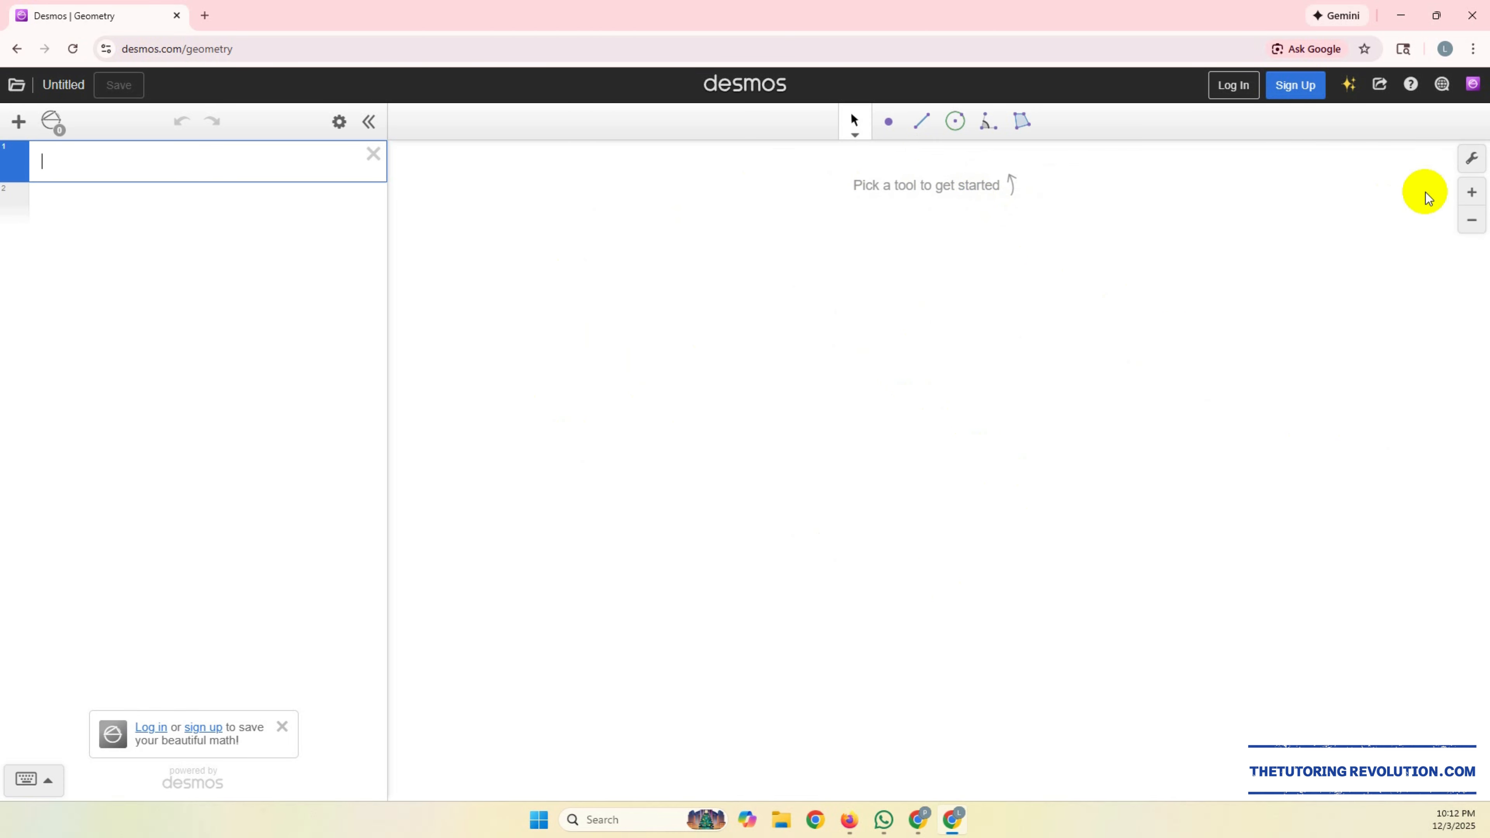
Step: Turn on the grid and the axes for the geometry canvas
click(1472, 162)
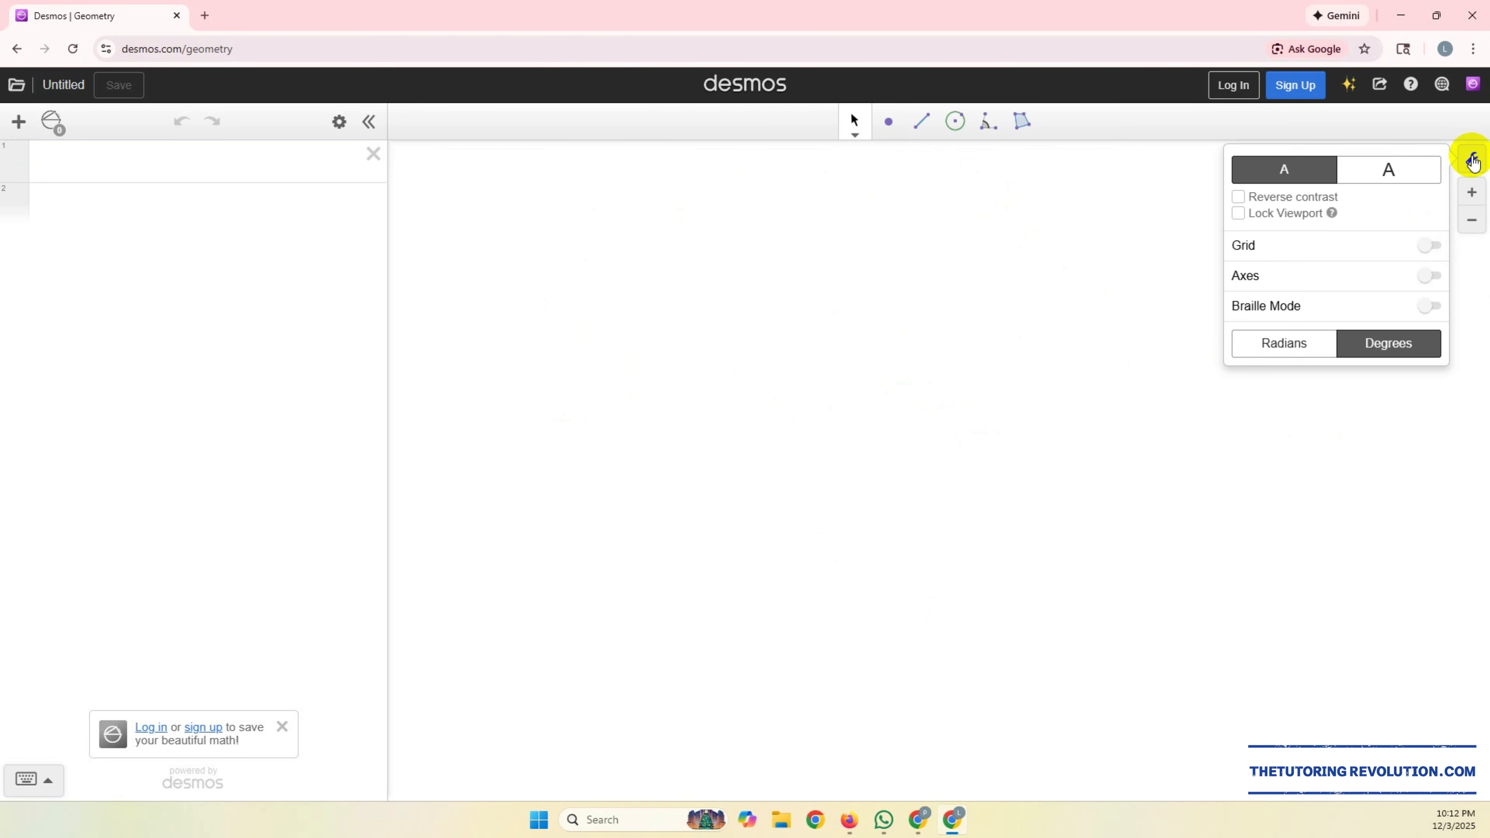
click(1434, 247)
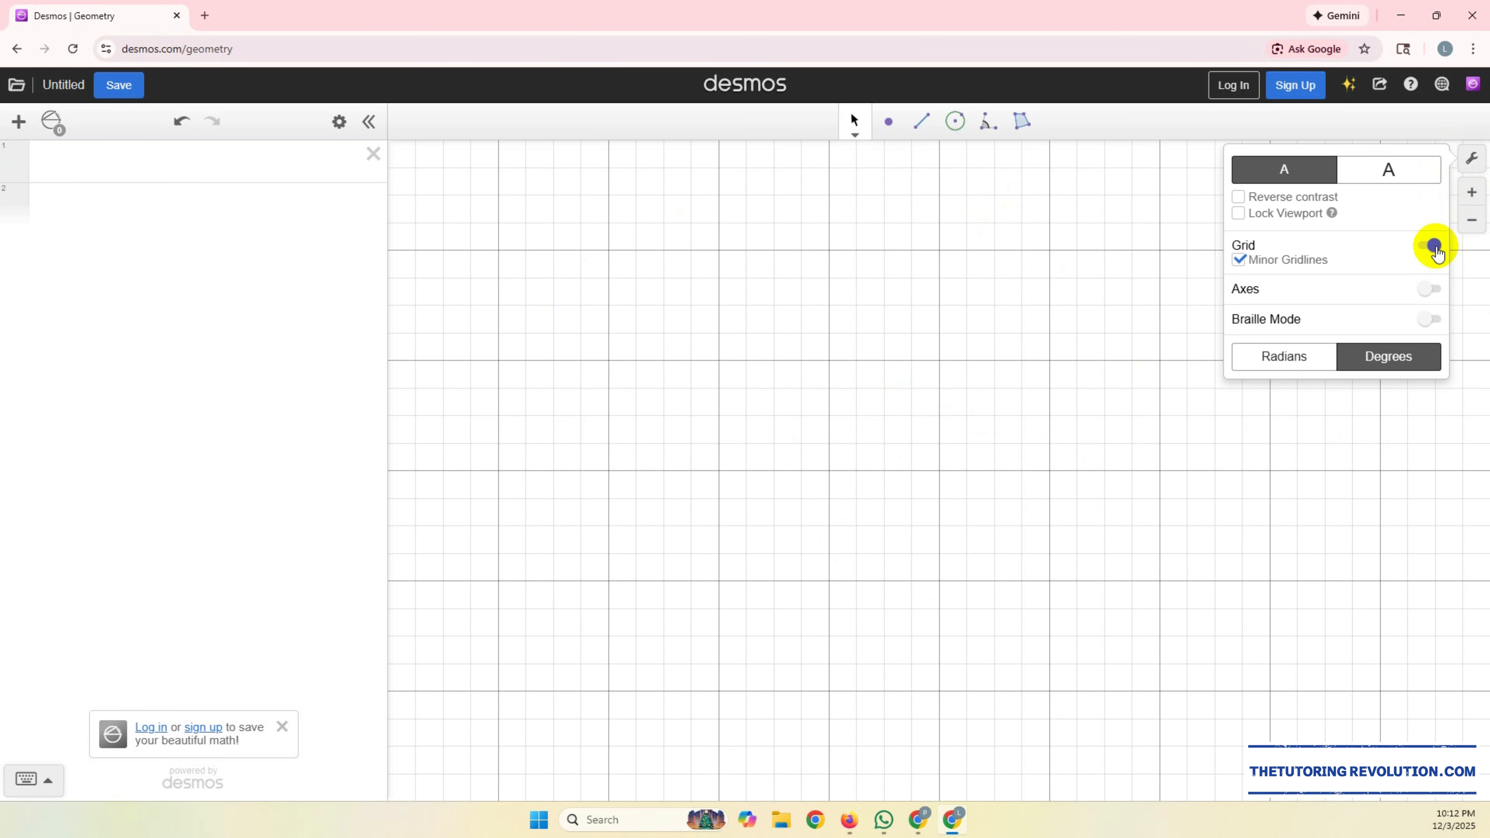
click(1434, 290)
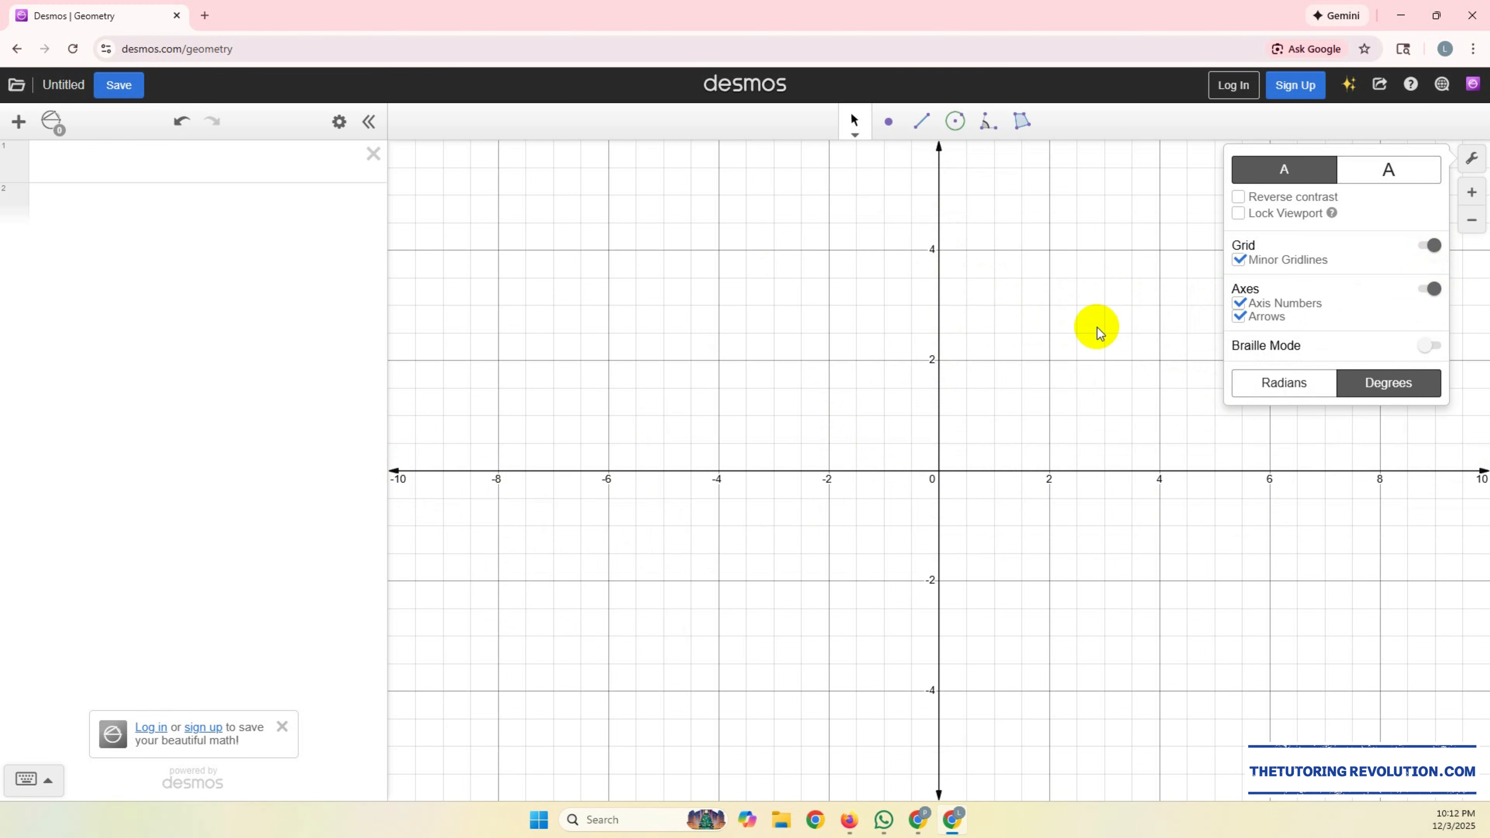
click(1096, 327)
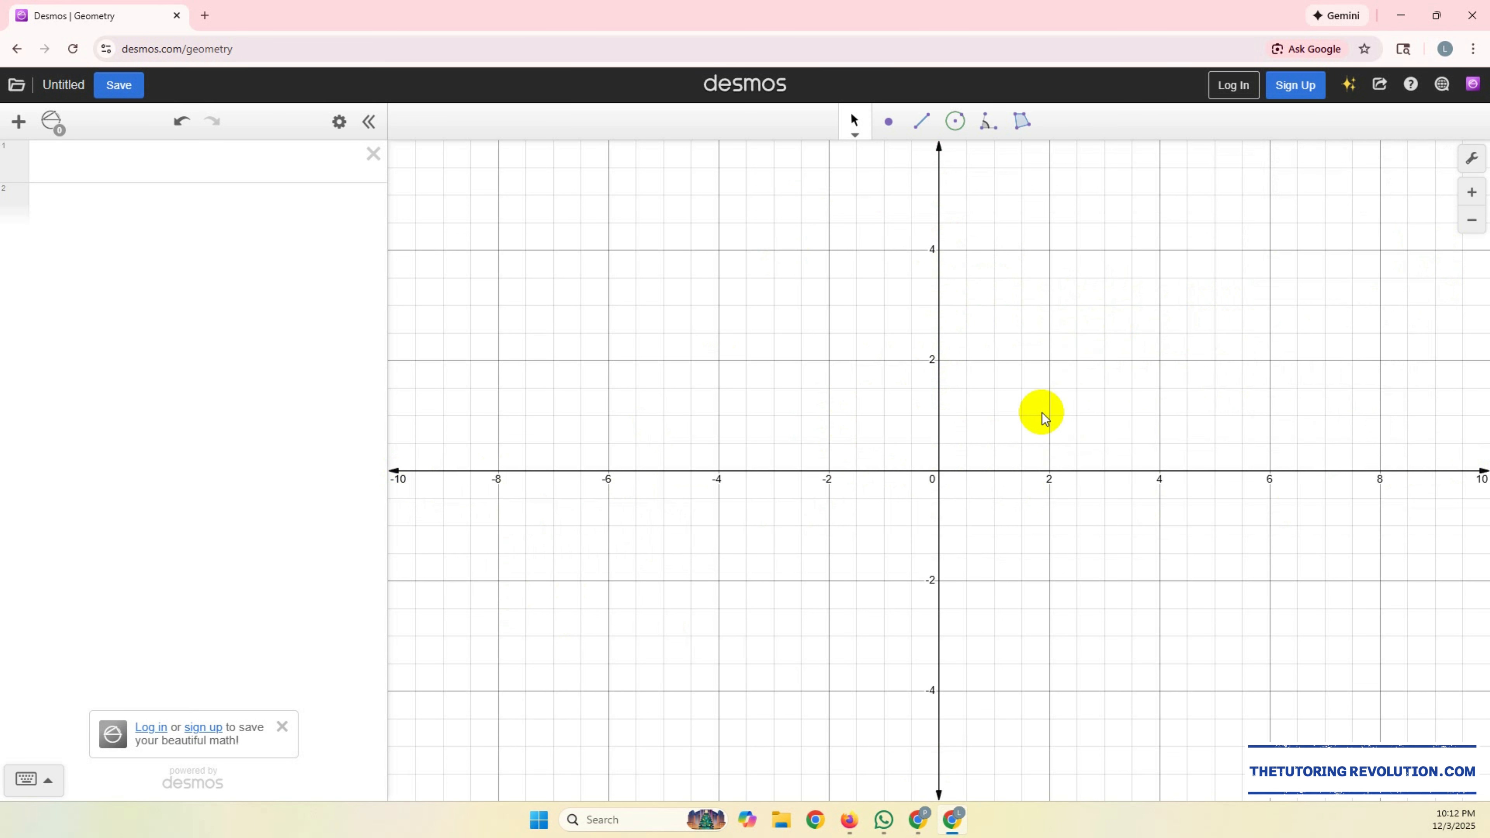
Step: Hide the minor gridlines so the canvas shows only the major gridlines
scroll(1044, 417, up, 2)
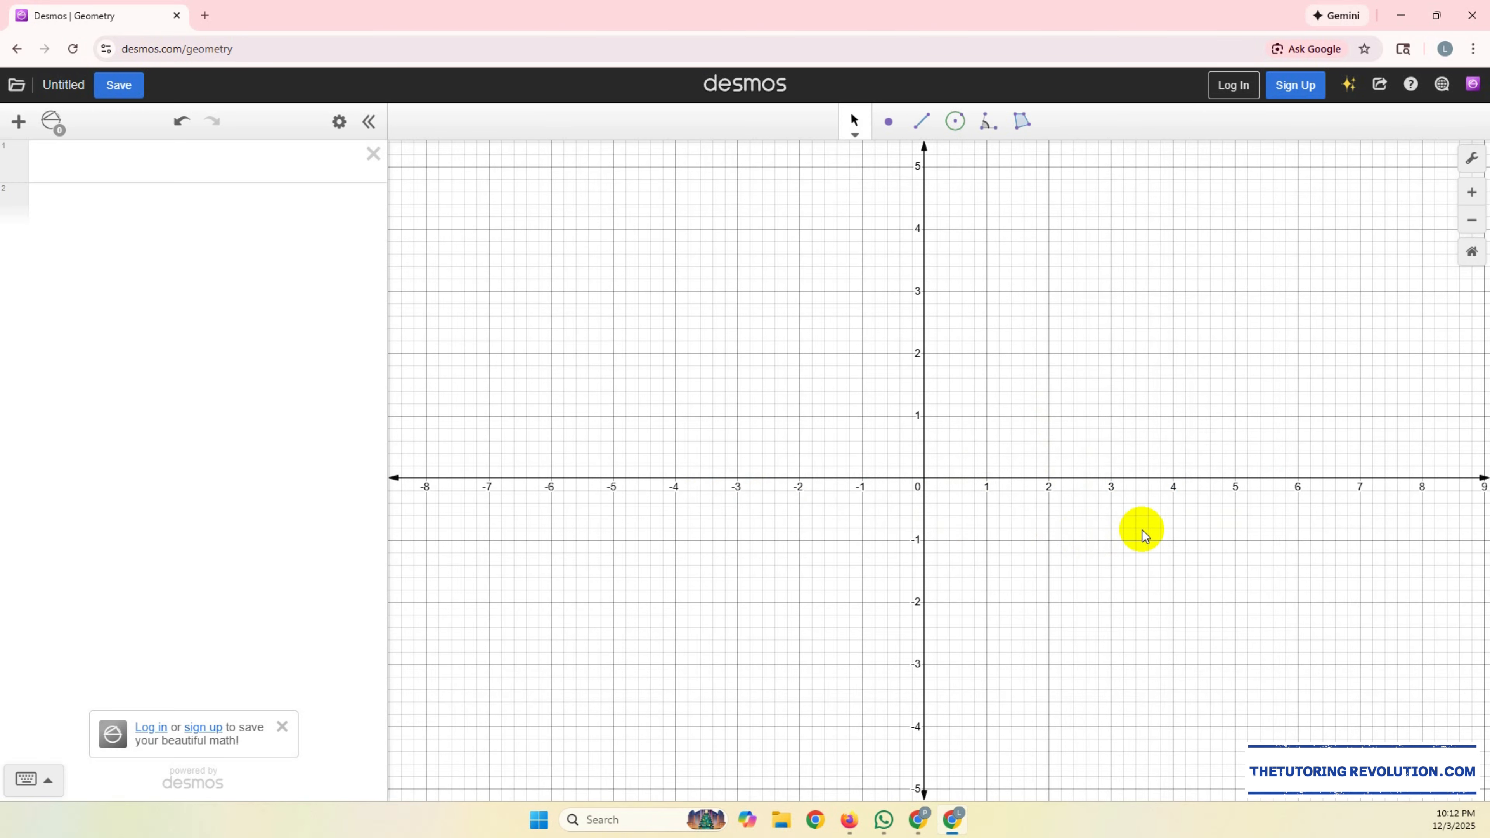
click(1471, 160)
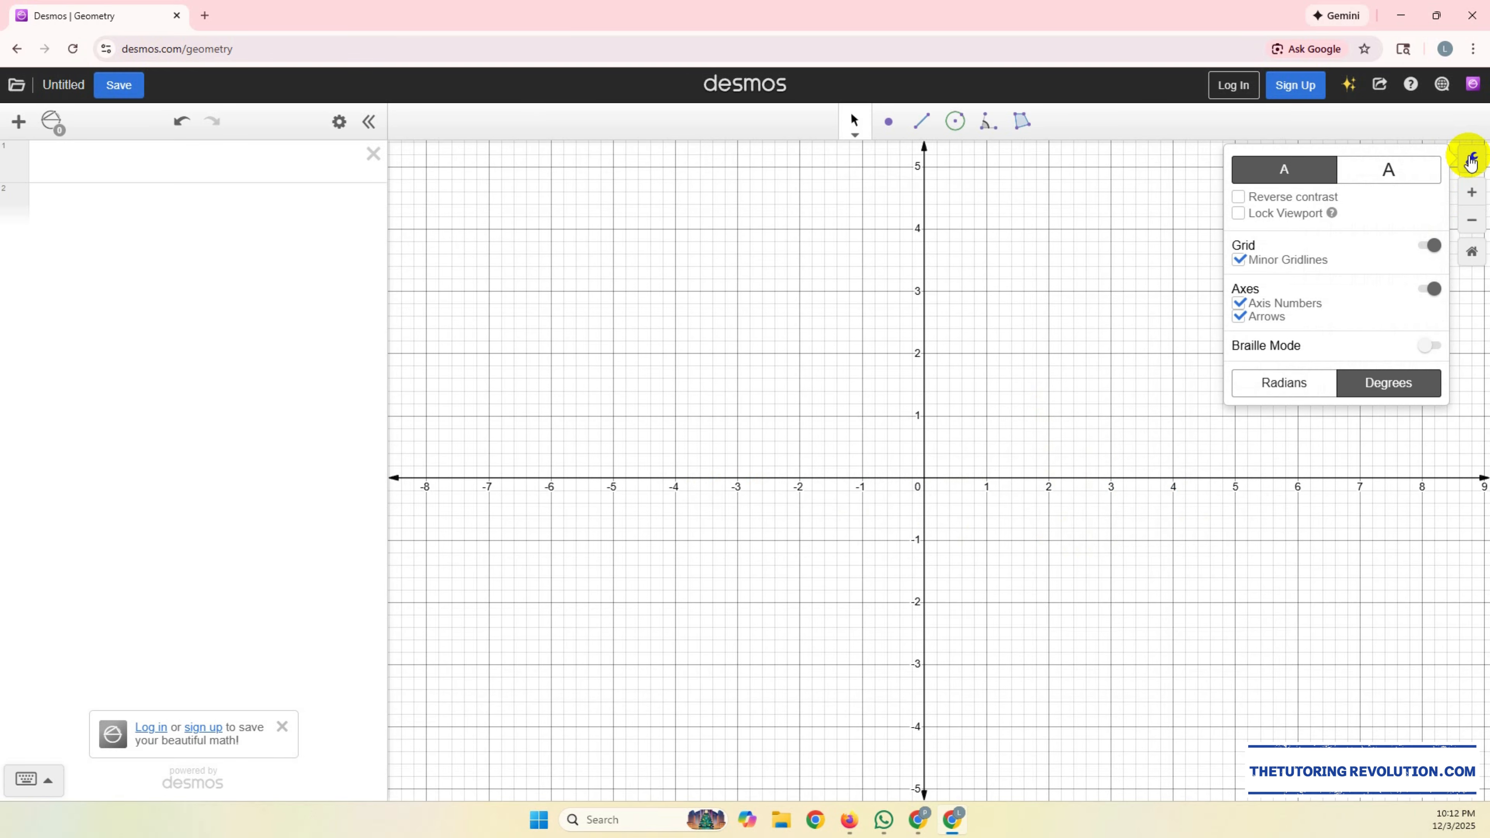
click(1239, 260)
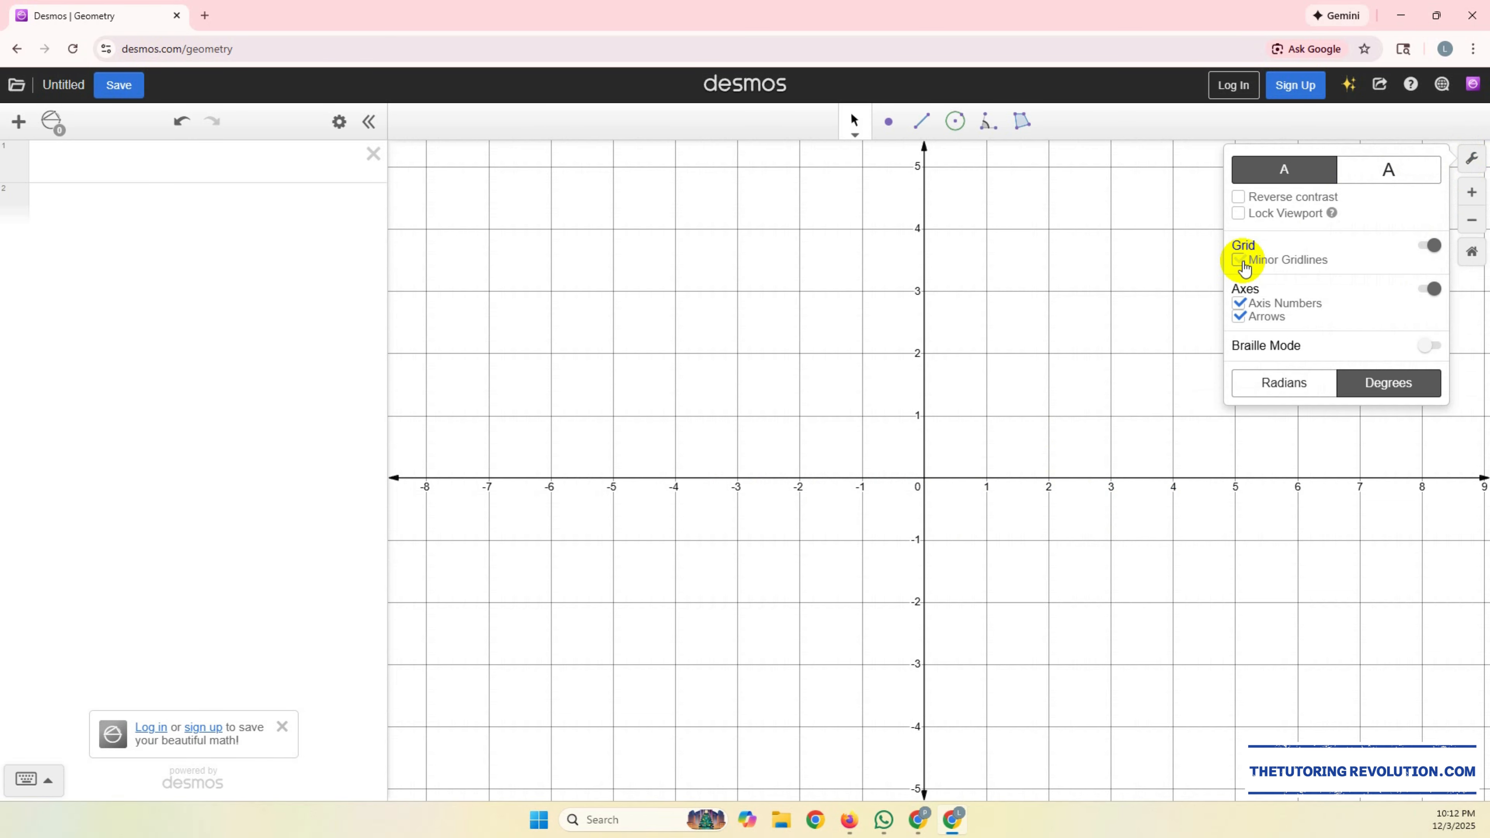
click(1149, 141)
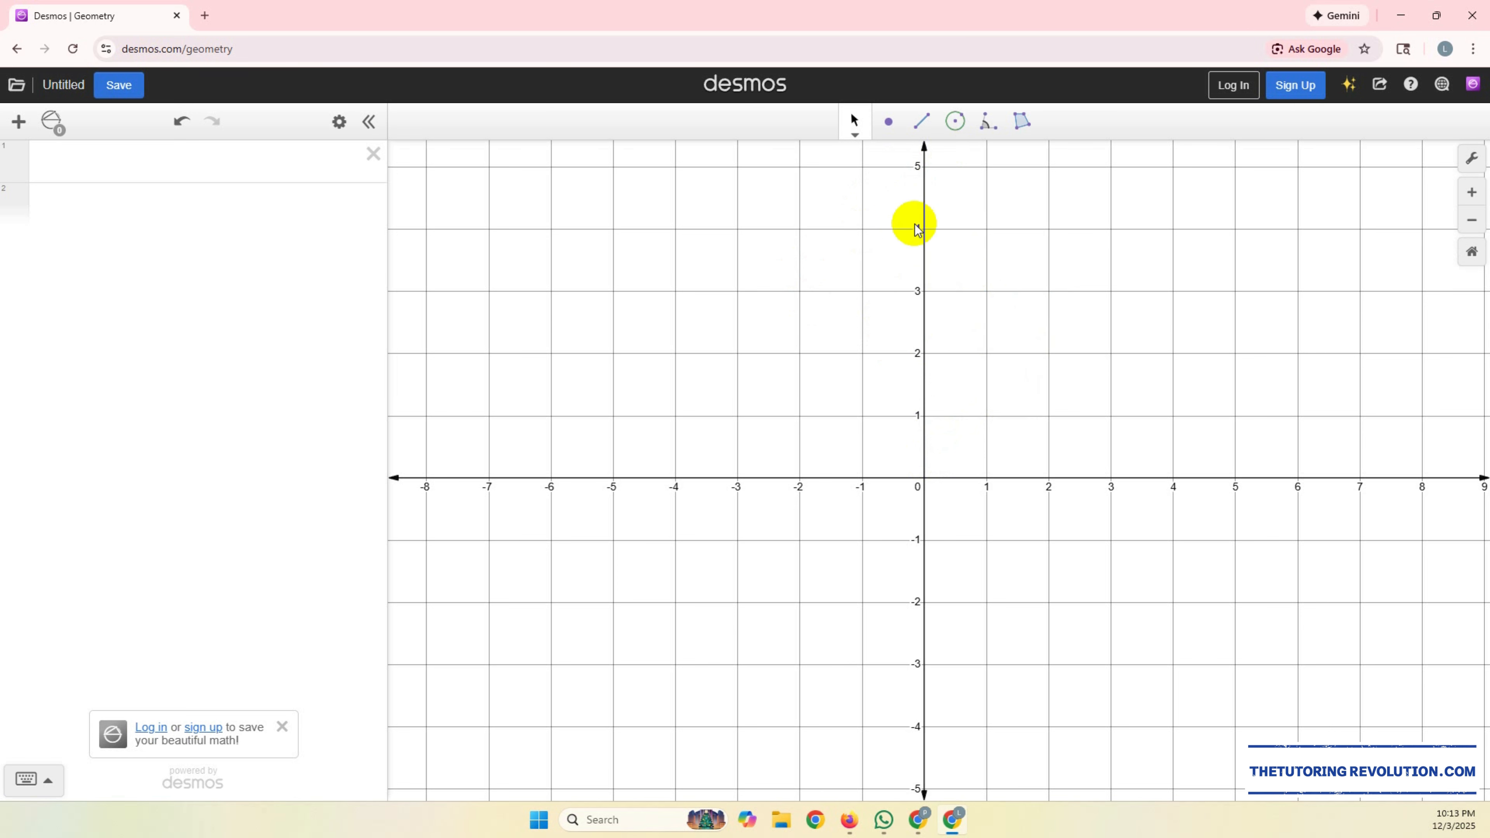
Step: Plot two points on the grid at (-2, 2) and (2, 1)
click(889, 125)
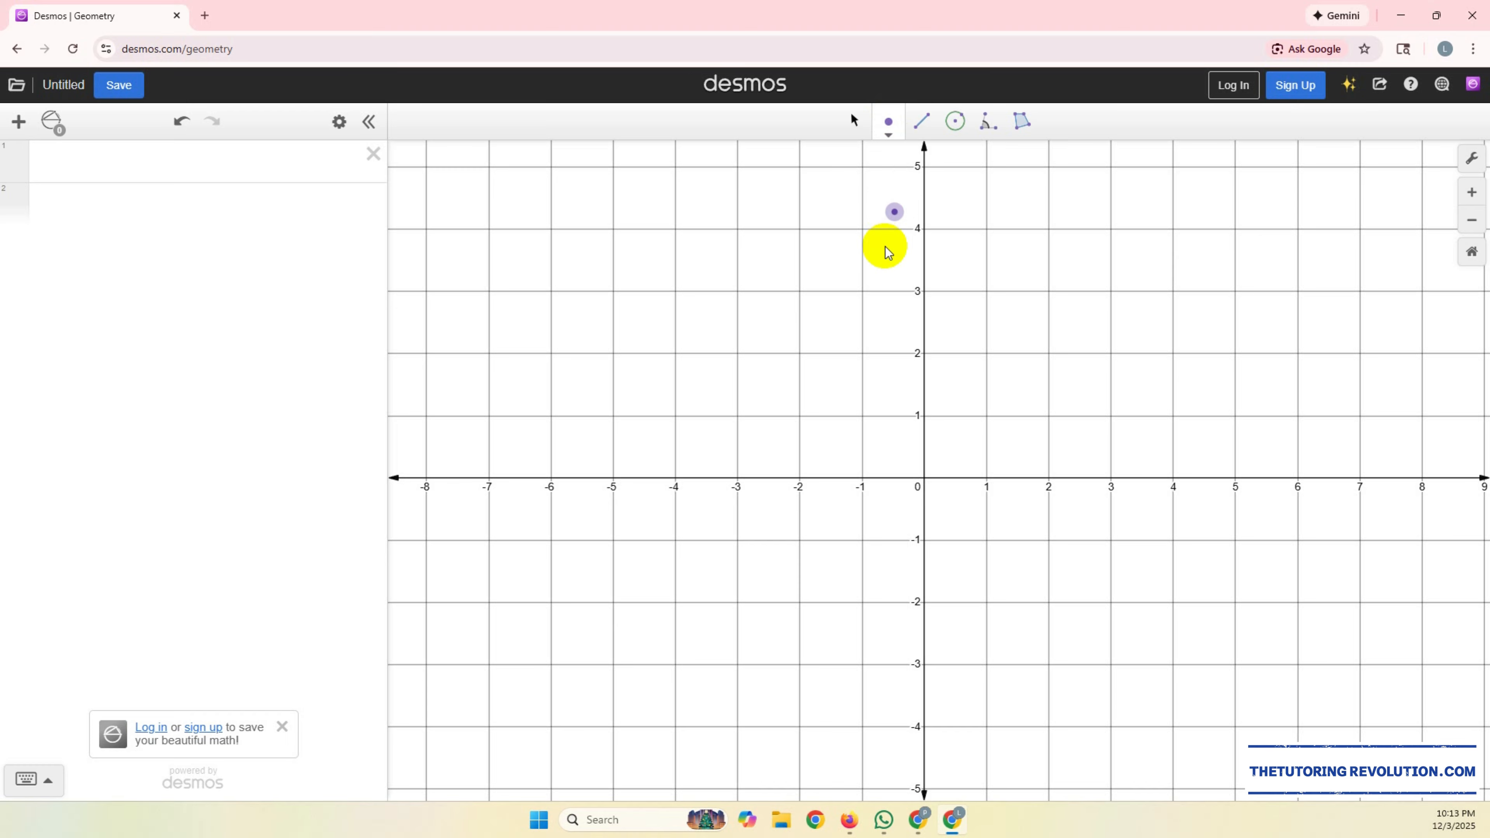
click(800, 354)
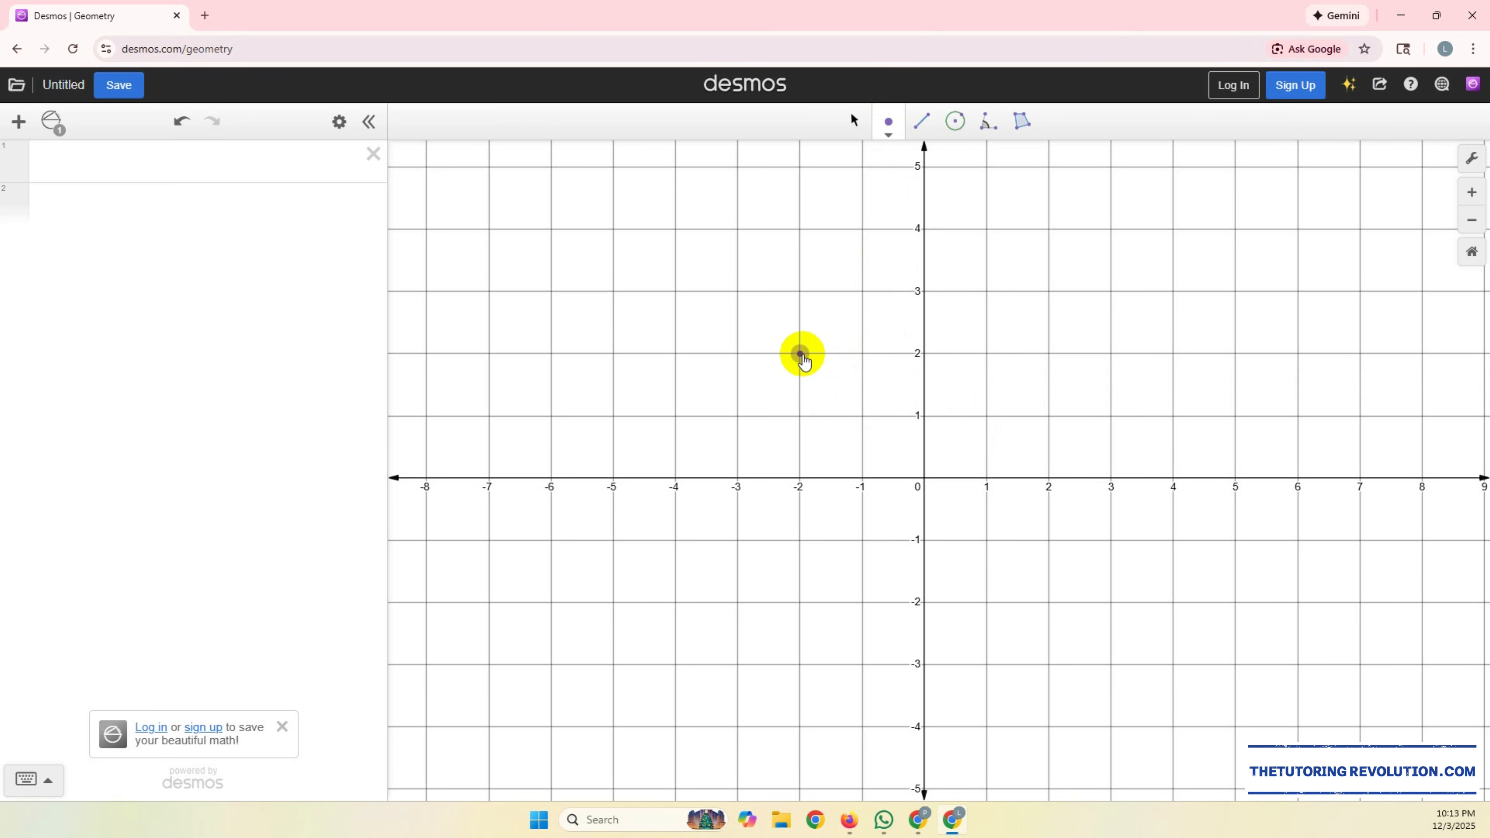
click(1049, 416)
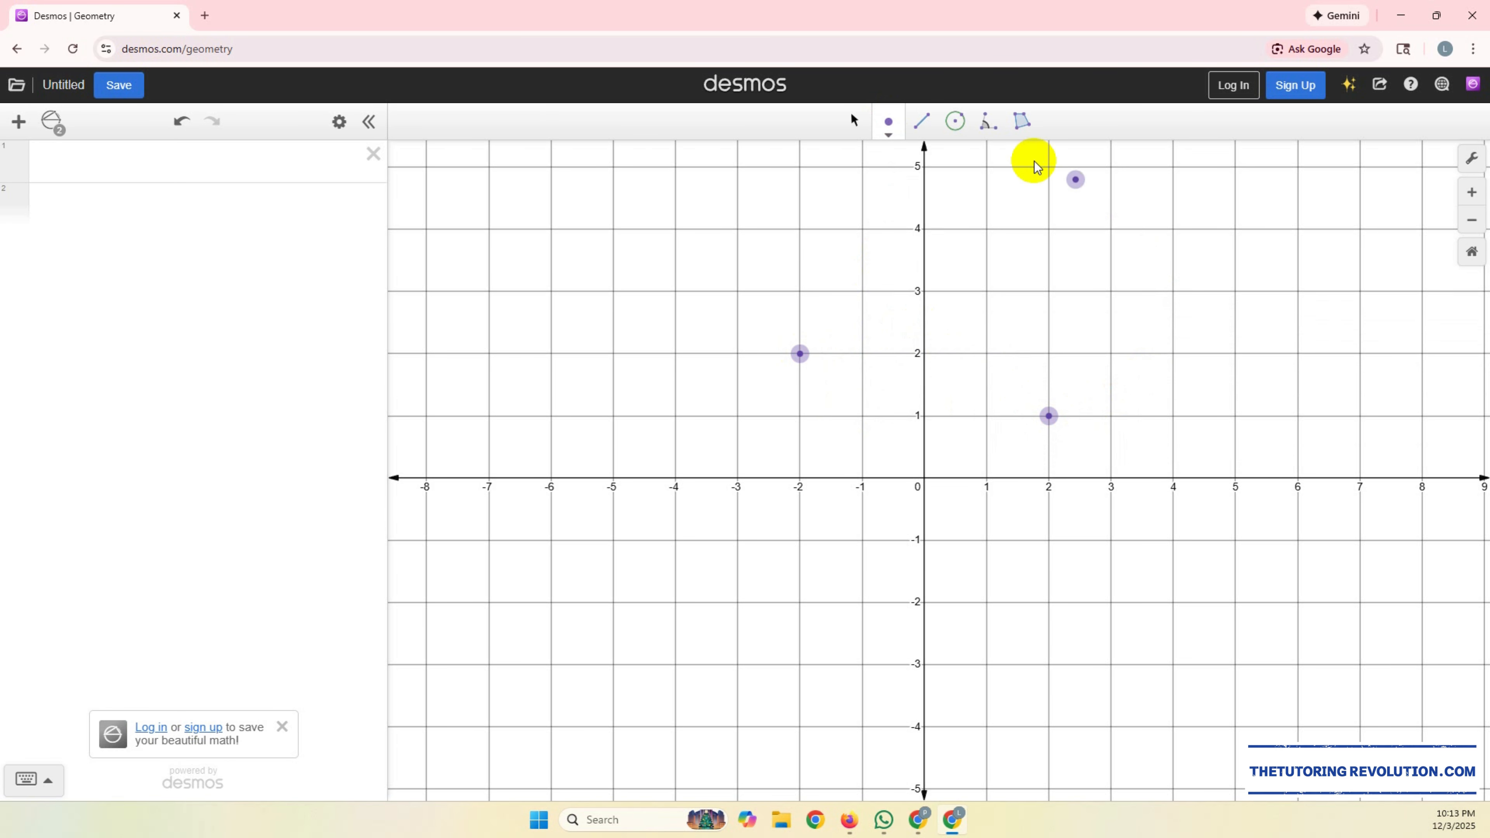
click(855, 122)
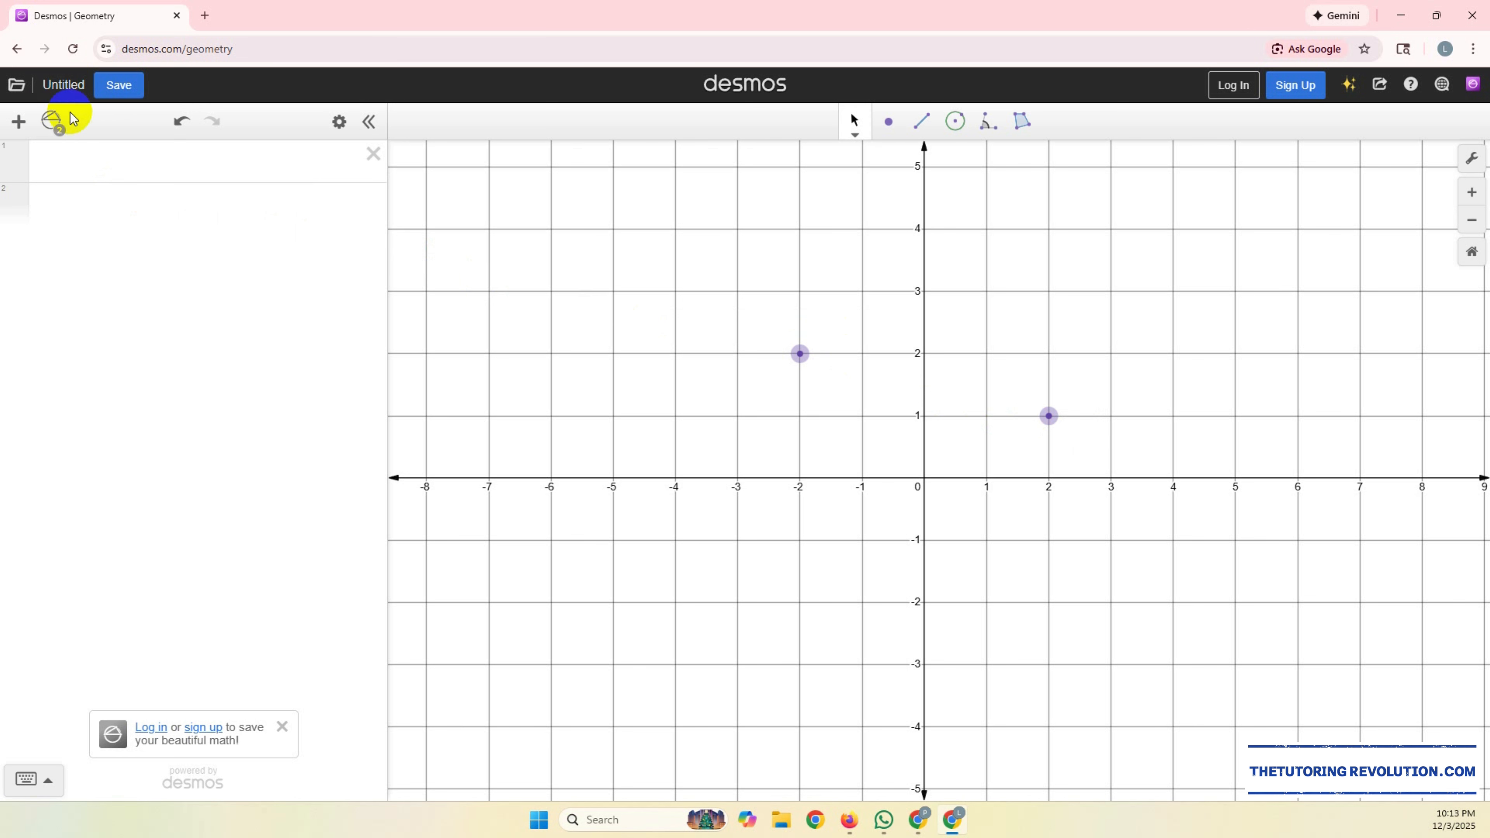
Step: Show the constructed objects and add both points to the expression list, checking each point on the graph
click(53, 121)
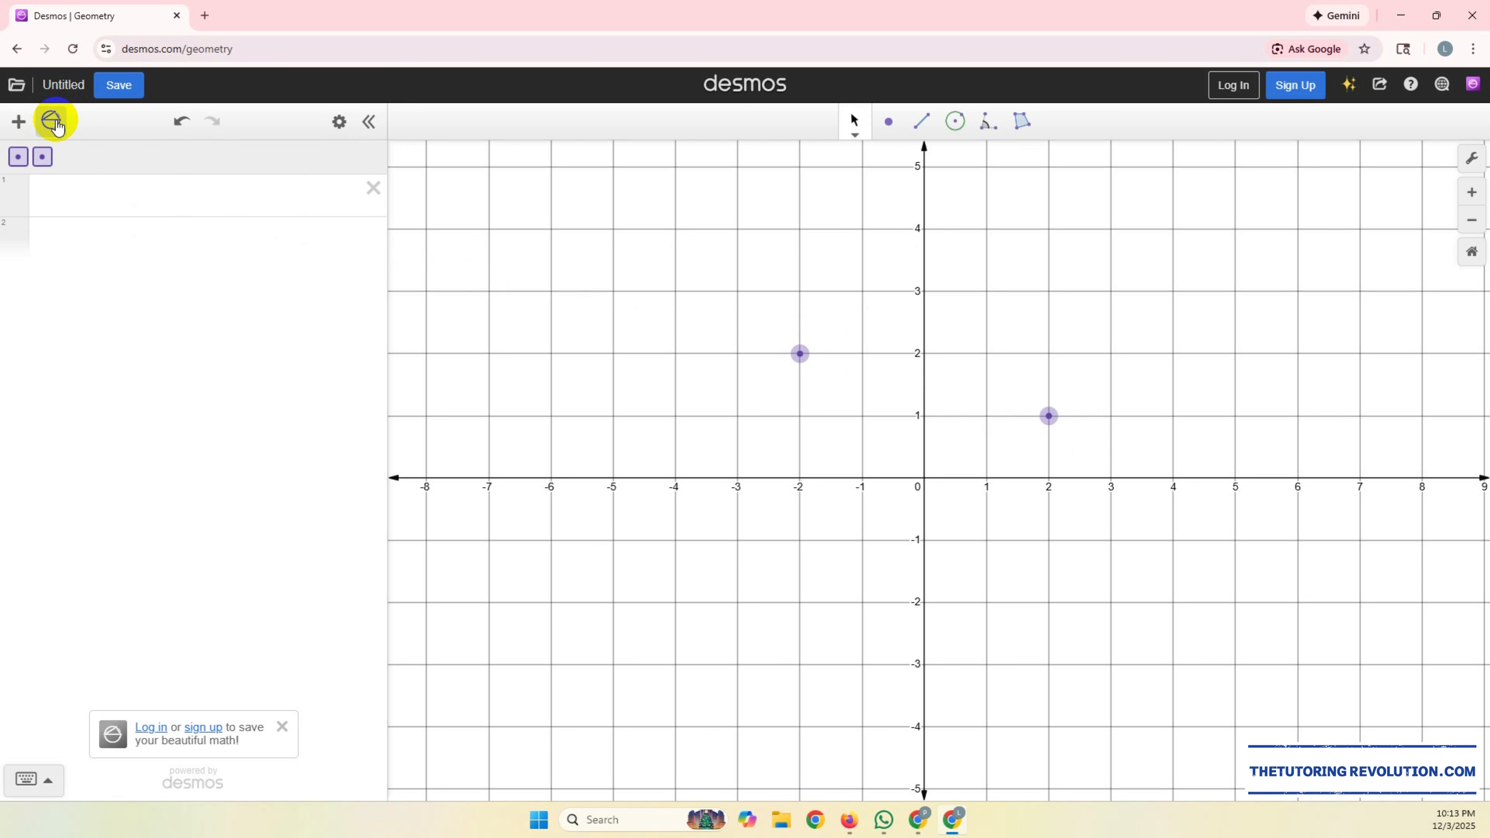
click(19, 159)
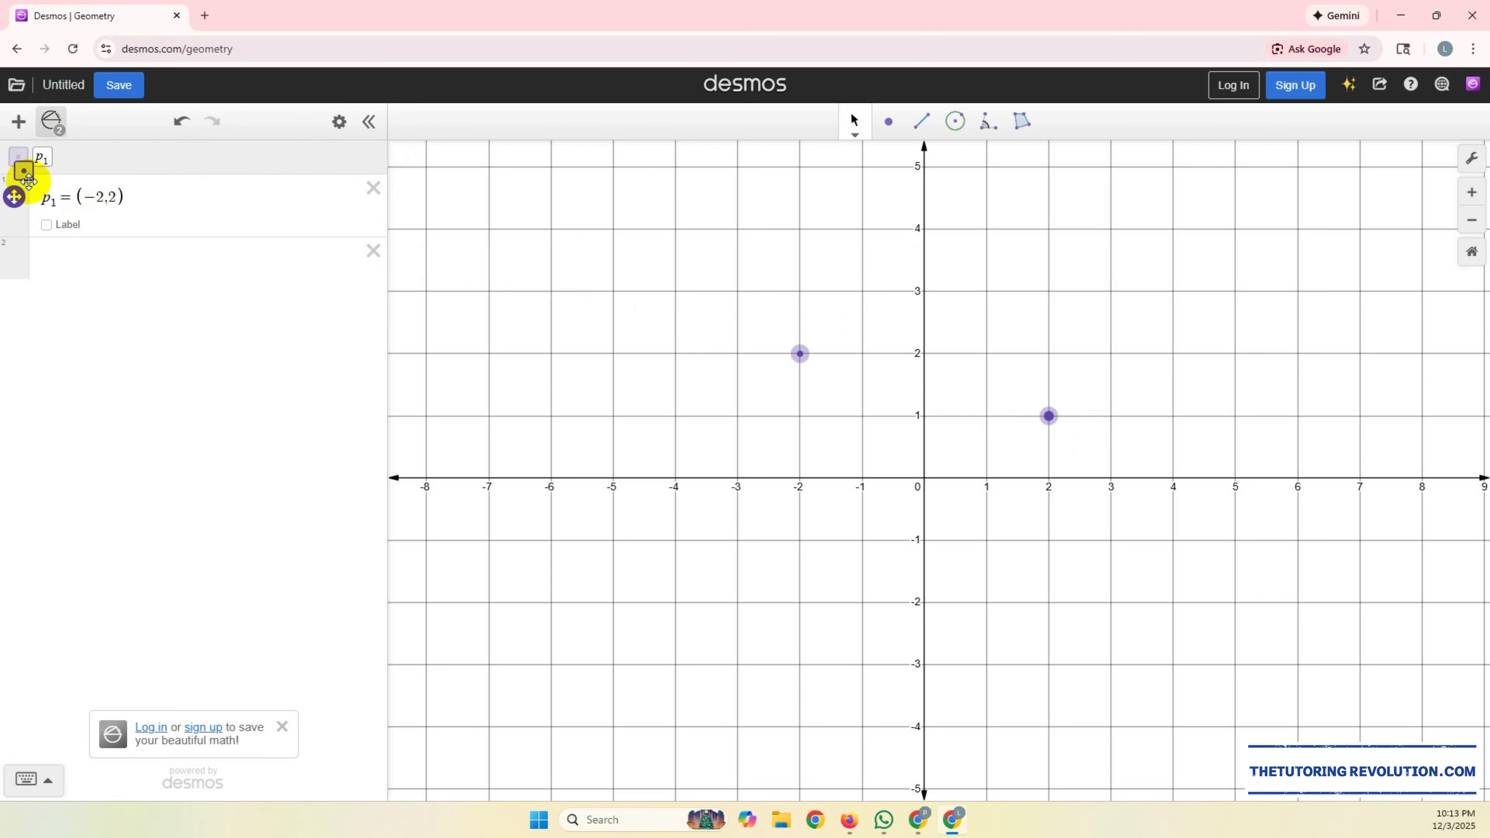
click(18, 159)
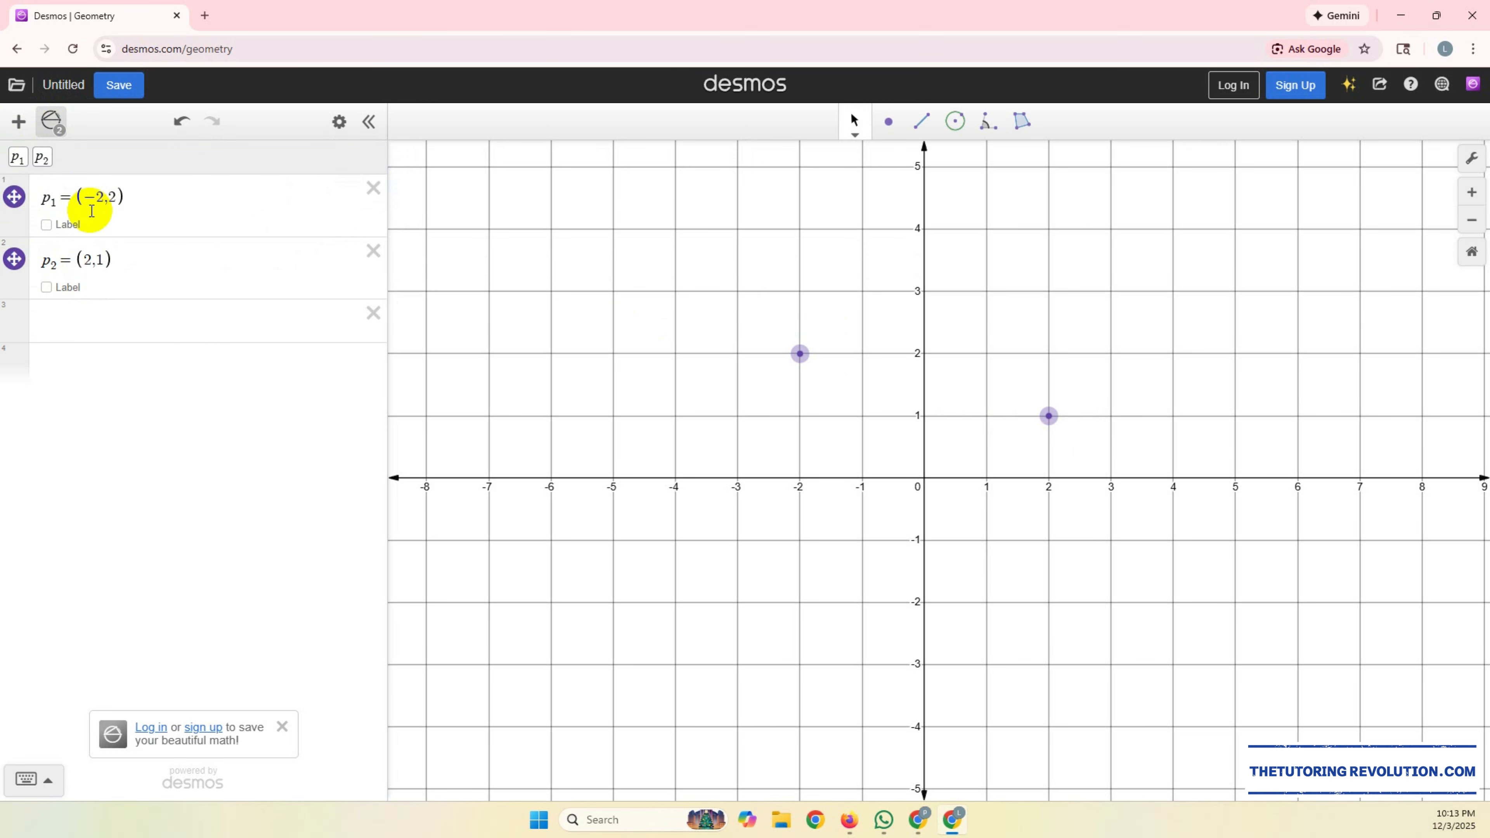
click(800, 352)
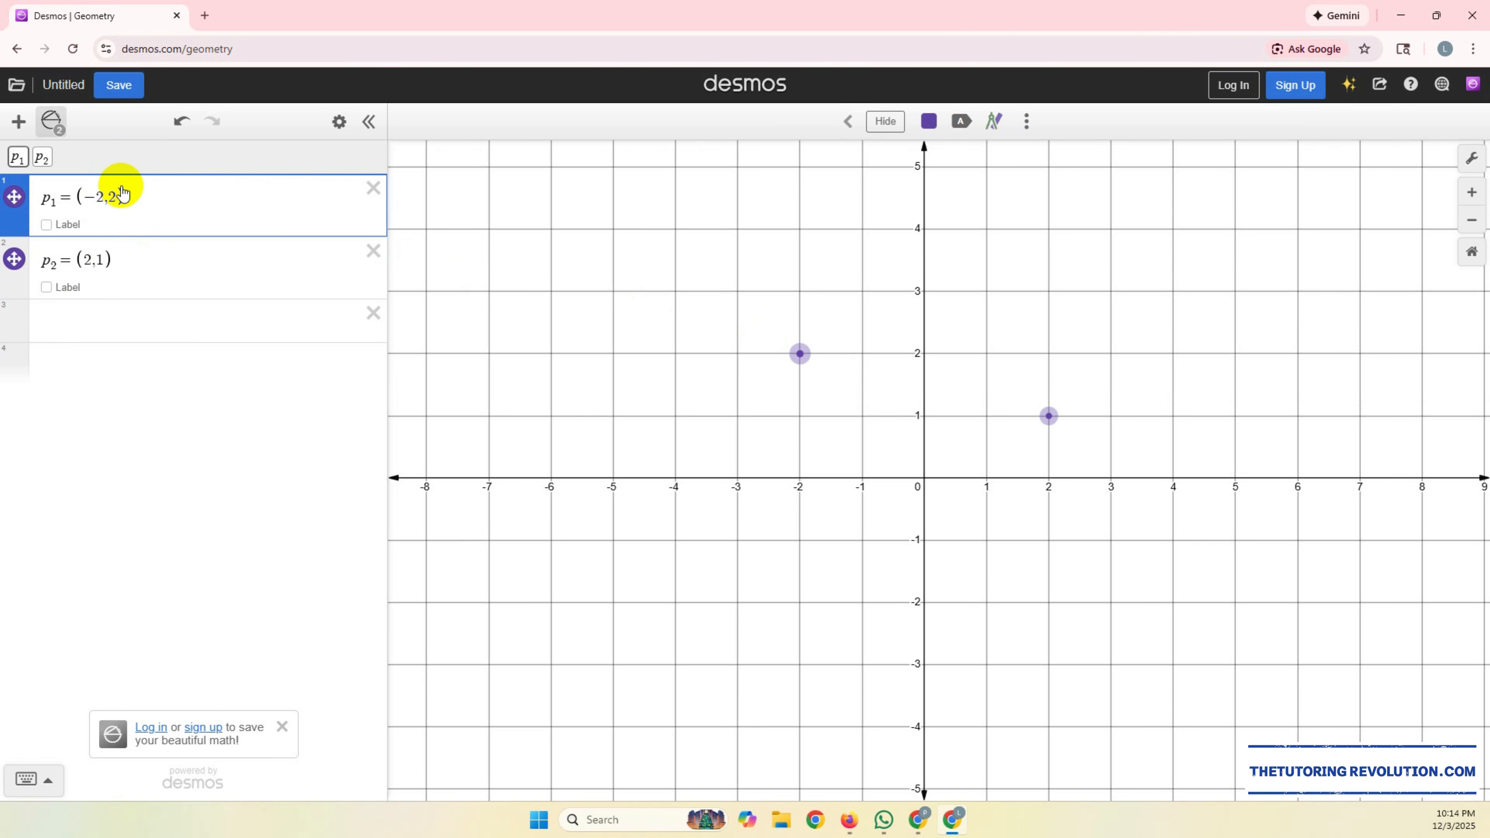
click(1049, 416)
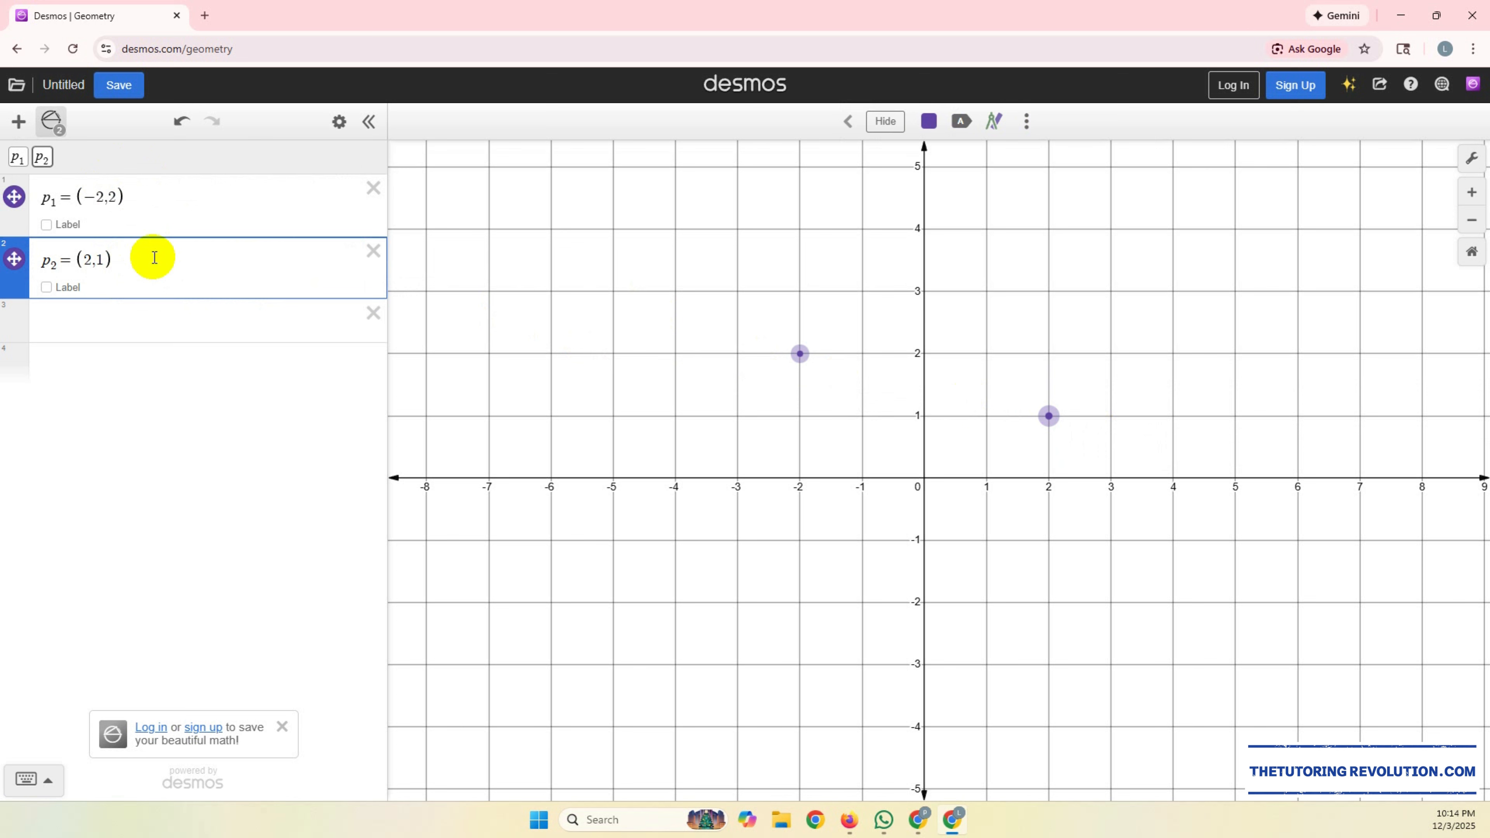
Step: Label the point at (-2, 2) as A and the point at (2, 1) as B
click(46, 224)
click(113, 227)
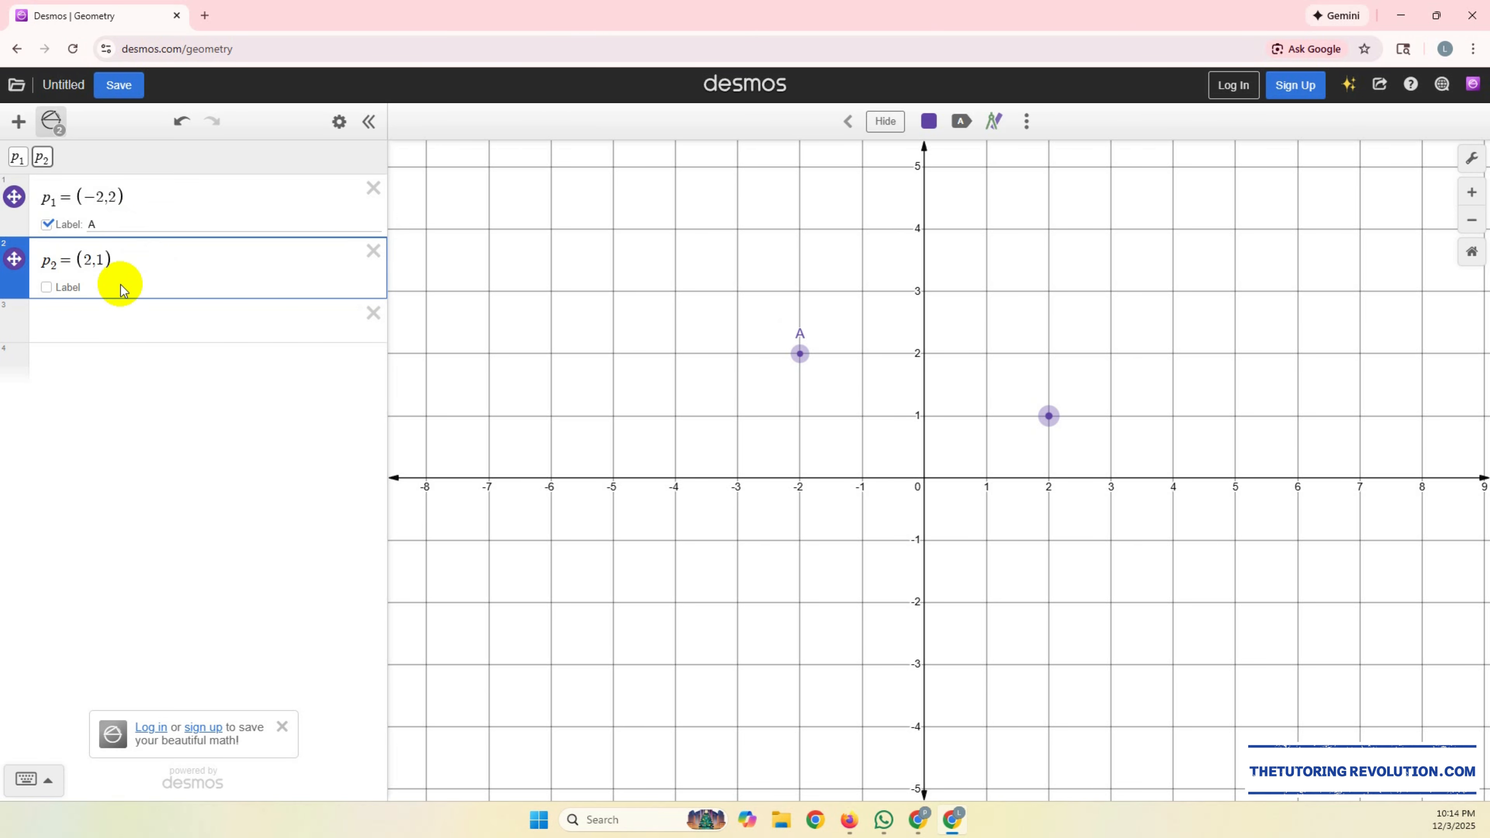
click(47, 287)
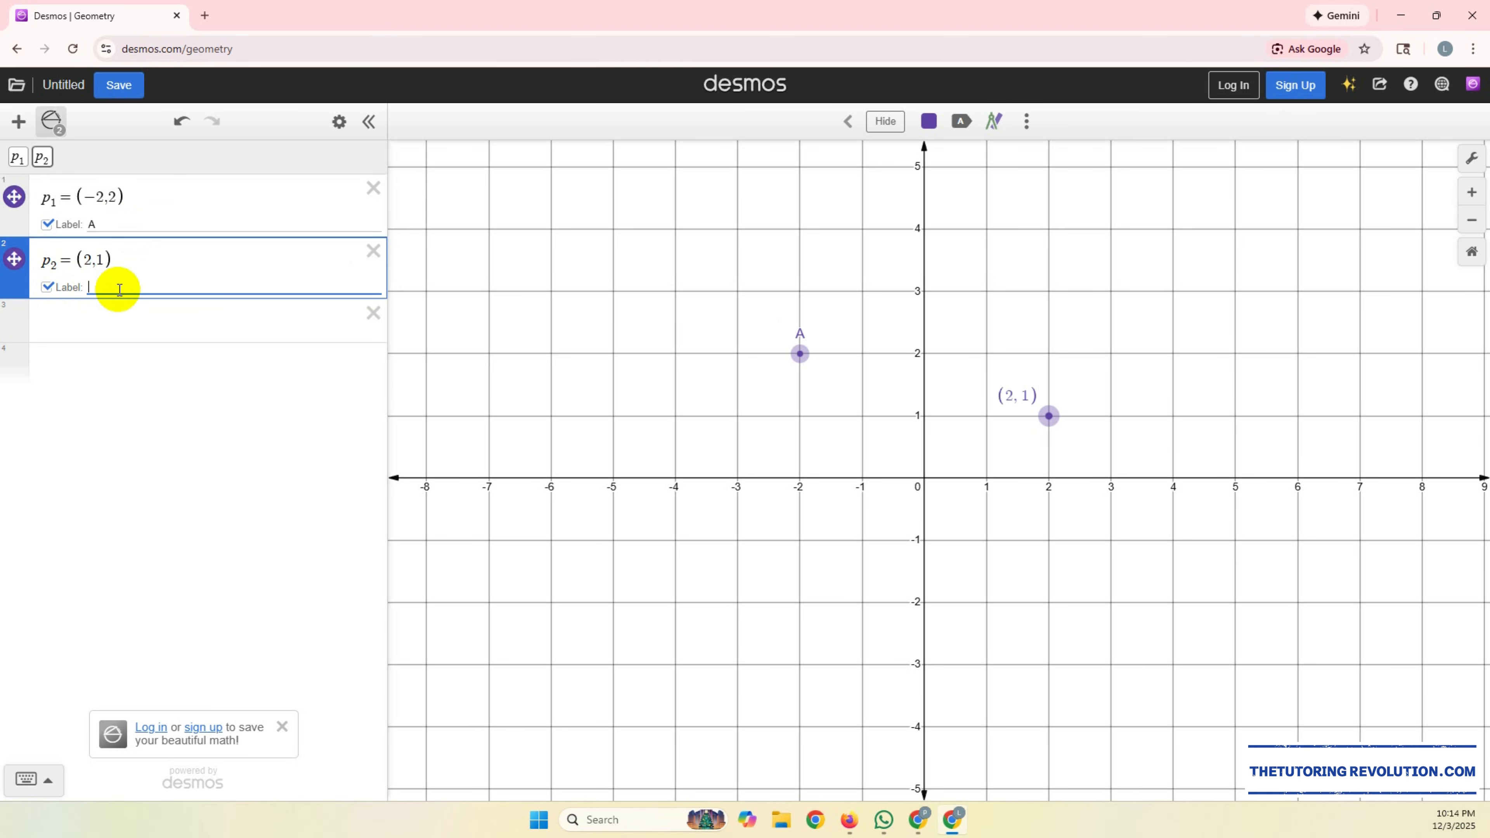
text(b)
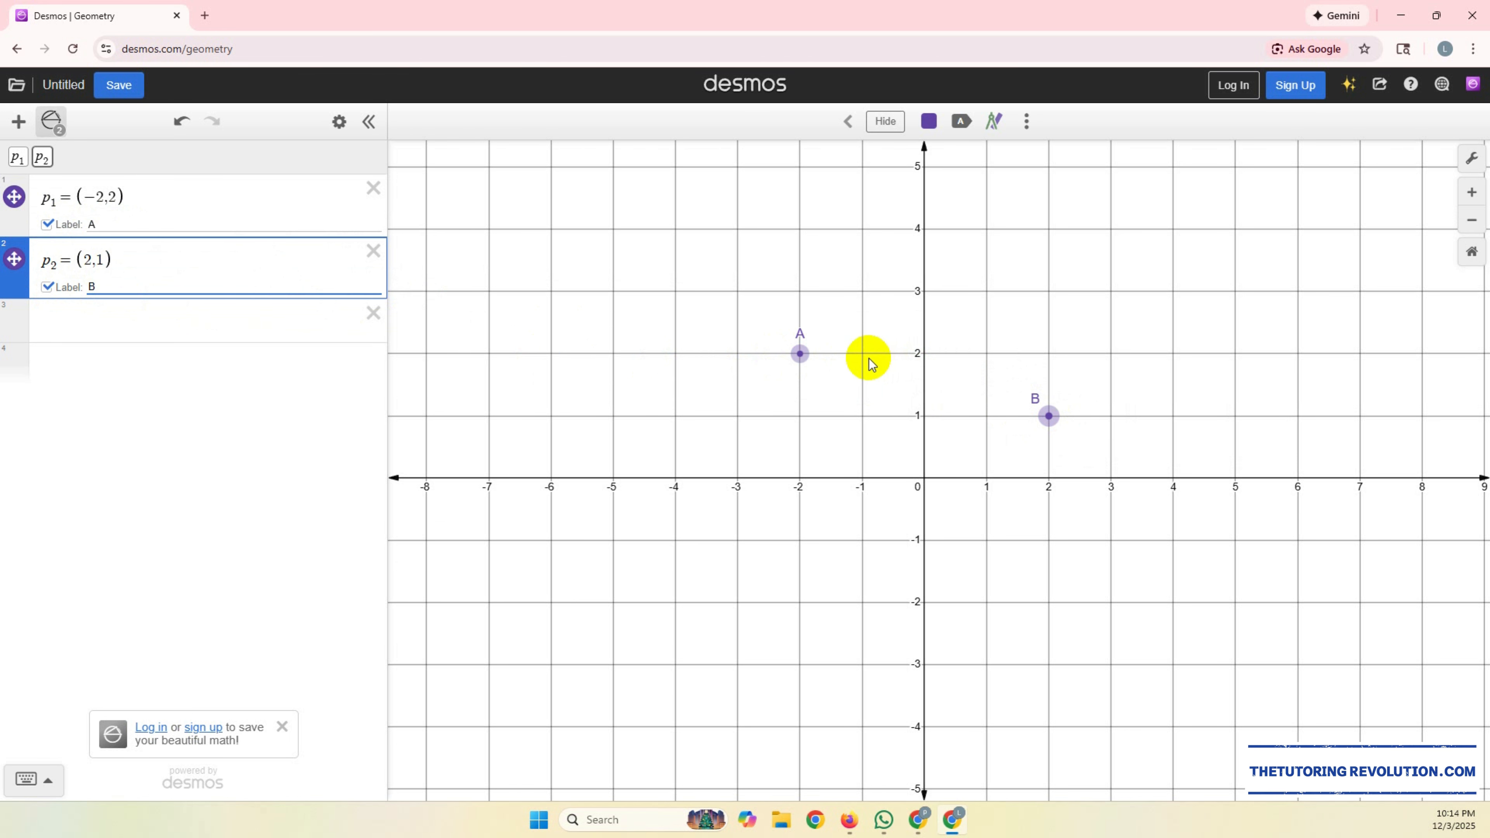
Step: Delete points A and B from the expression list
click(845, 130)
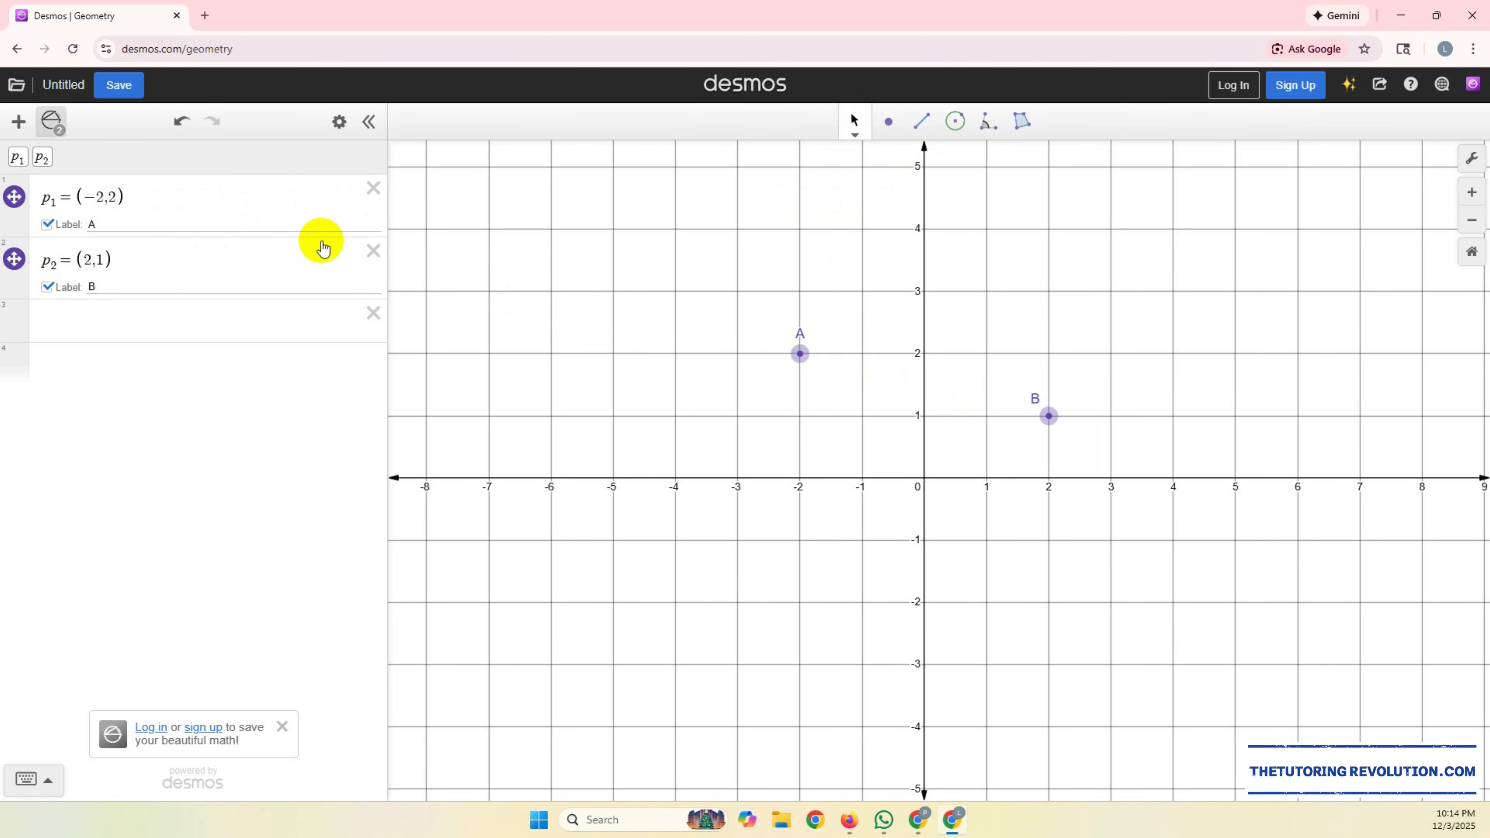
click(374, 189)
click(373, 189)
Step: Add the point (-2,2) as an expression and label it A
click(234, 194)
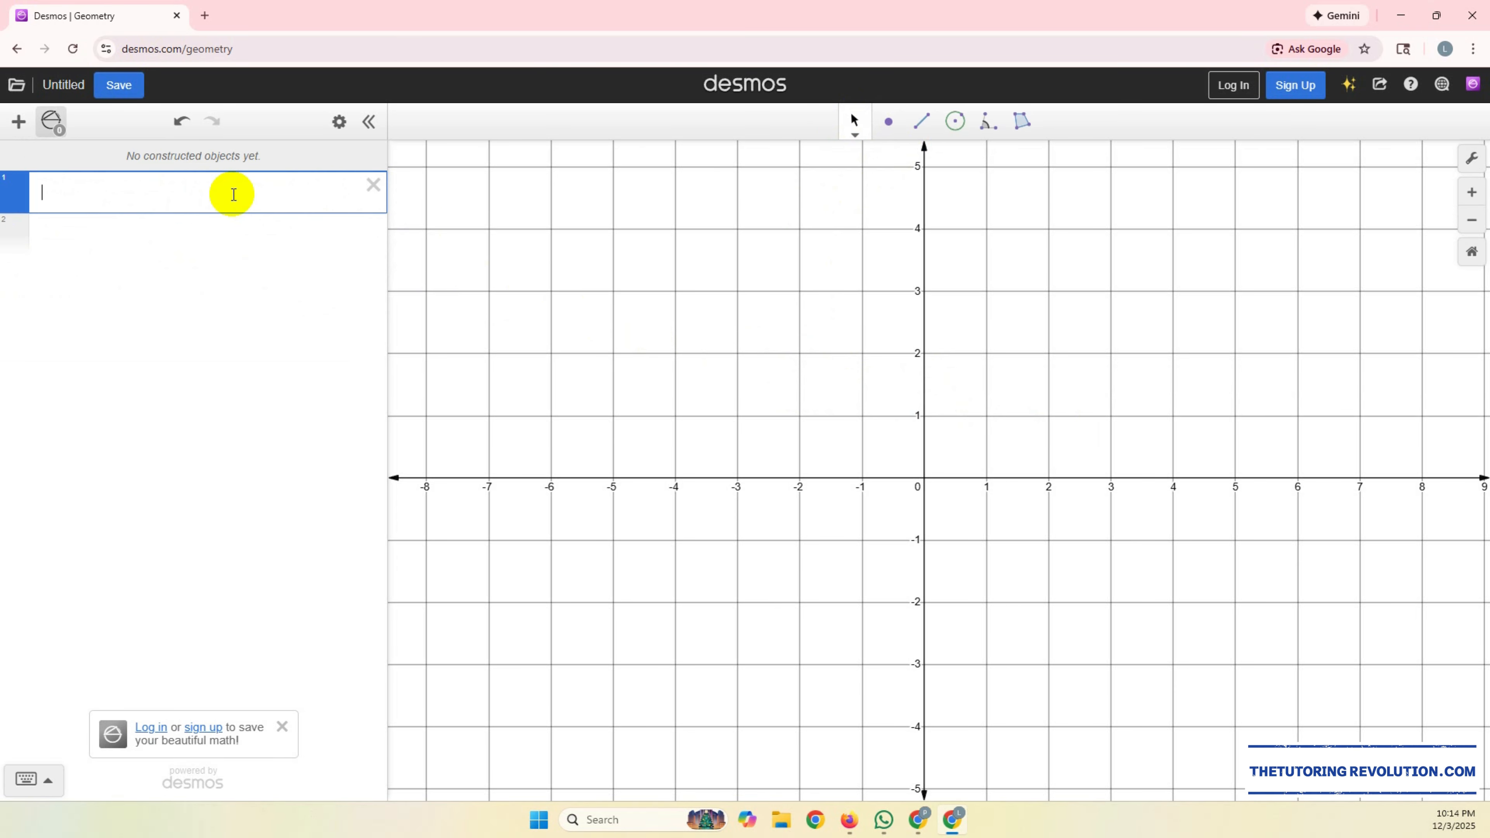
text(()
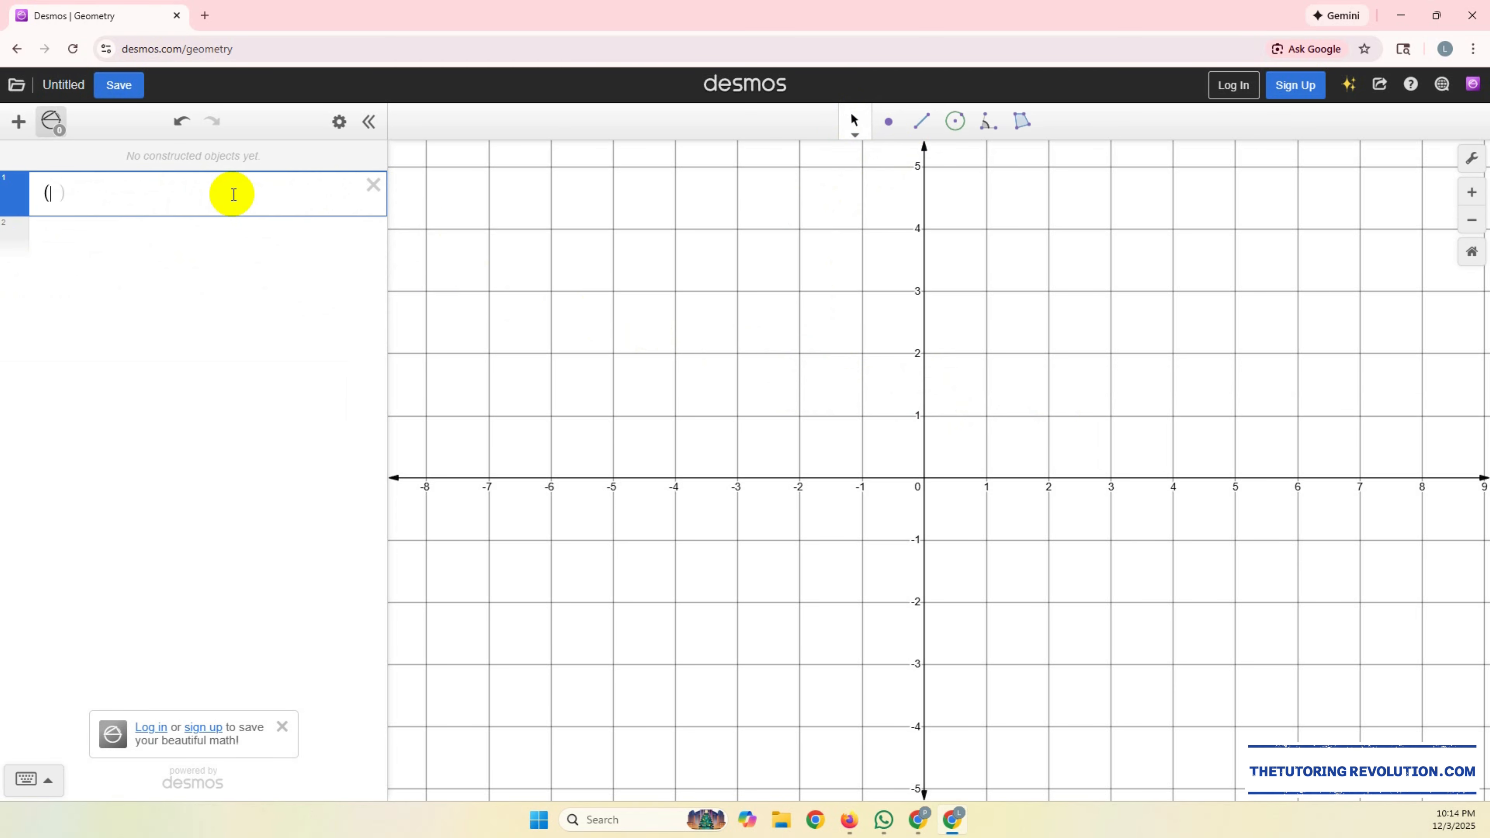
text(-2)
text(,2)
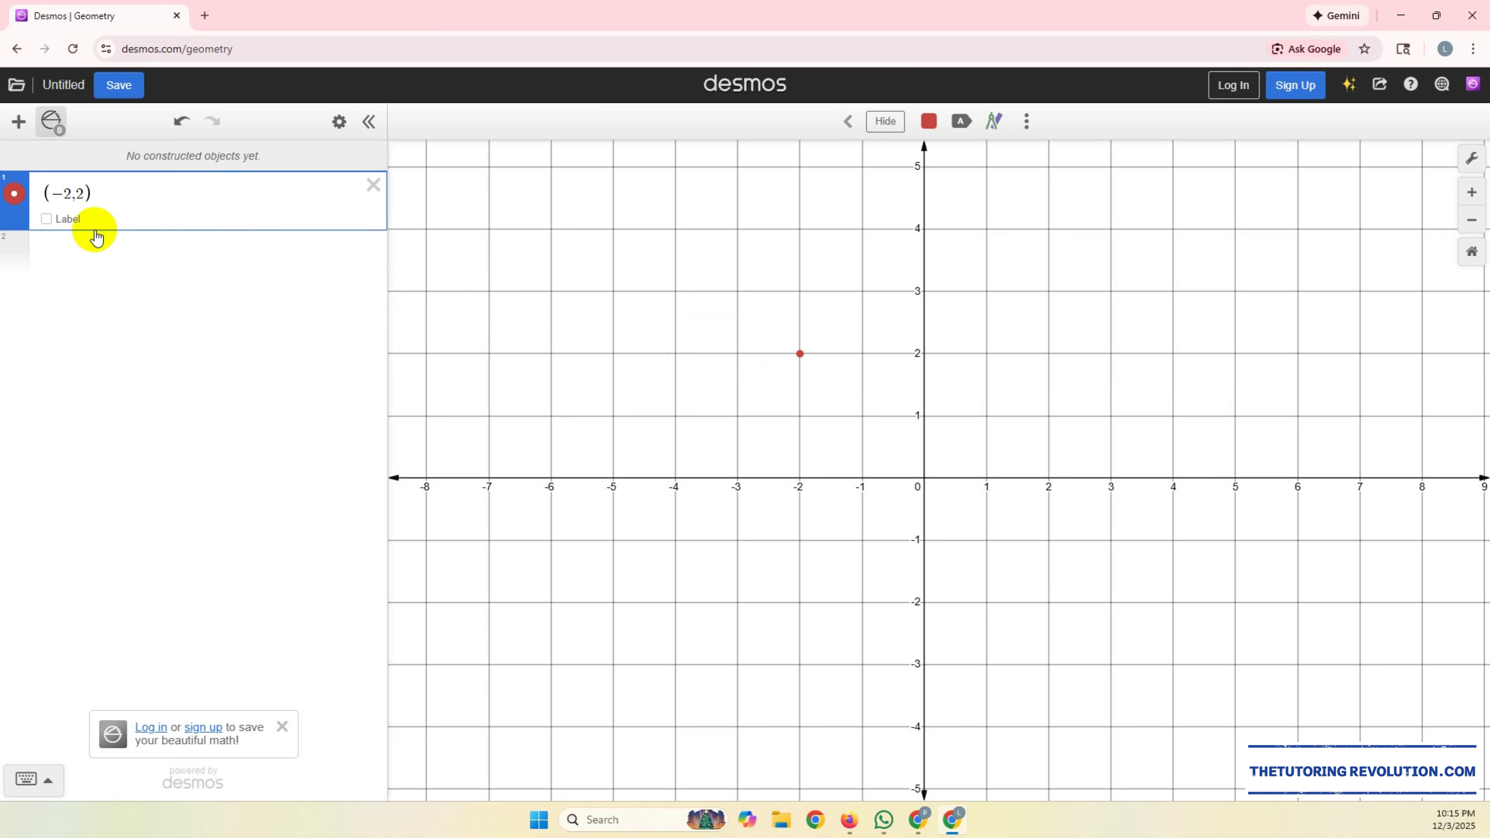
click(46, 220)
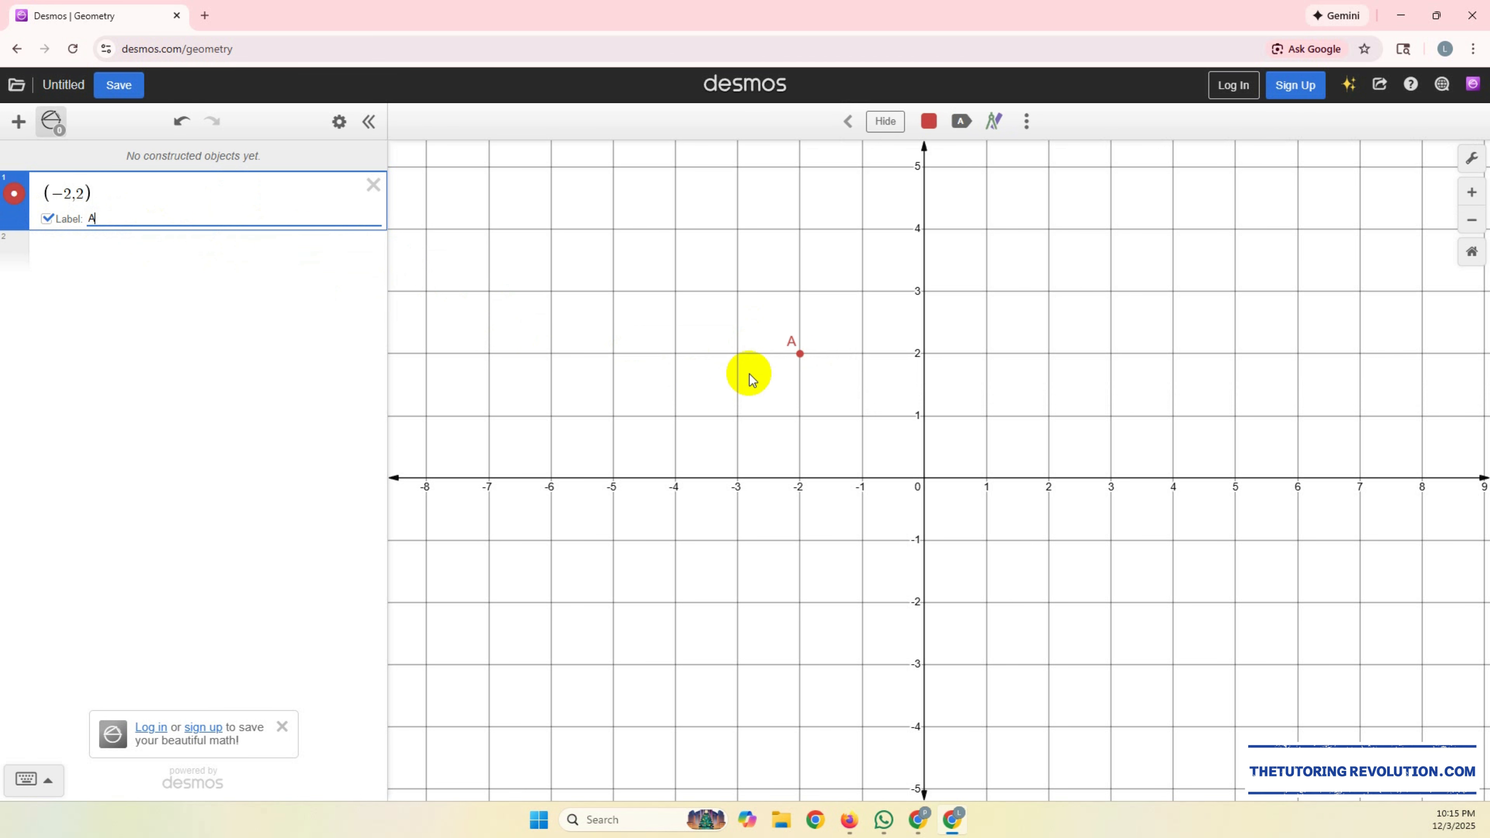
Step: Add the point (0,0) as a second expression and label it O
click(79, 247)
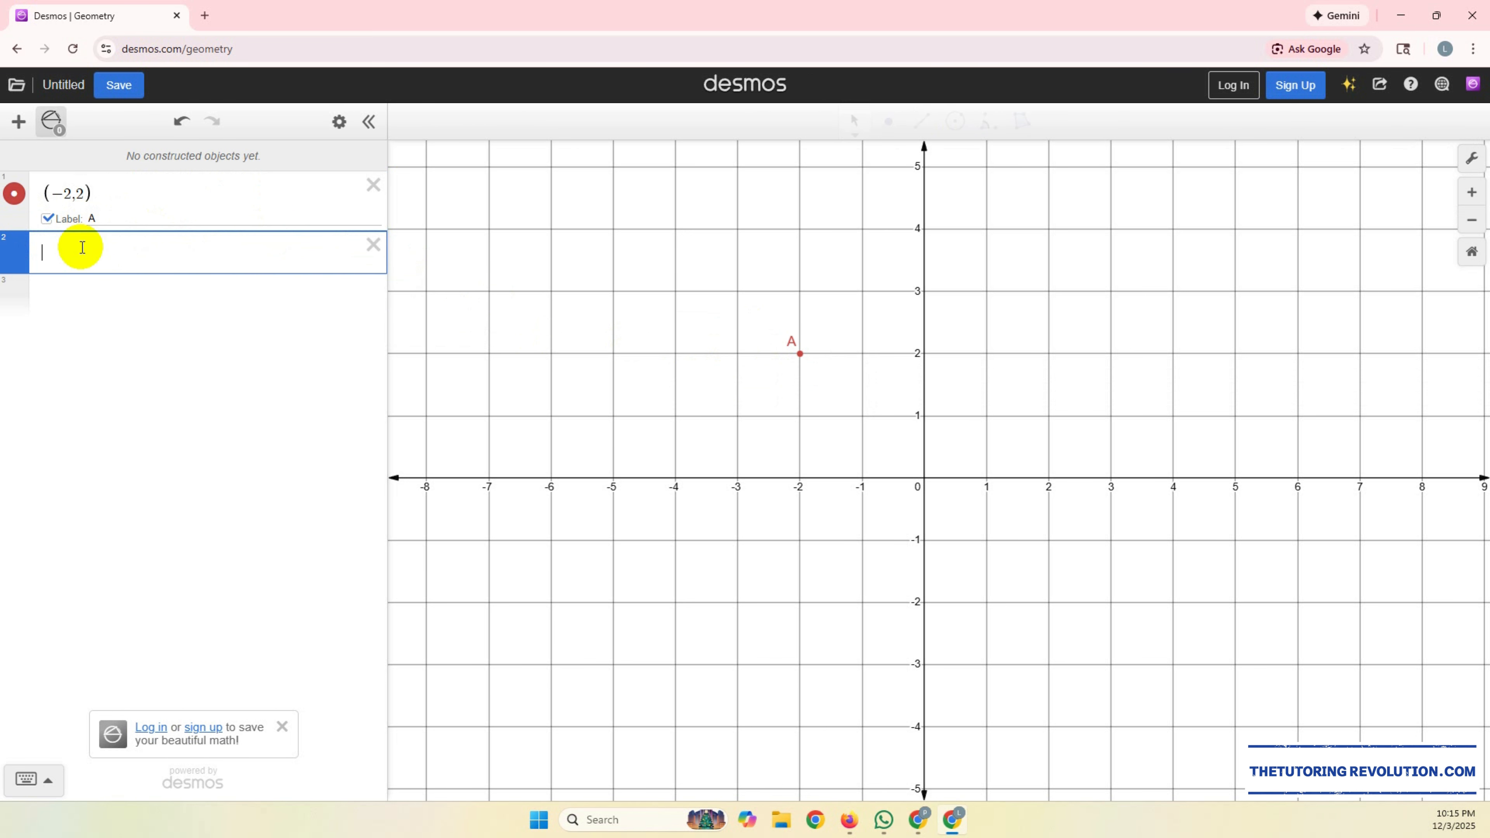
text(()
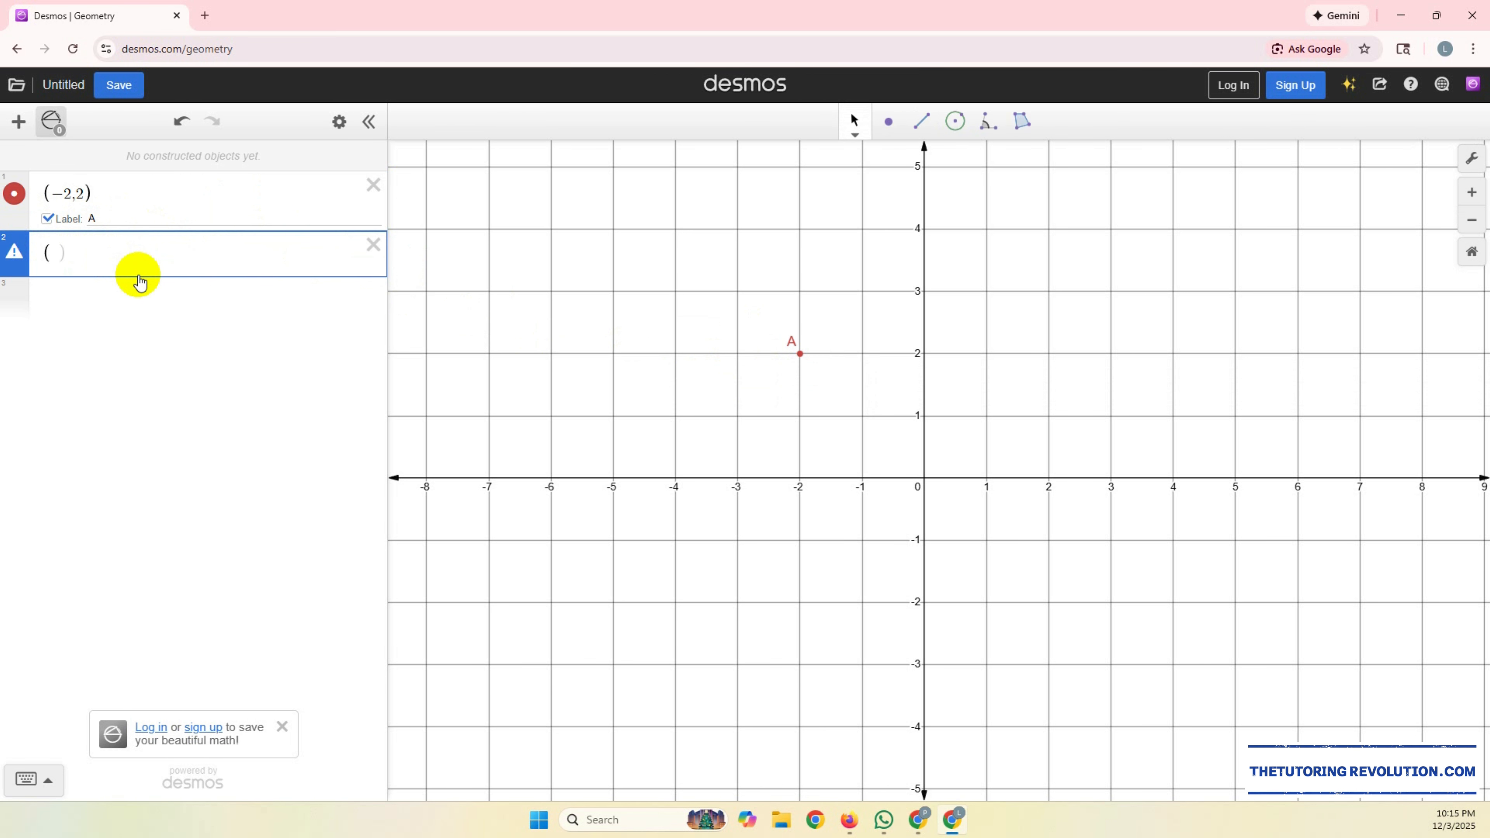
text(0,0)
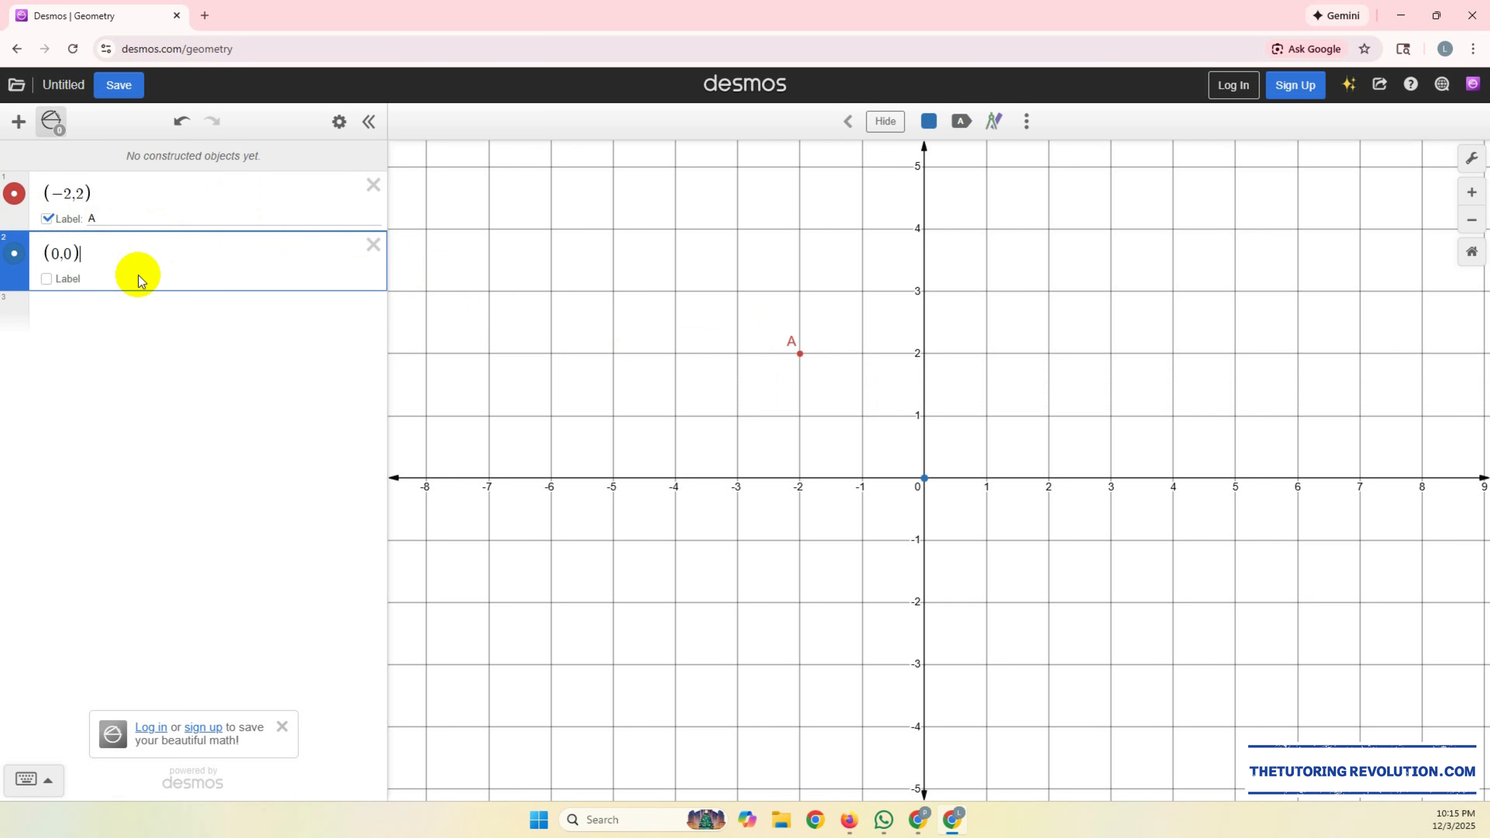
click(66, 277)
click(98, 279)
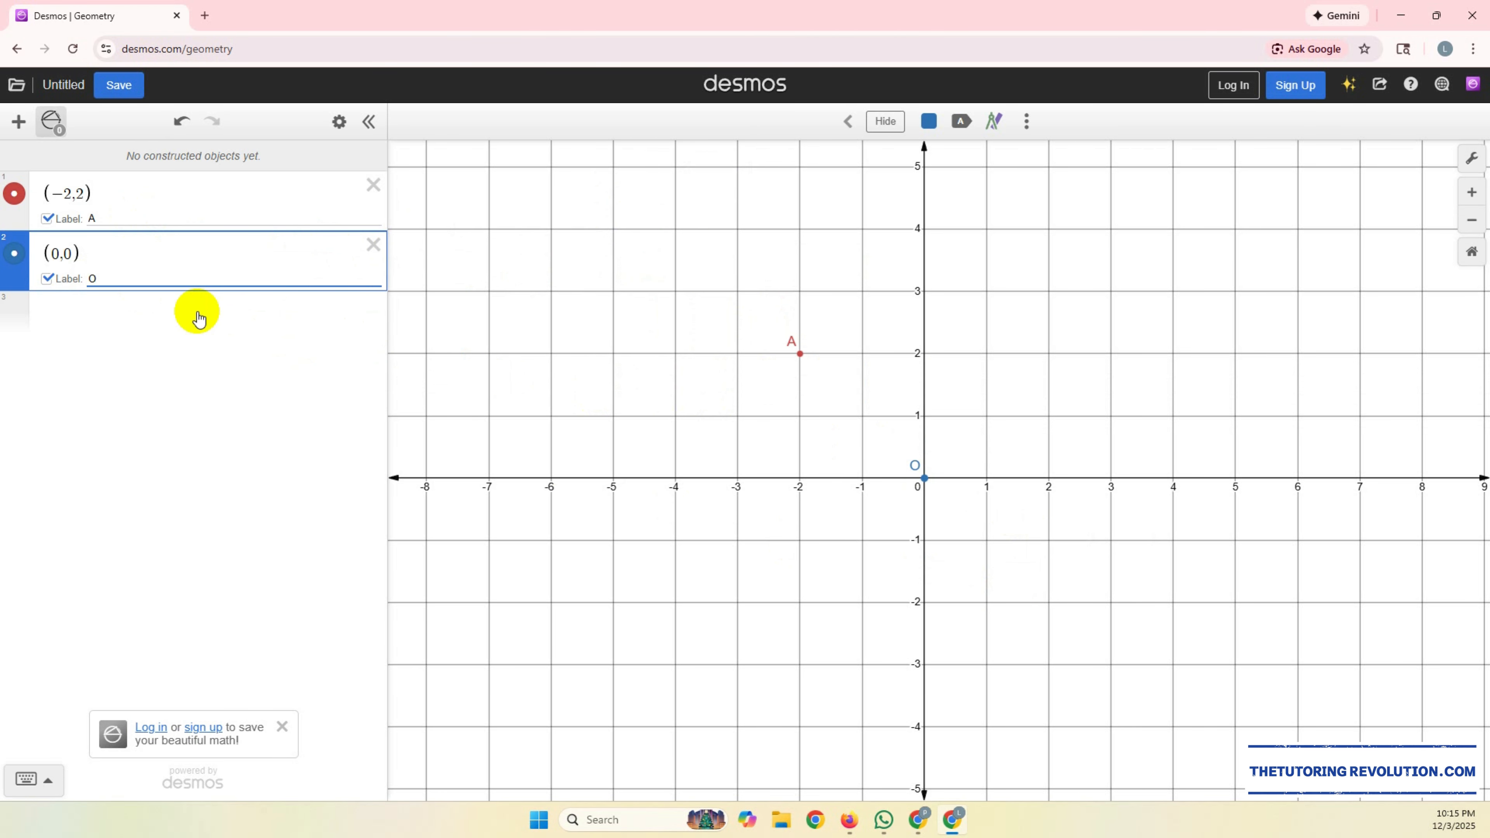
Step: Draw a line segment from point A to point O
click(848, 122)
click(926, 121)
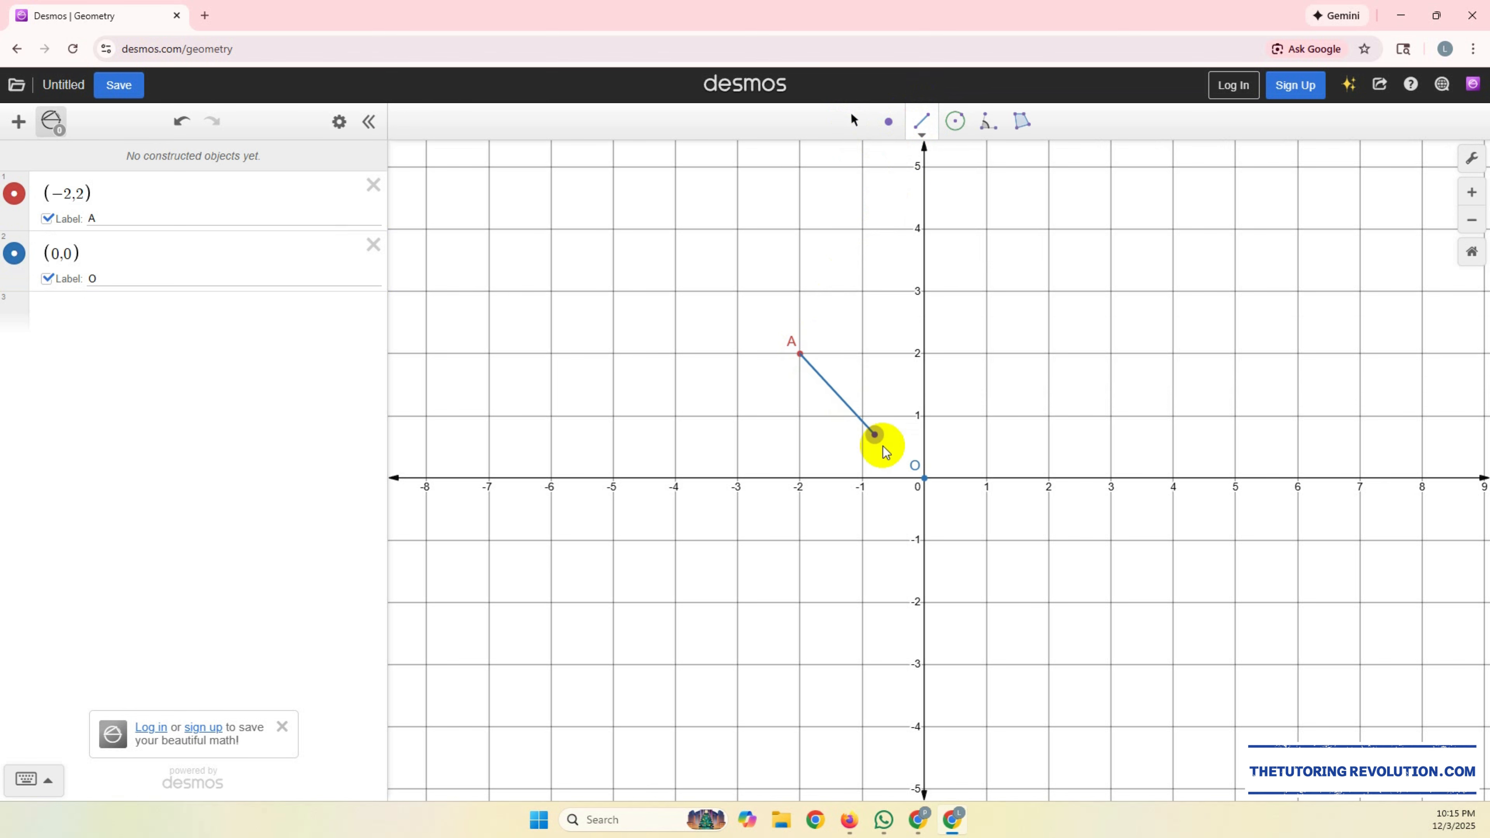
click(924, 479)
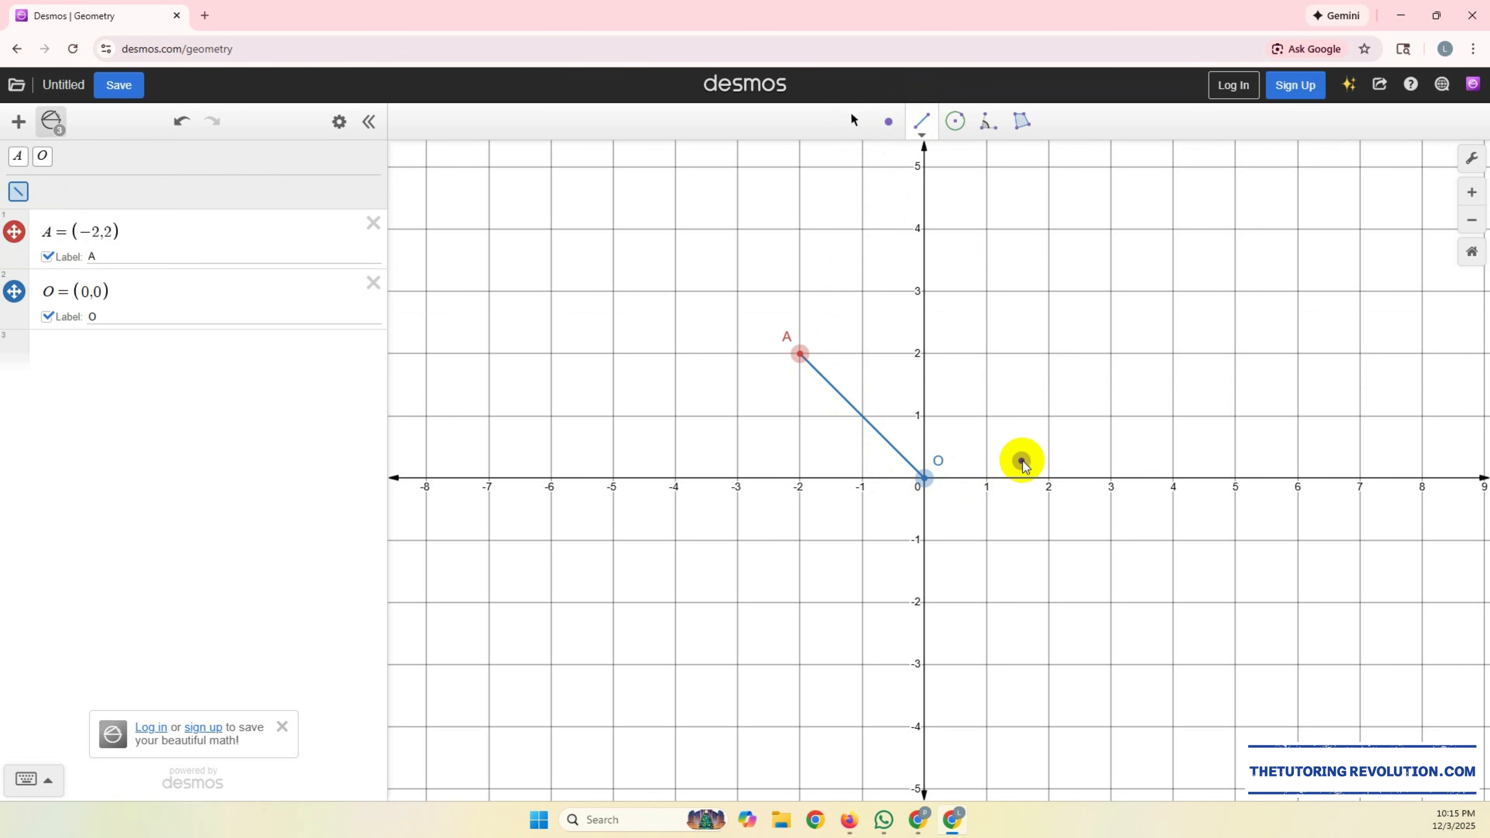
click(813, 367)
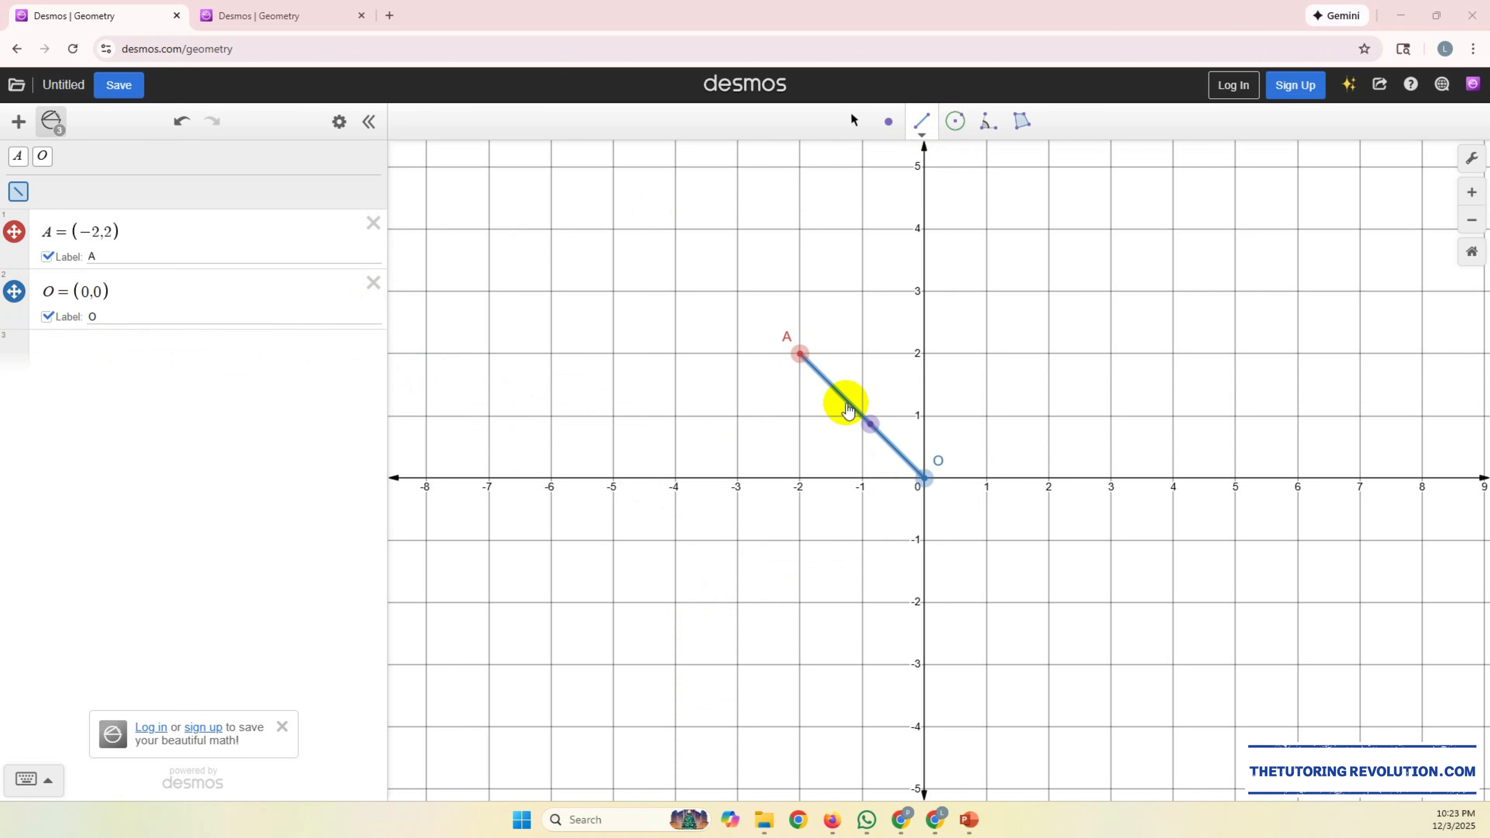
Step: Compute the distance between points A and O with the expression distance(A,O)
click(145, 351)
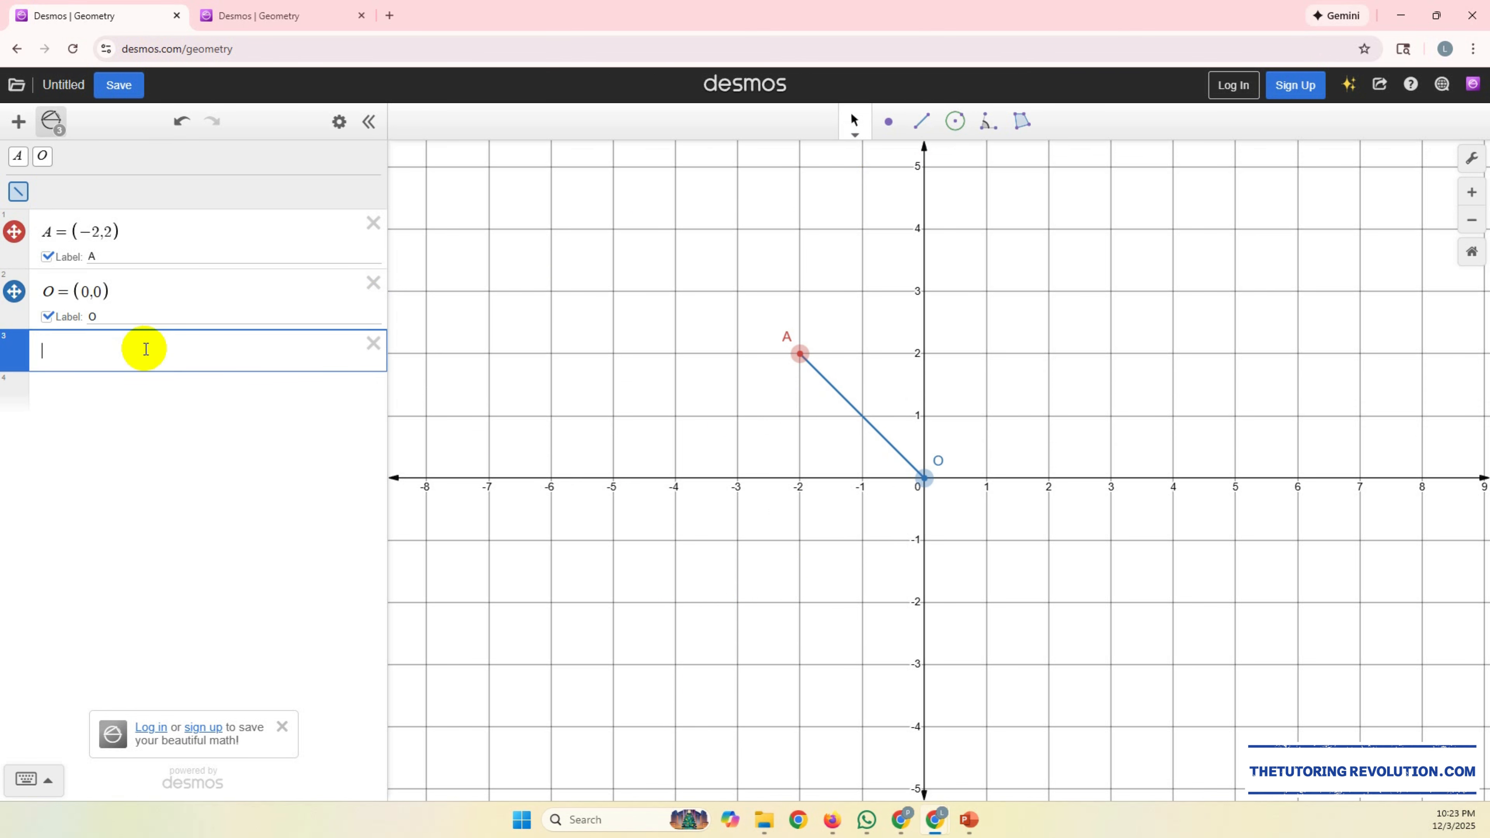
text(distance)
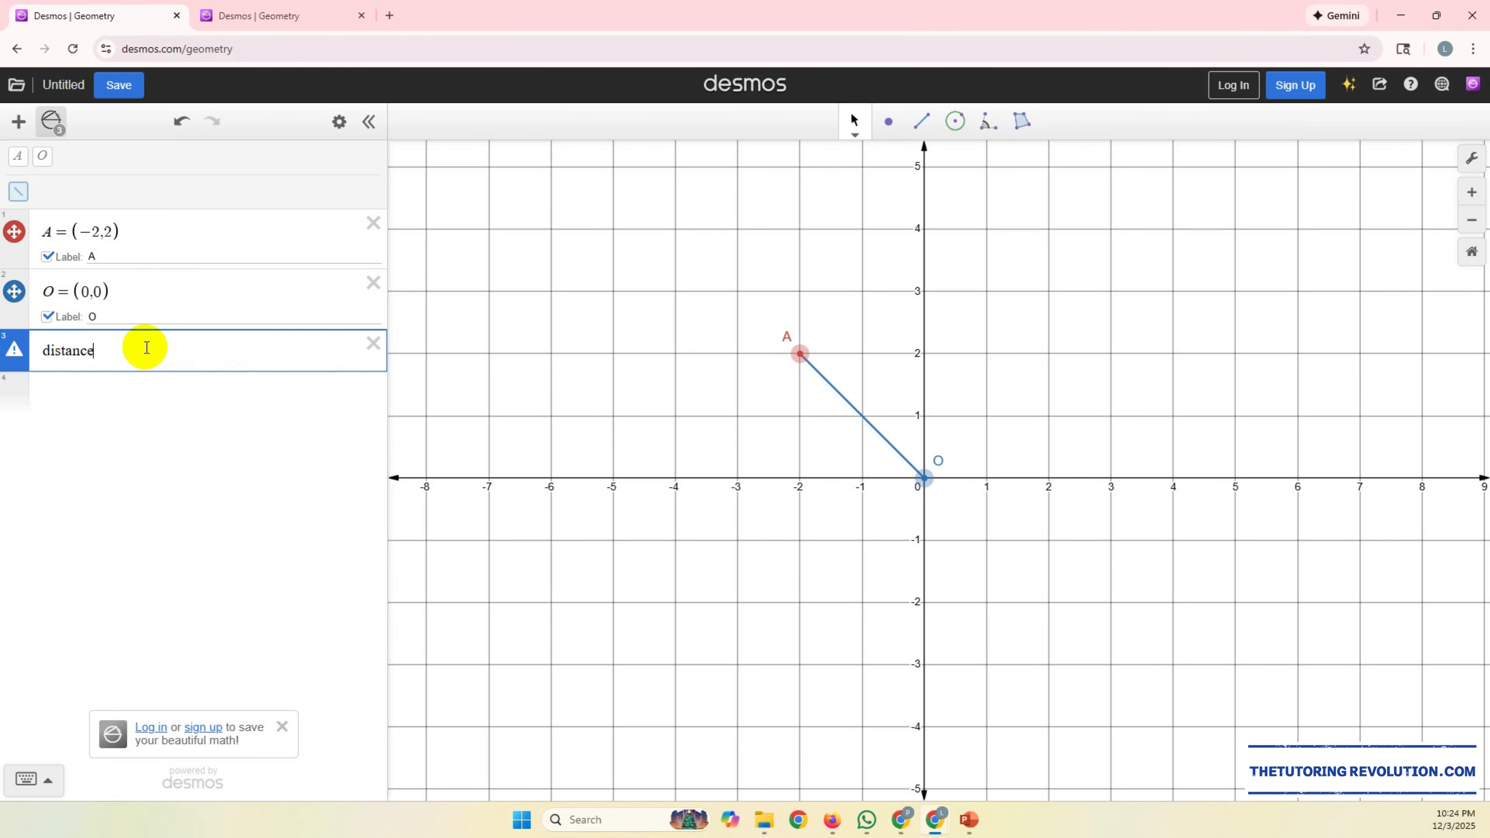
text(()
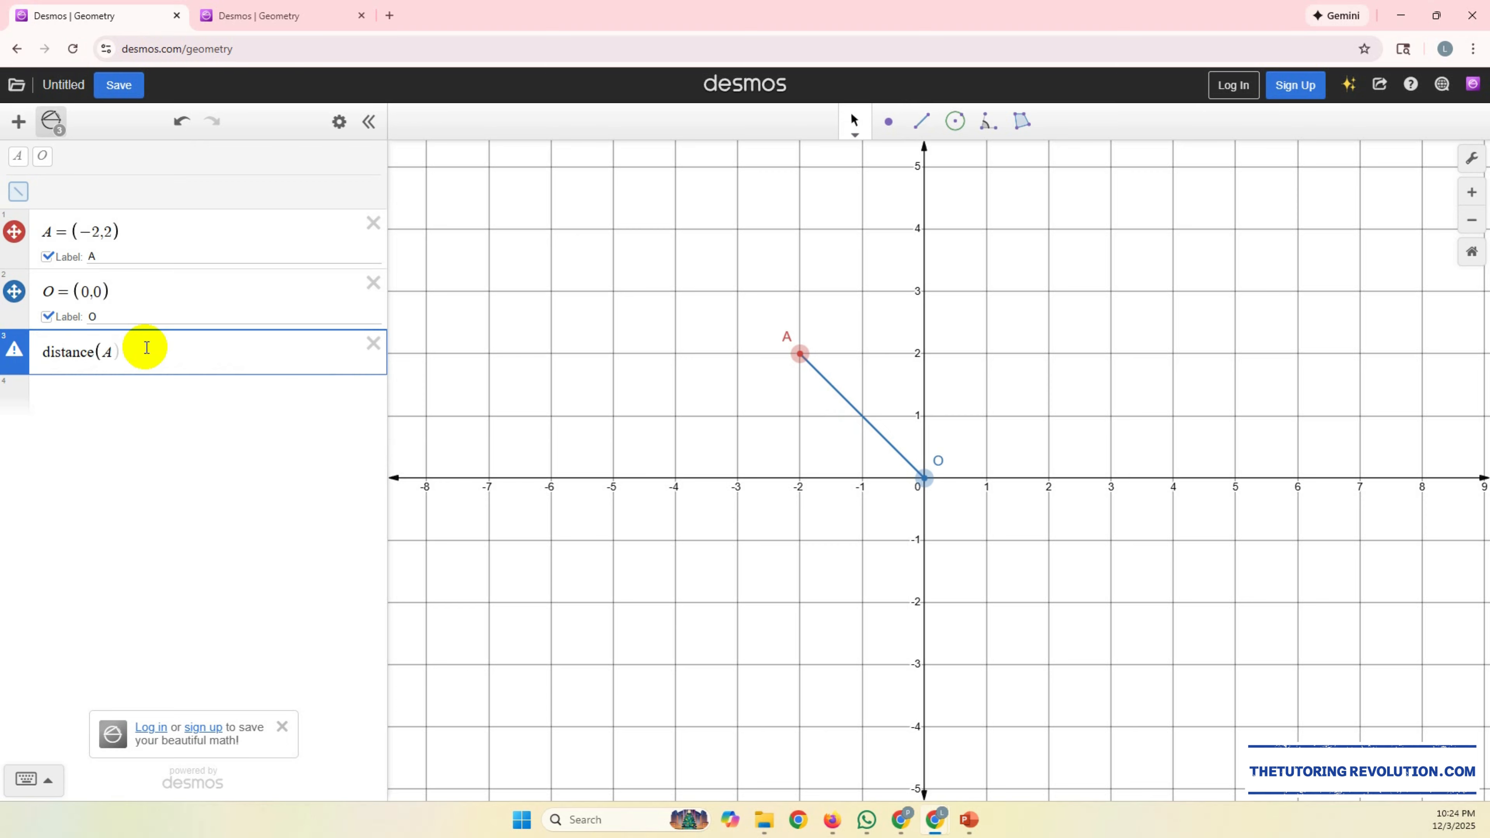
text(A,O)
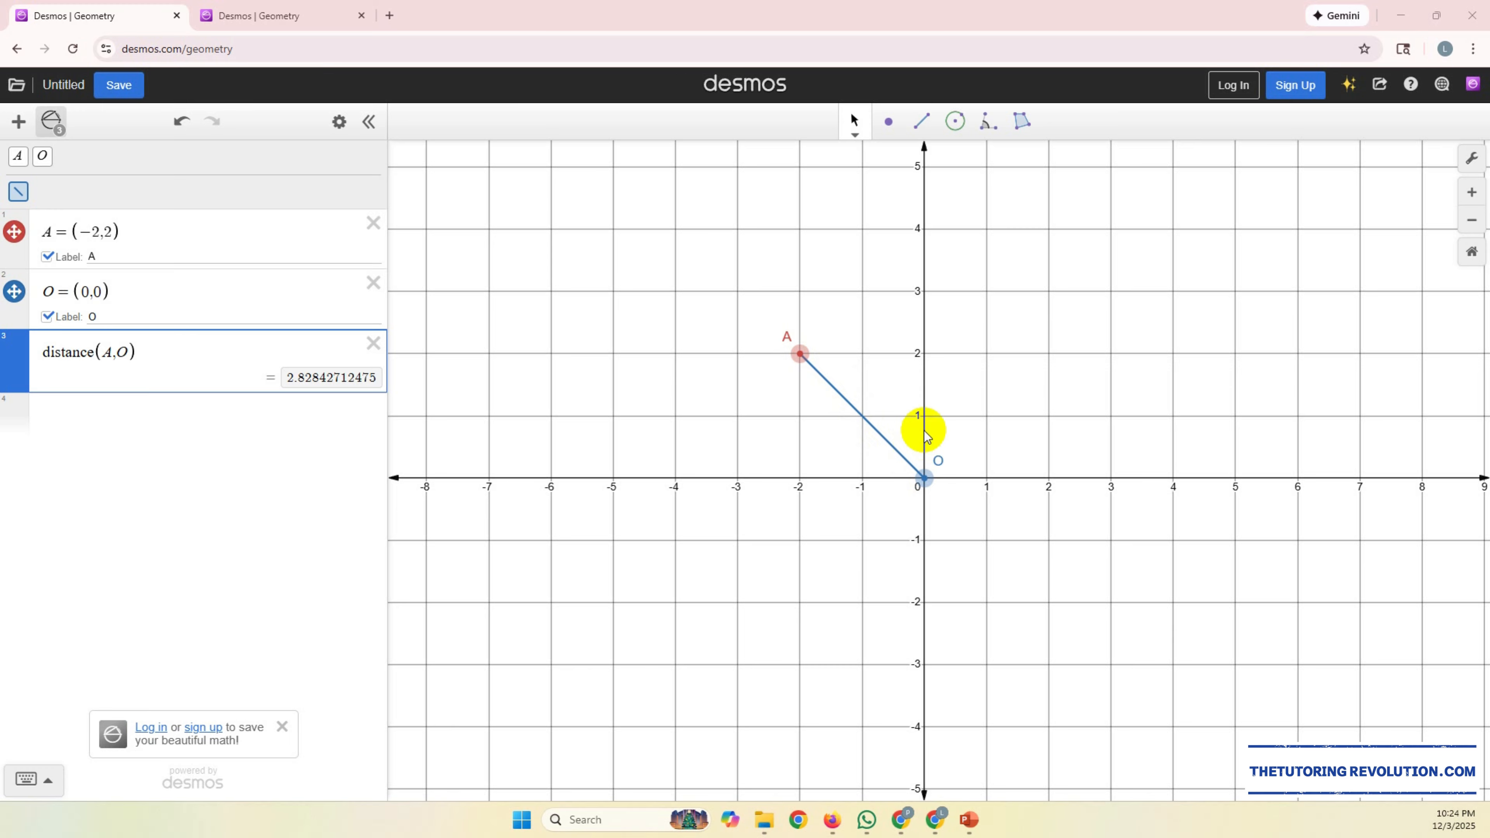
Step: Construct a line parallel to segment AO through a new point at (0,3)
click(922, 124)
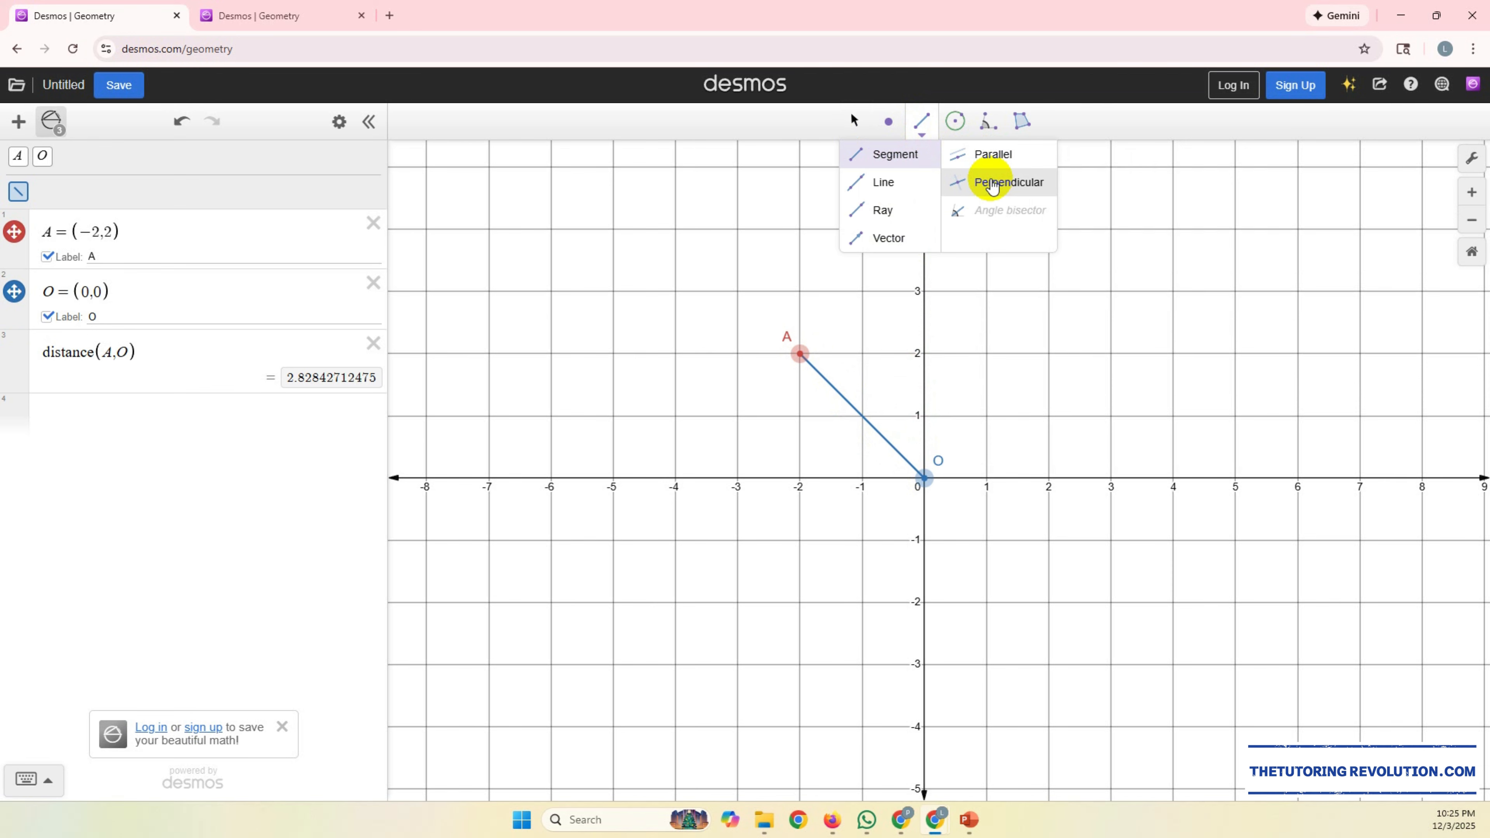
click(997, 159)
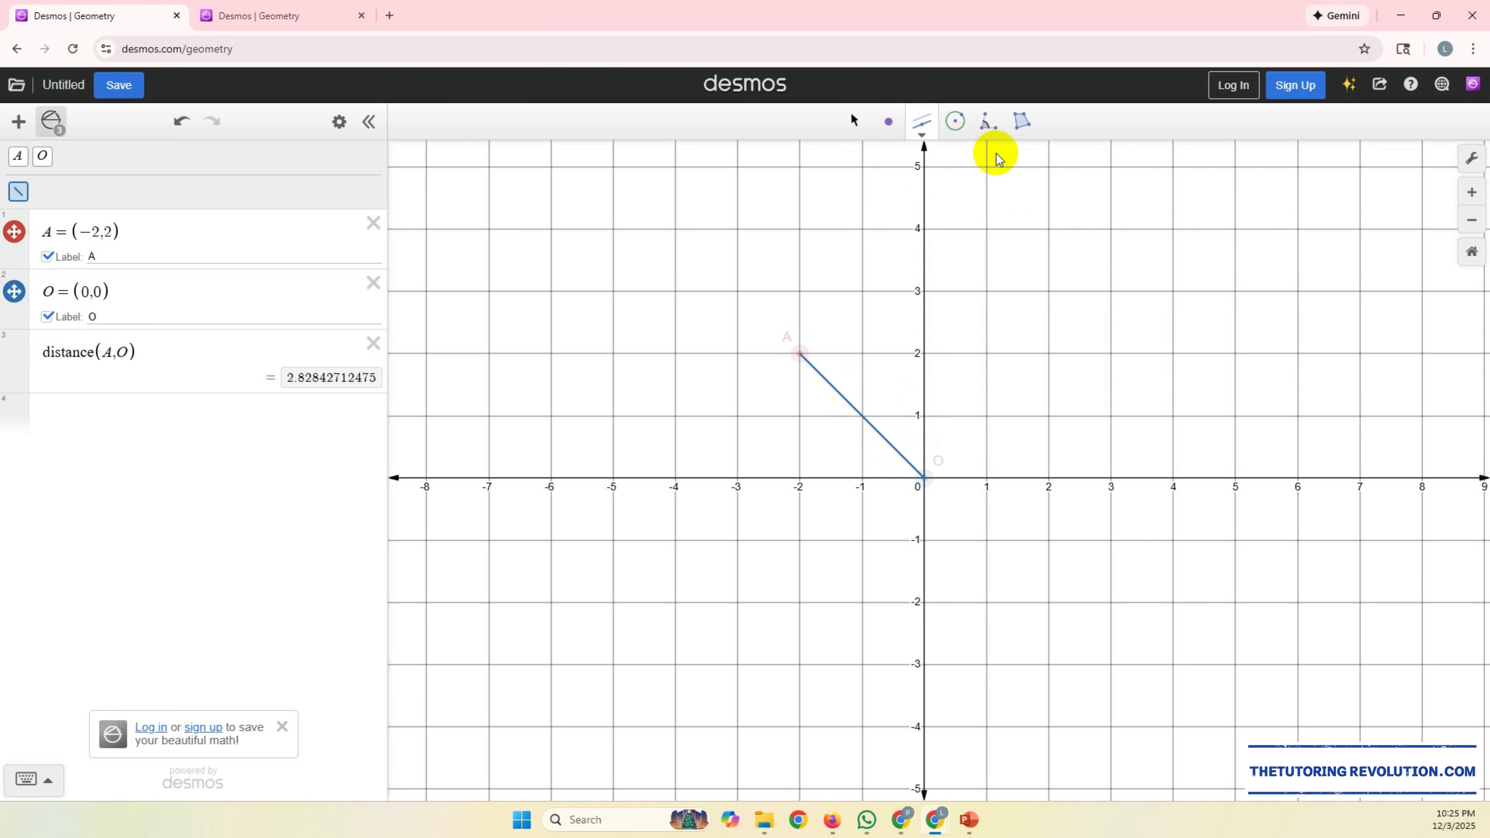
click(830, 389)
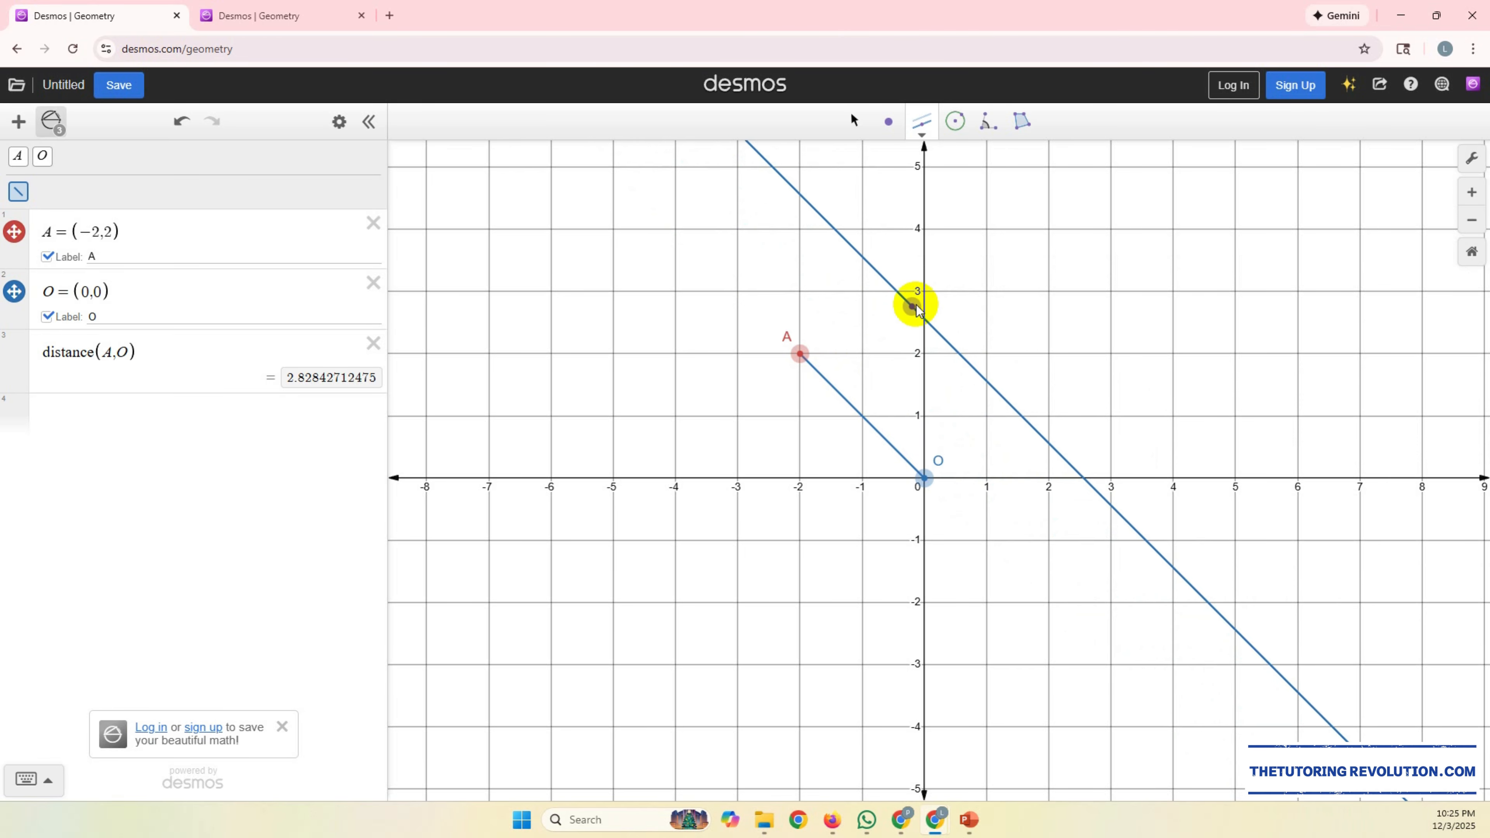
click(923, 293)
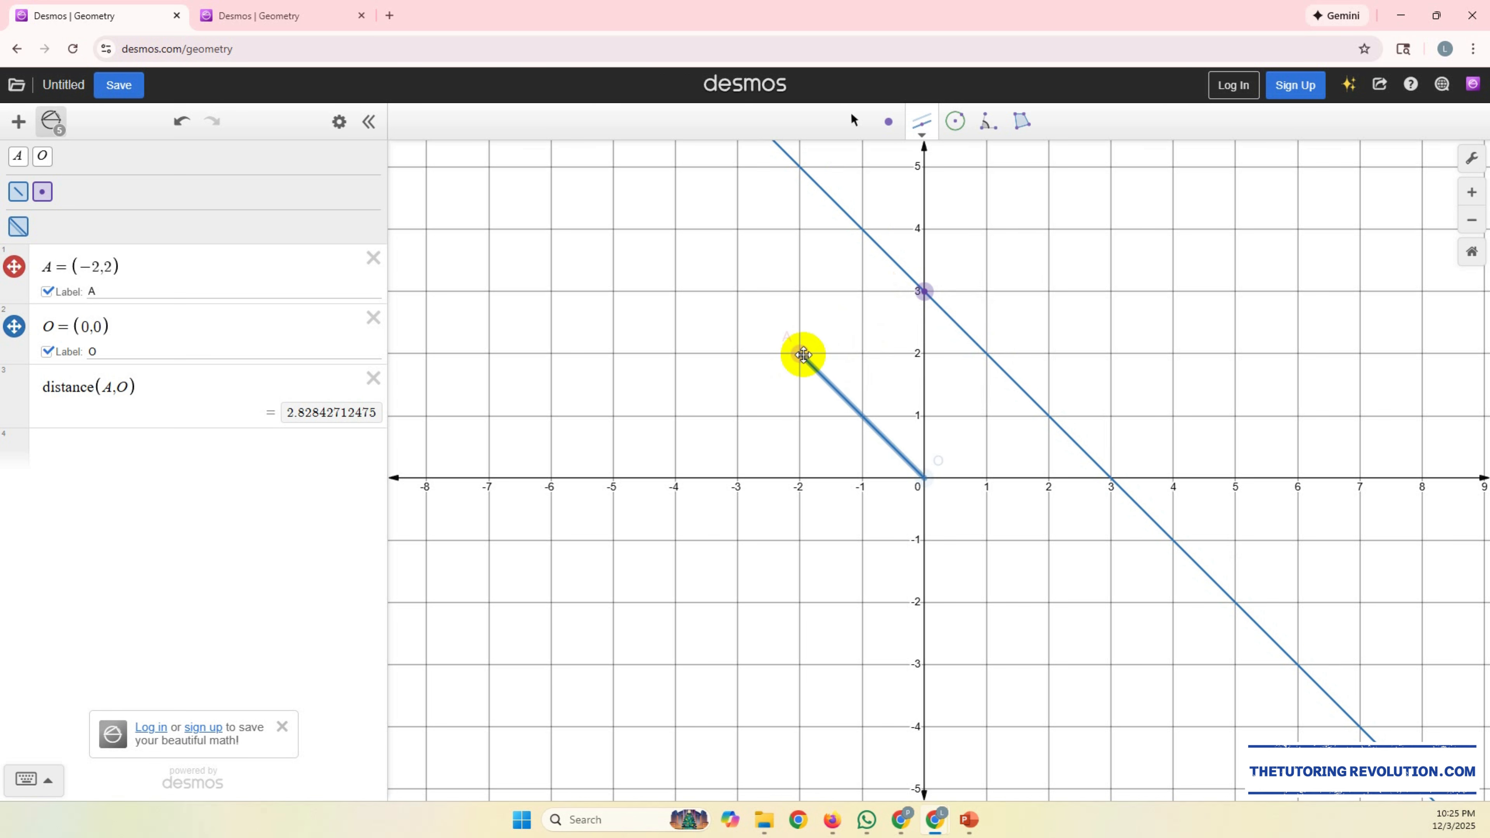
Step: Construct a line perpendicular to segment AO through point A
click(924, 139)
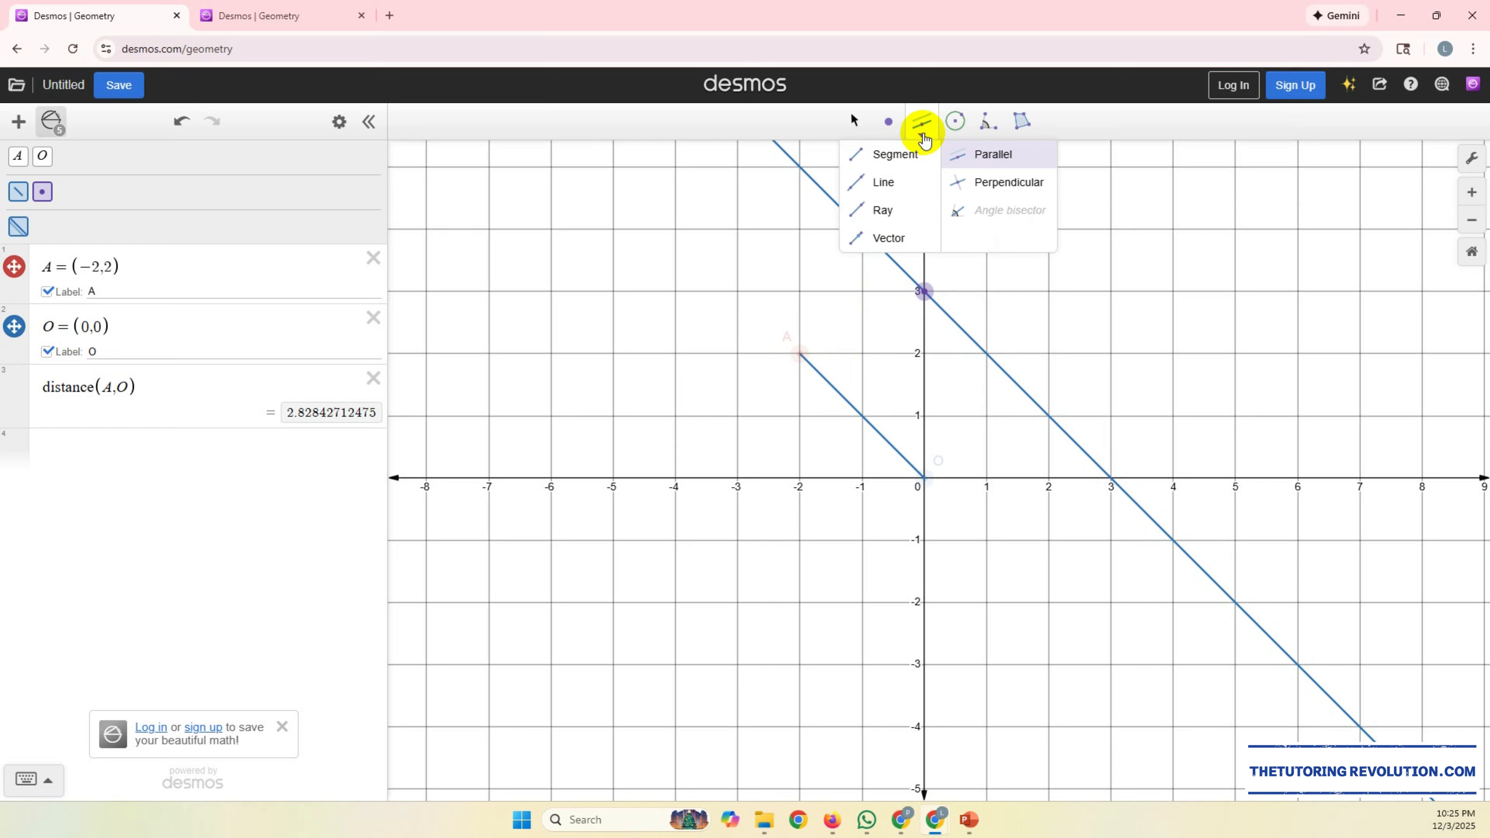
click(986, 182)
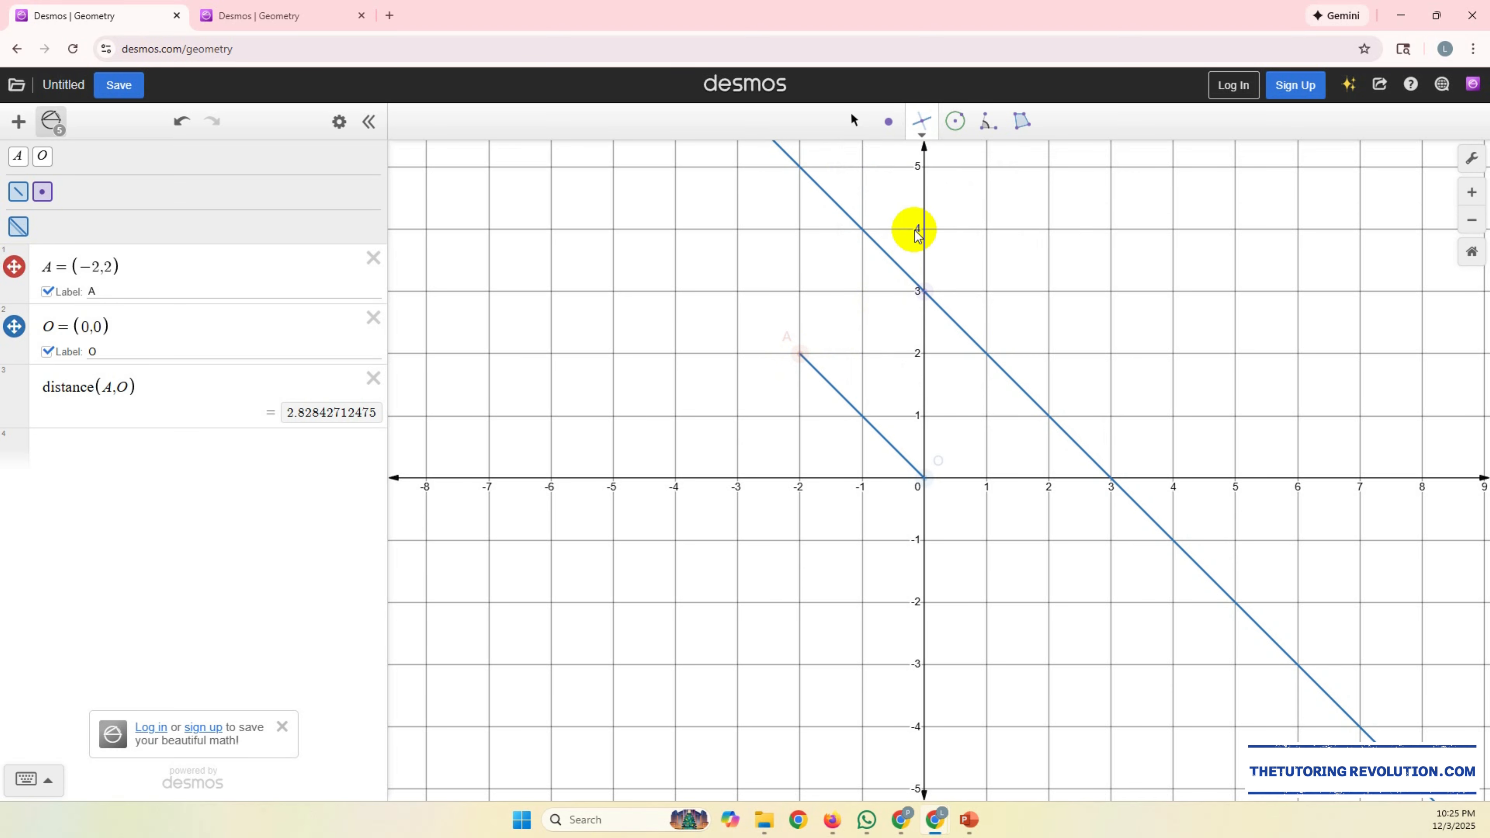
click(824, 381)
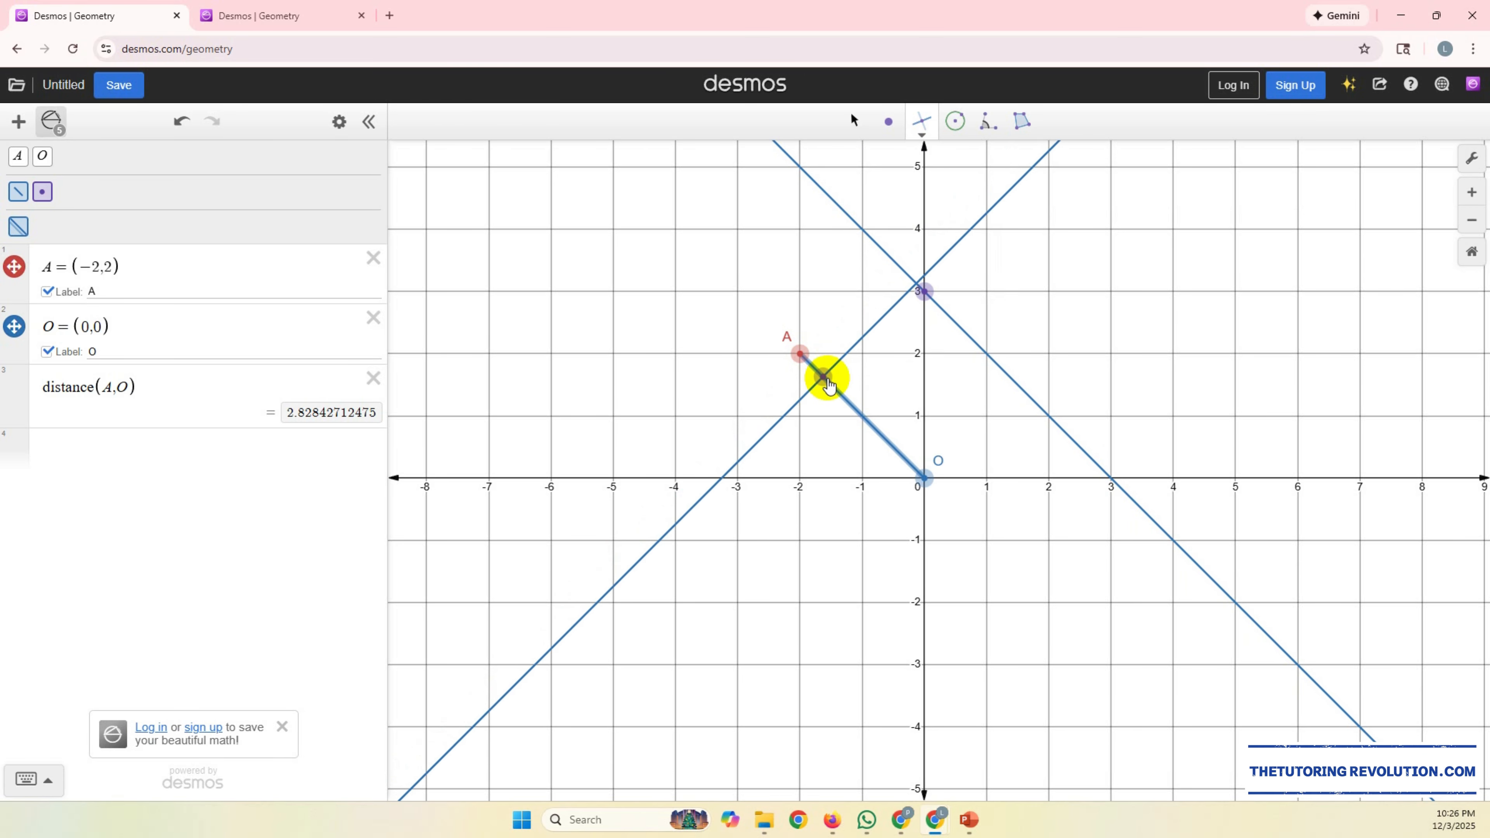
click(924, 479)
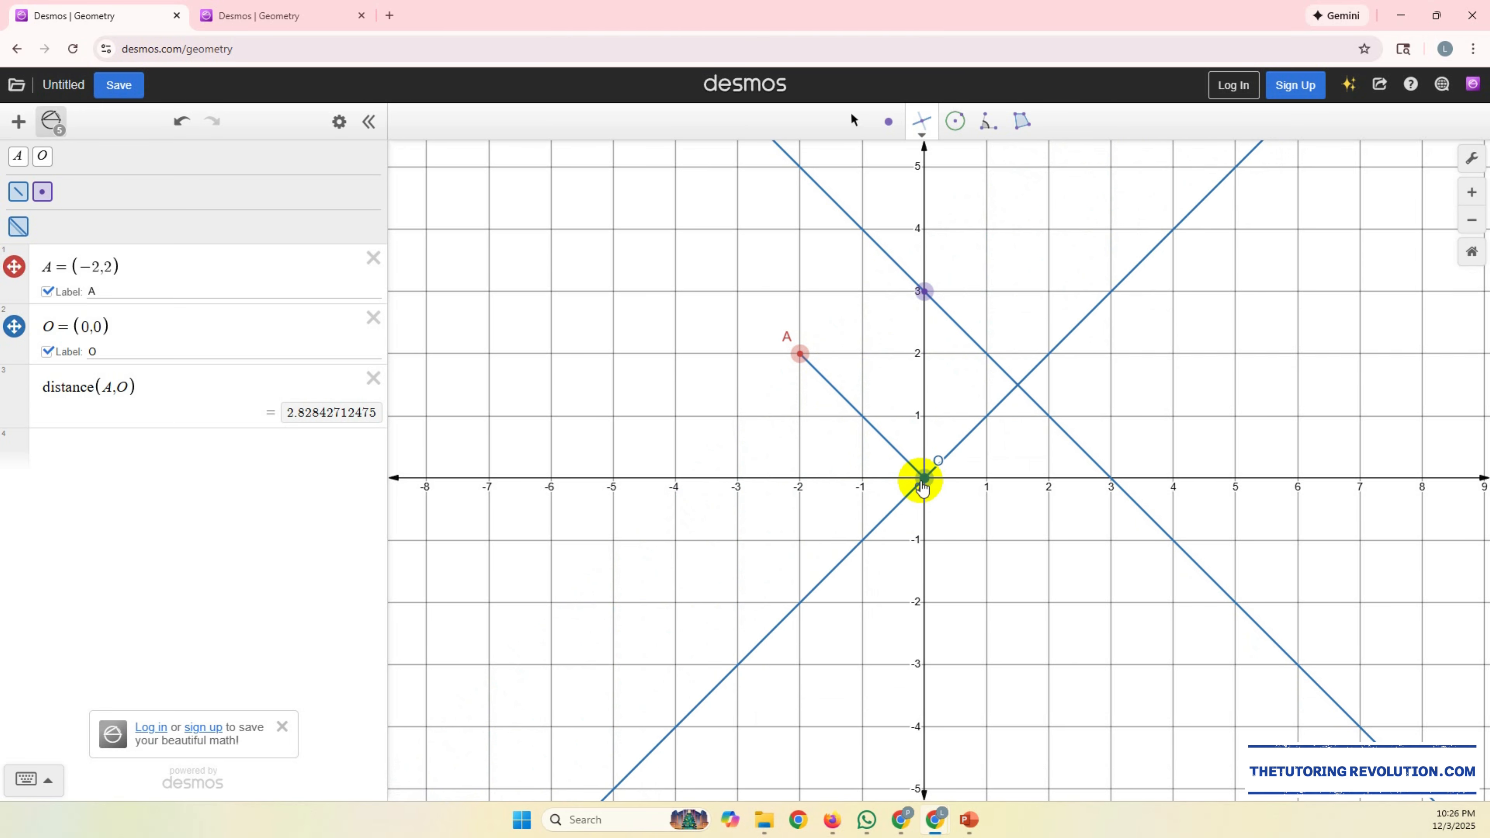
click(808, 361)
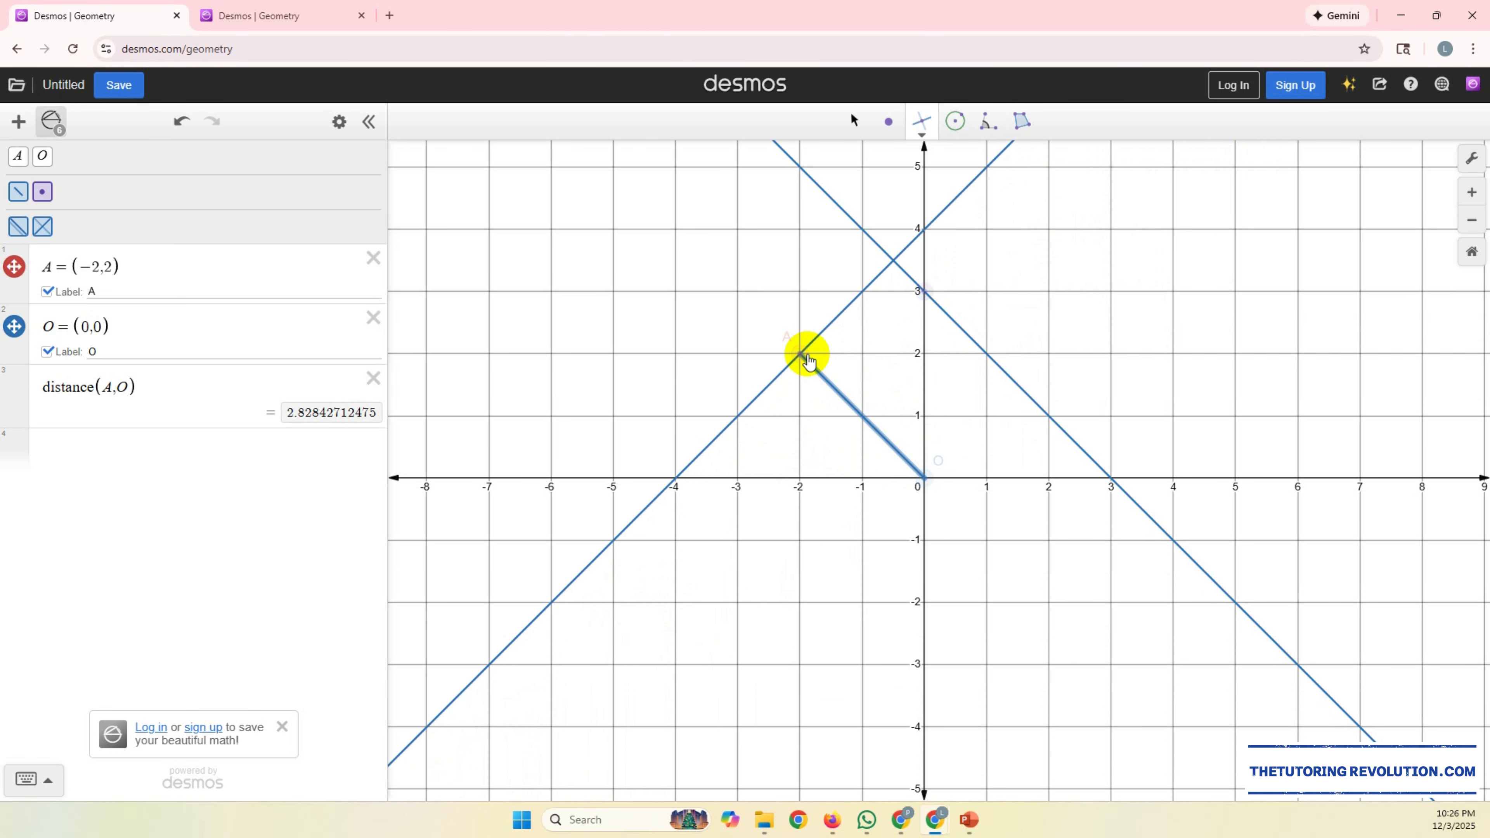
click(807, 358)
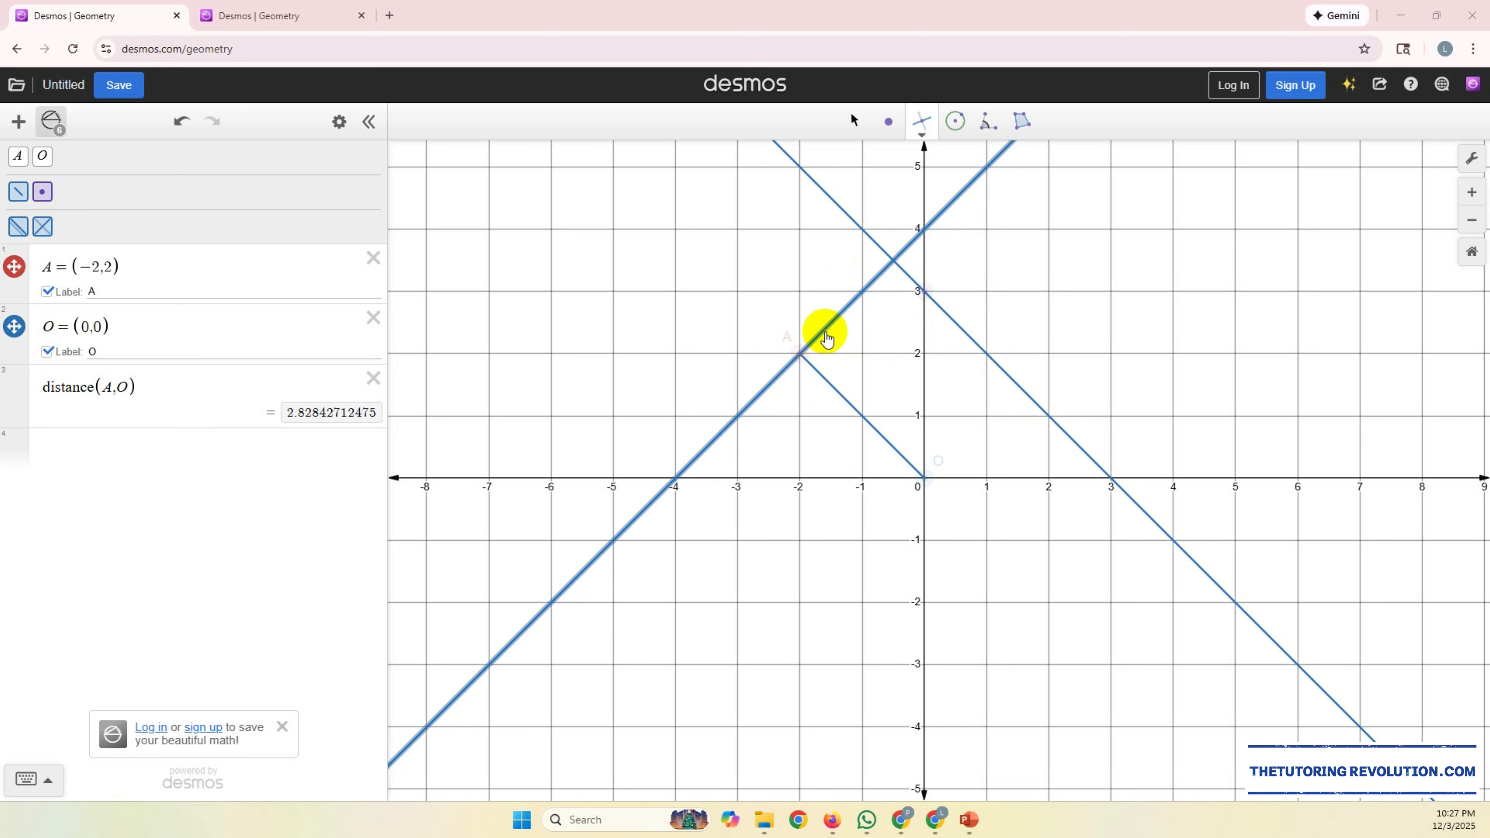
Step: Mark the angle at vertex A from the intersection of the parallel and perpendicular lines to point O
click(991, 132)
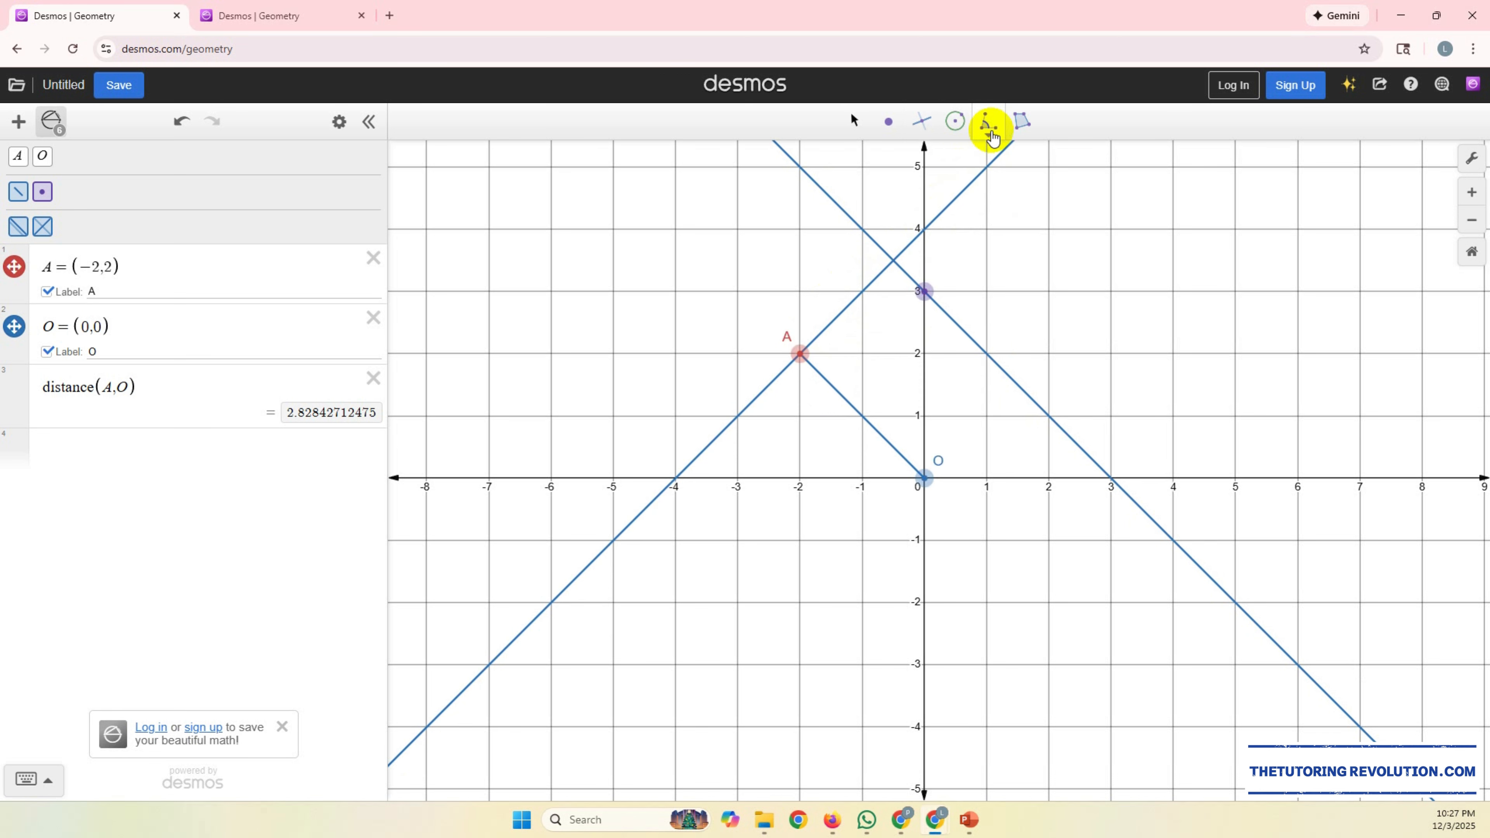
click(990, 140)
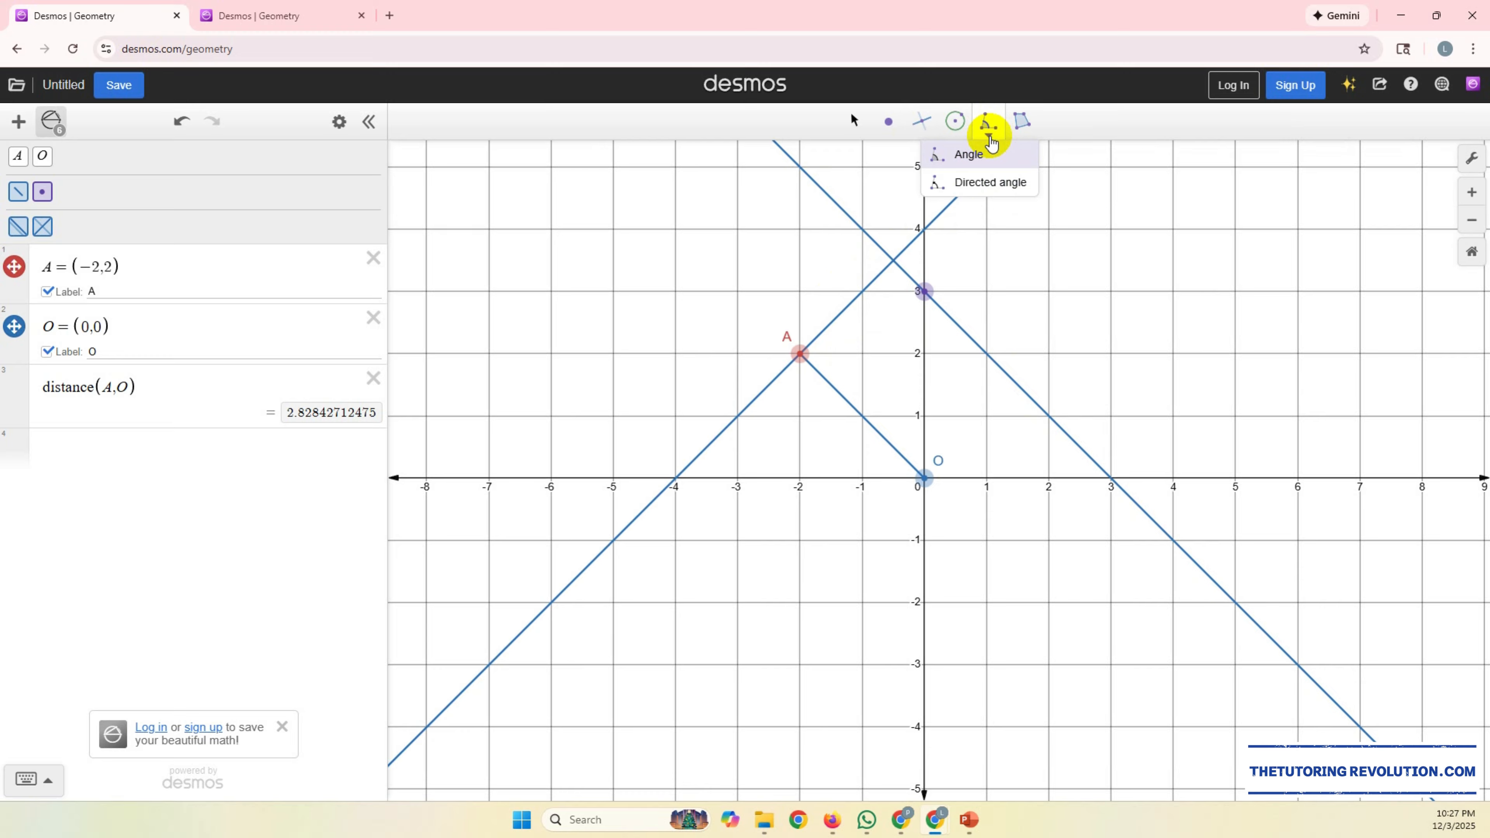
click(974, 154)
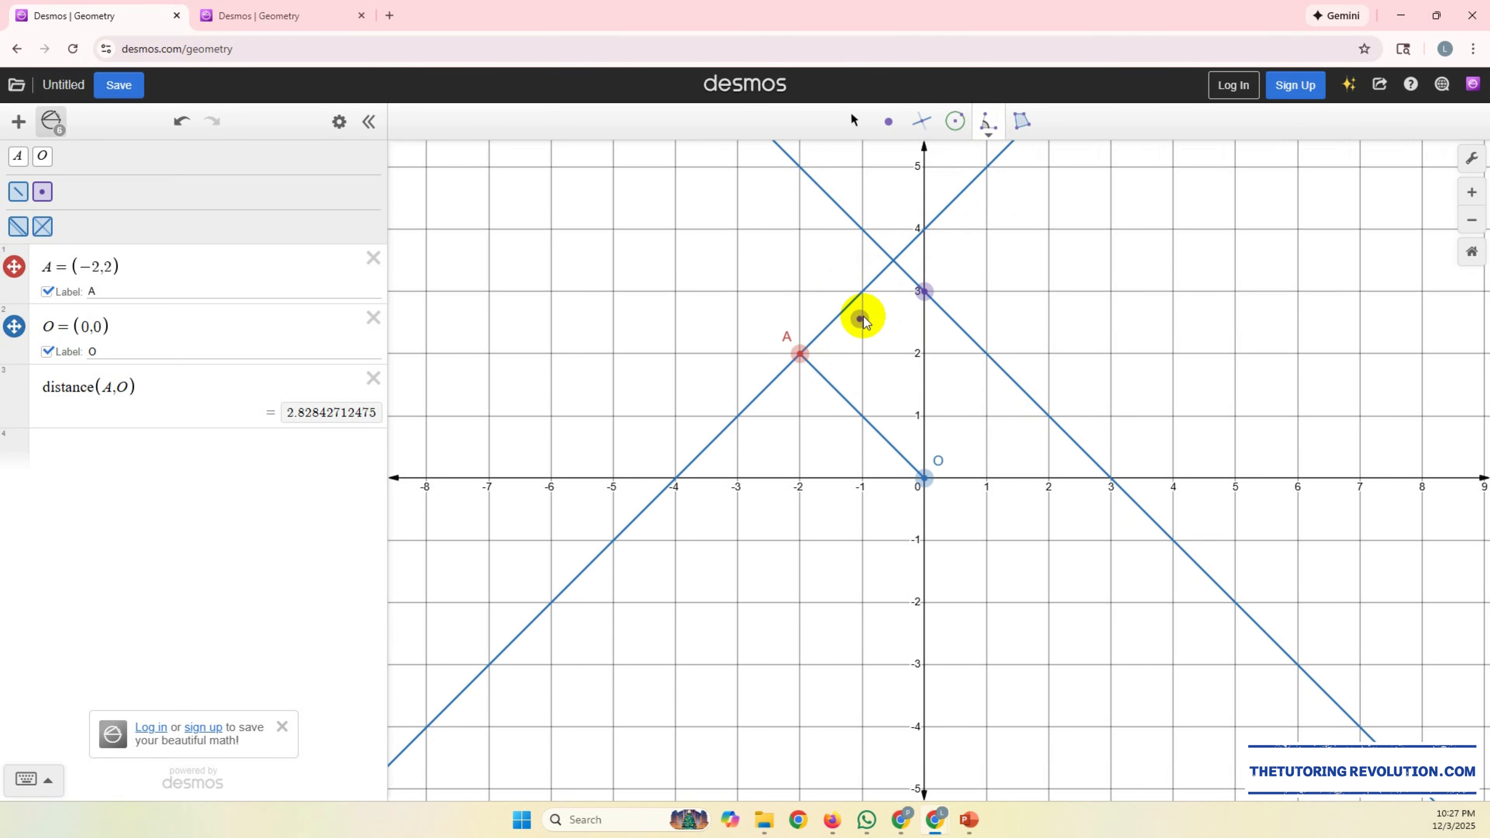
click(894, 261)
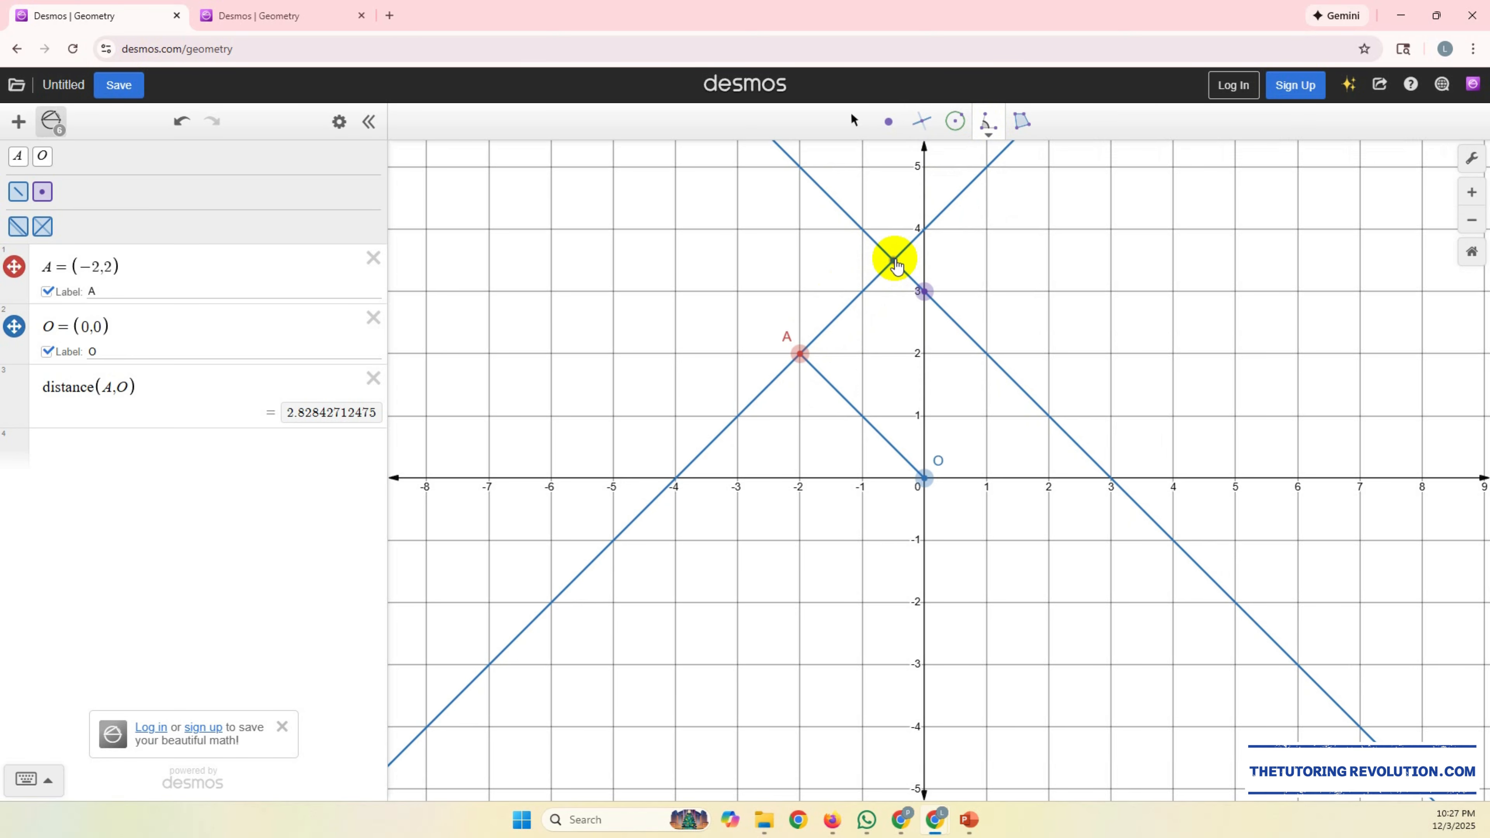
click(797, 354)
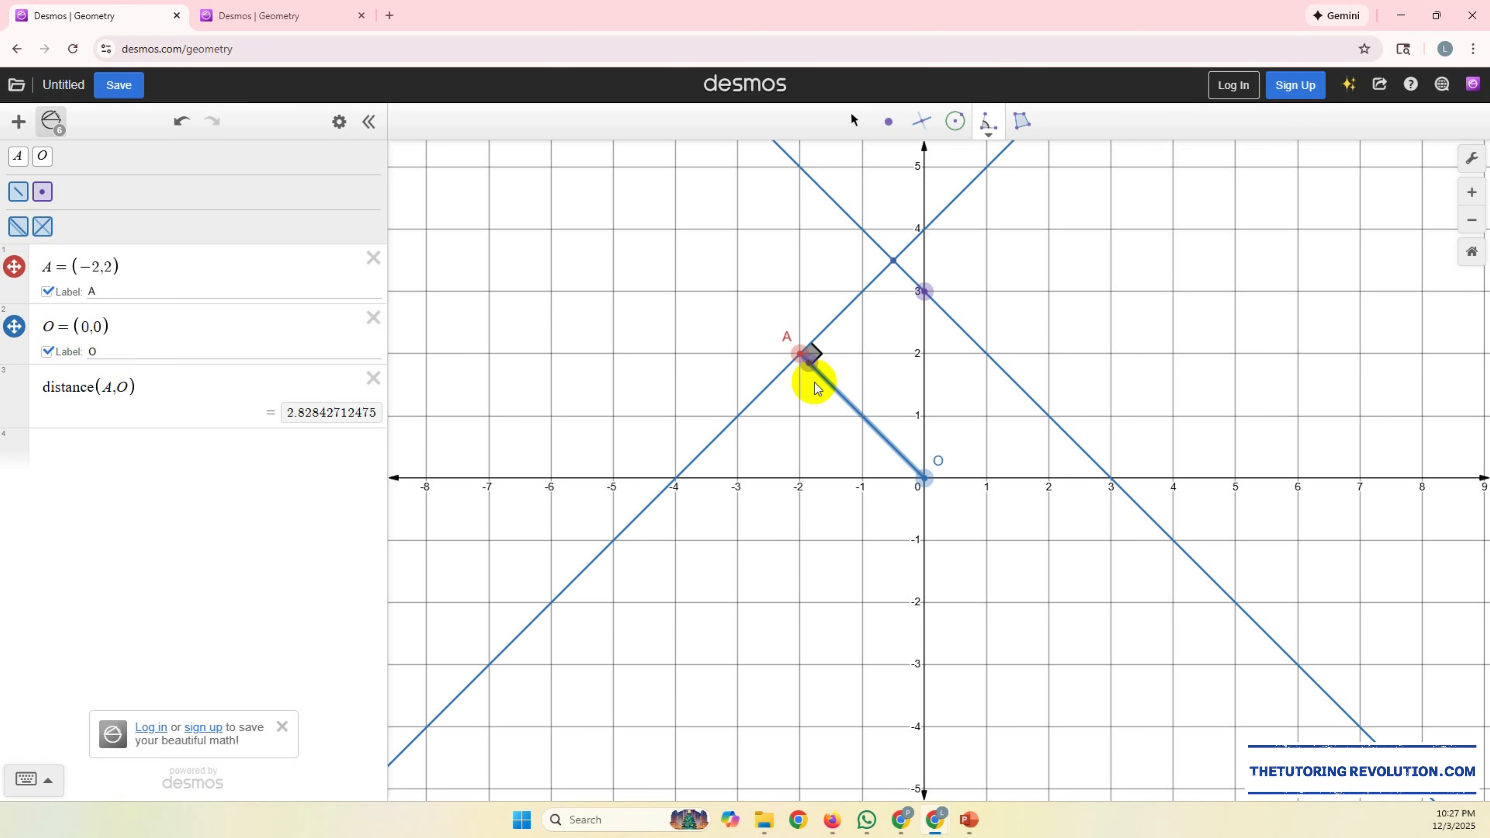
click(925, 479)
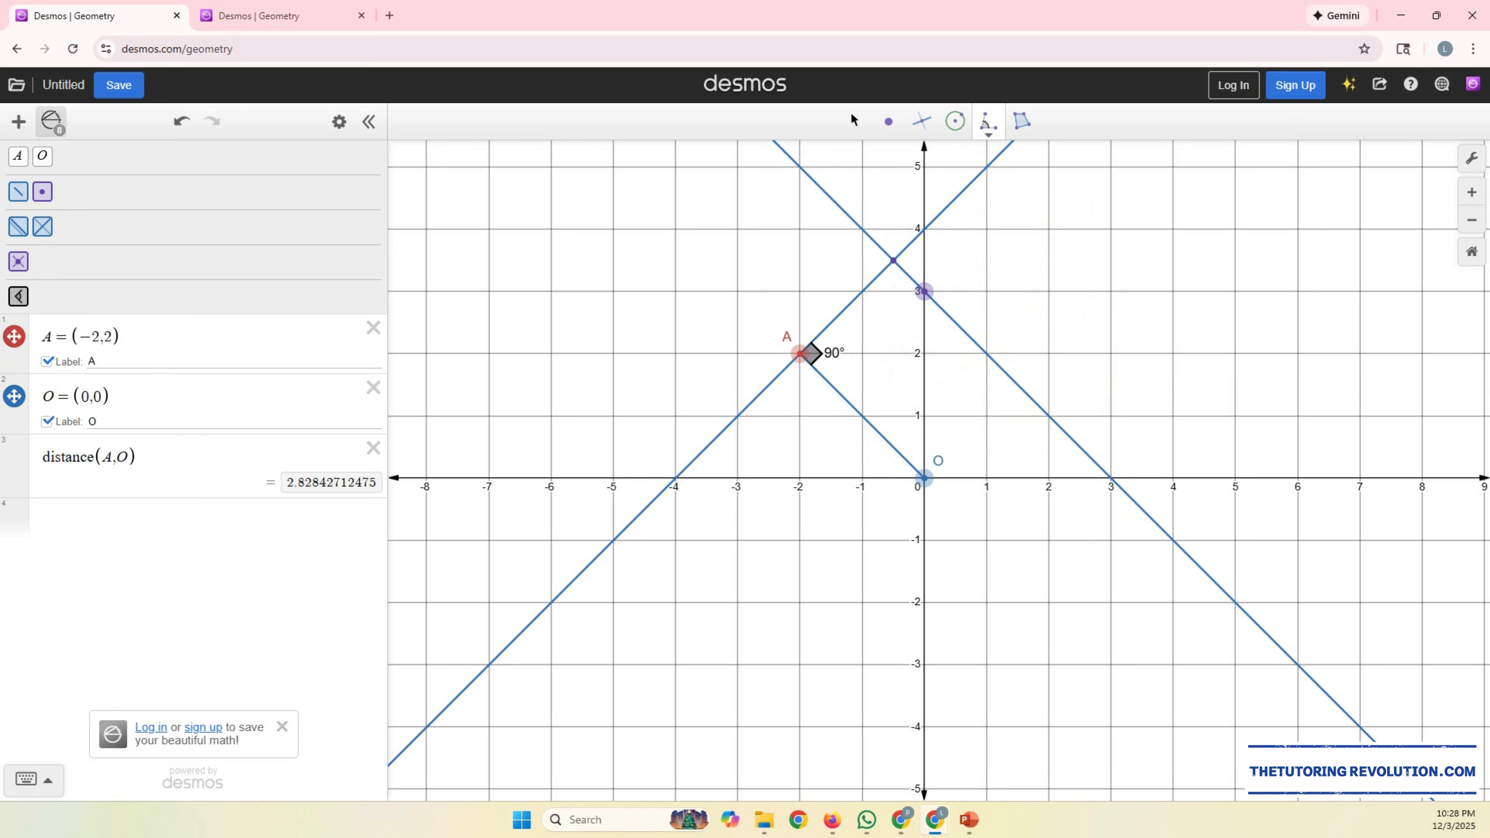
click(936, 297)
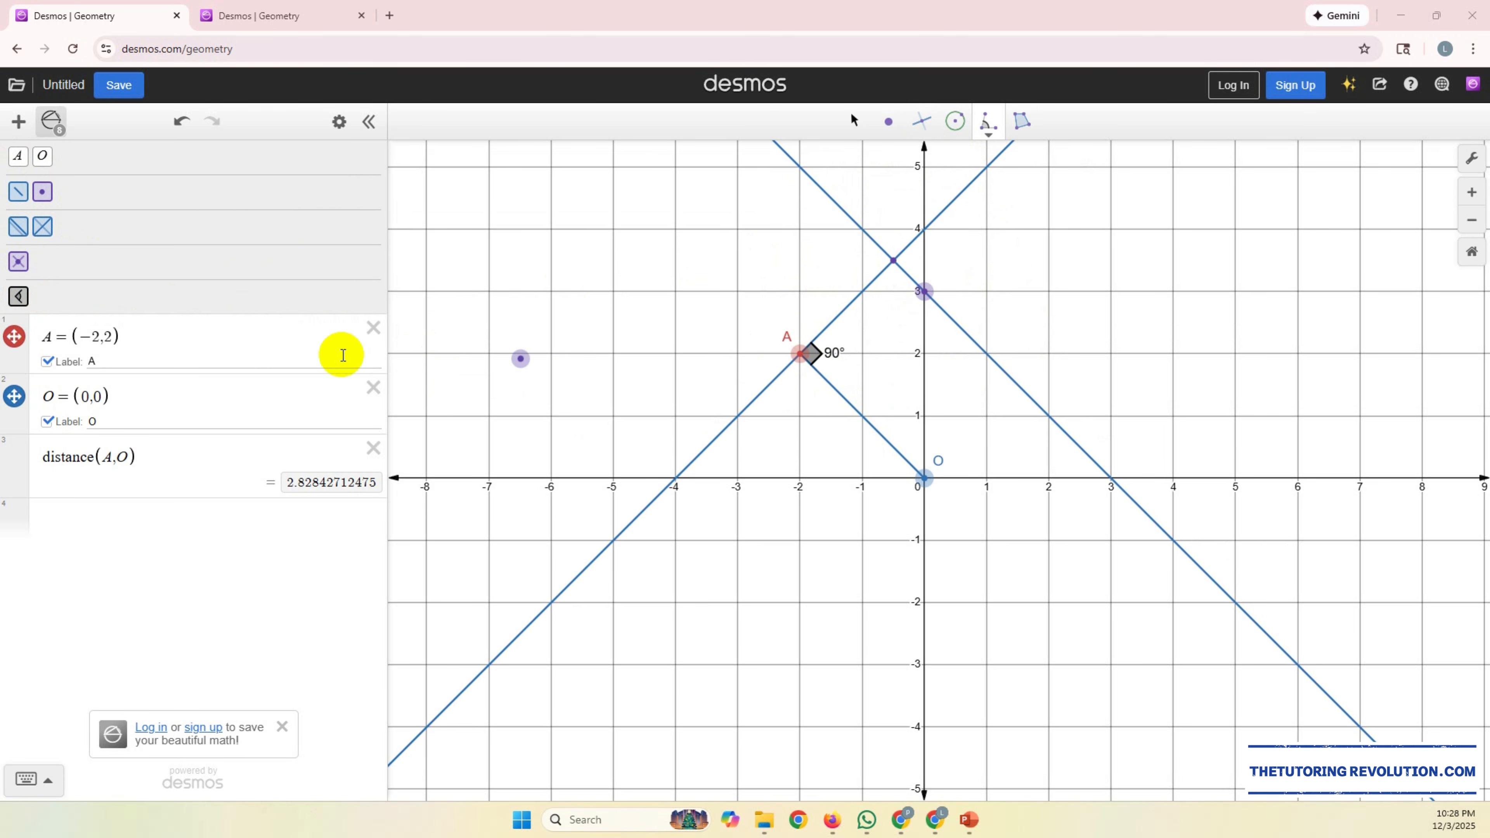
Step: Add the angle at A and the intersection point of the two lines to the expression list
click(20, 297)
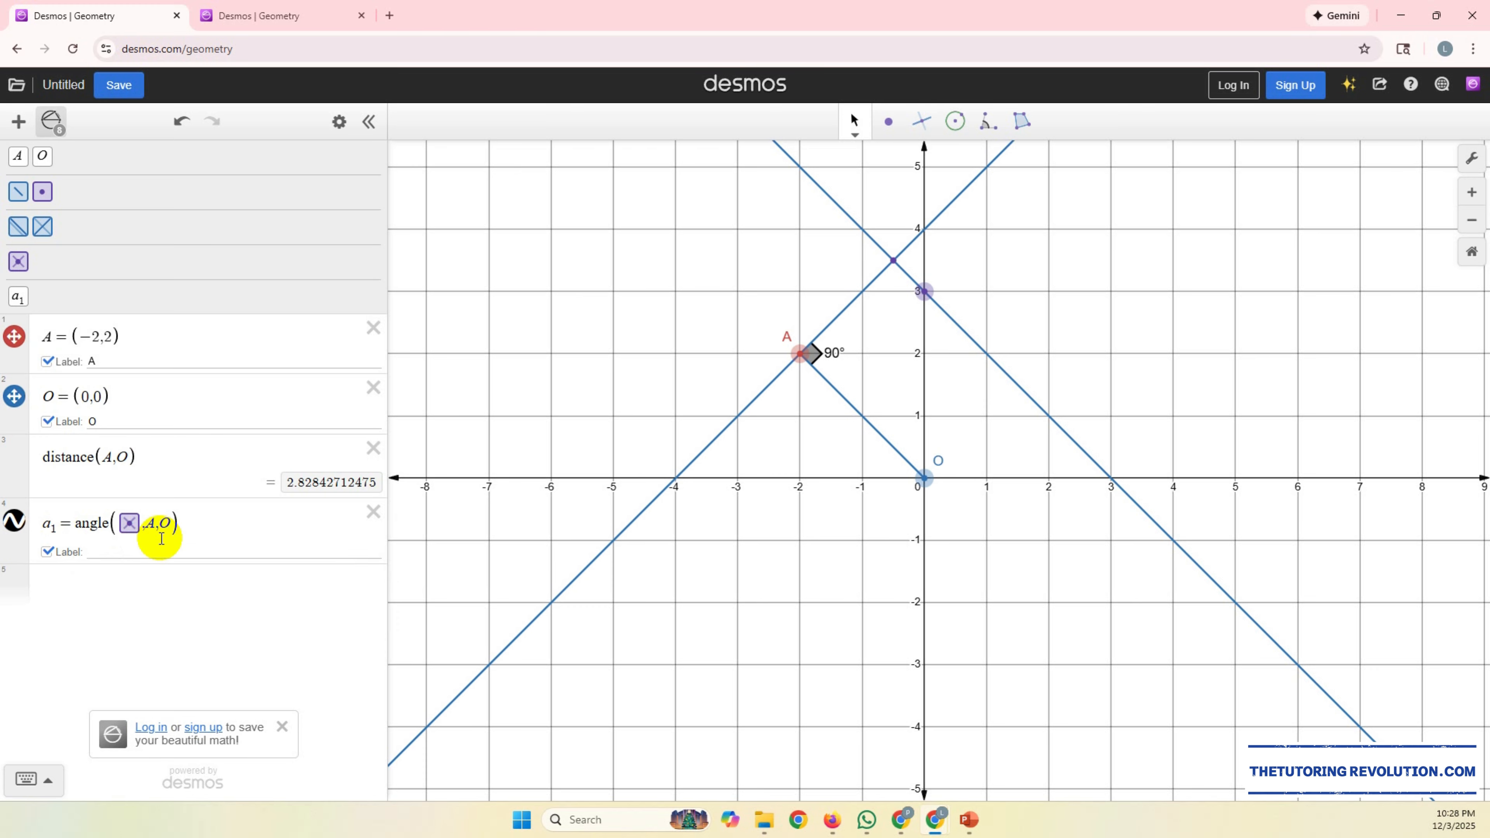
click(19, 264)
click(20, 265)
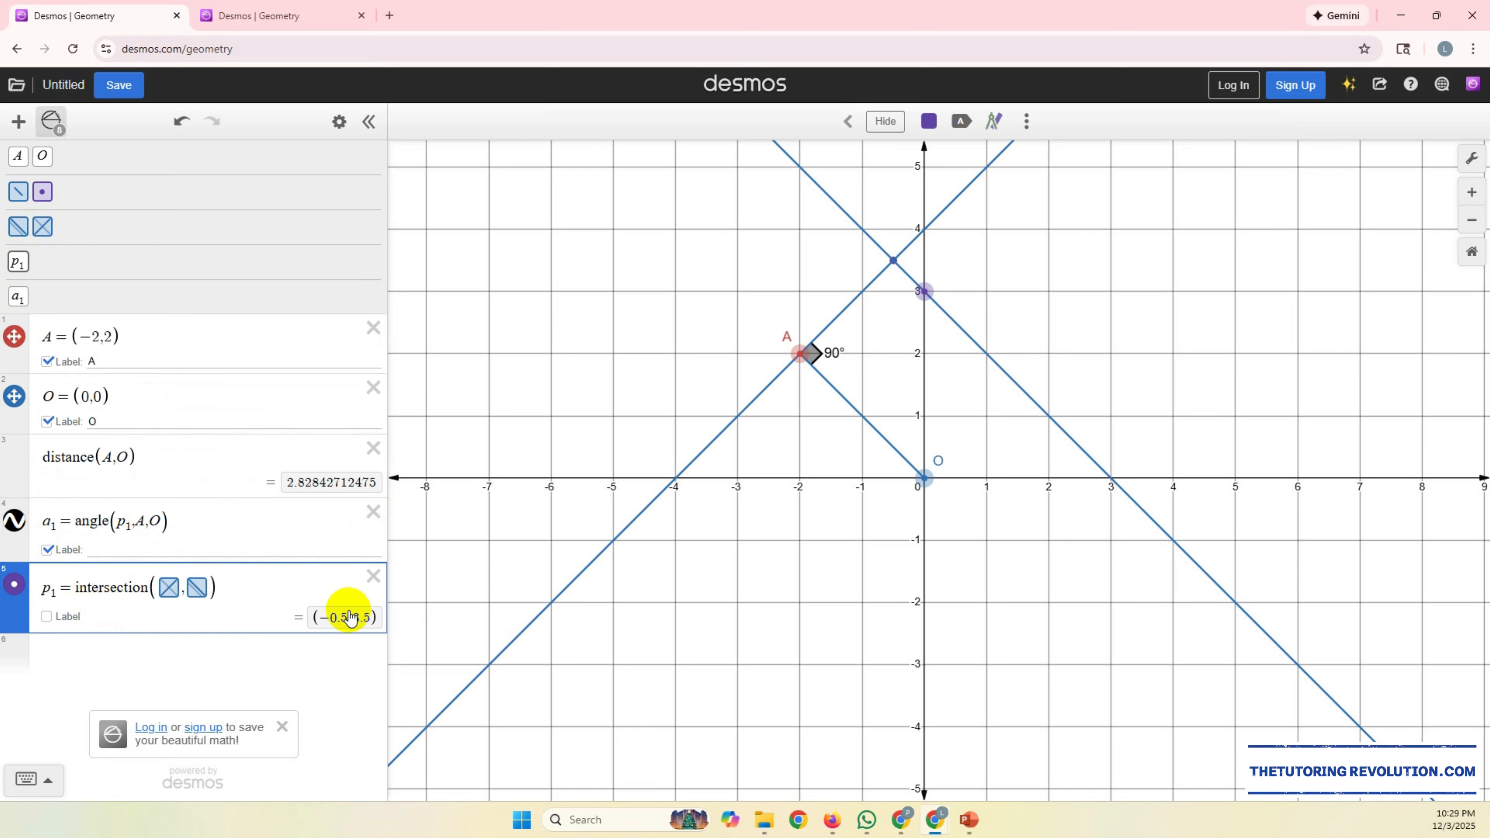
click(254, 591)
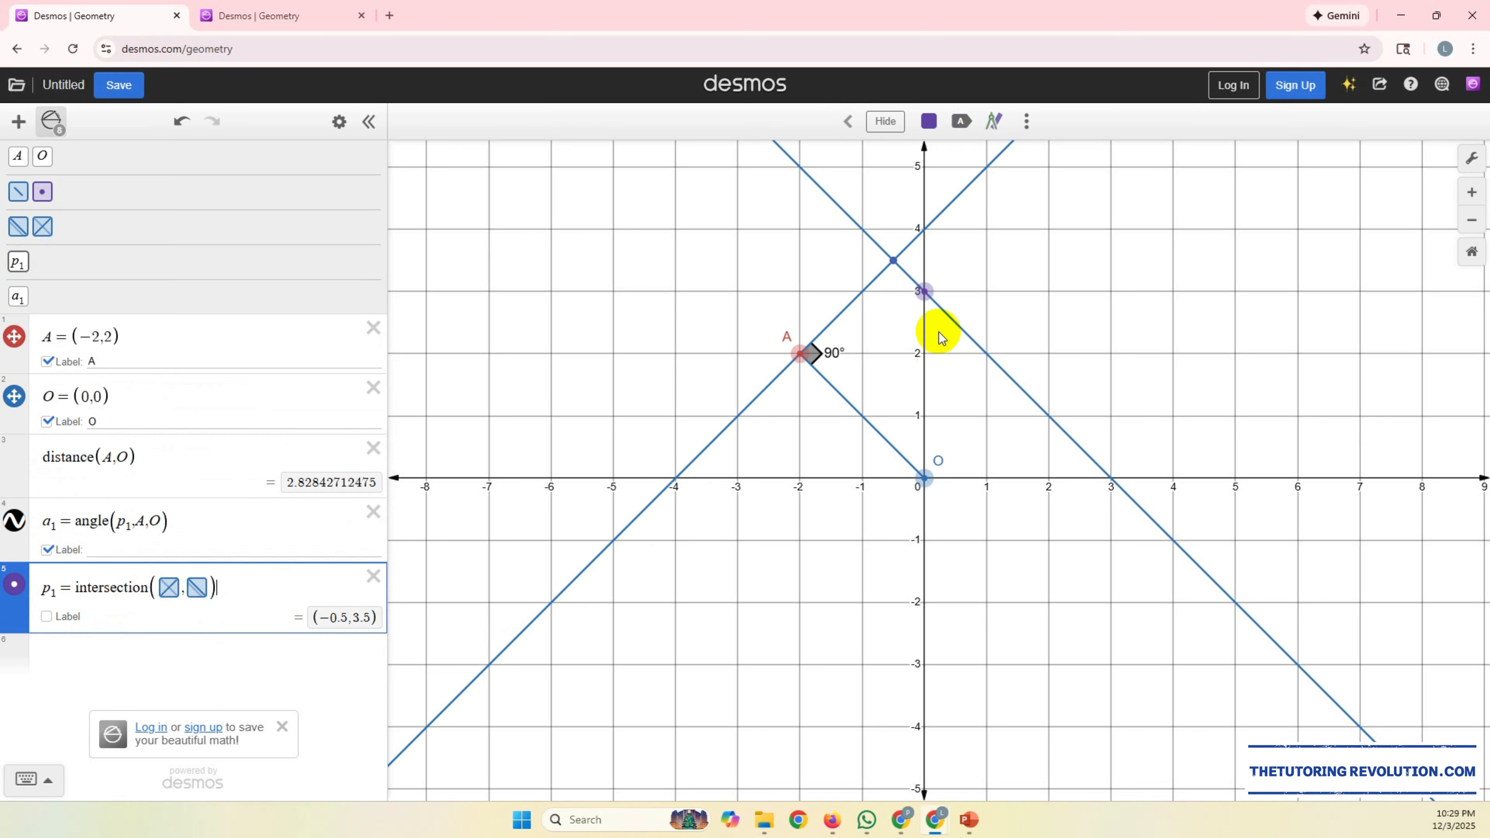
Step: Hide and show the intersection point again to check which point on the graph it is
click(924, 291)
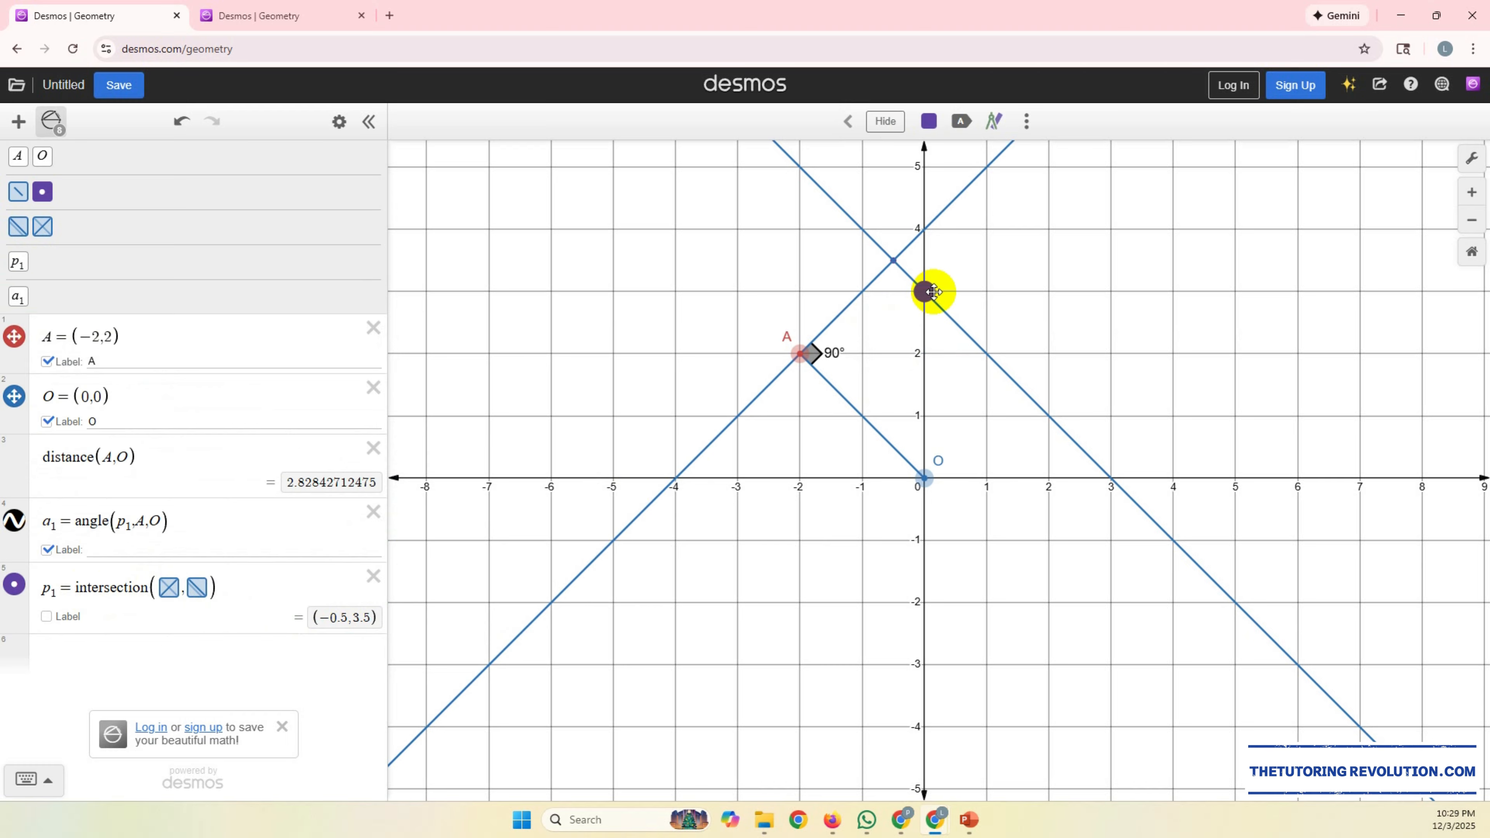
click(272, 591)
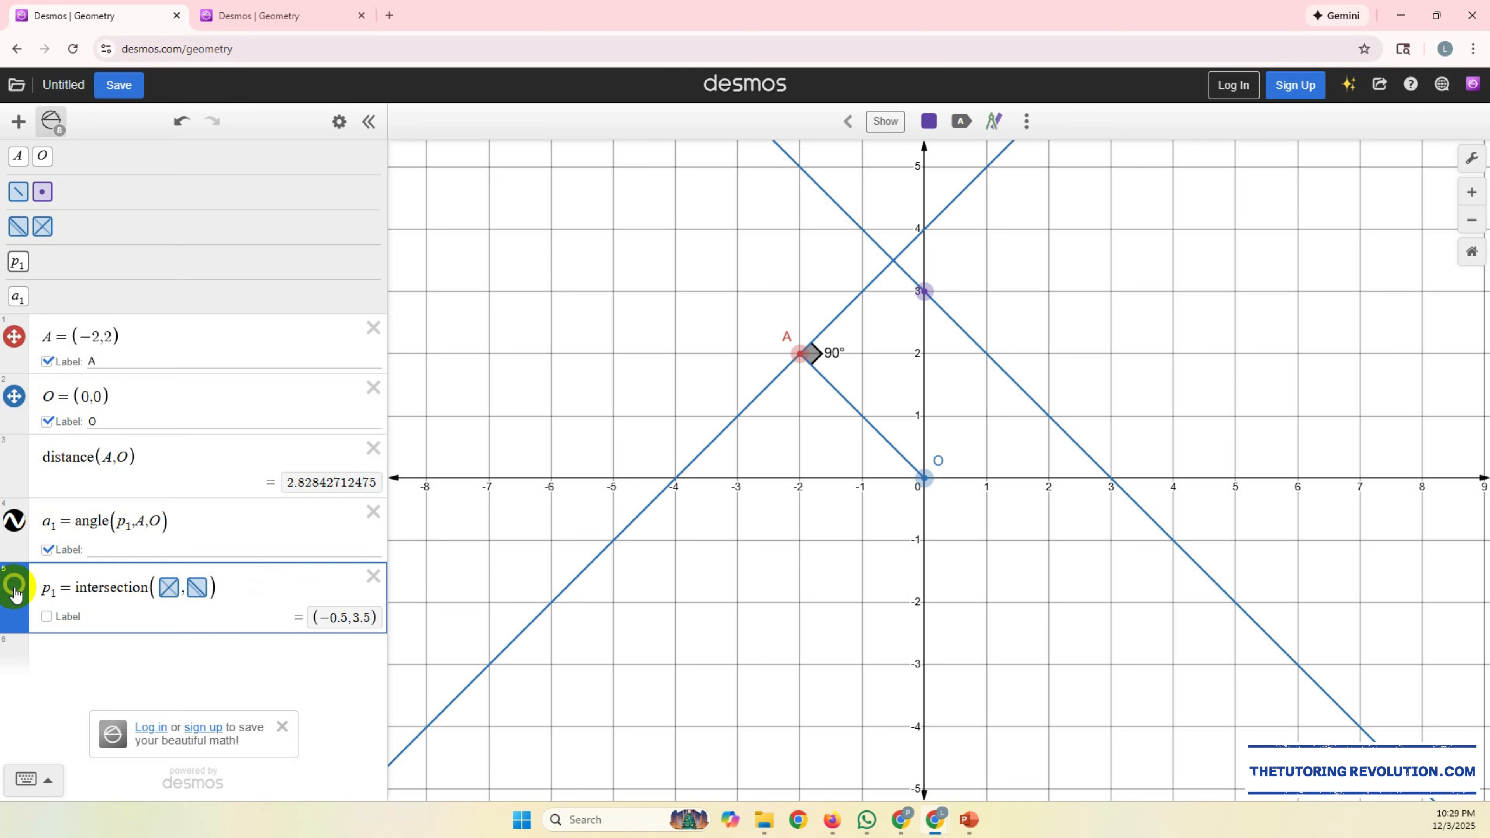
click(884, 121)
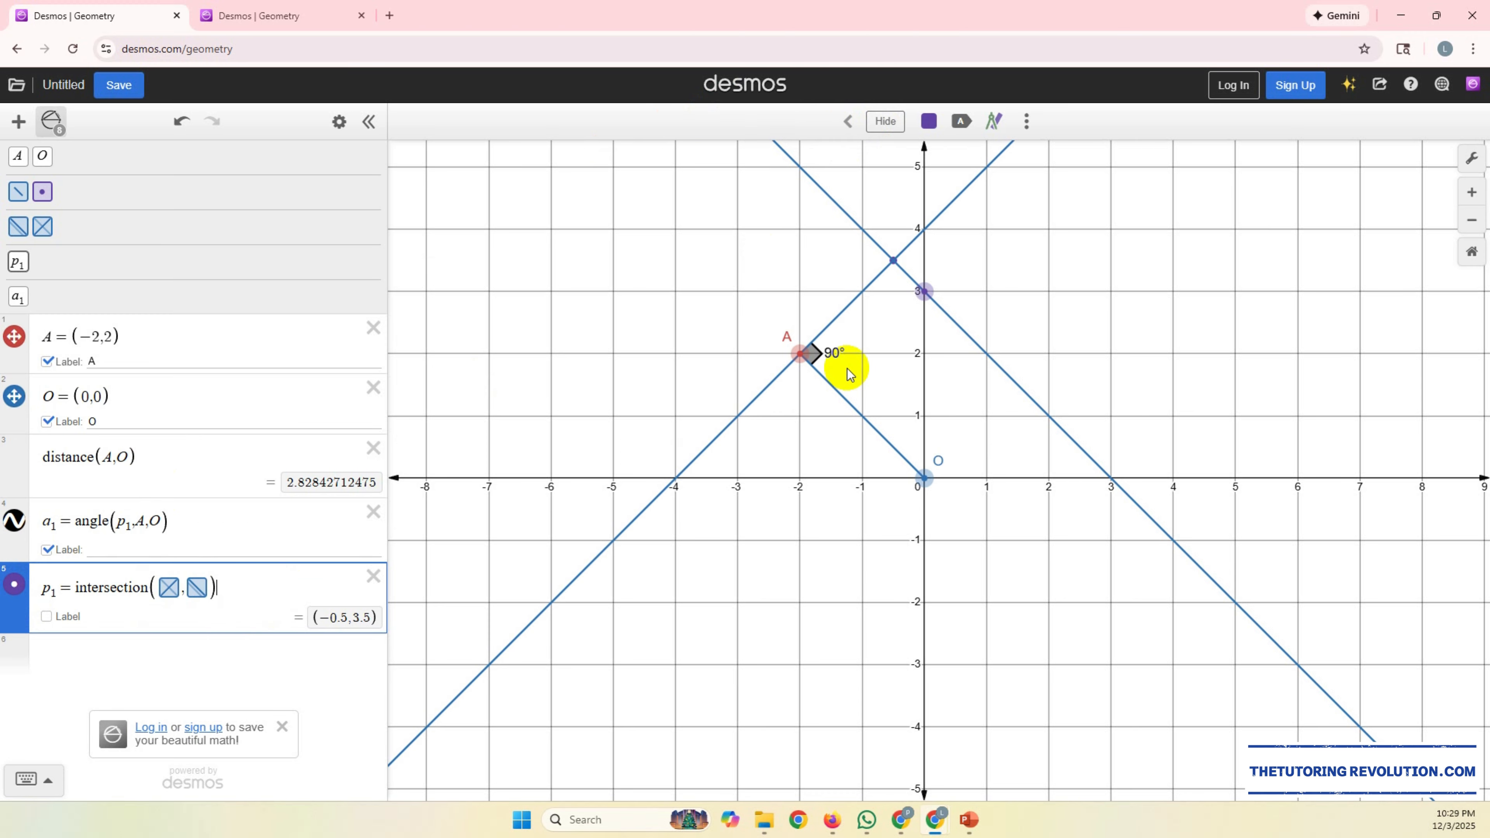
click(923, 290)
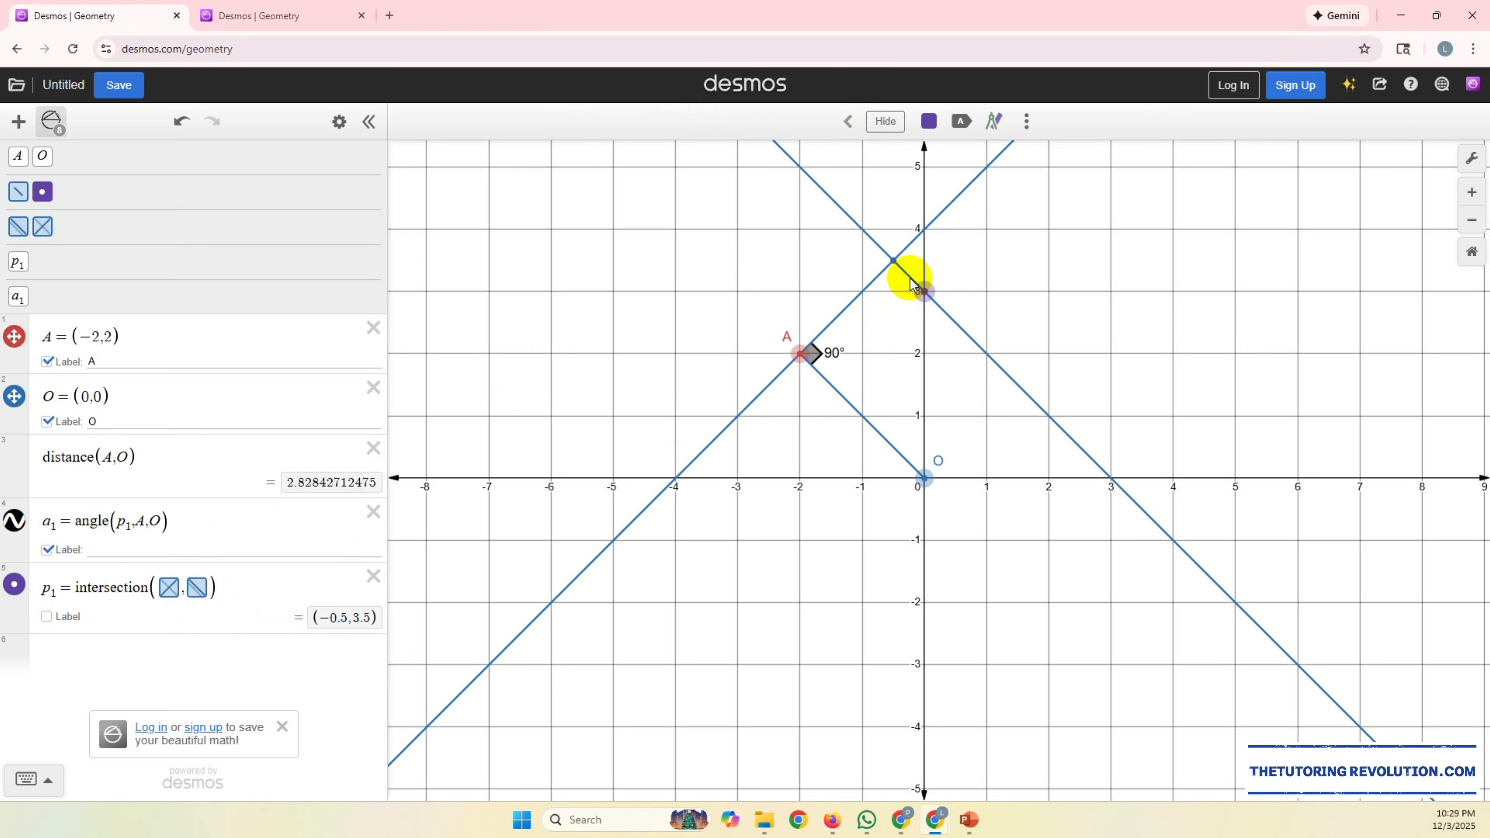
Step: Turn on the label of the intersection point and set it to W
click(47, 619)
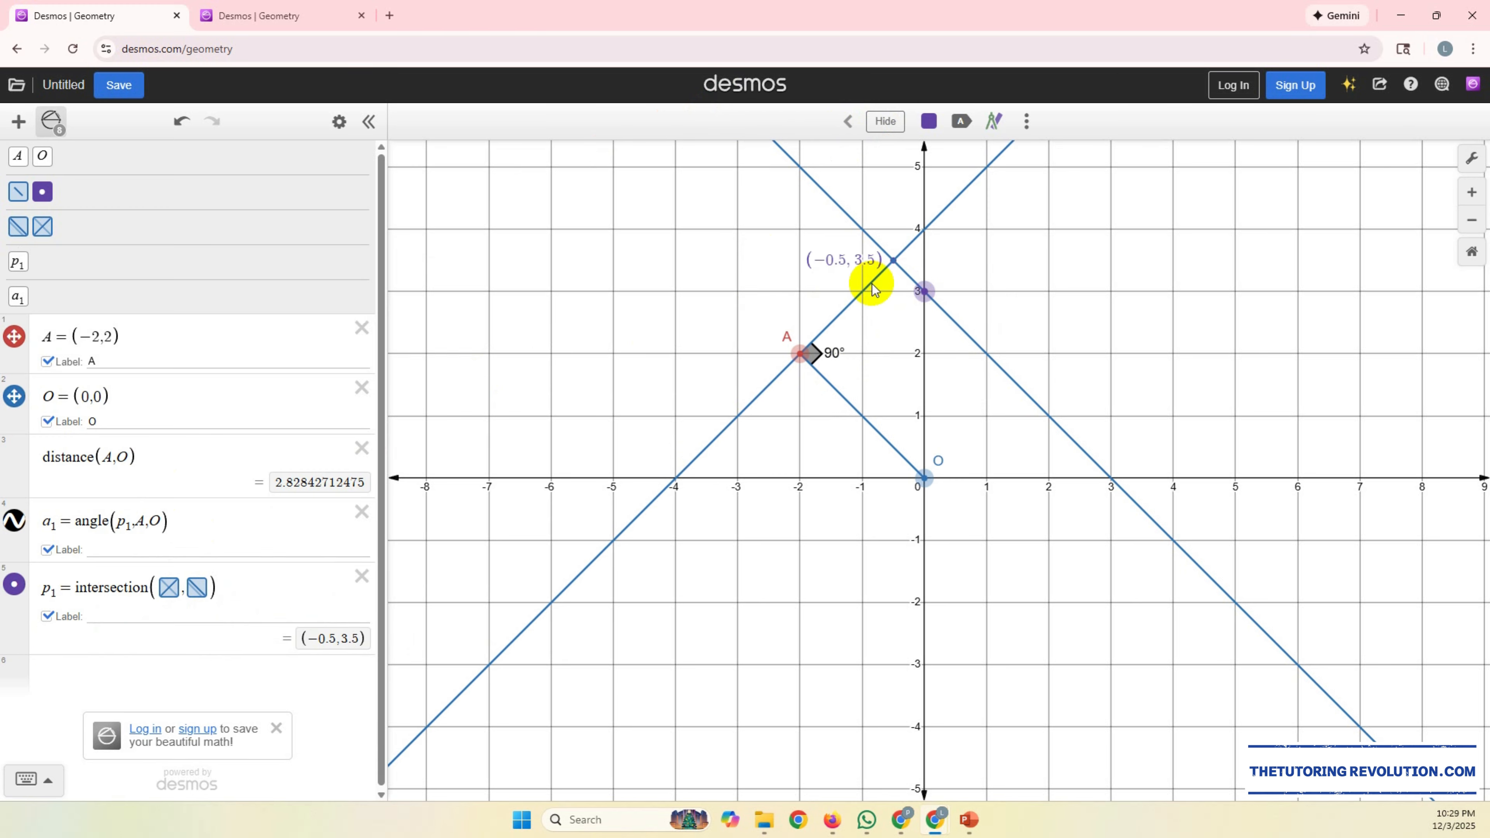
click(176, 615)
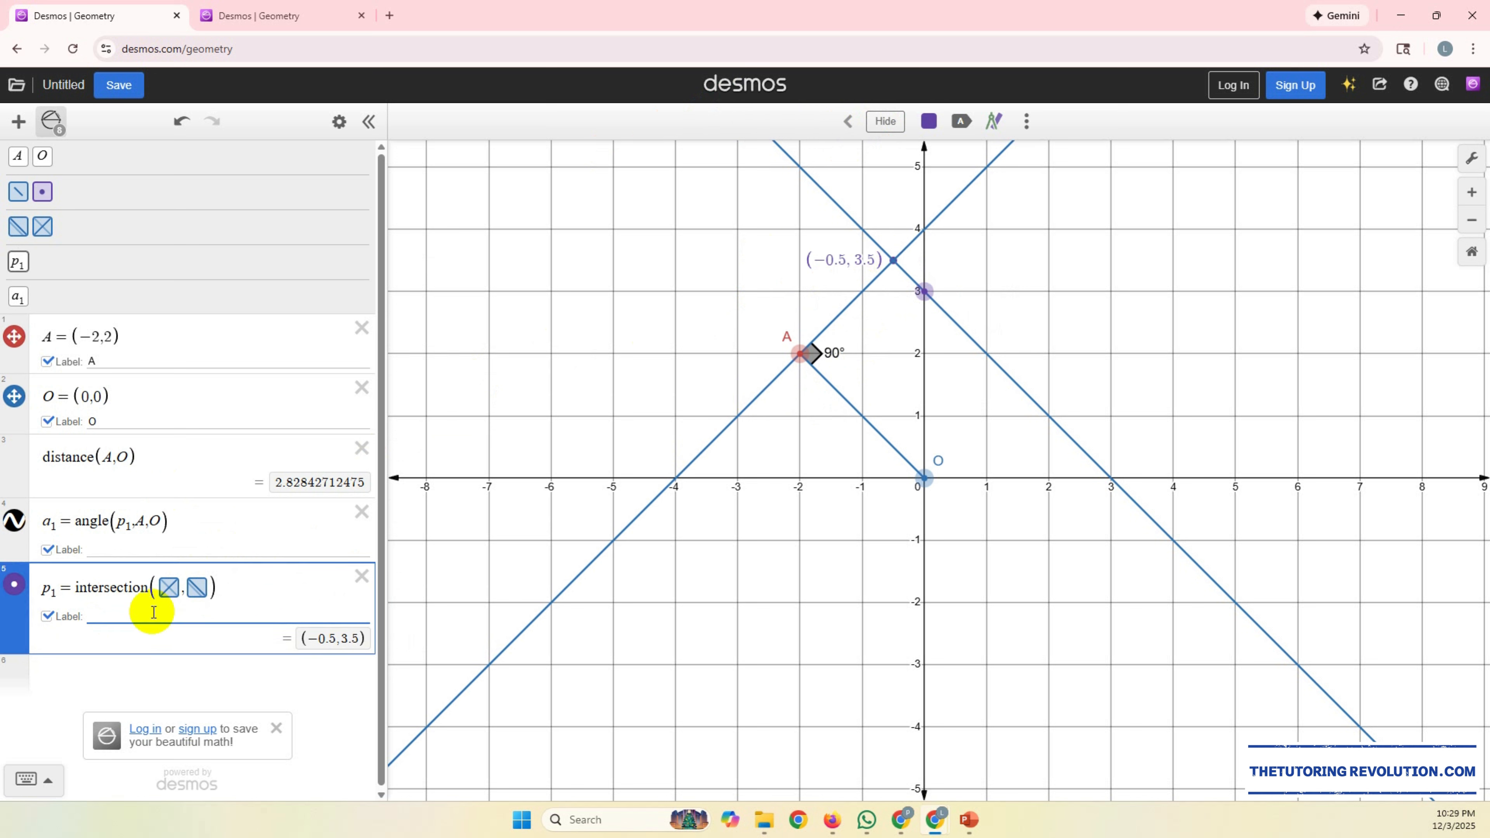
text(w)
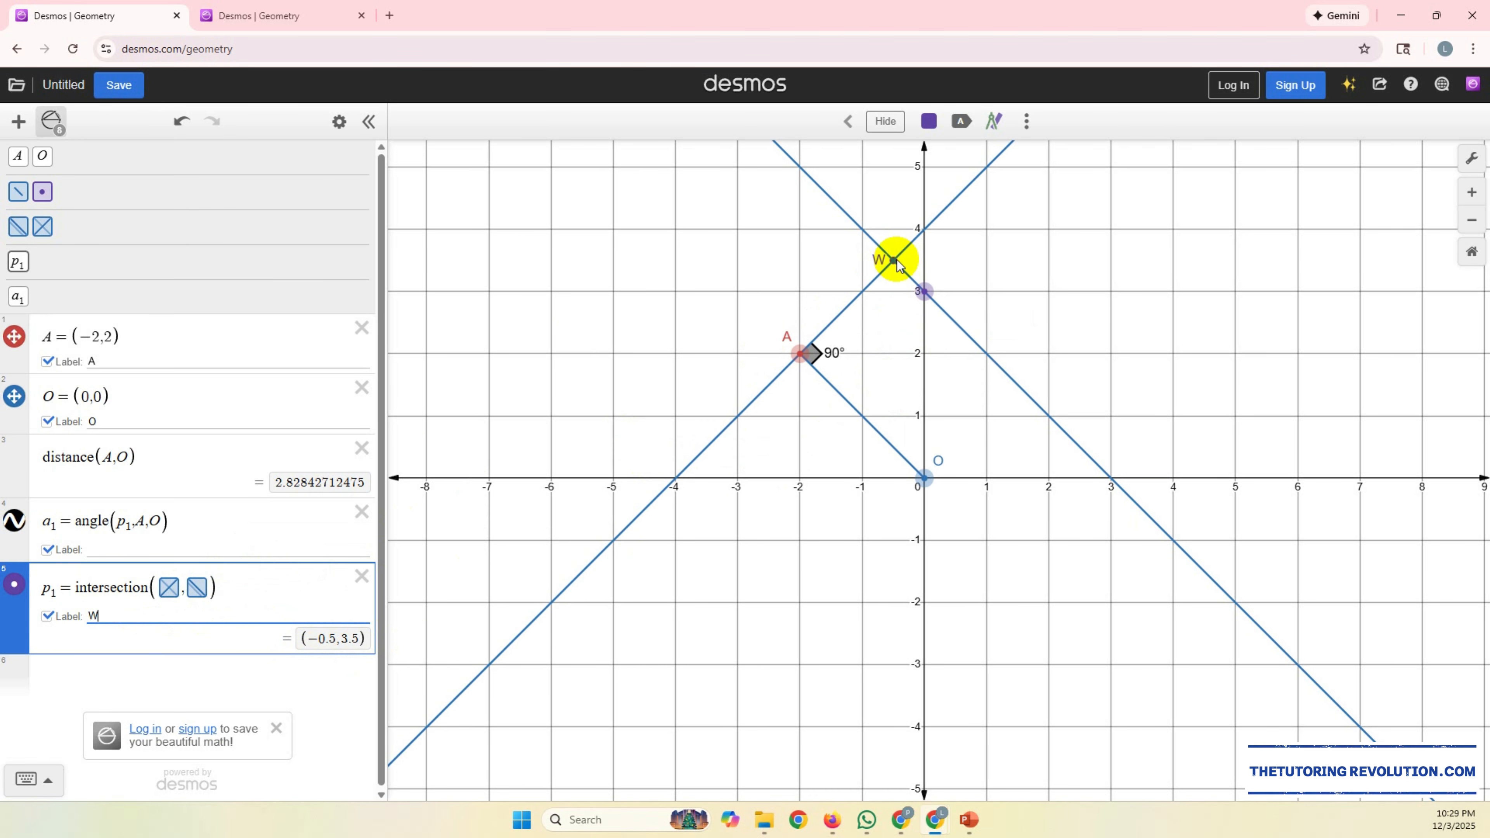
Step: Add the point at (0,3) on the parallel line to the expression list
click(925, 290)
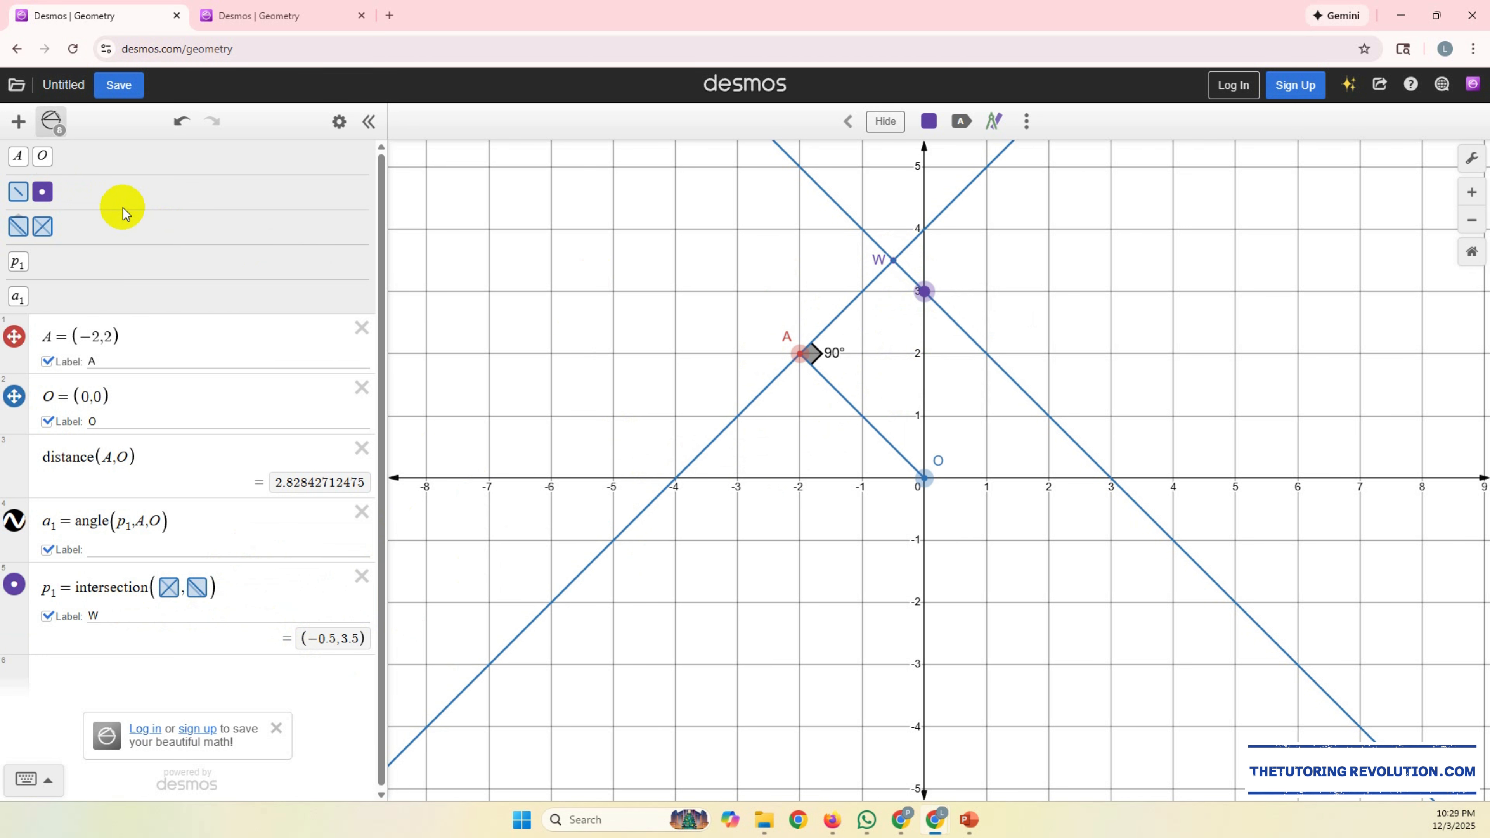
click(42, 192)
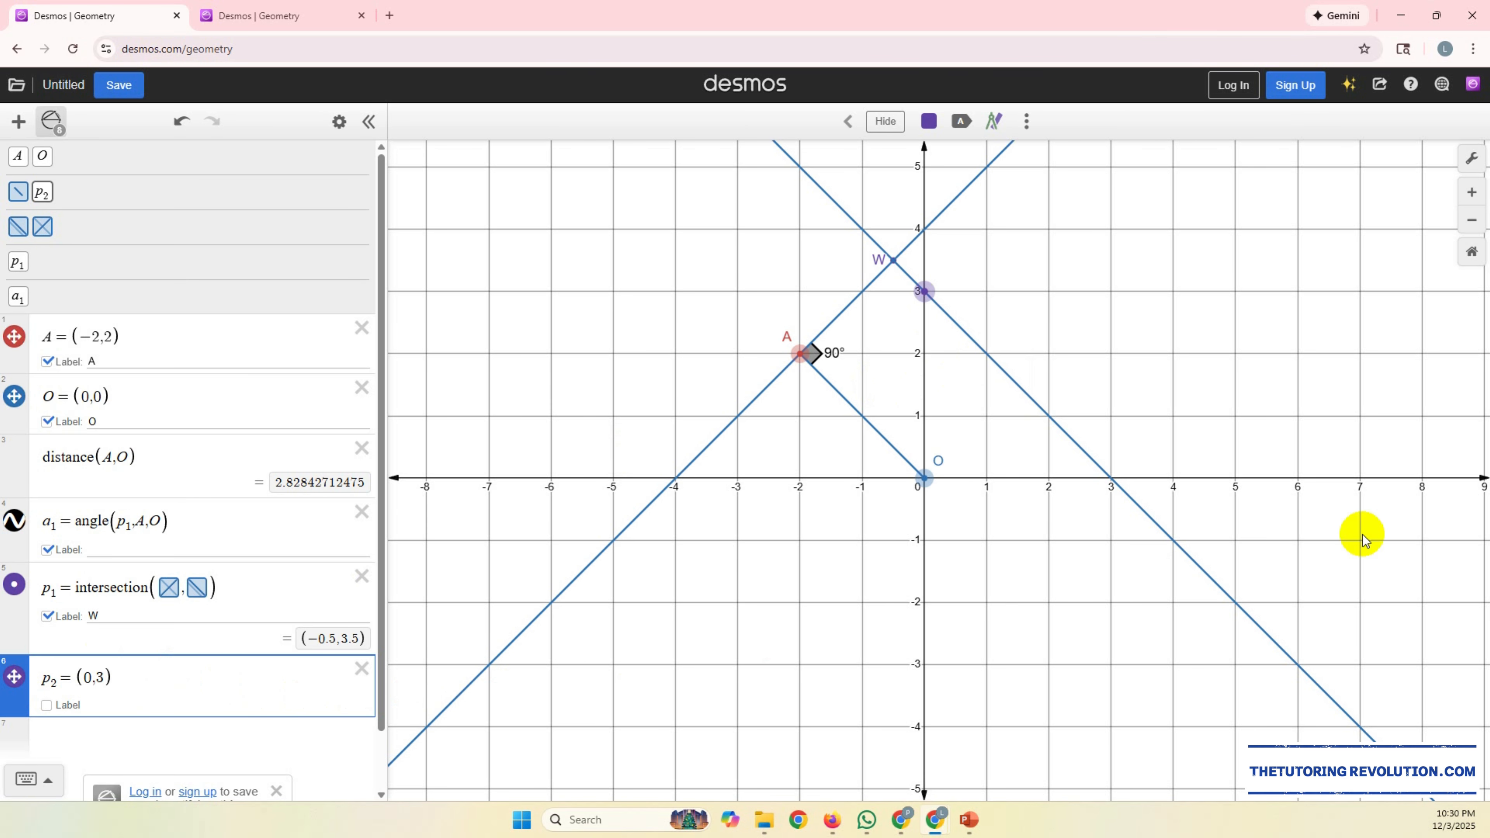
click(861, 570)
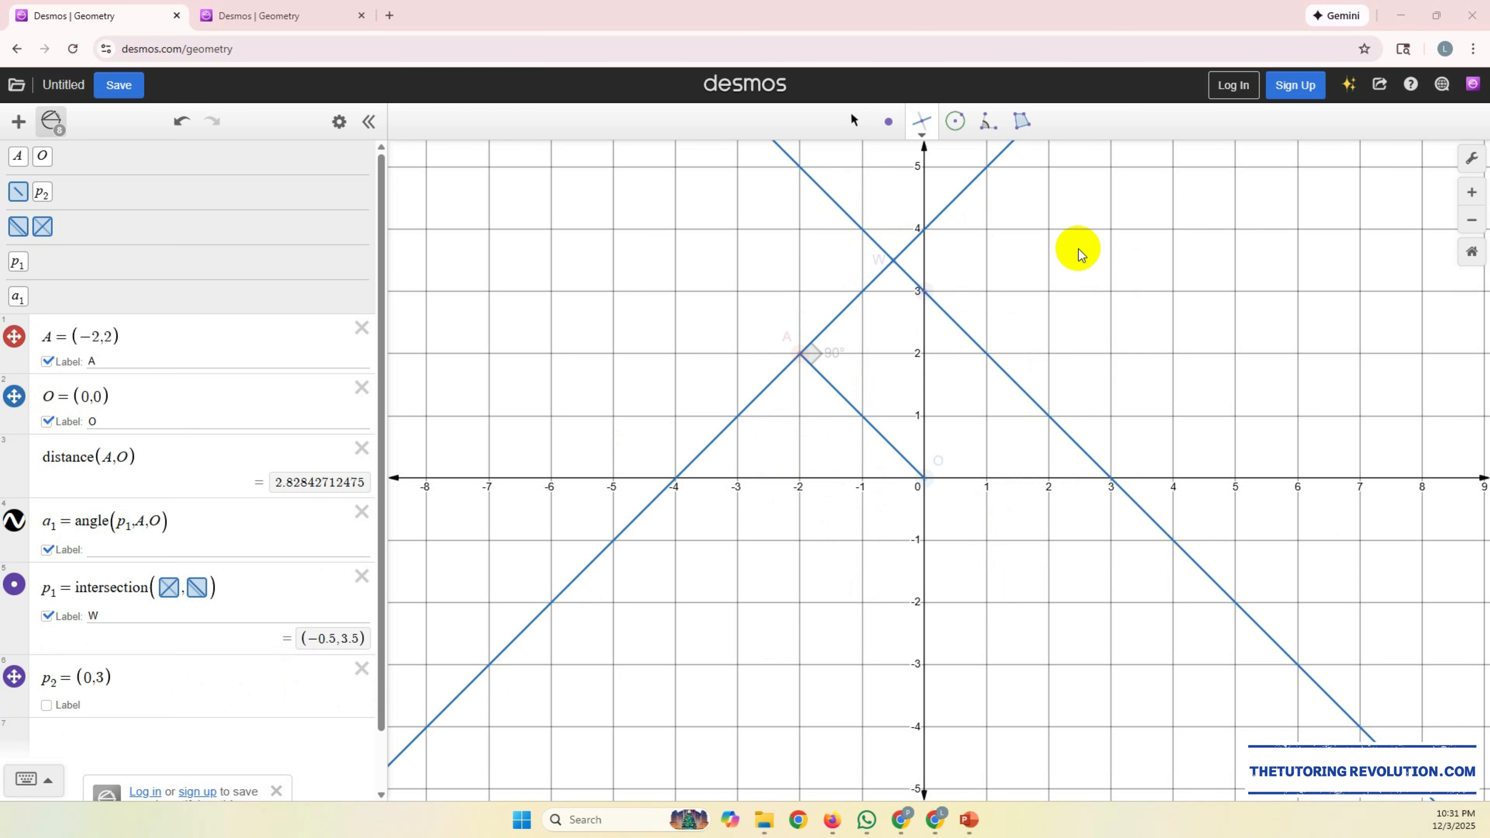
click(955, 123)
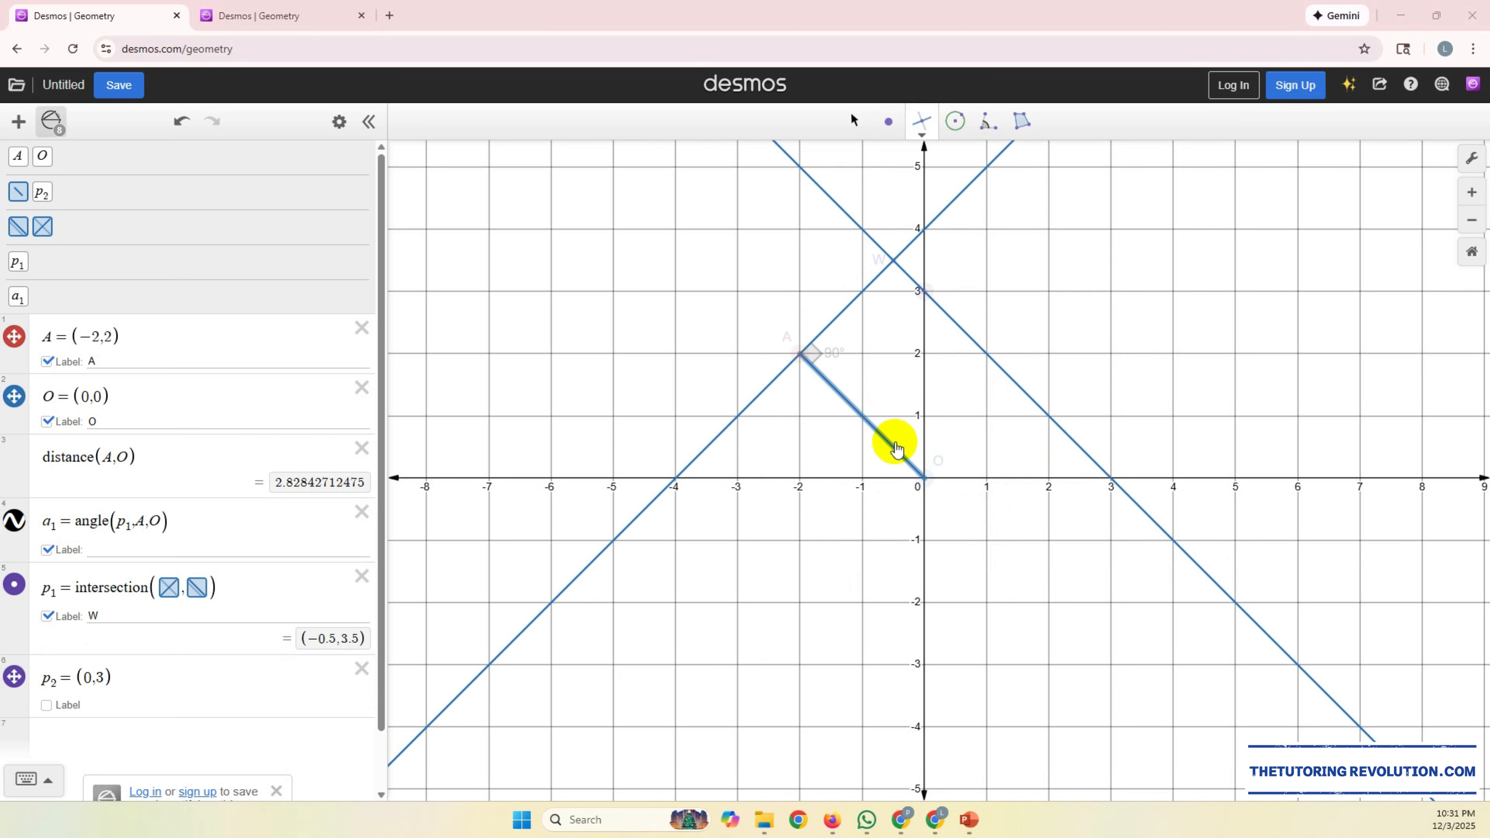
Step: Construct another line perpendicular to segment AO through a free point at about (-3.8,-1)
click(882, 437)
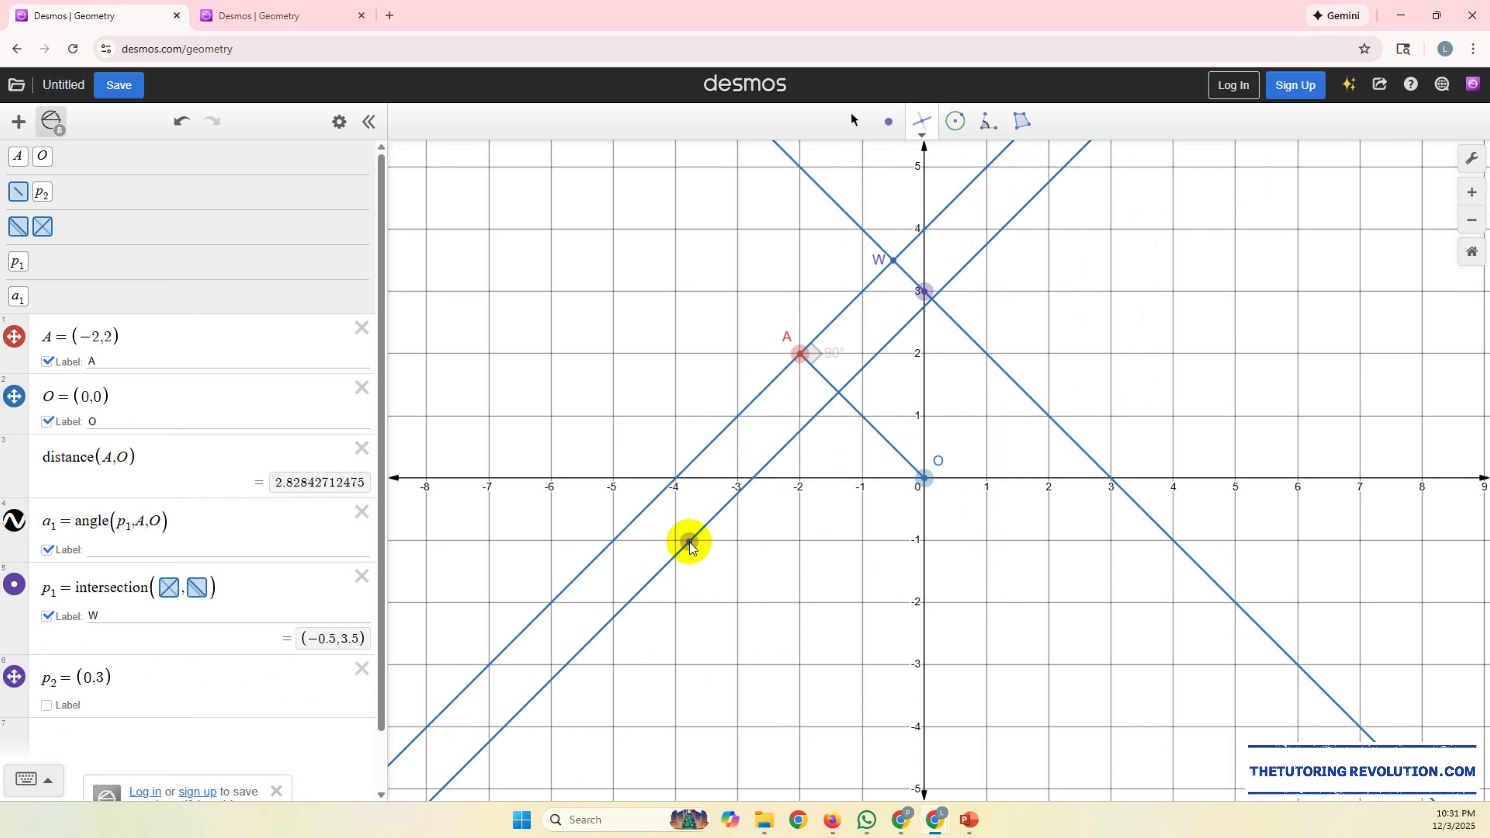
click(690, 543)
click(856, 123)
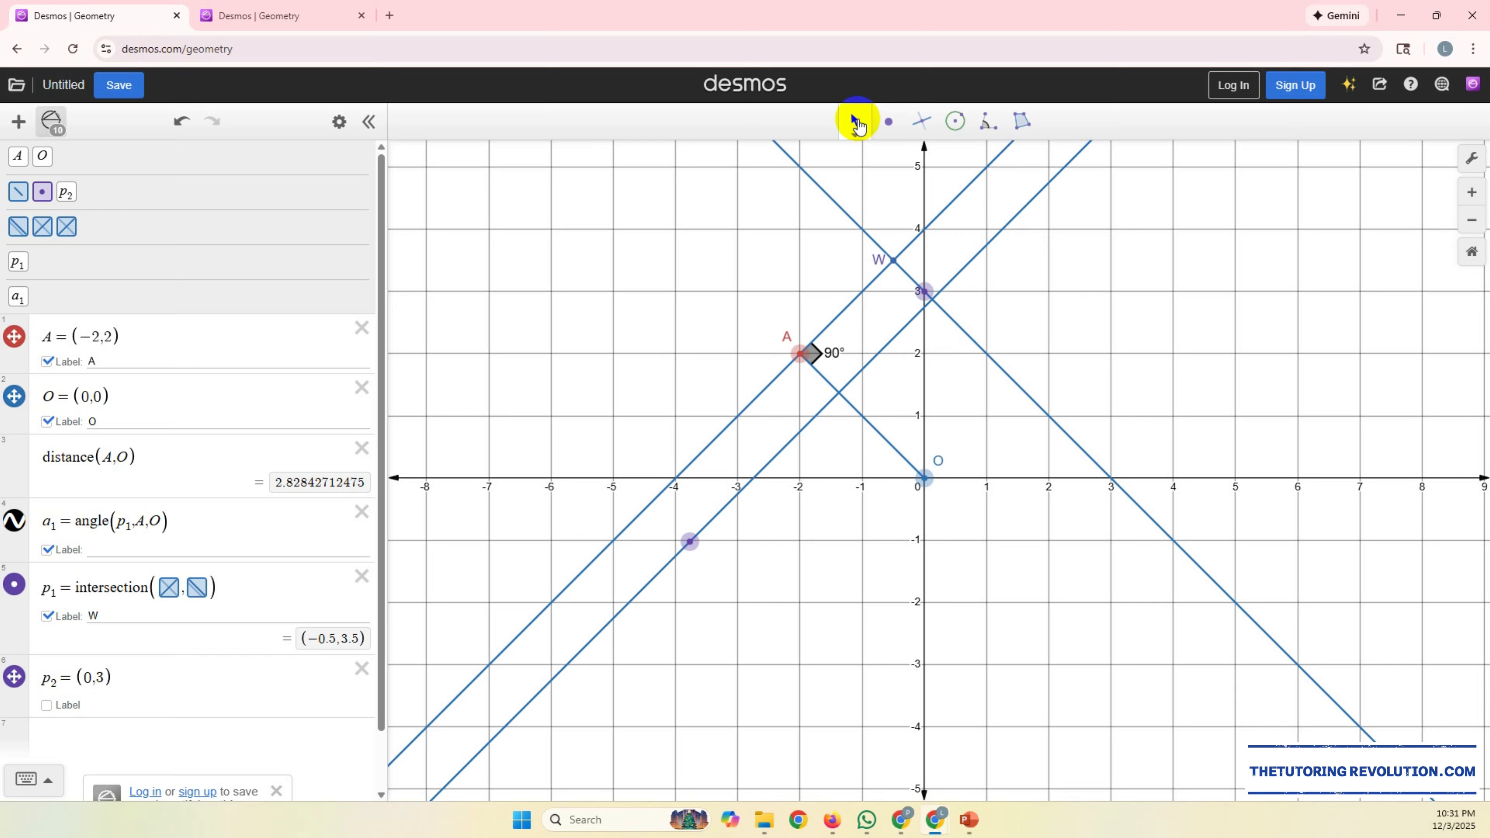
Step: Delete segment AO with the lines that depend on it, and points A, (0,3) and O from the graph
click(867, 427)
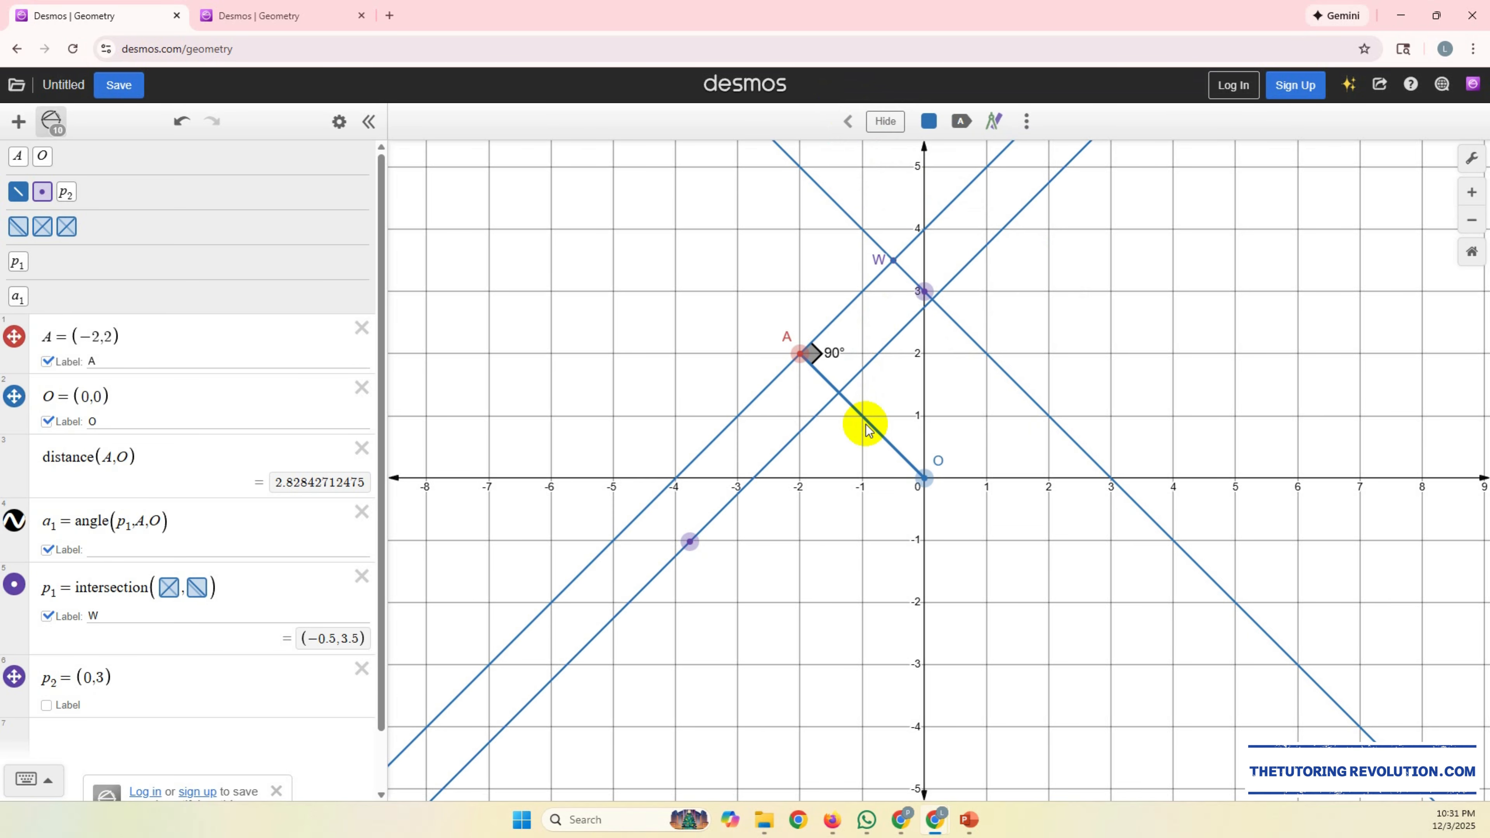
key(Delete)
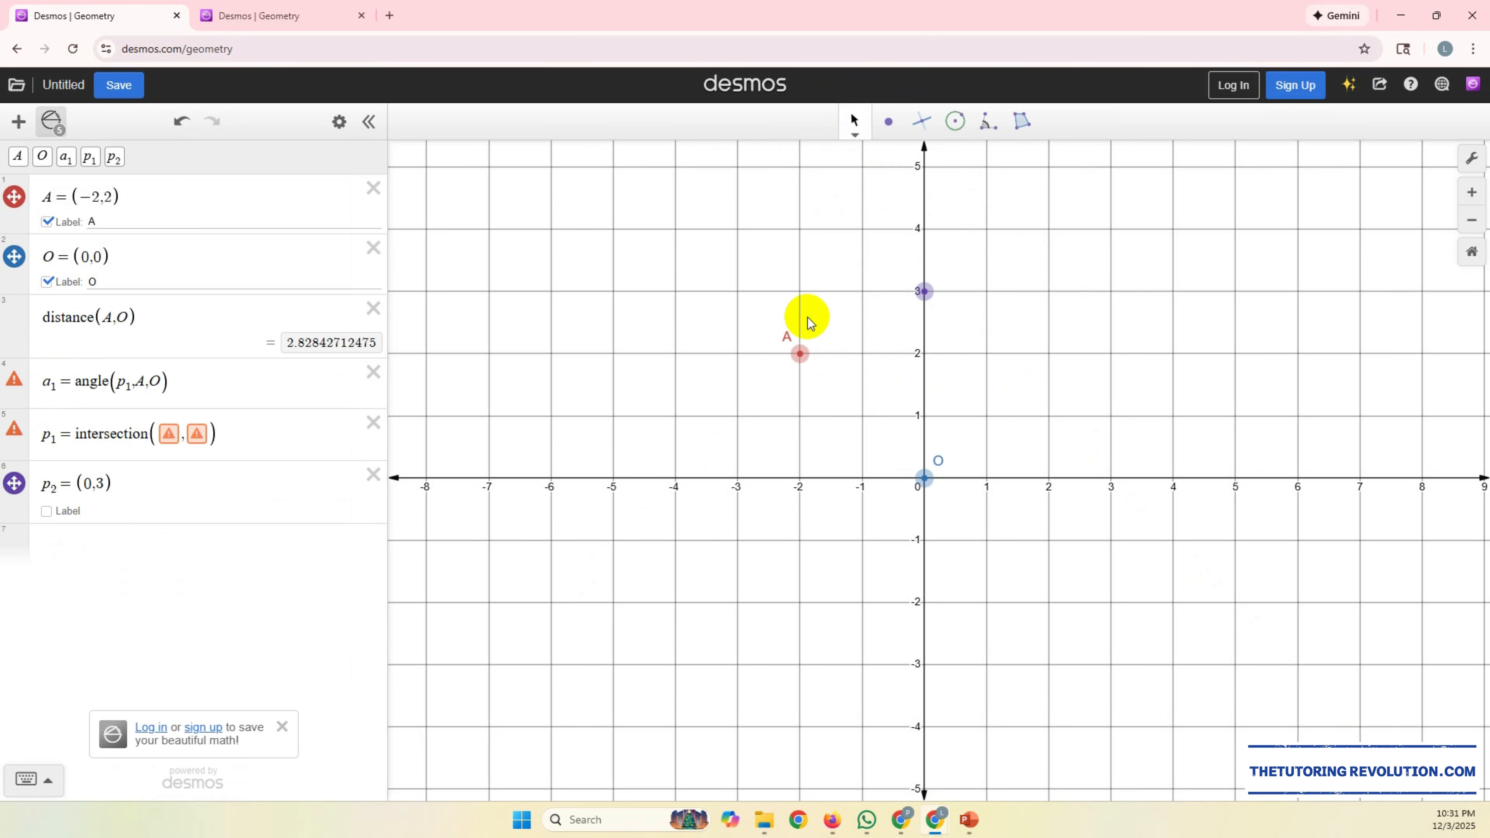
click(798, 353)
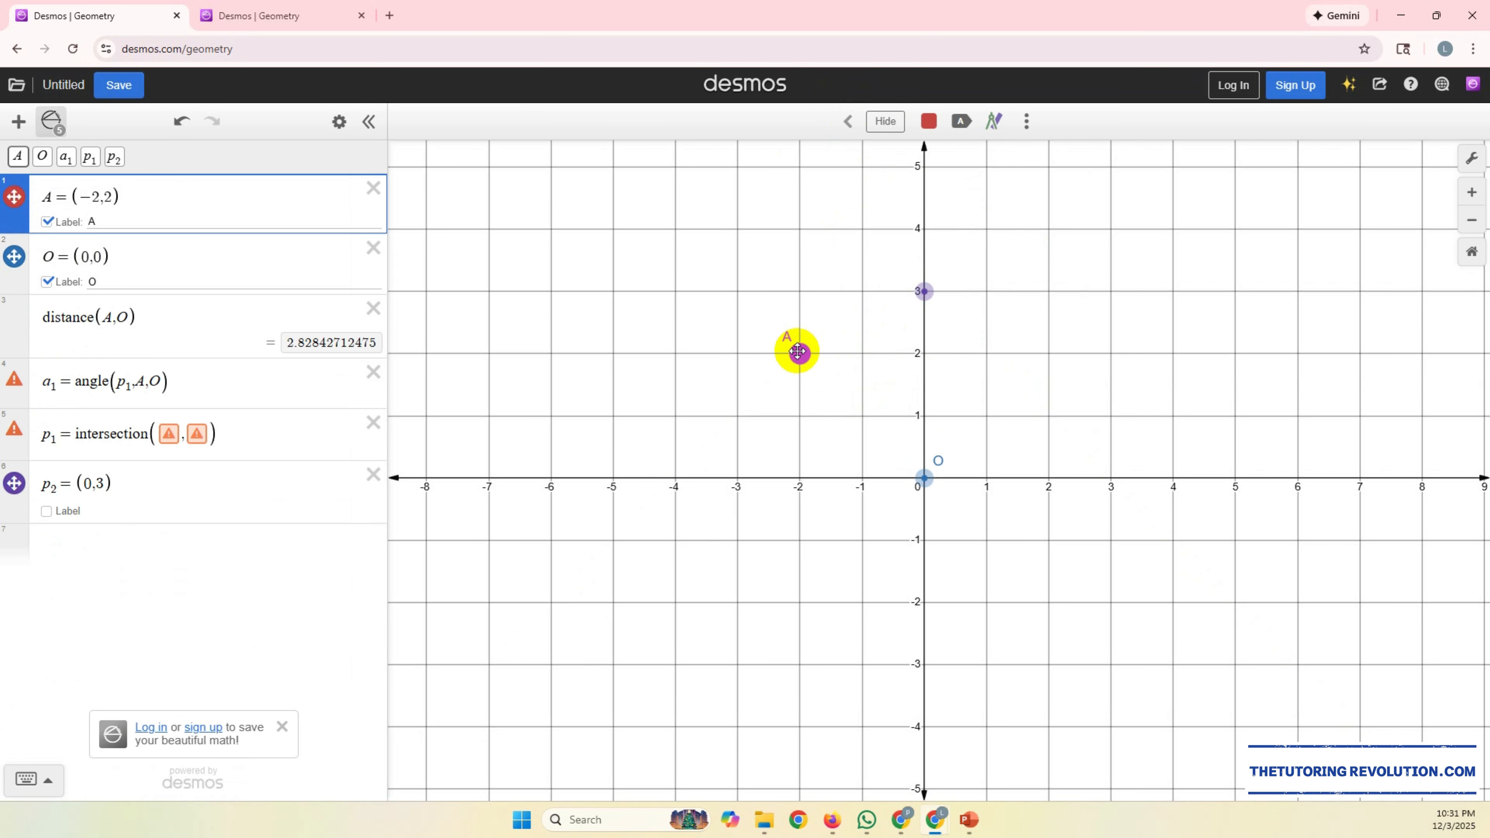
key(Delete)
click(921, 291)
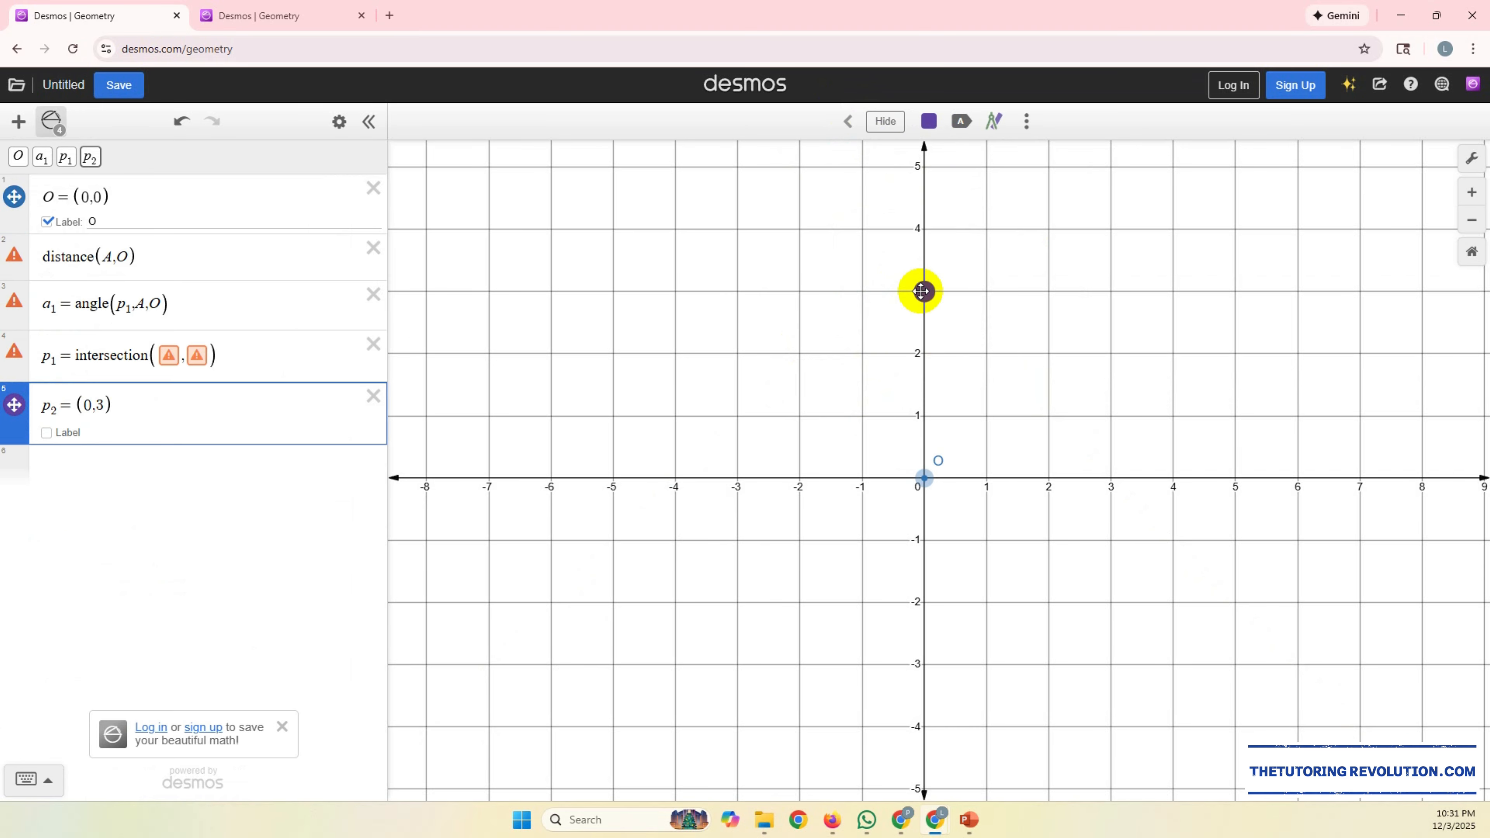
key(Delete)
click(922, 479)
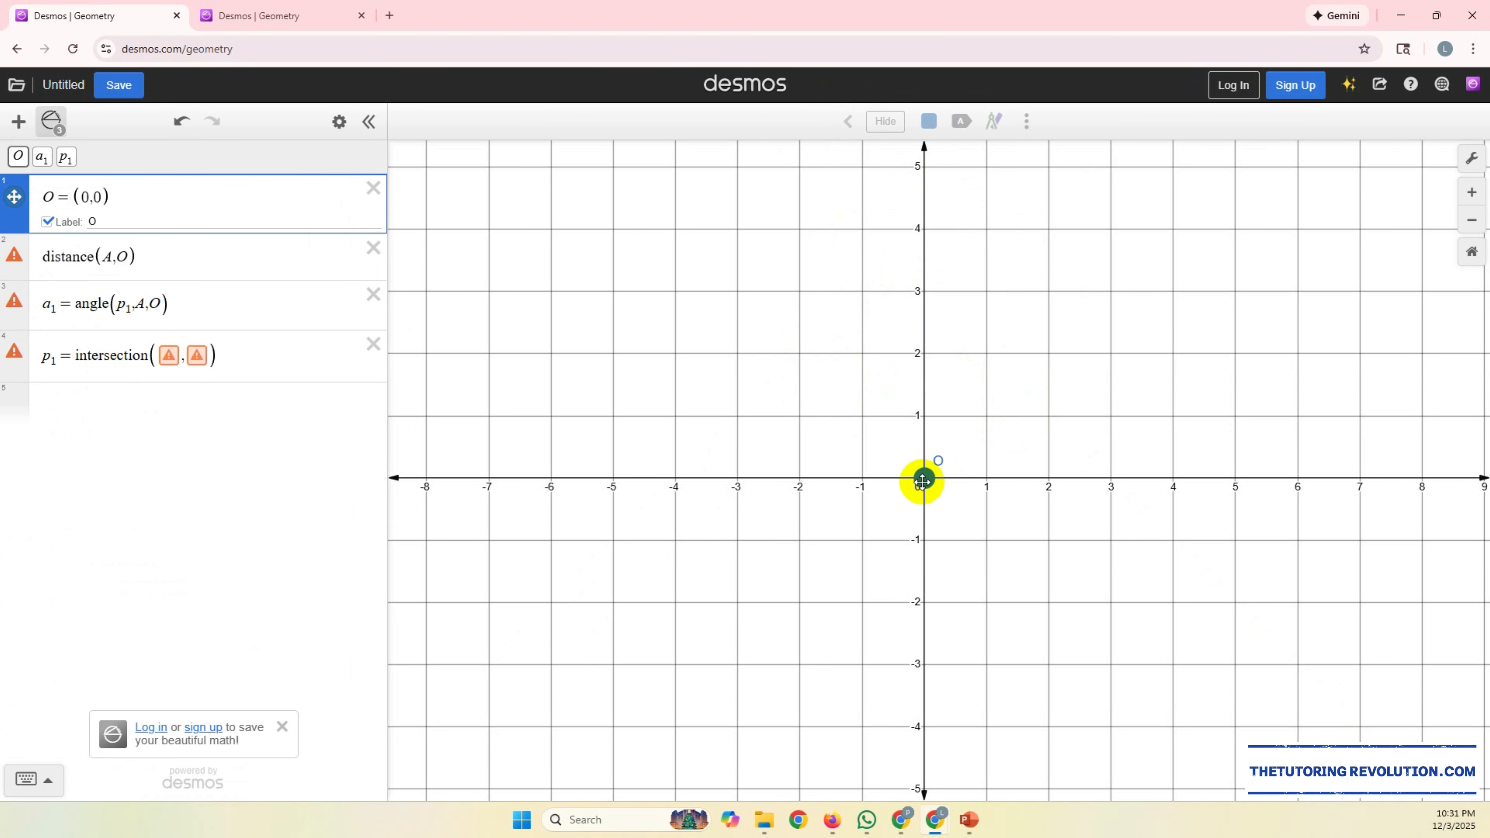
key(Delete)
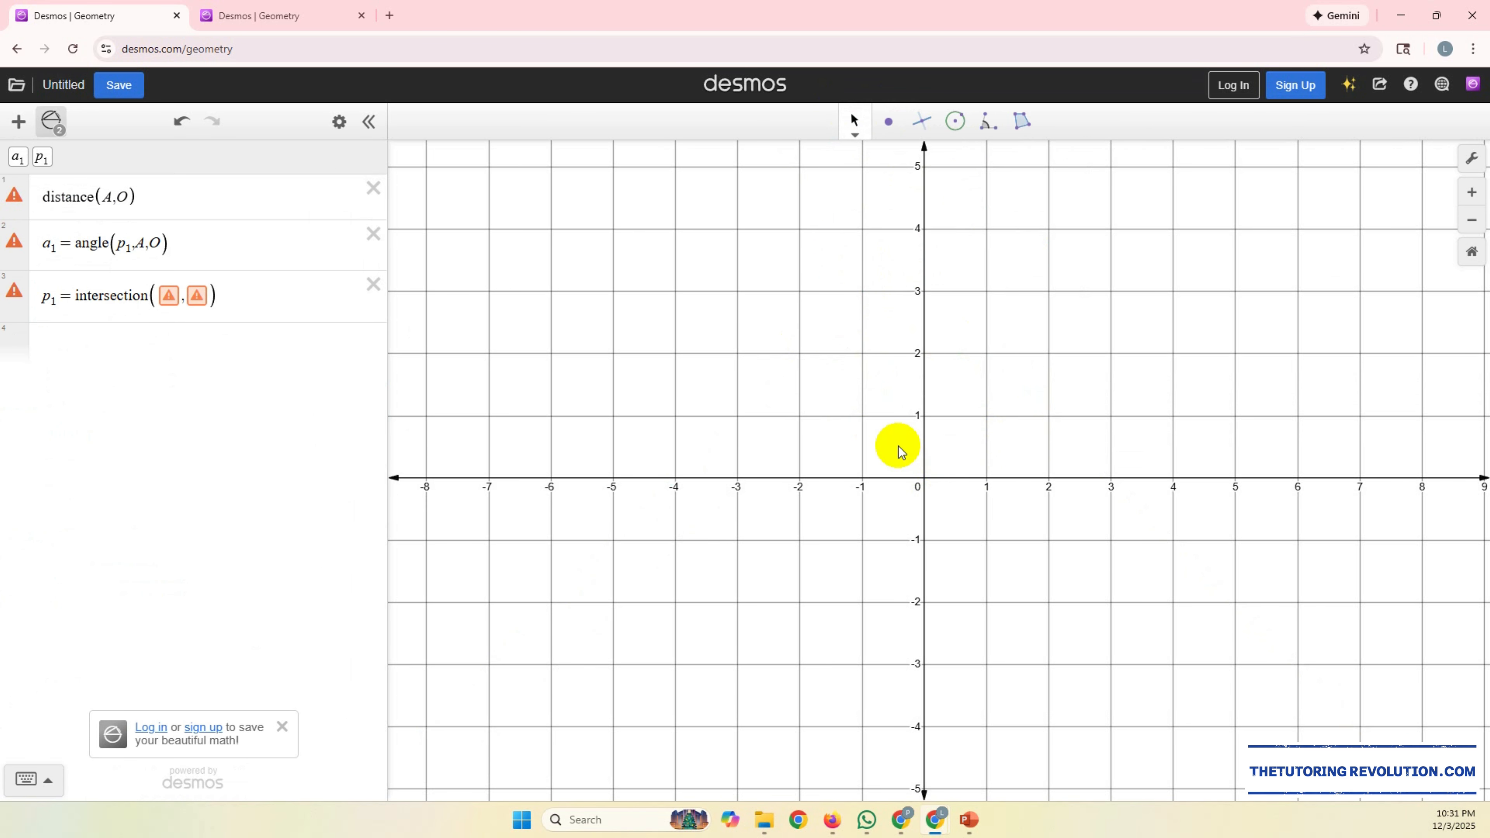
Step: Remove the leftover distance, angle and intersection expressions from the list
click(373, 233)
click(373, 188)
click(373, 190)
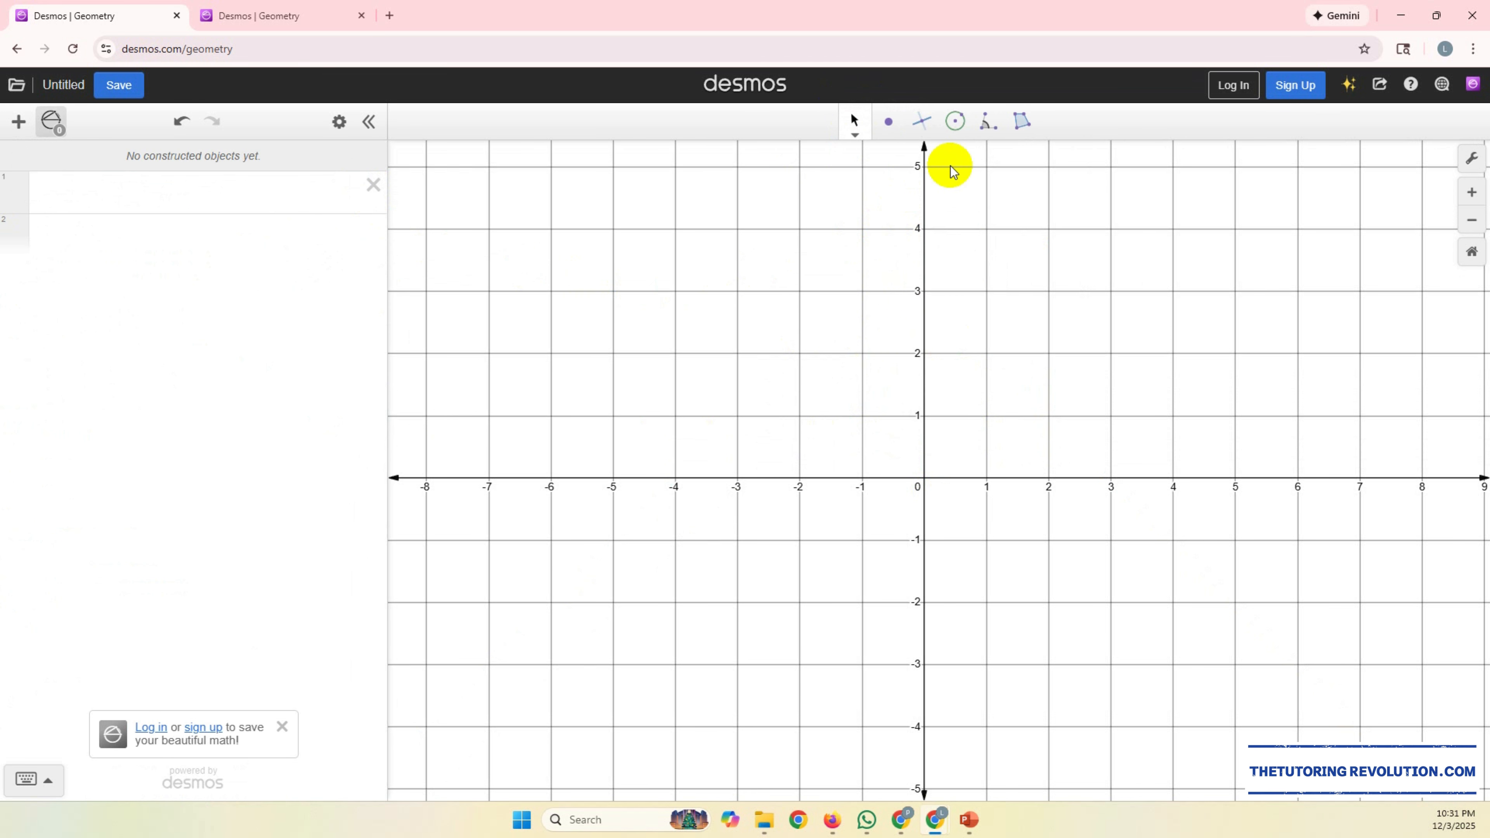
Step: Draw a circle of radius about 2 centred at the origin, through a point at about (-1.14,1.65)
click(960, 134)
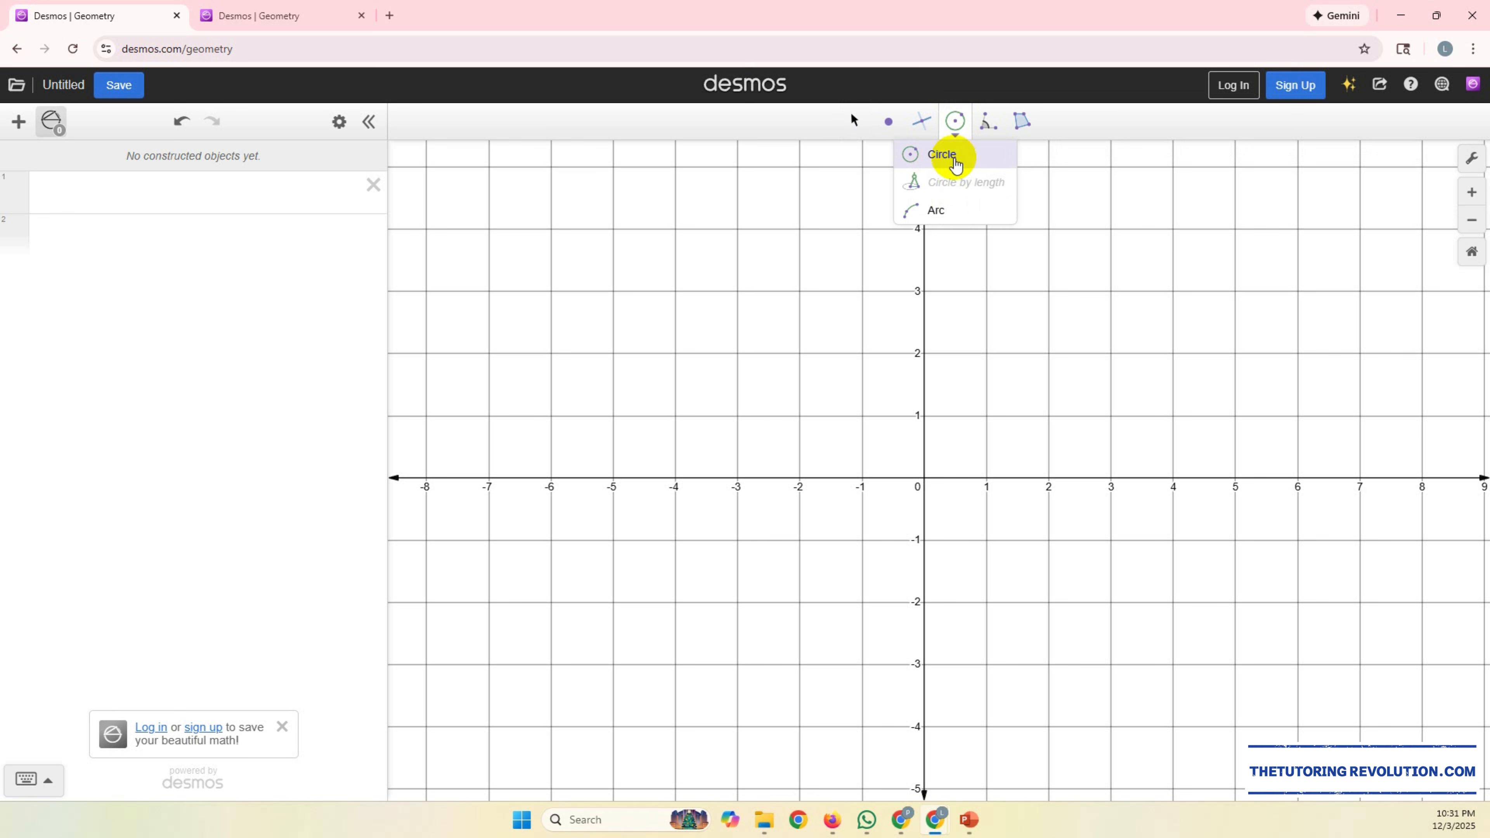
click(958, 164)
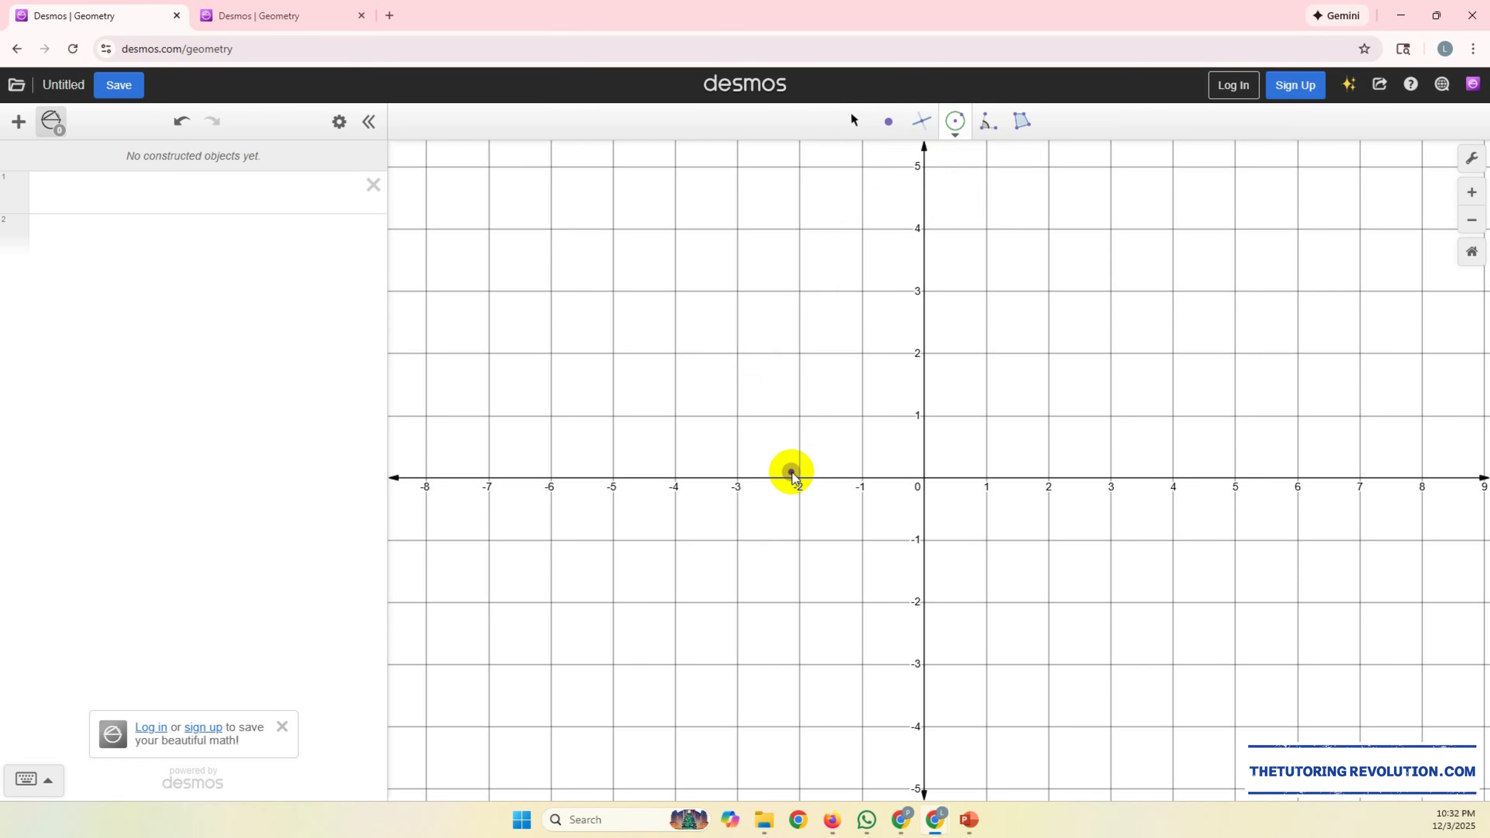
click(924, 479)
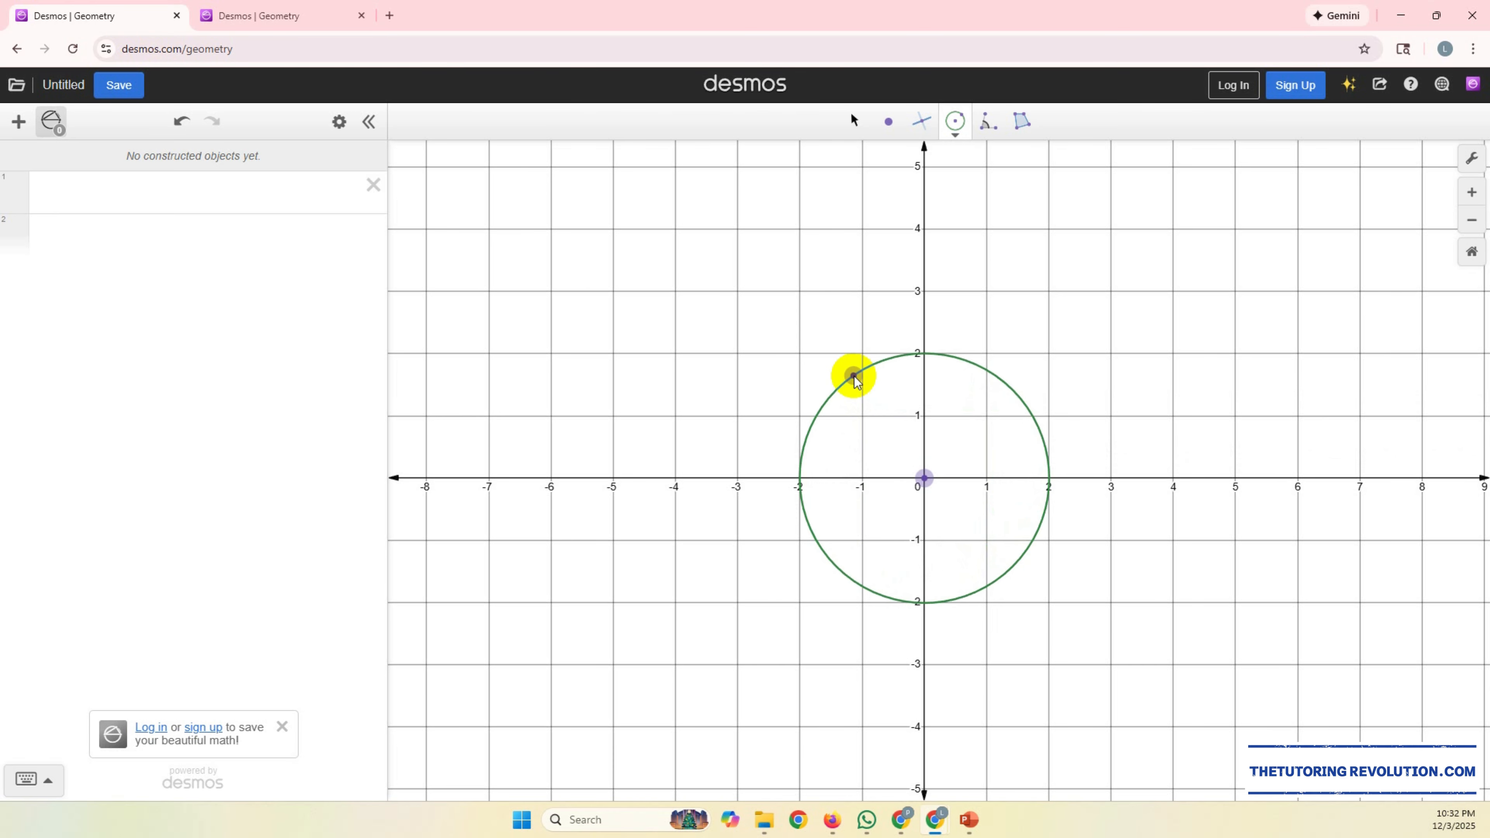
click(853, 377)
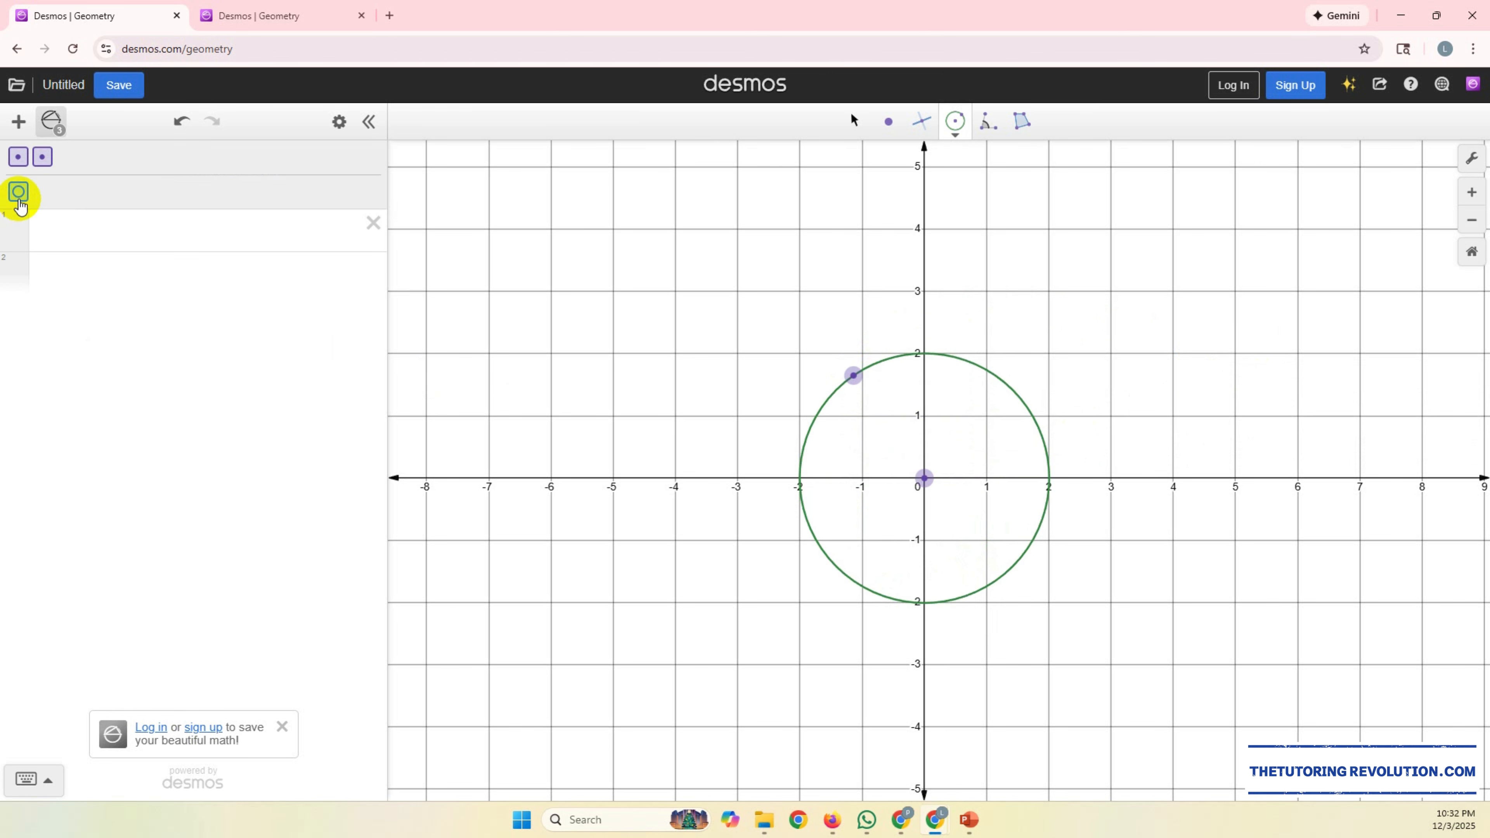
Step: Add the circle and its centre point to the expression list, labelling the centre O
drag(18, 191, 56, 226)
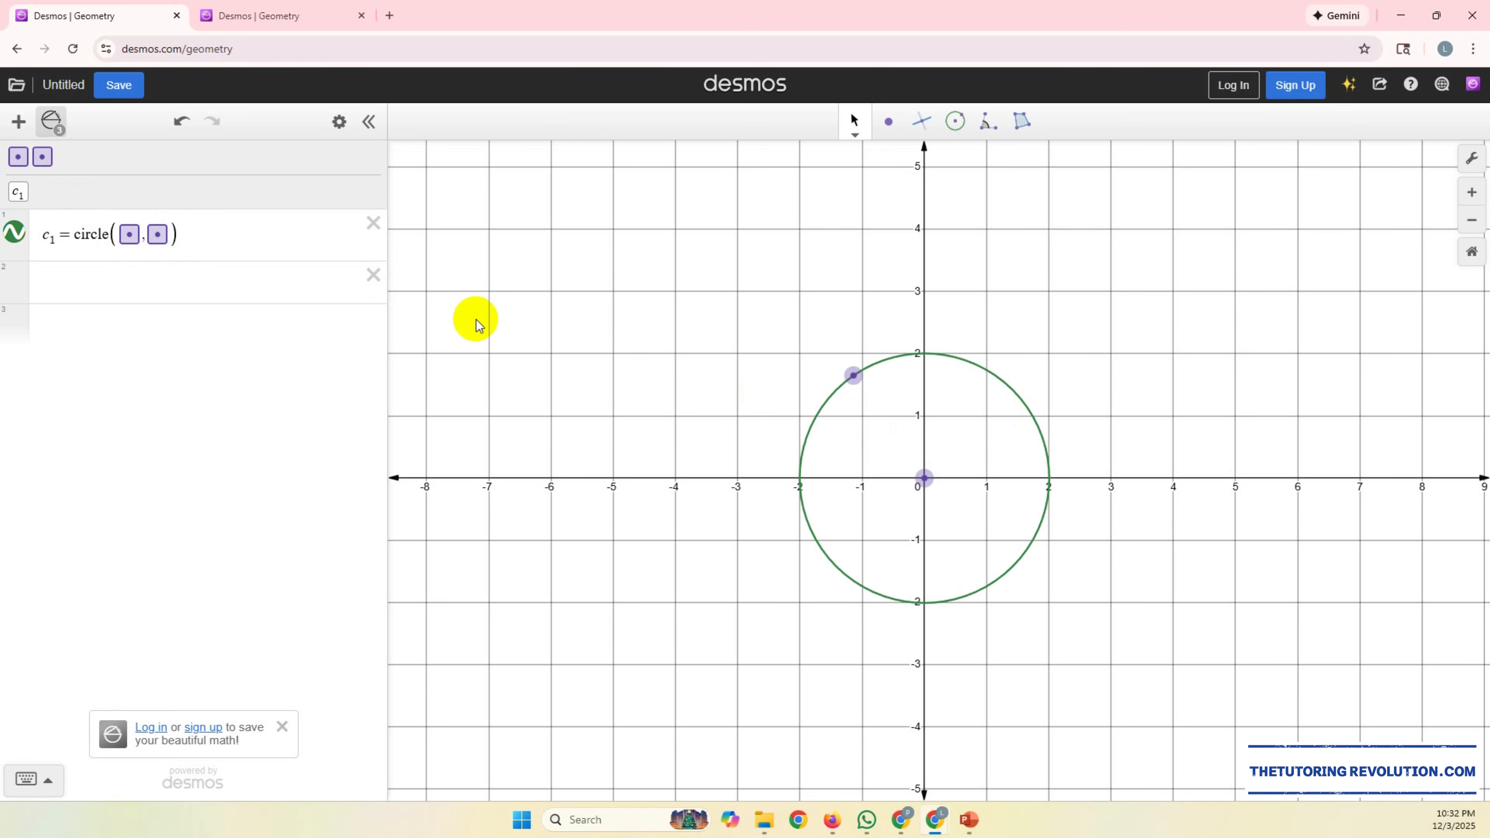
click(18, 158)
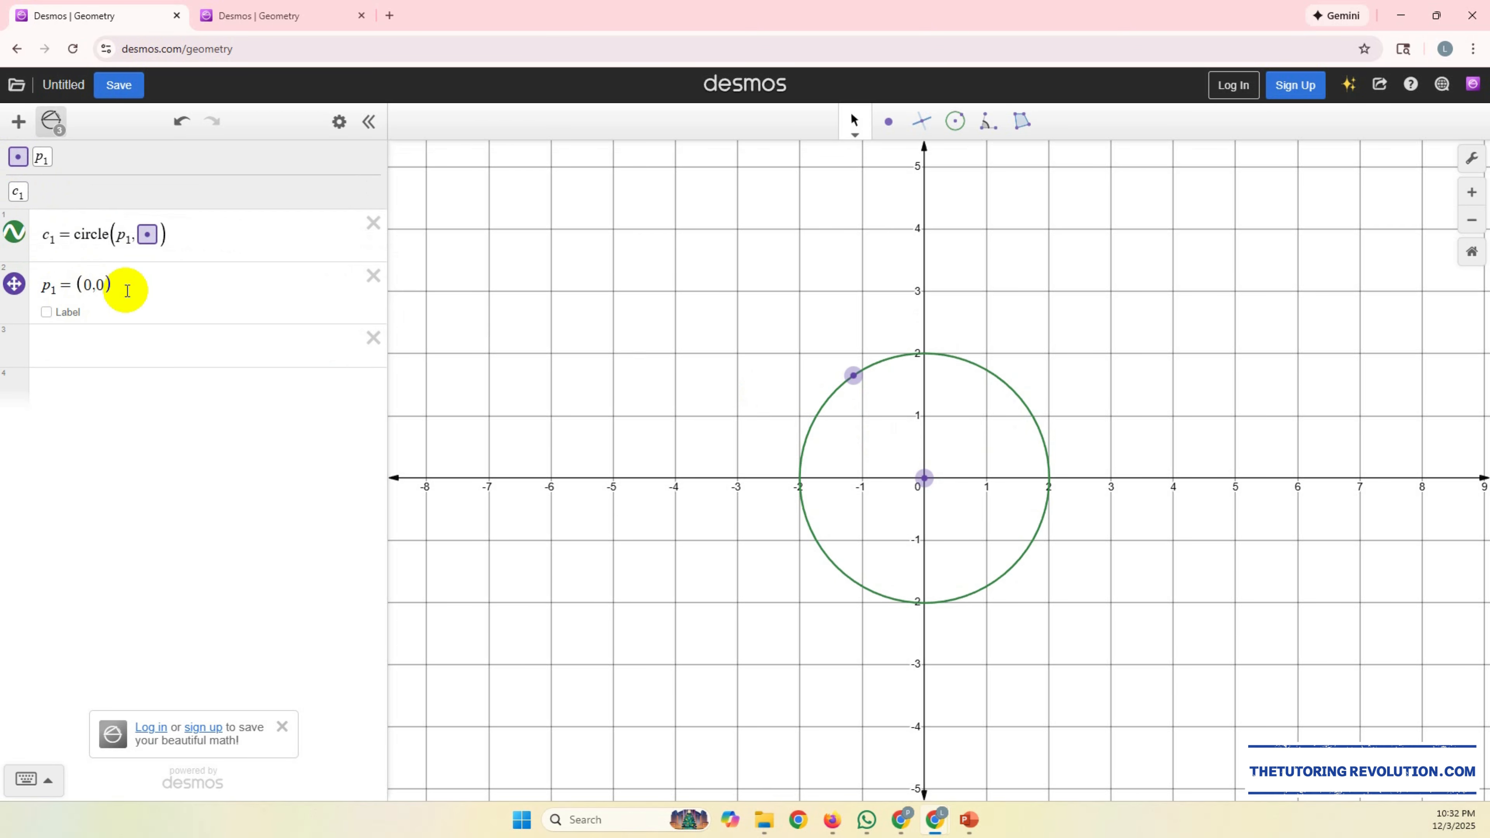
click(62, 315)
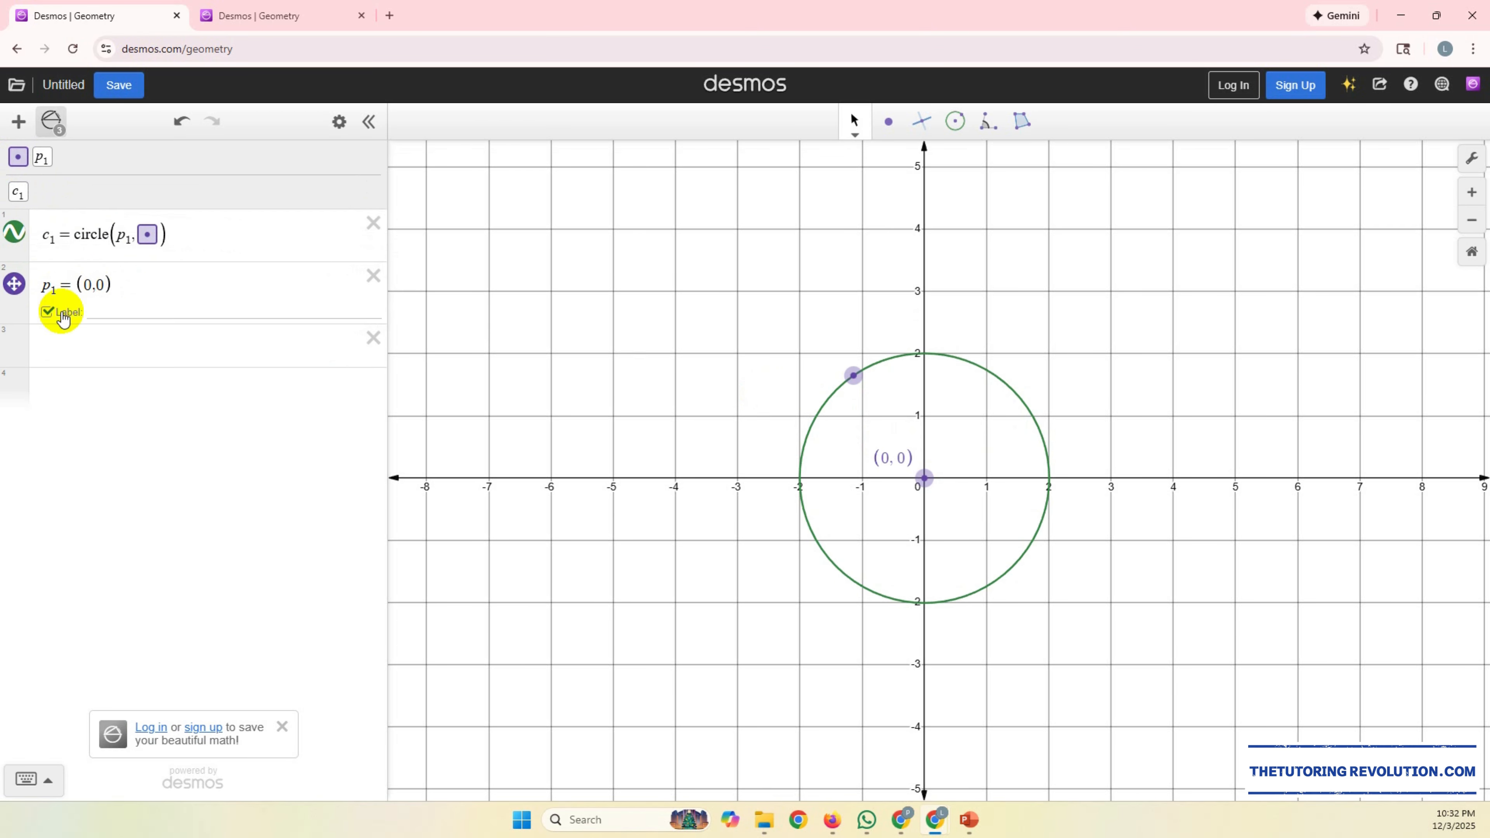
click(108, 309)
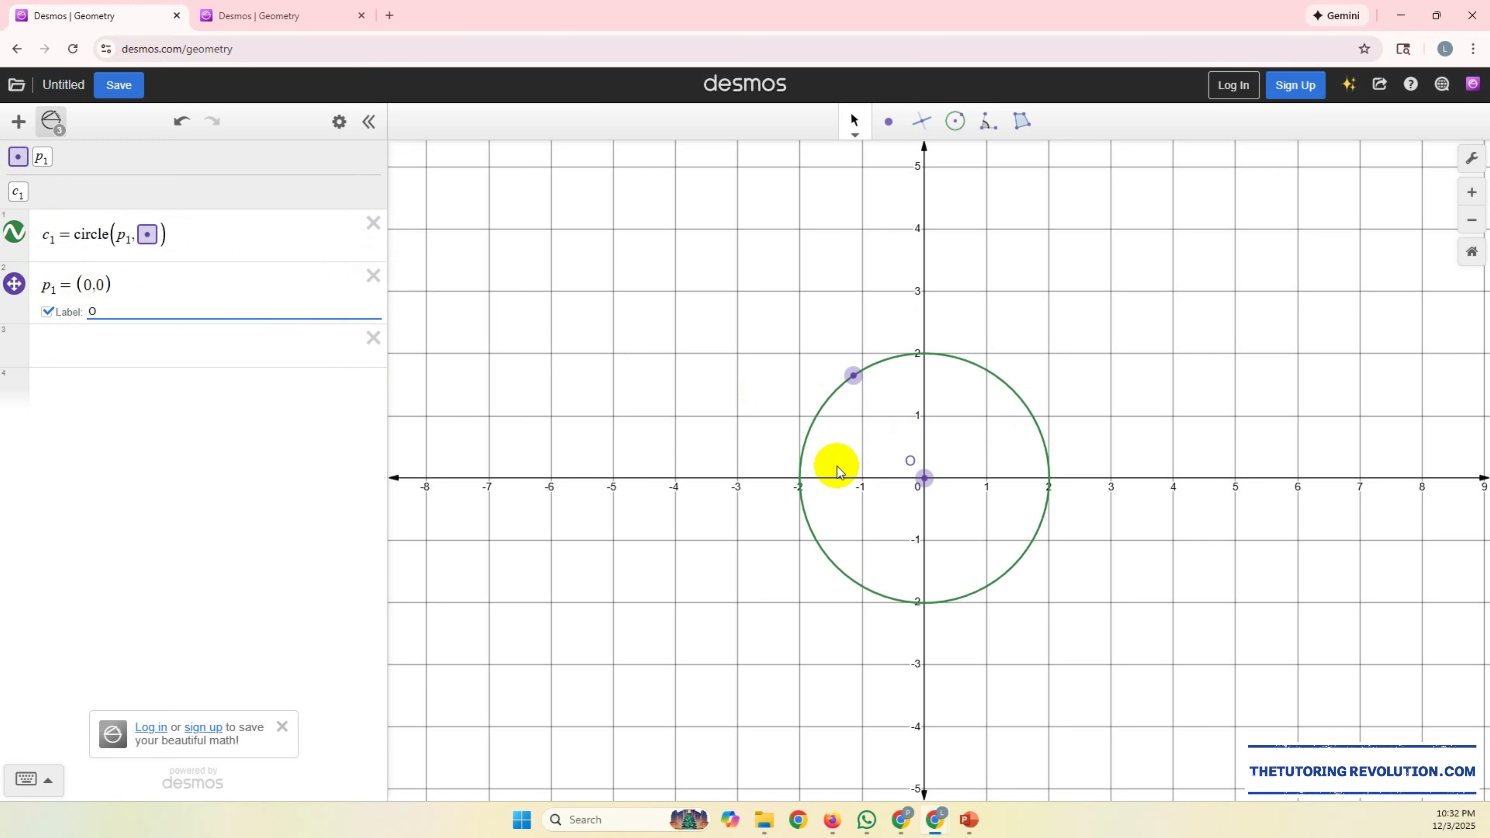
Step: Add the circle's edge point to the expression list and place it at (0,2) with the label A
click(18, 157)
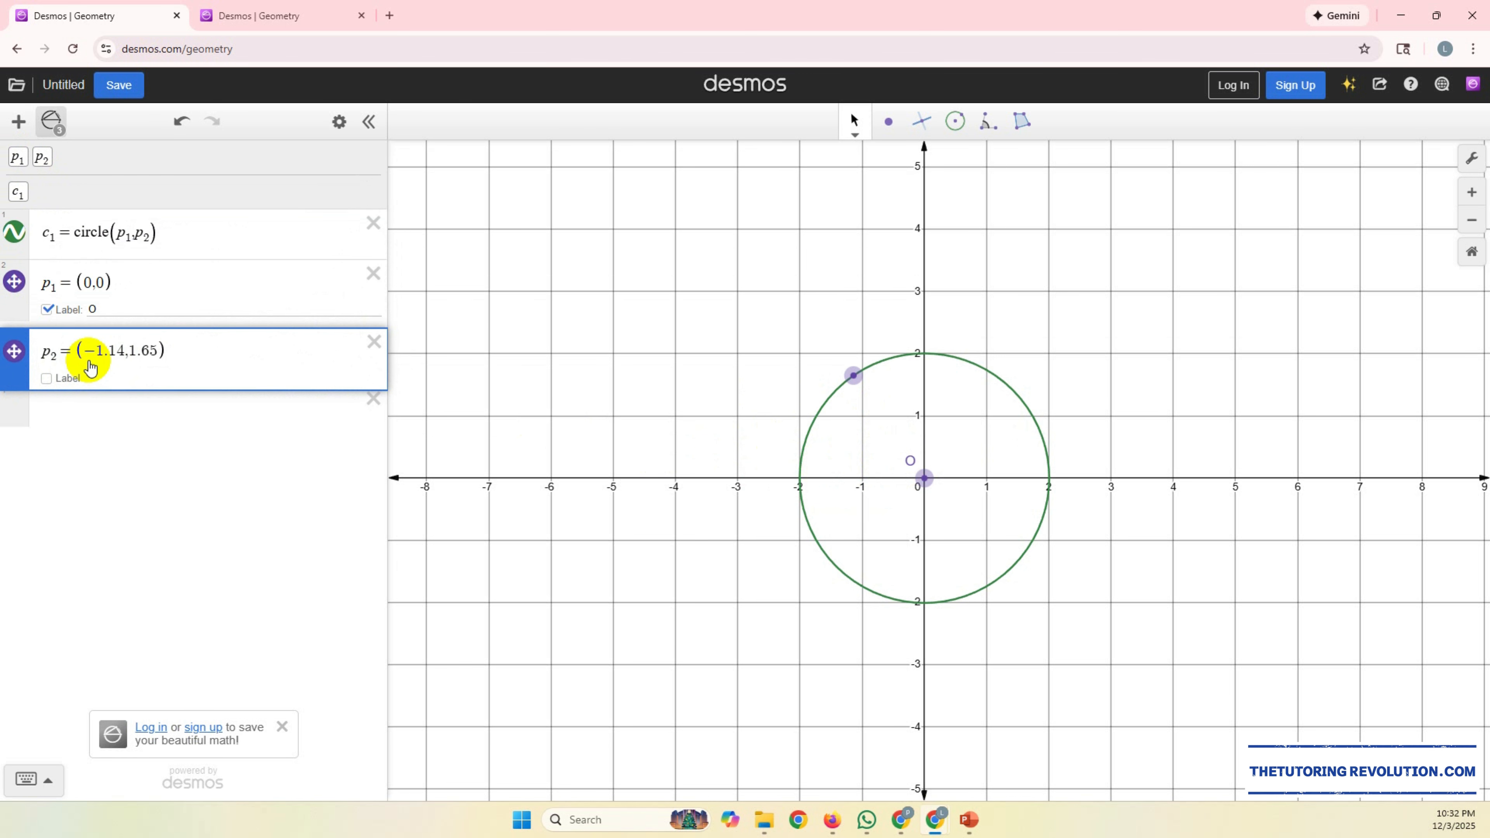
drag(88, 361, 88, 361)
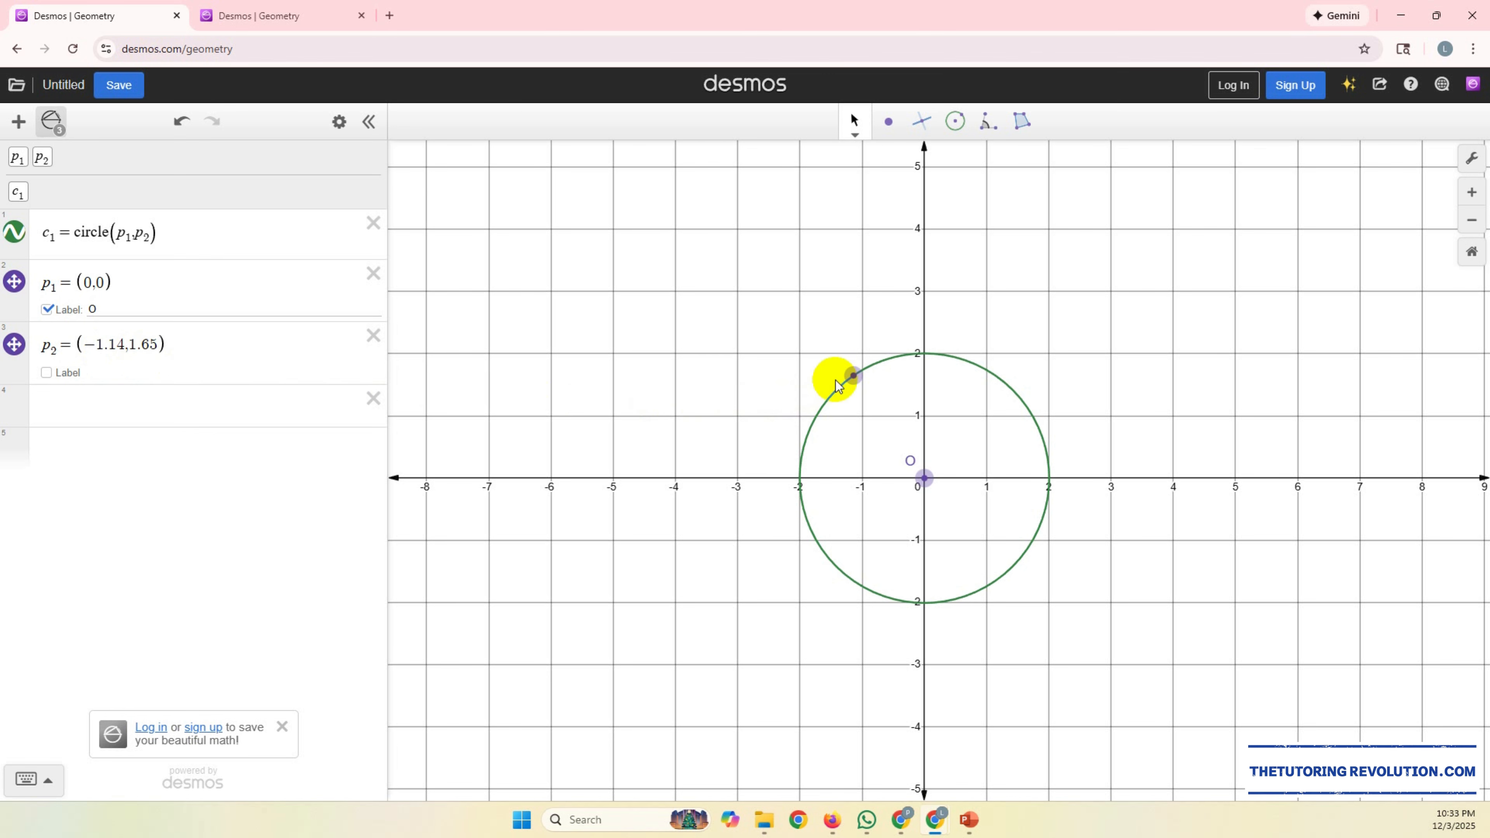
drag(854, 376, 922, 356)
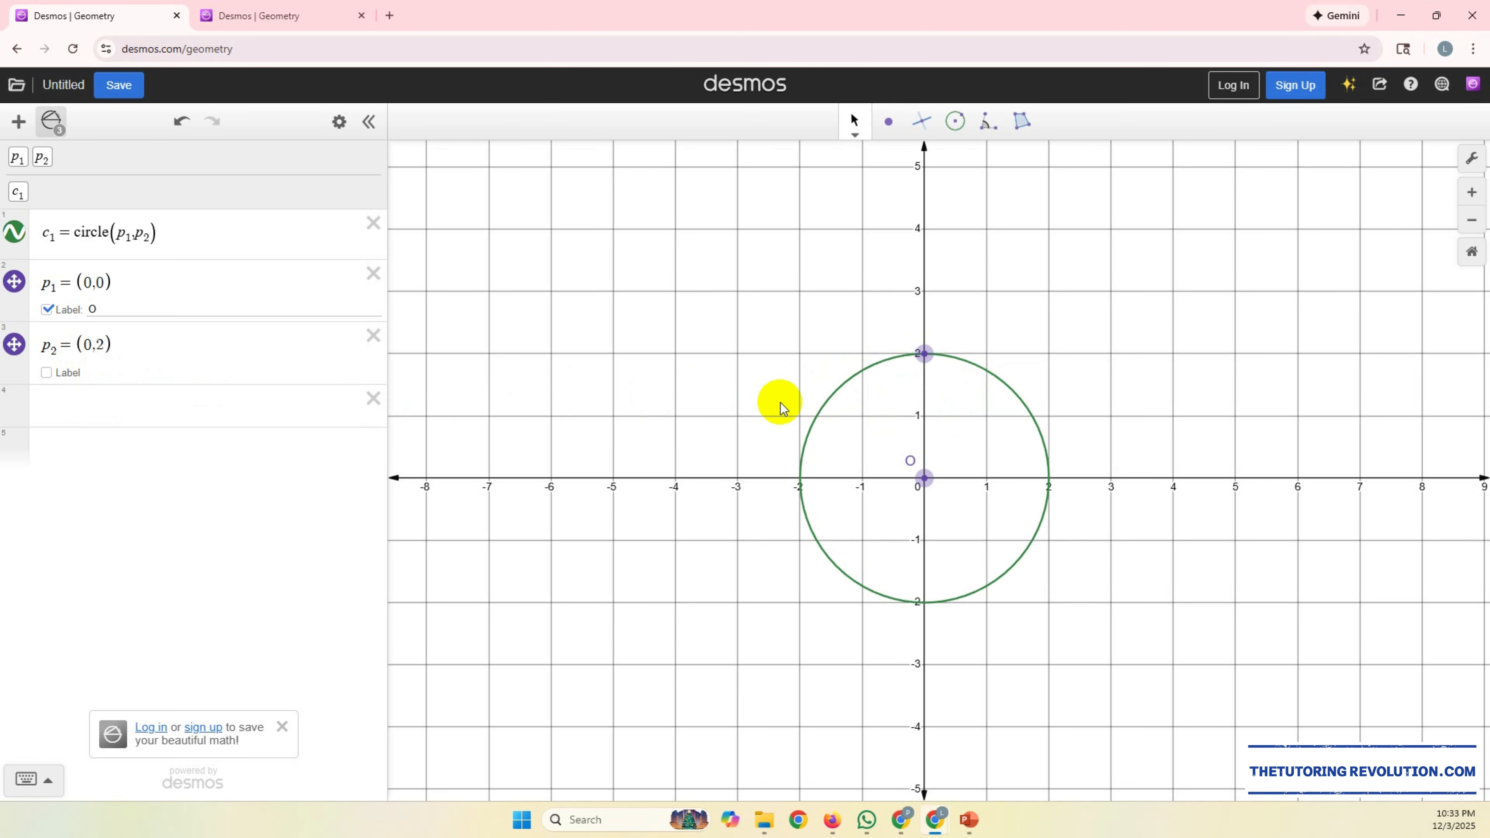
click(46, 372)
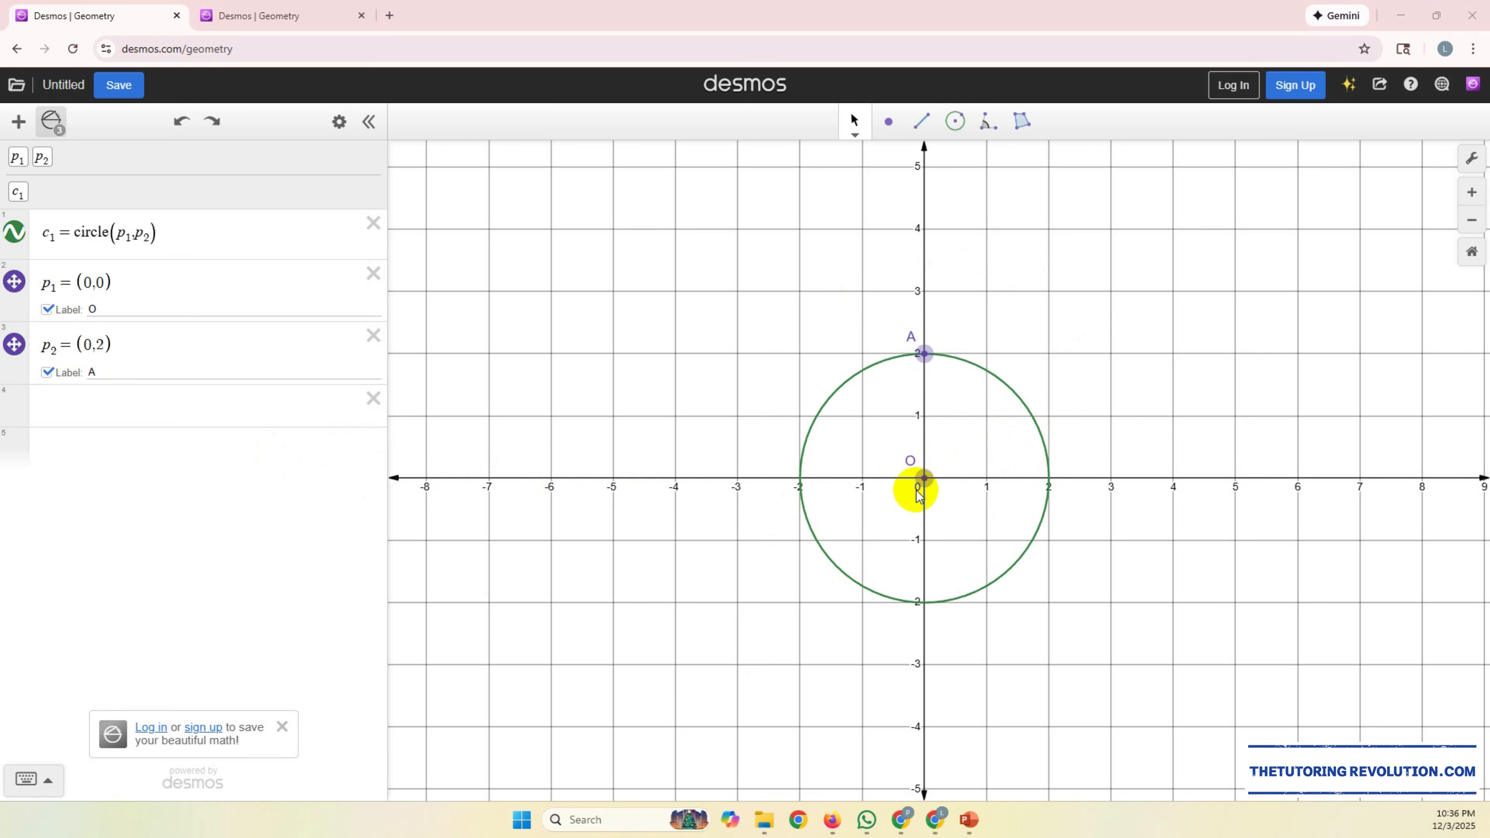
Step: Delete the circle and its points A and O from the graph
click(854, 134)
click(1005, 383)
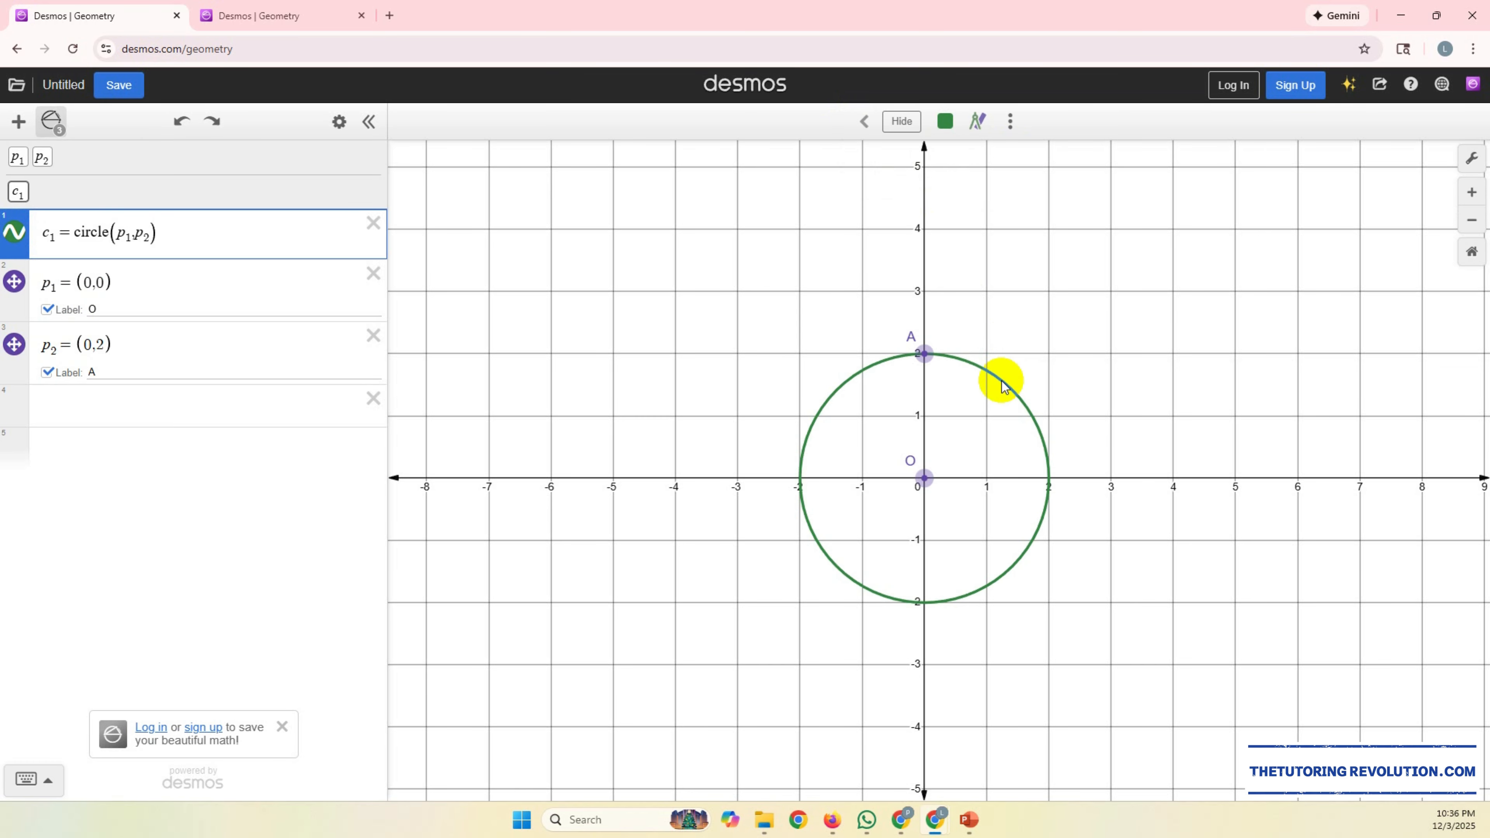
key(Delete)
click(925, 354)
key(Delete)
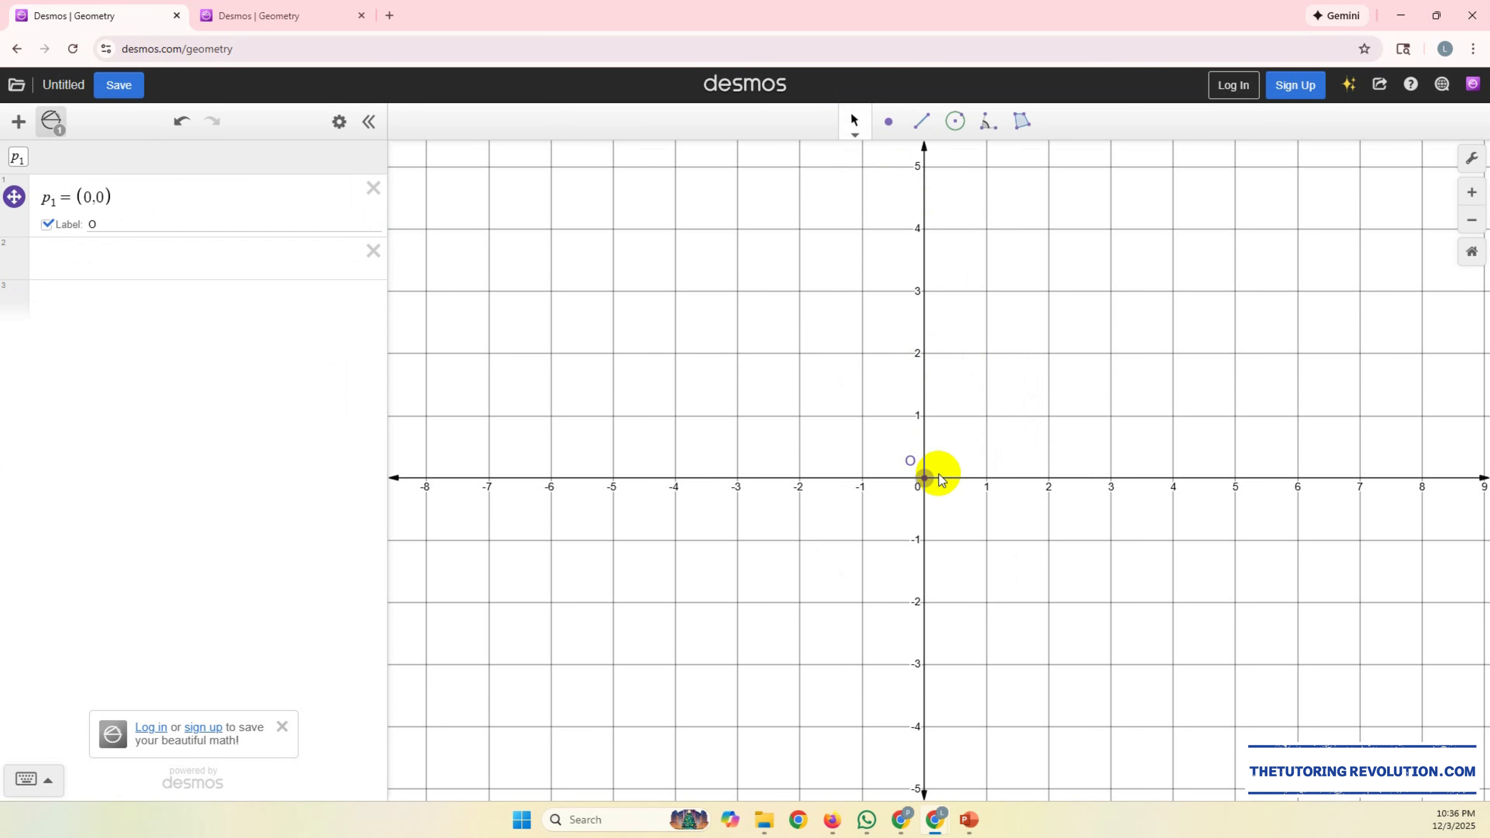
click(927, 479)
key(Delete)
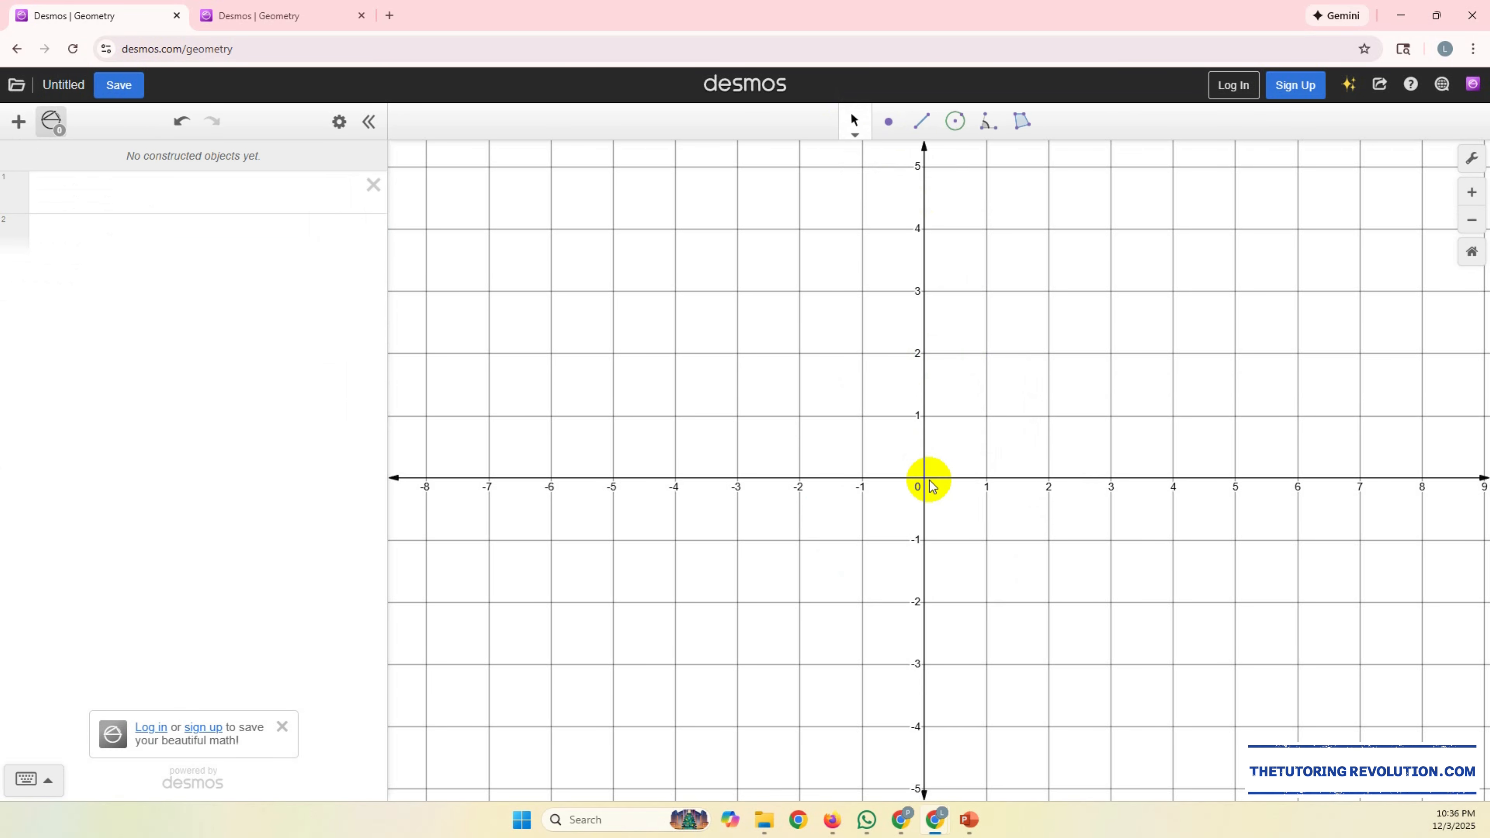
Step: Draw a triangle with the Polygon tool using vertices (-3,0), (0,3) and (3,0)
click(1025, 129)
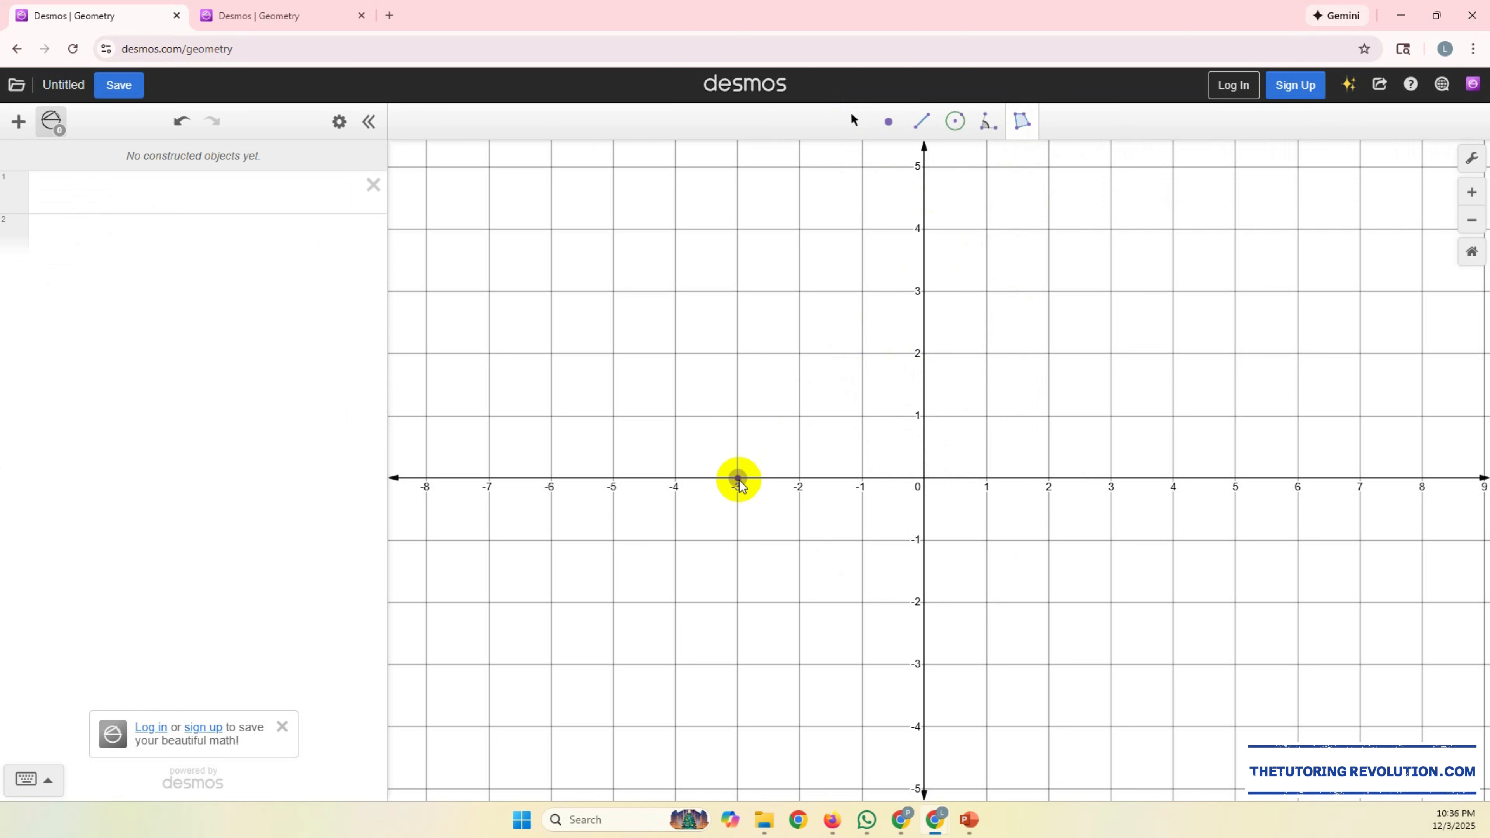
click(738, 479)
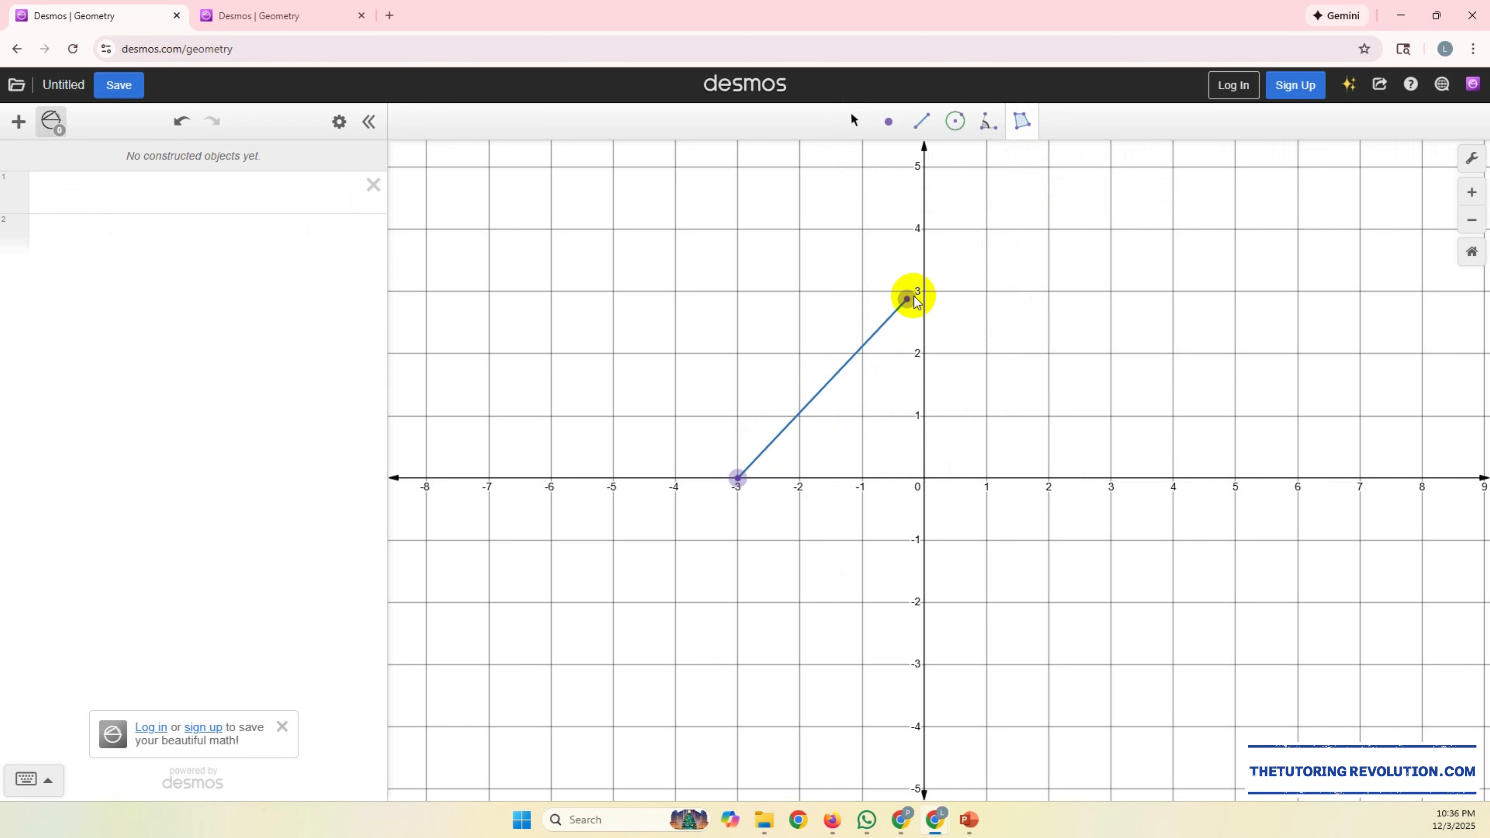
click(923, 292)
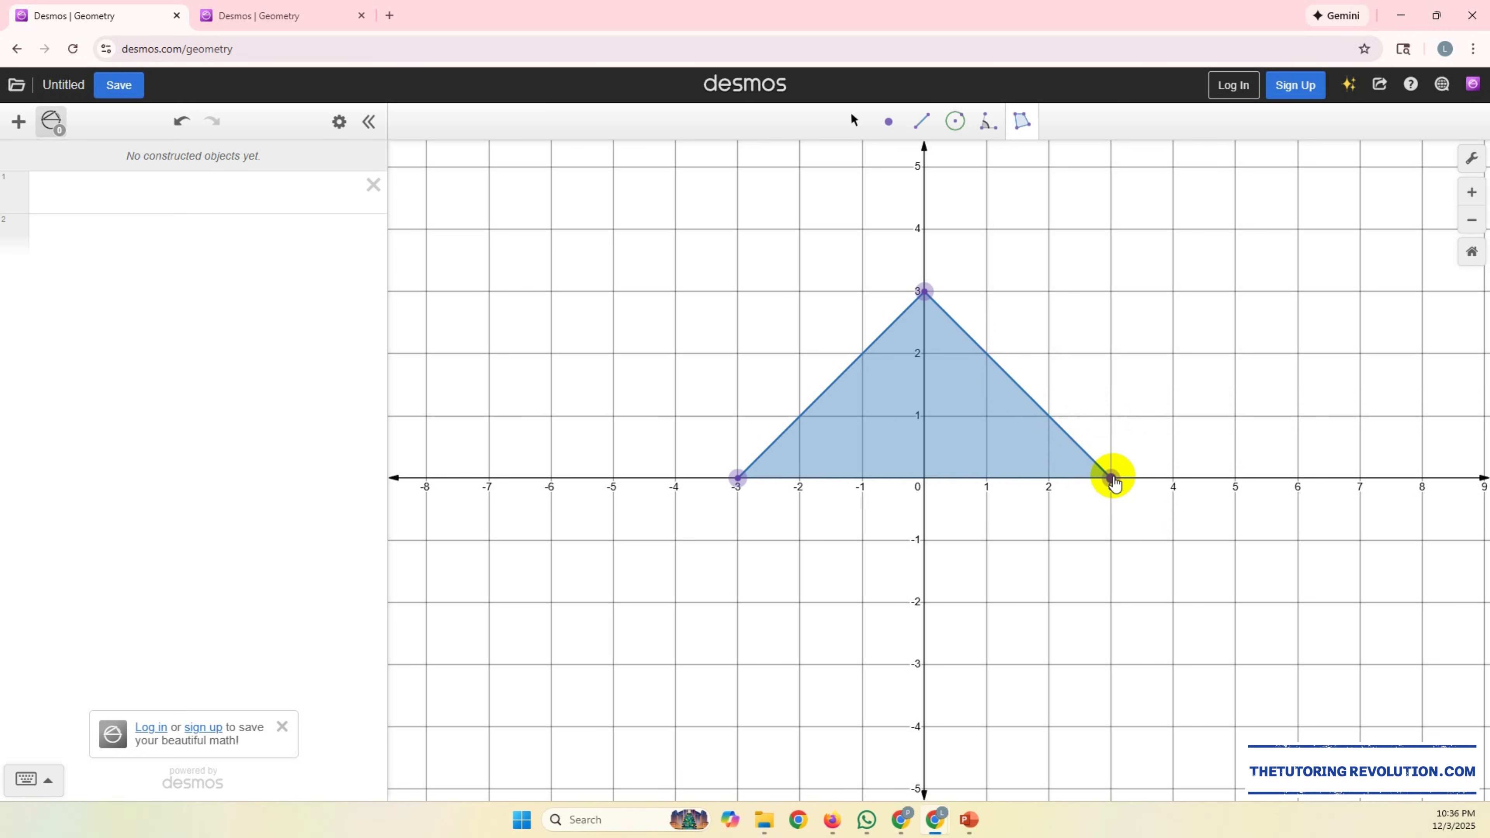
click(1112, 479)
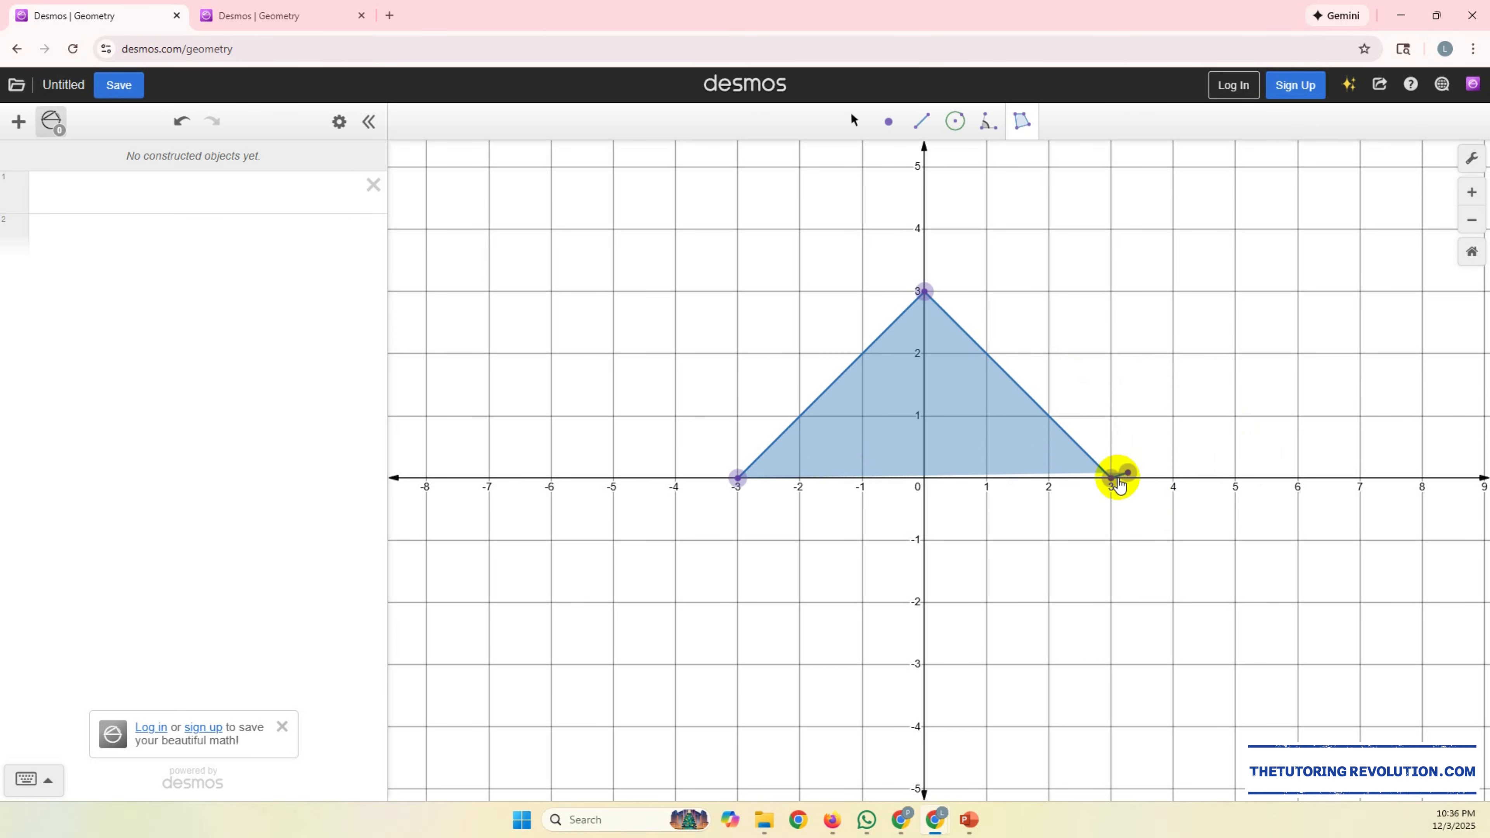
click(1114, 478)
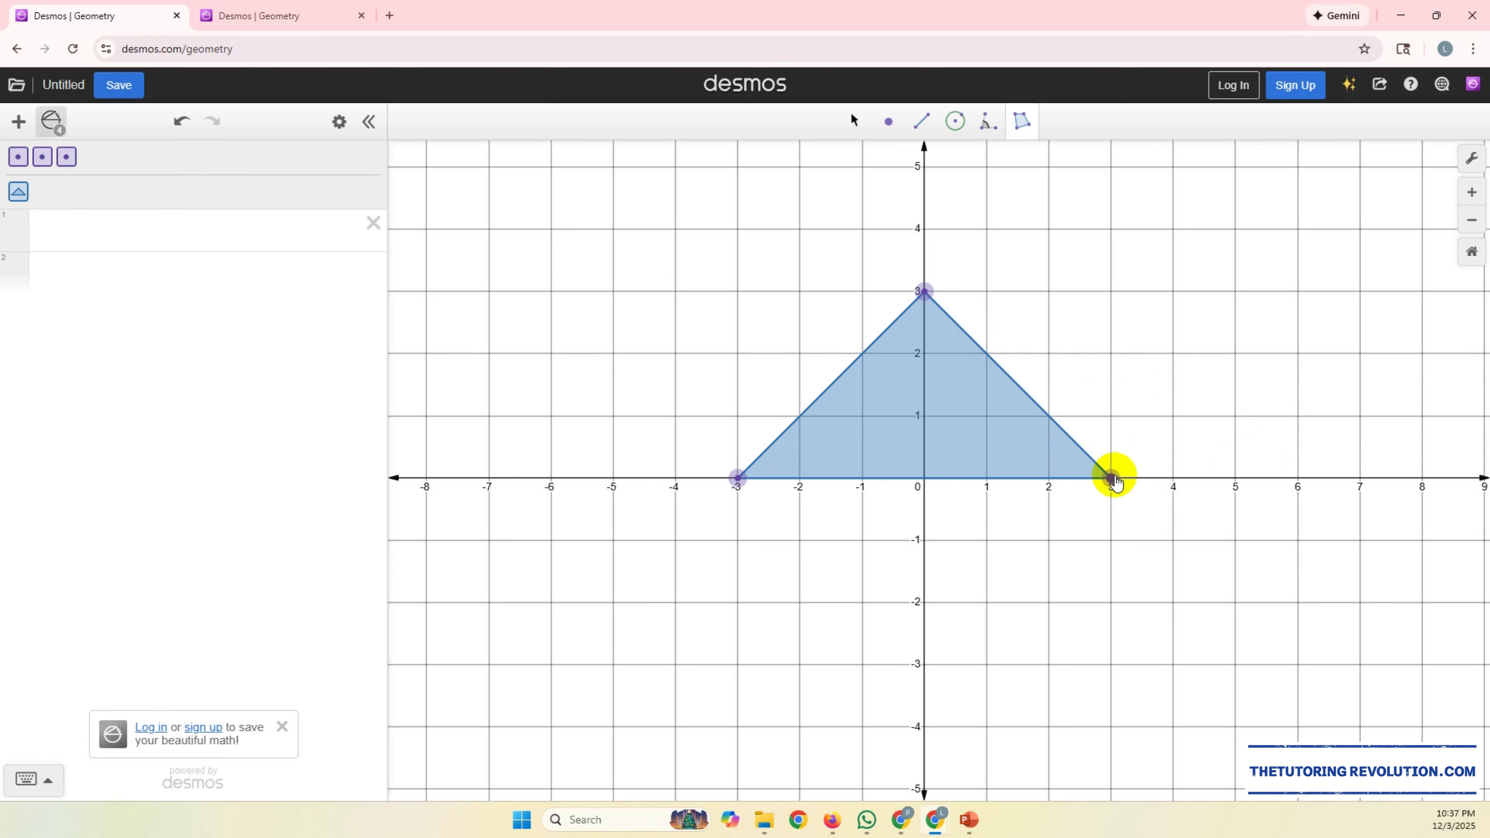
click(1114, 479)
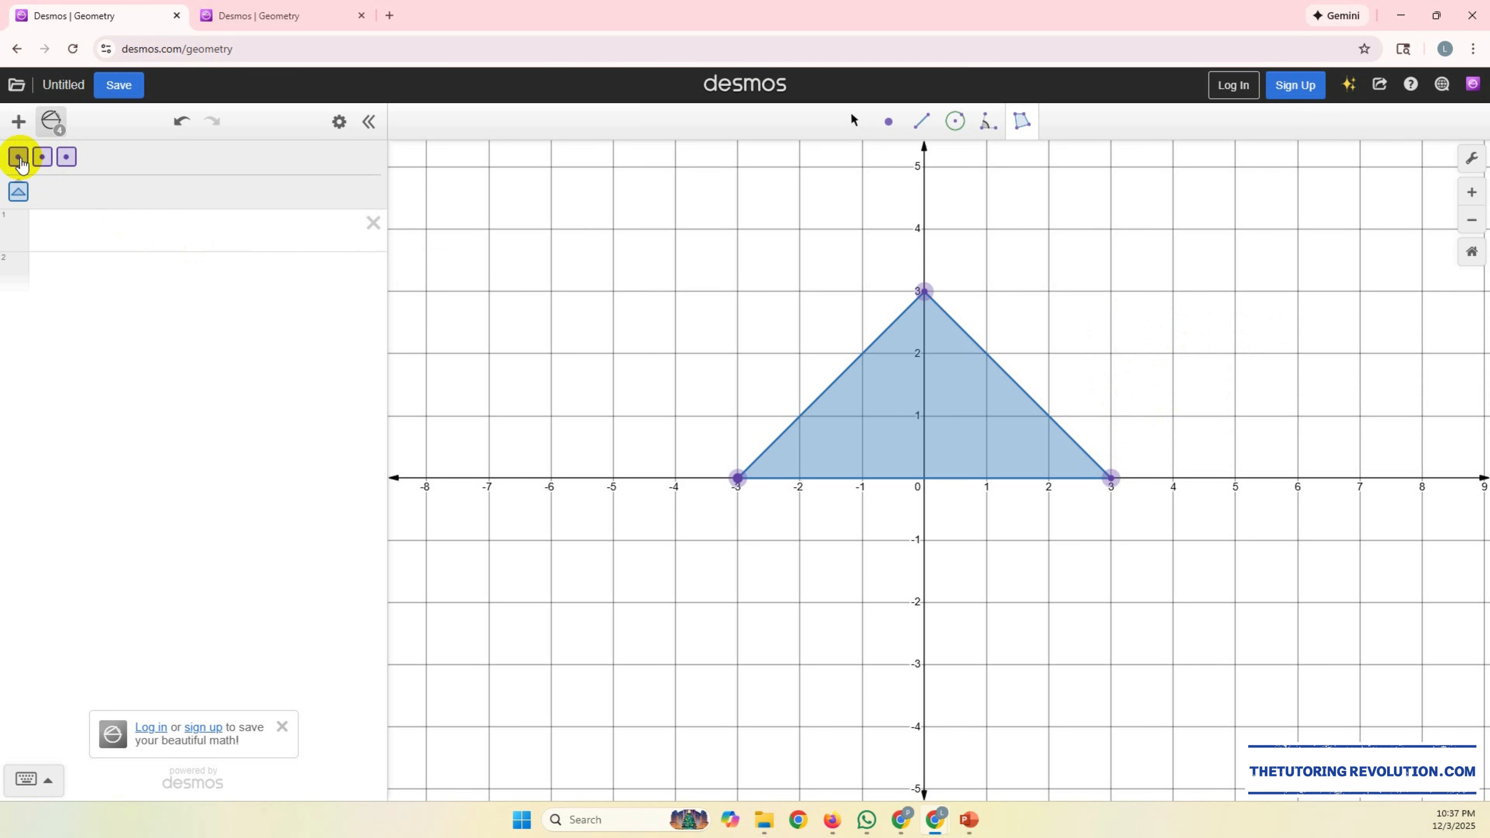
Step: Add the triangle's three vertices to the expression list
click(19, 158)
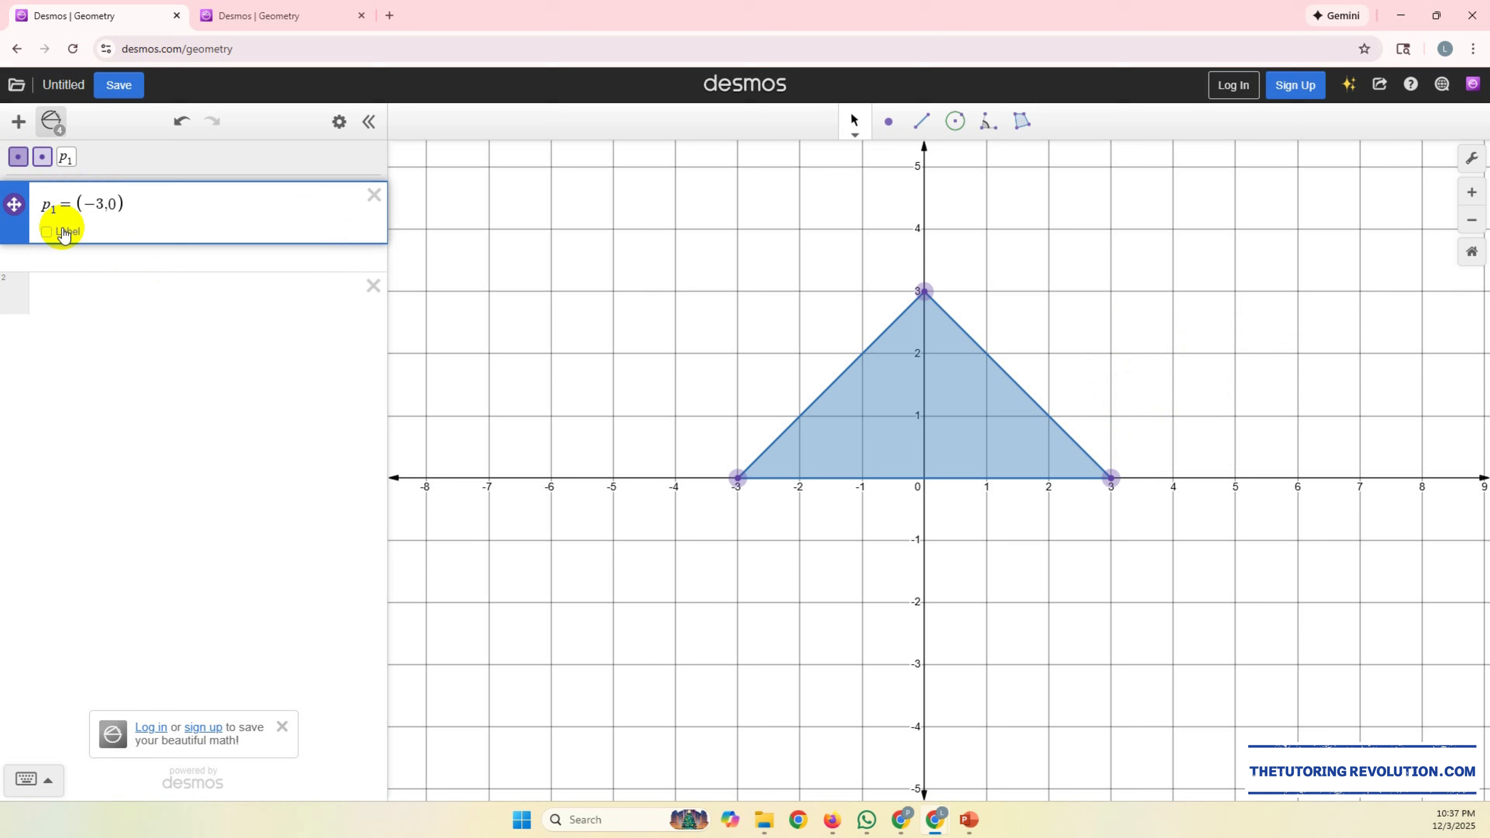
click(19, 158)
click(19, 157)
drag(92, 352, 121, 347)
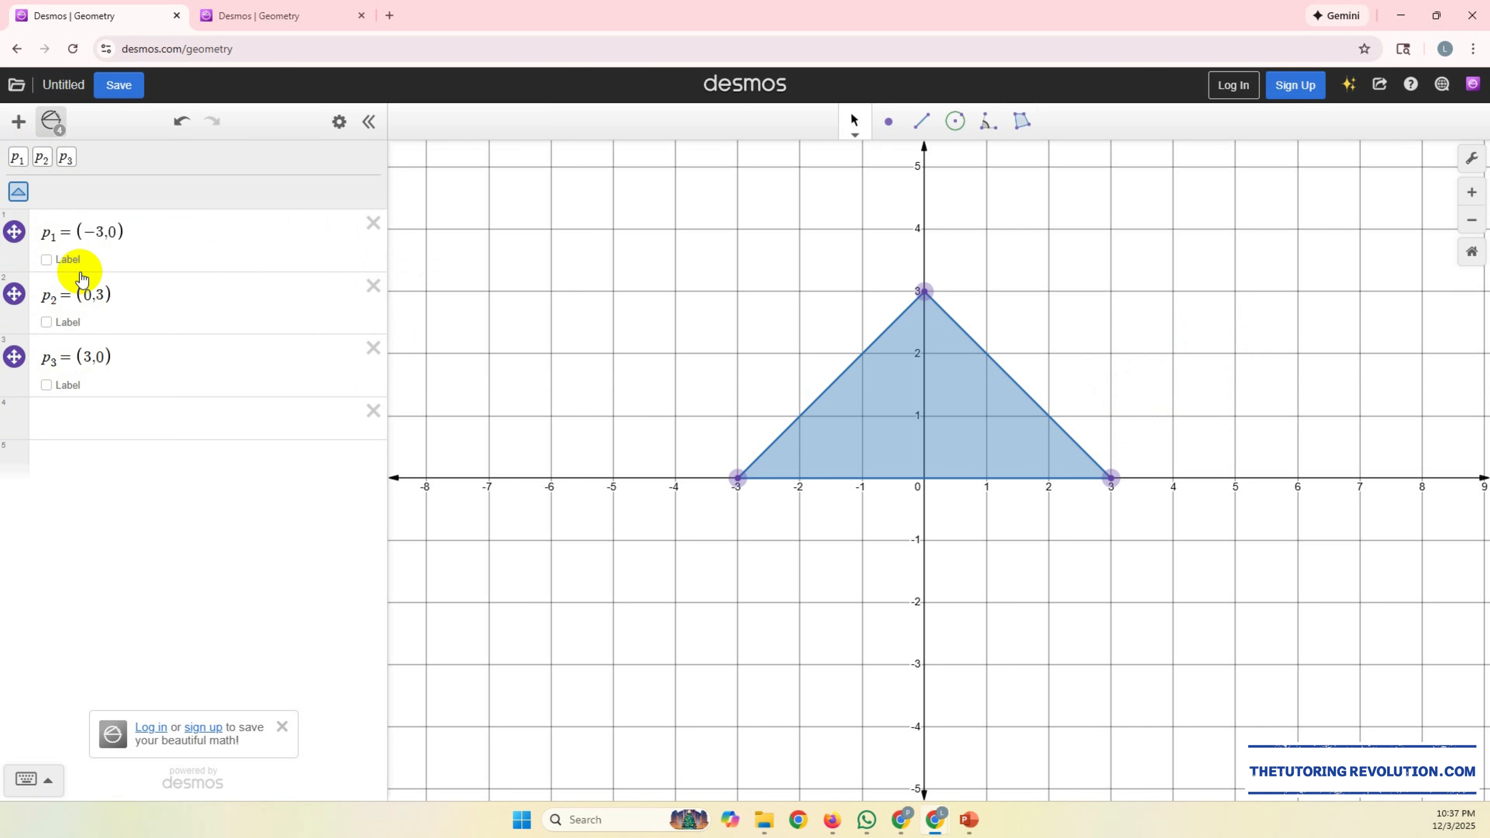
Step: Label the vertex at (-3,0) A, the one at (0,3) B and the one at (3,0) C
click(52, 259)
text(a)
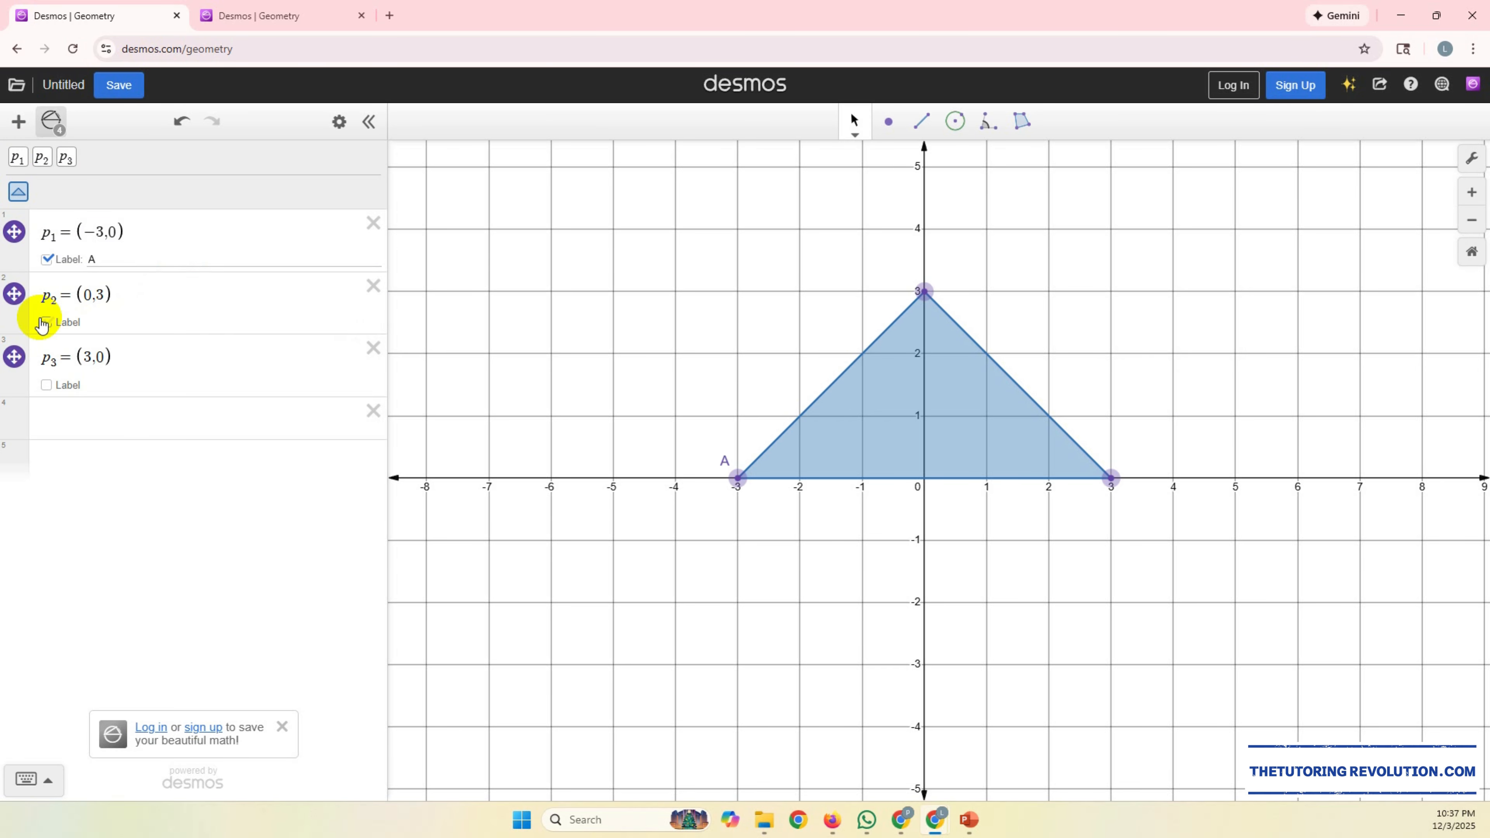
click(129, 329)
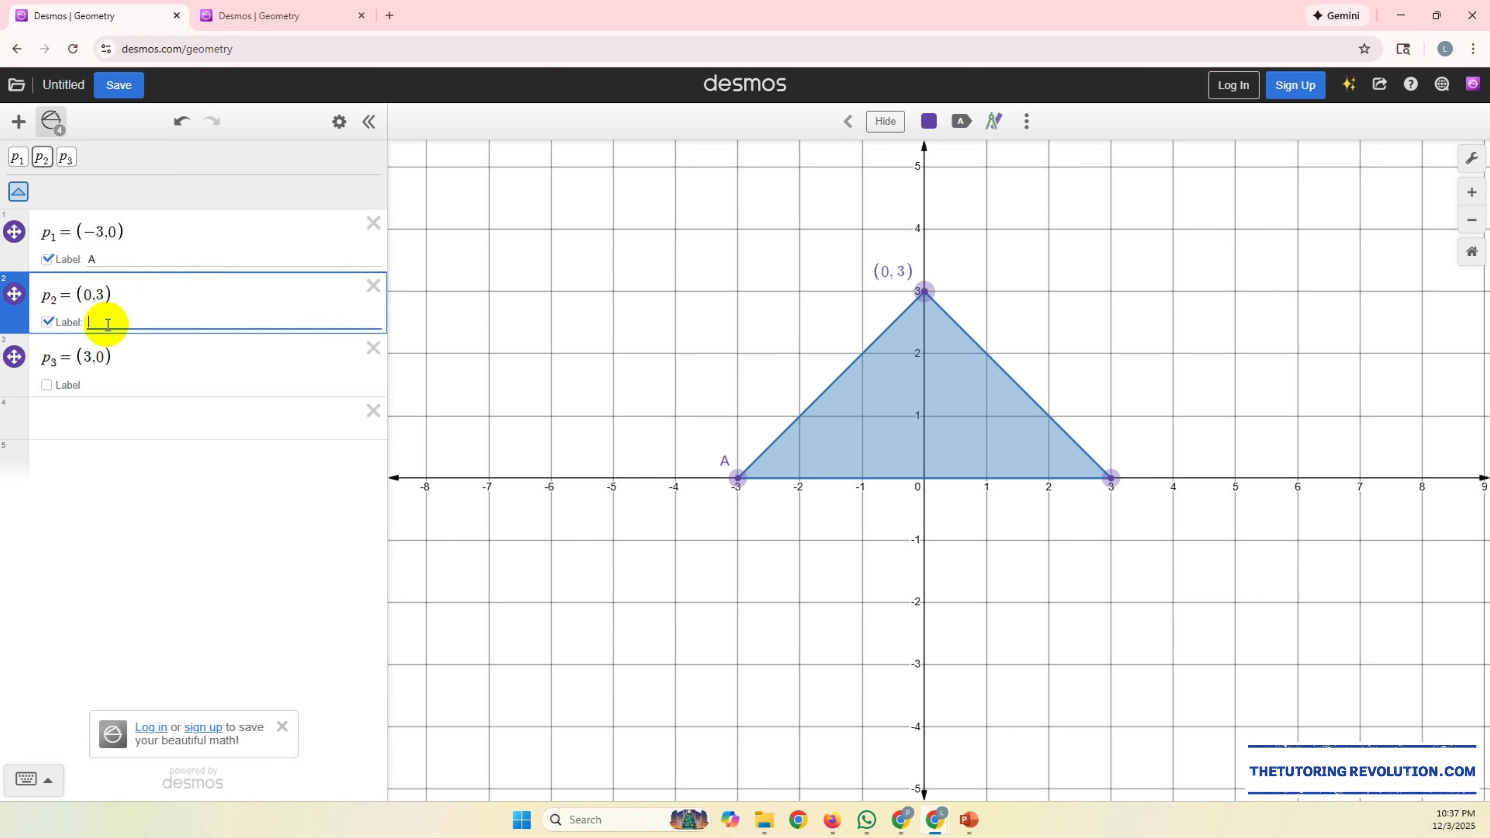
click(63, 385)
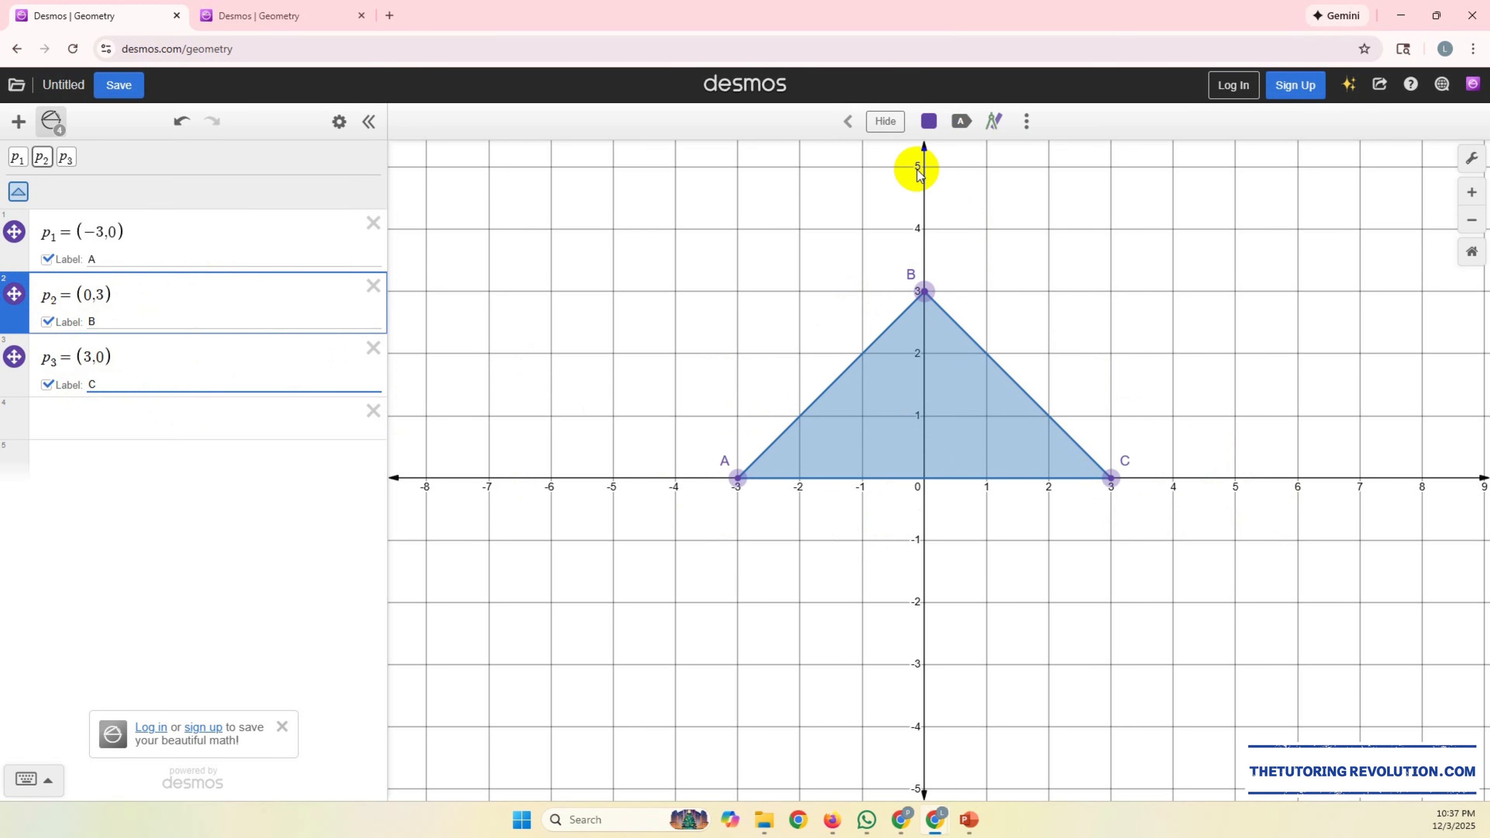
Step: Delete the triangle's three labelled vertices C, B and A from the expression list
click(848, 121)
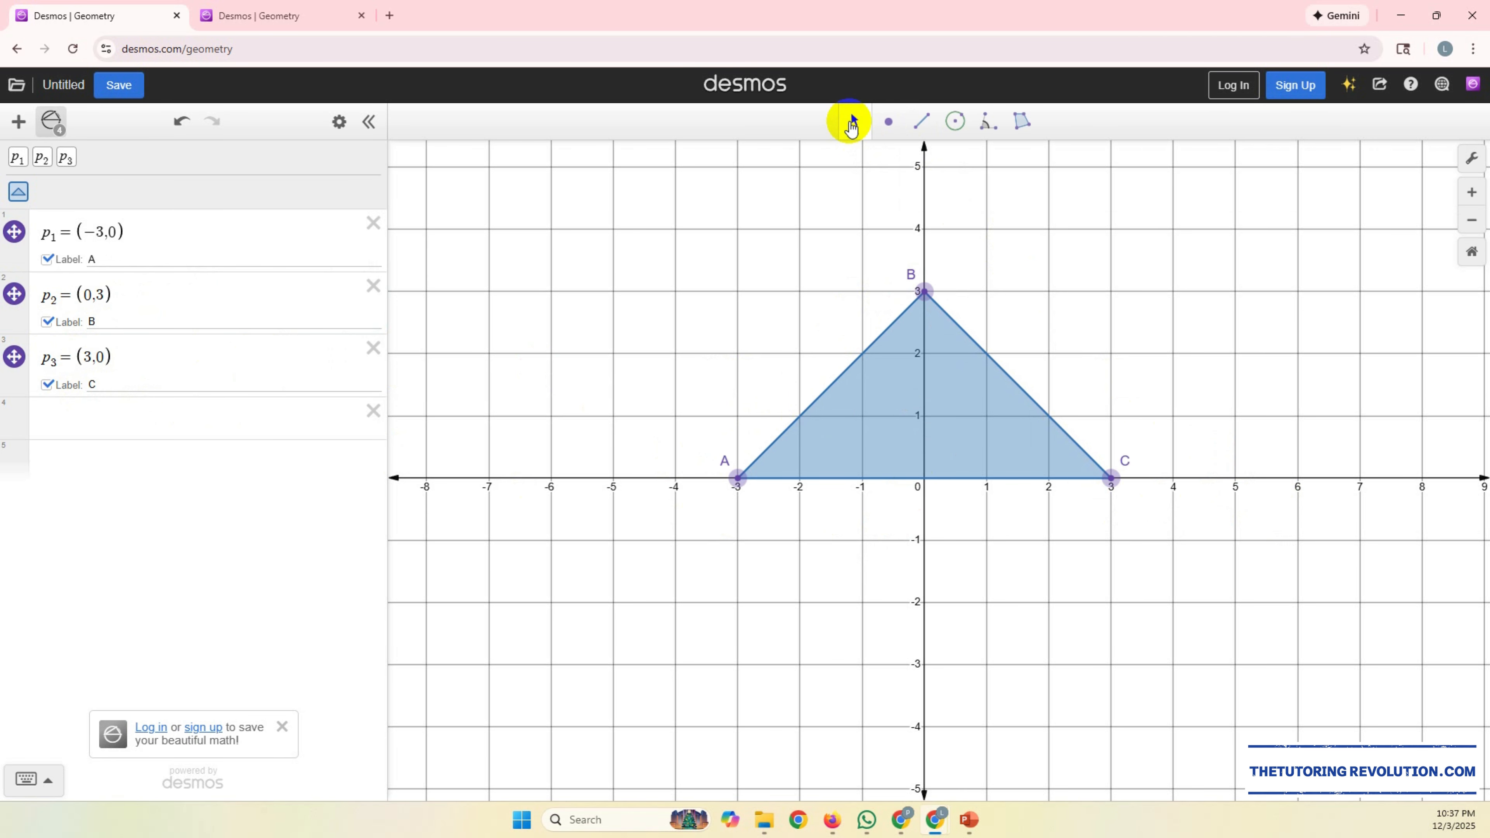
click(1028, 120)
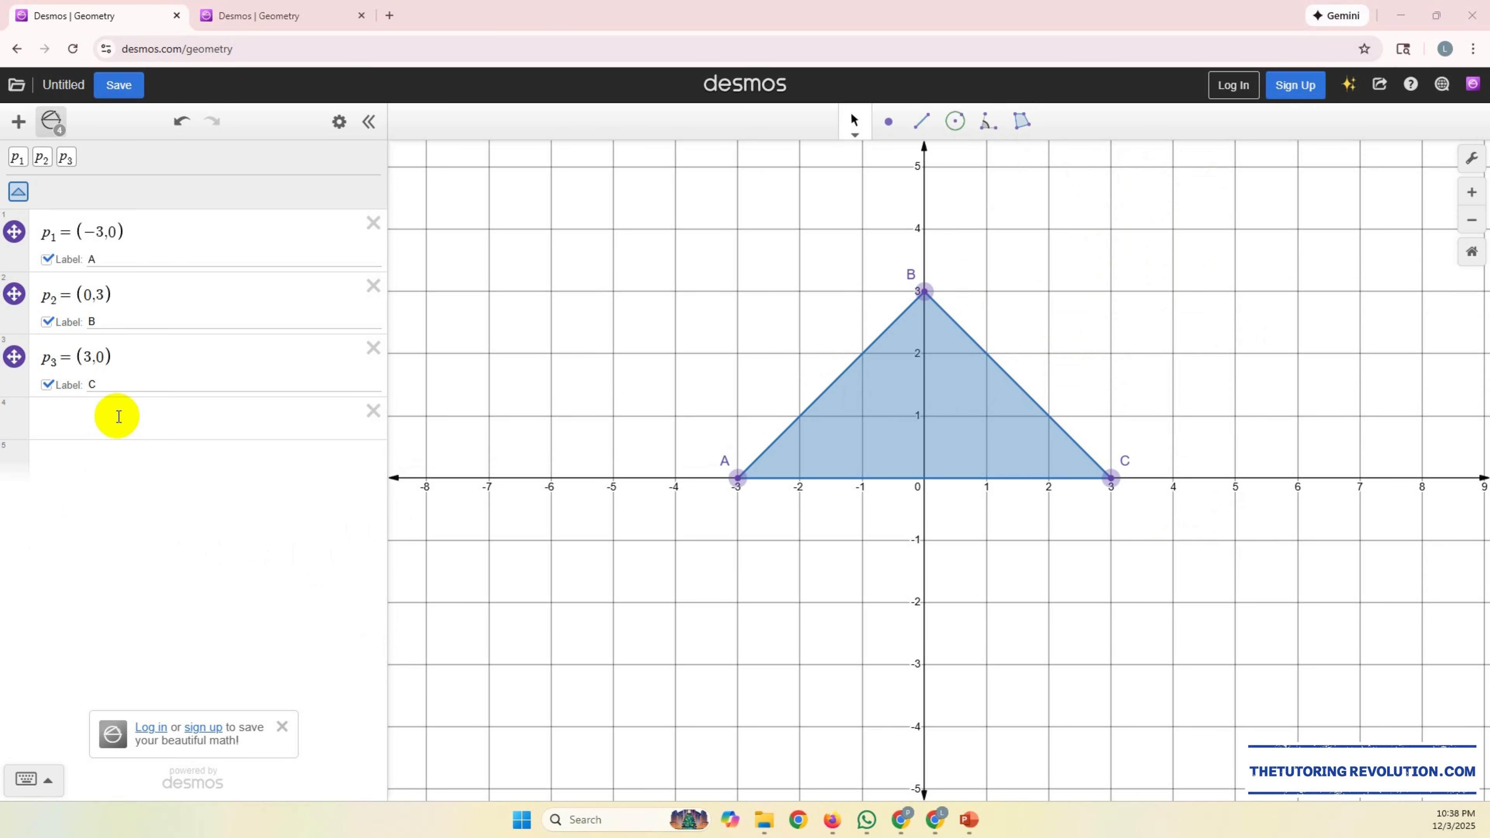
click(373, 348)
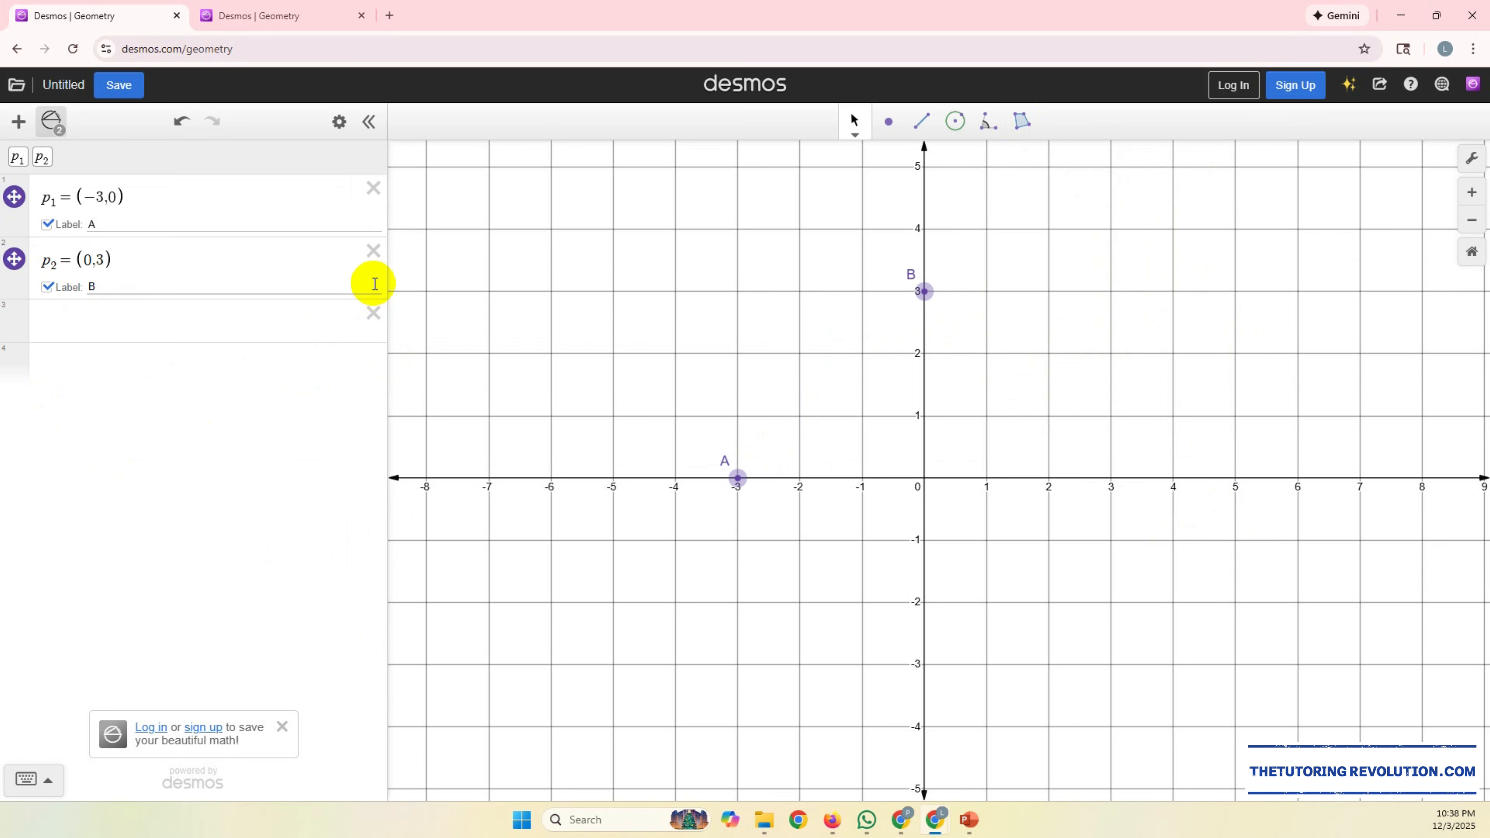
click(371, 247)
click(373, 187)
Step: Enter the expression POLYGON((2,2), (5,6), (3,4)) in the first empty expression line
click(242, 197)
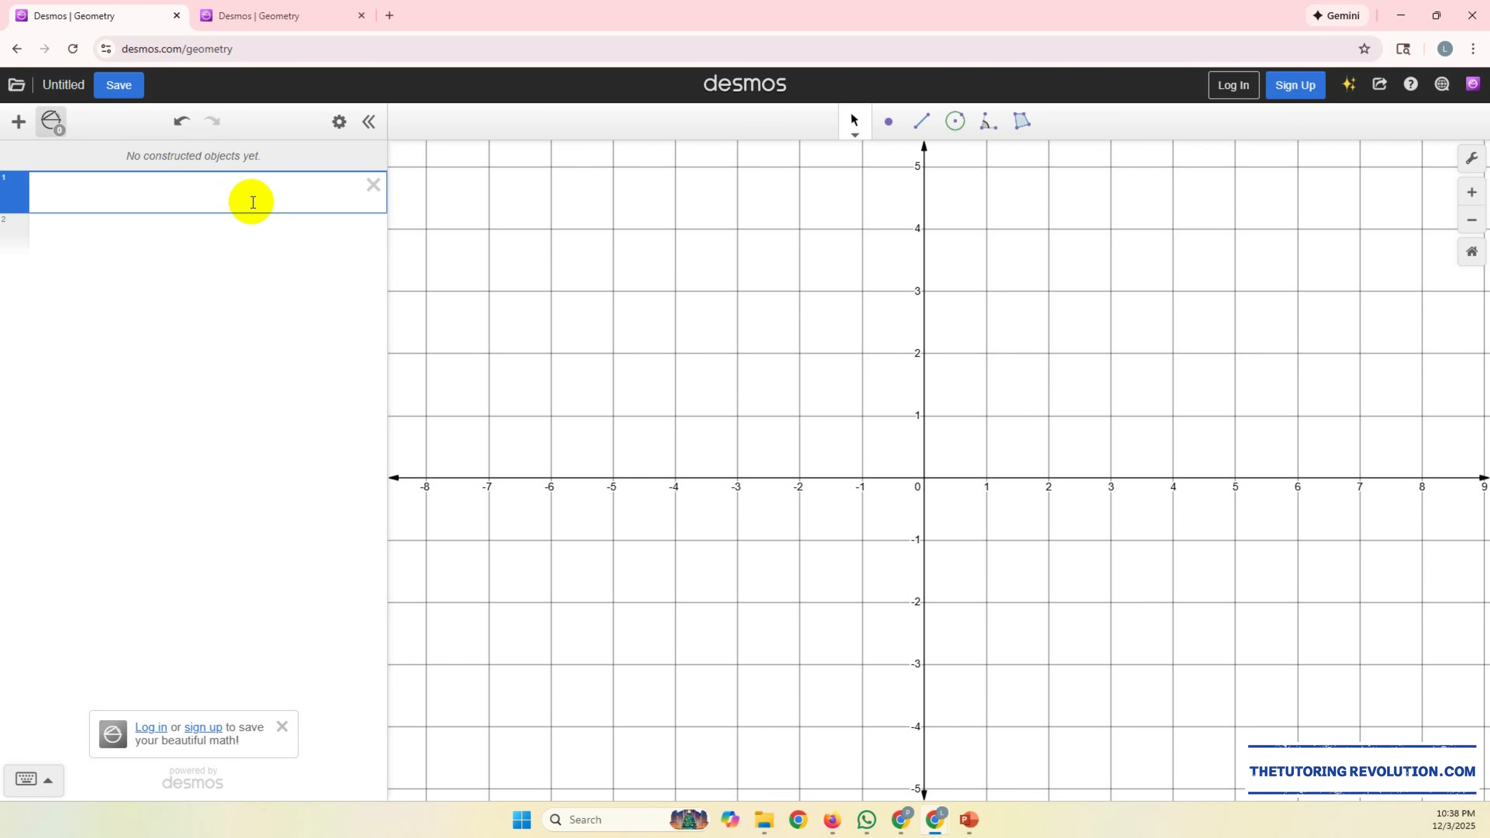
text(POLYGON)
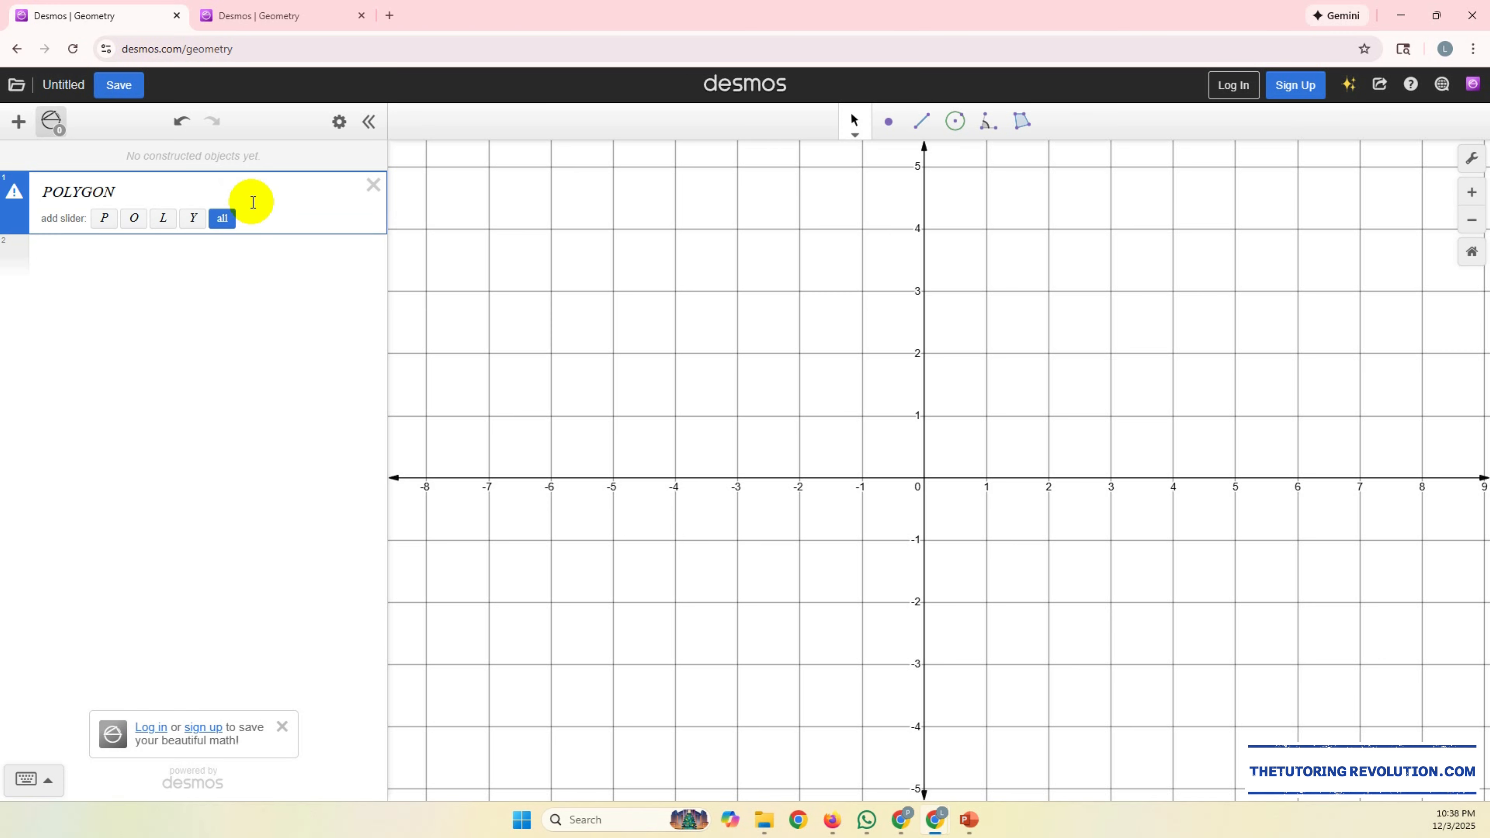
text(()
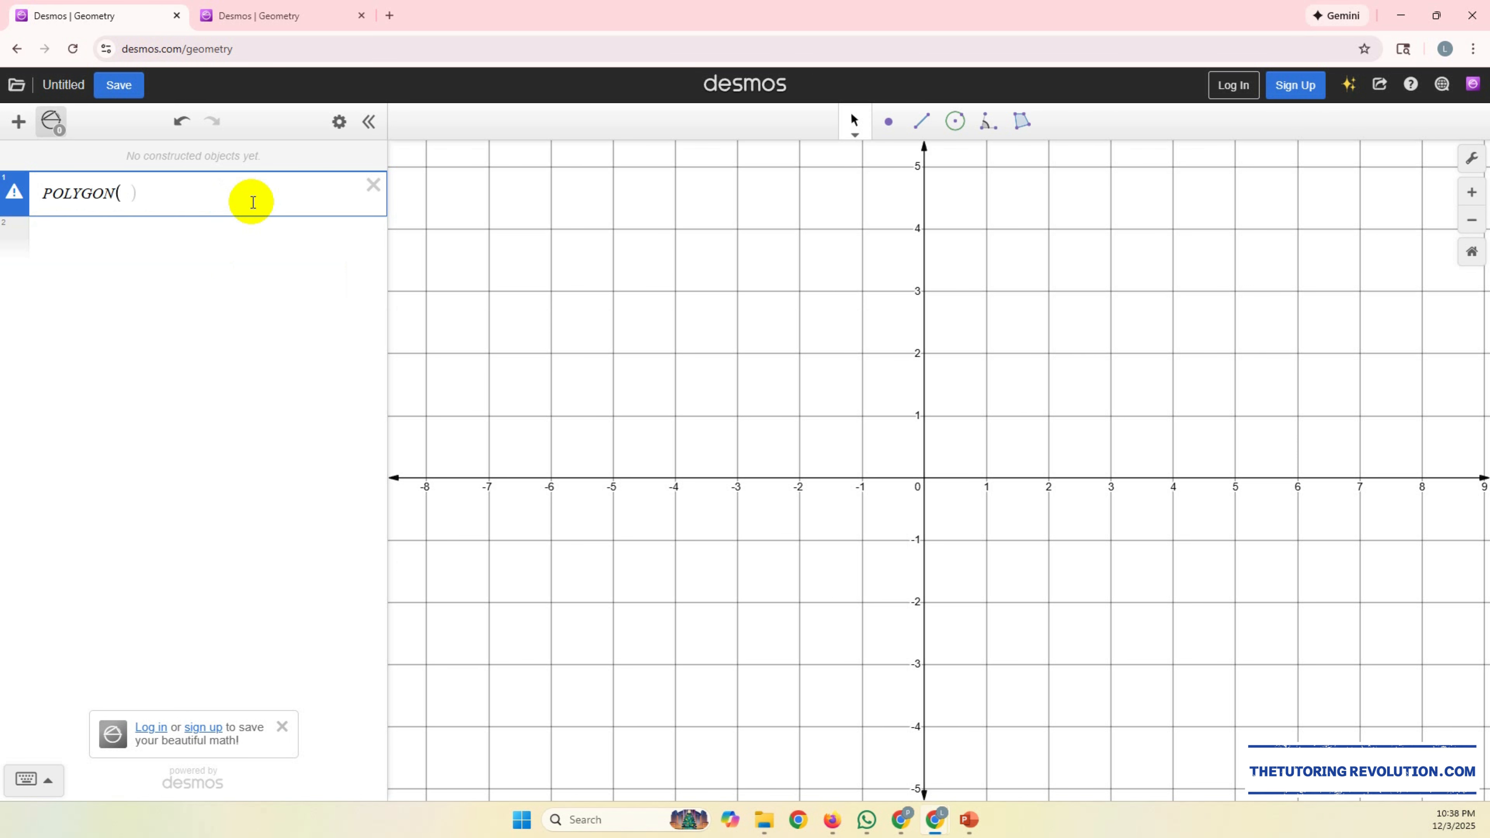
text(()
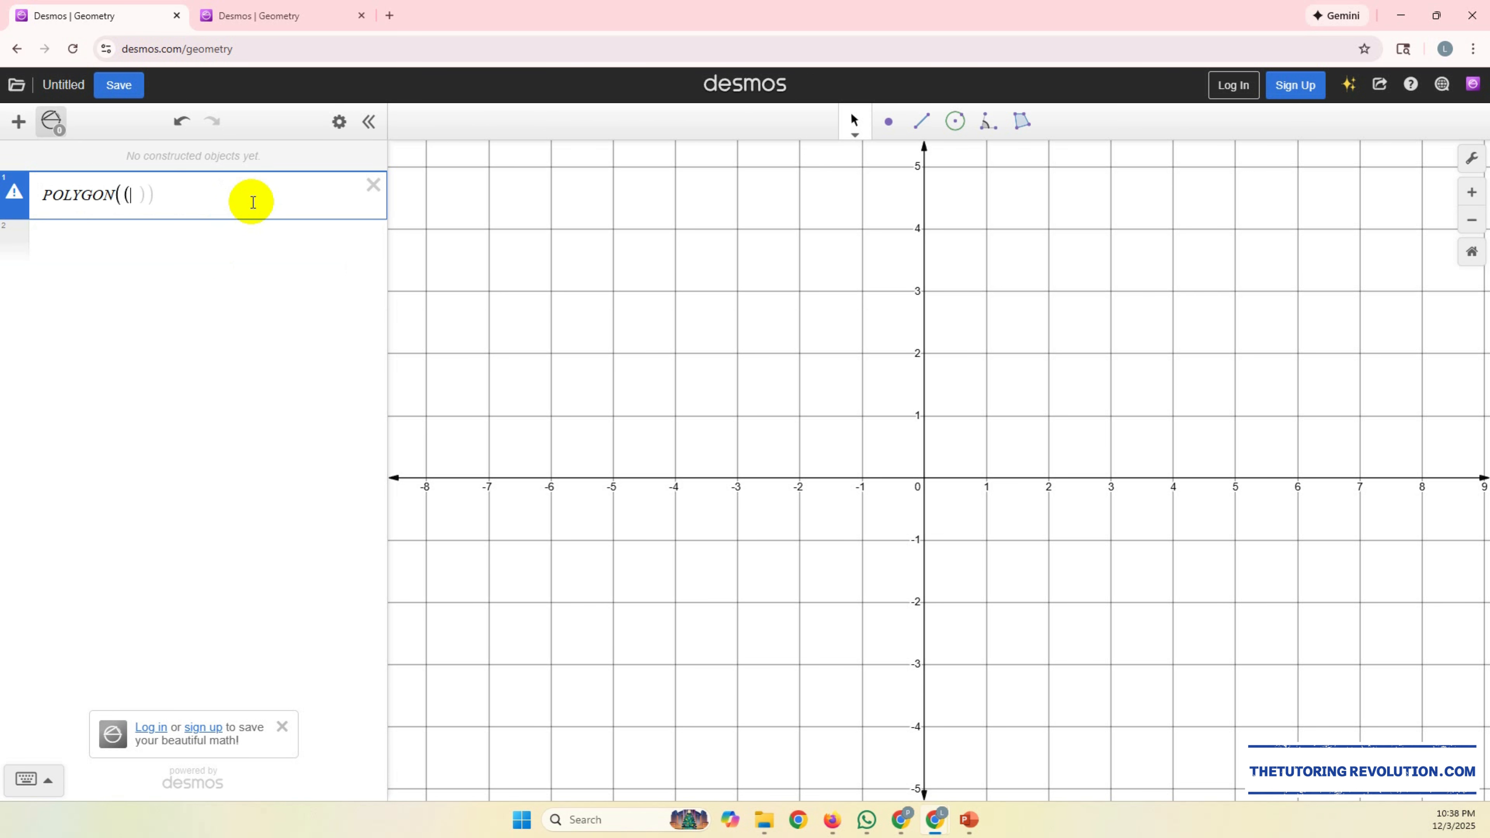
text(2,2))
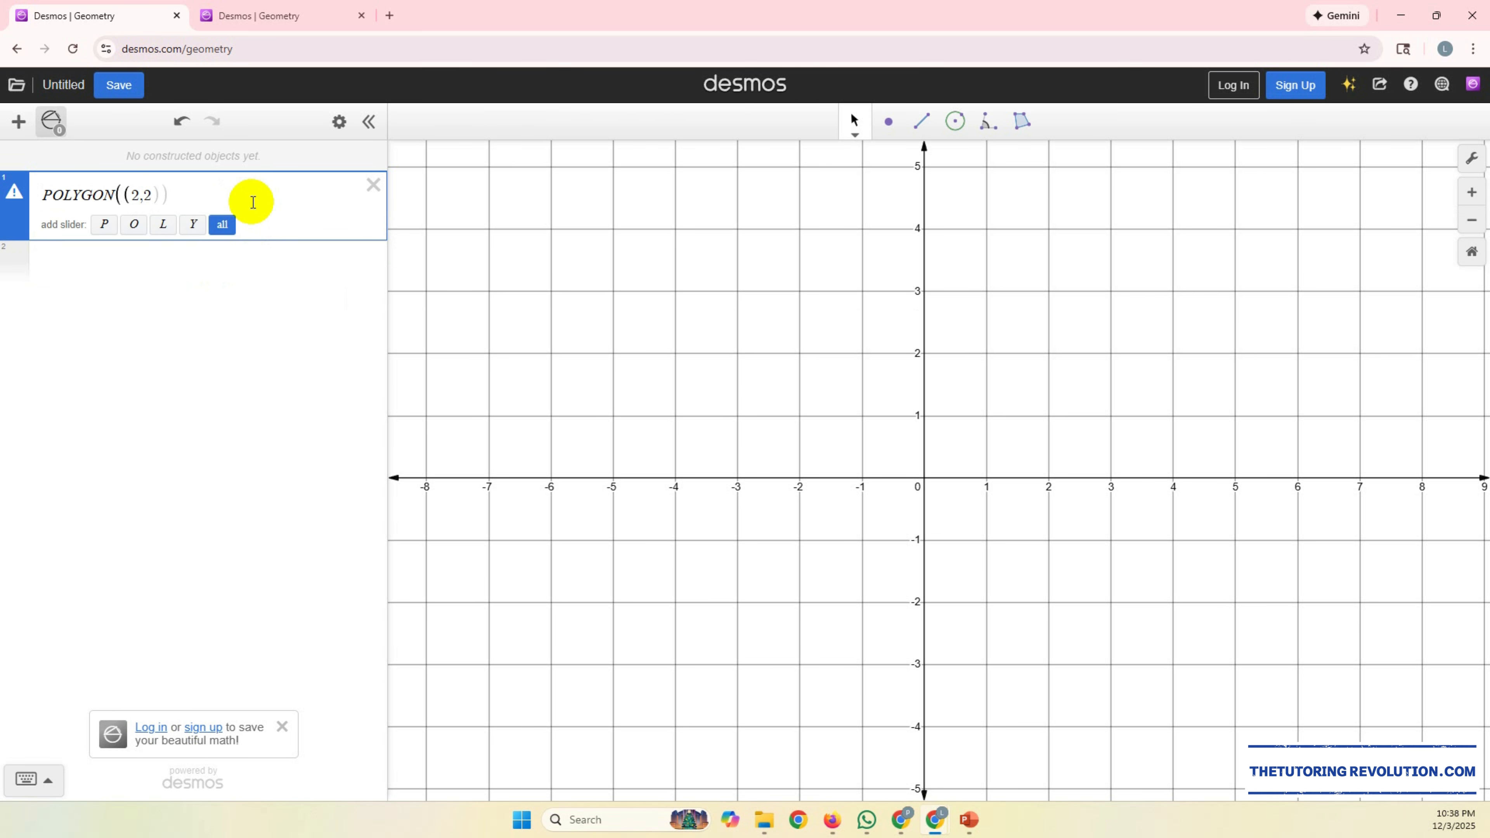
text(, (5,6)
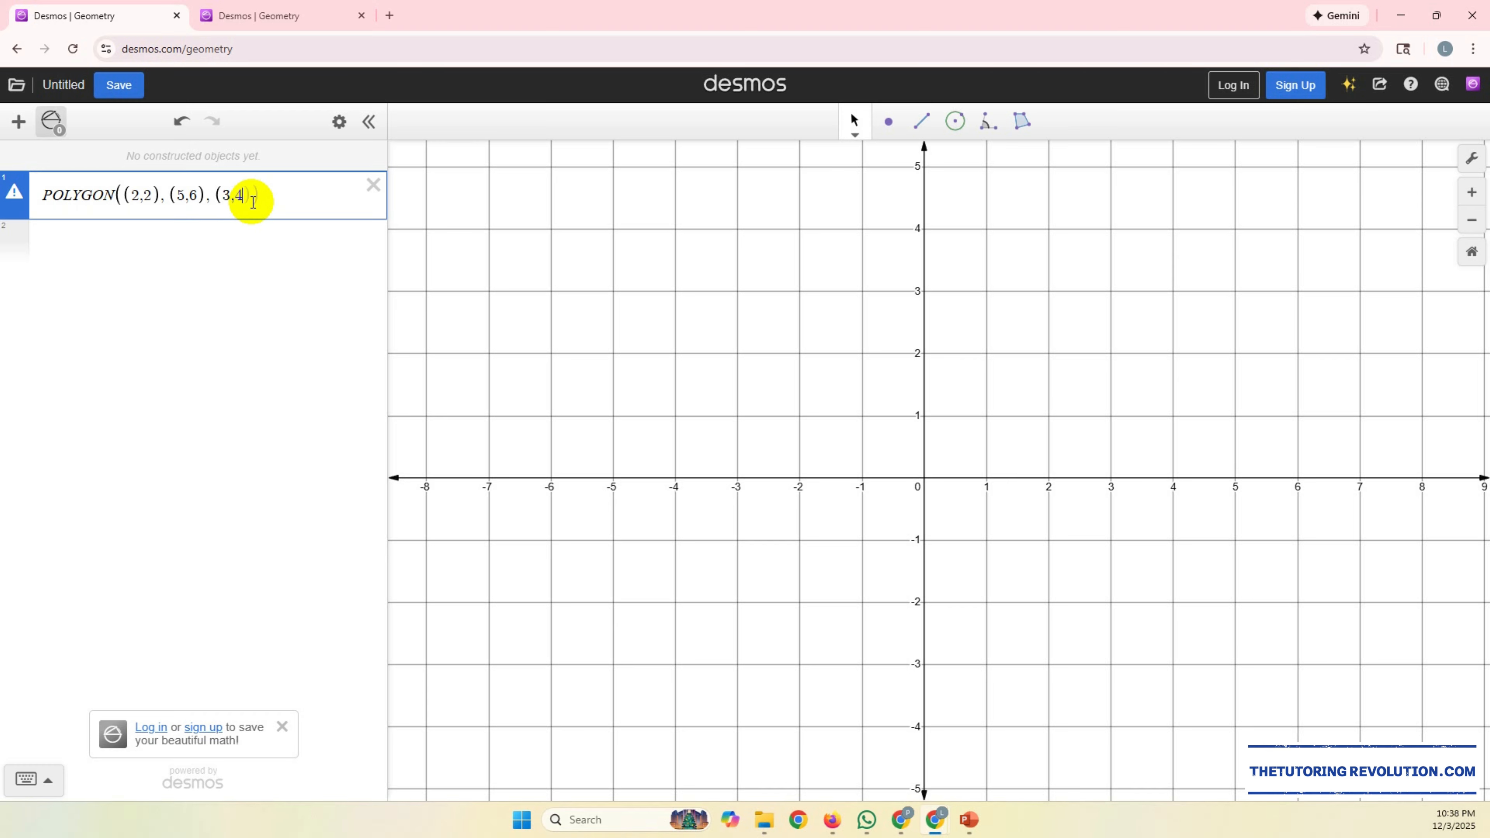
key(Return)
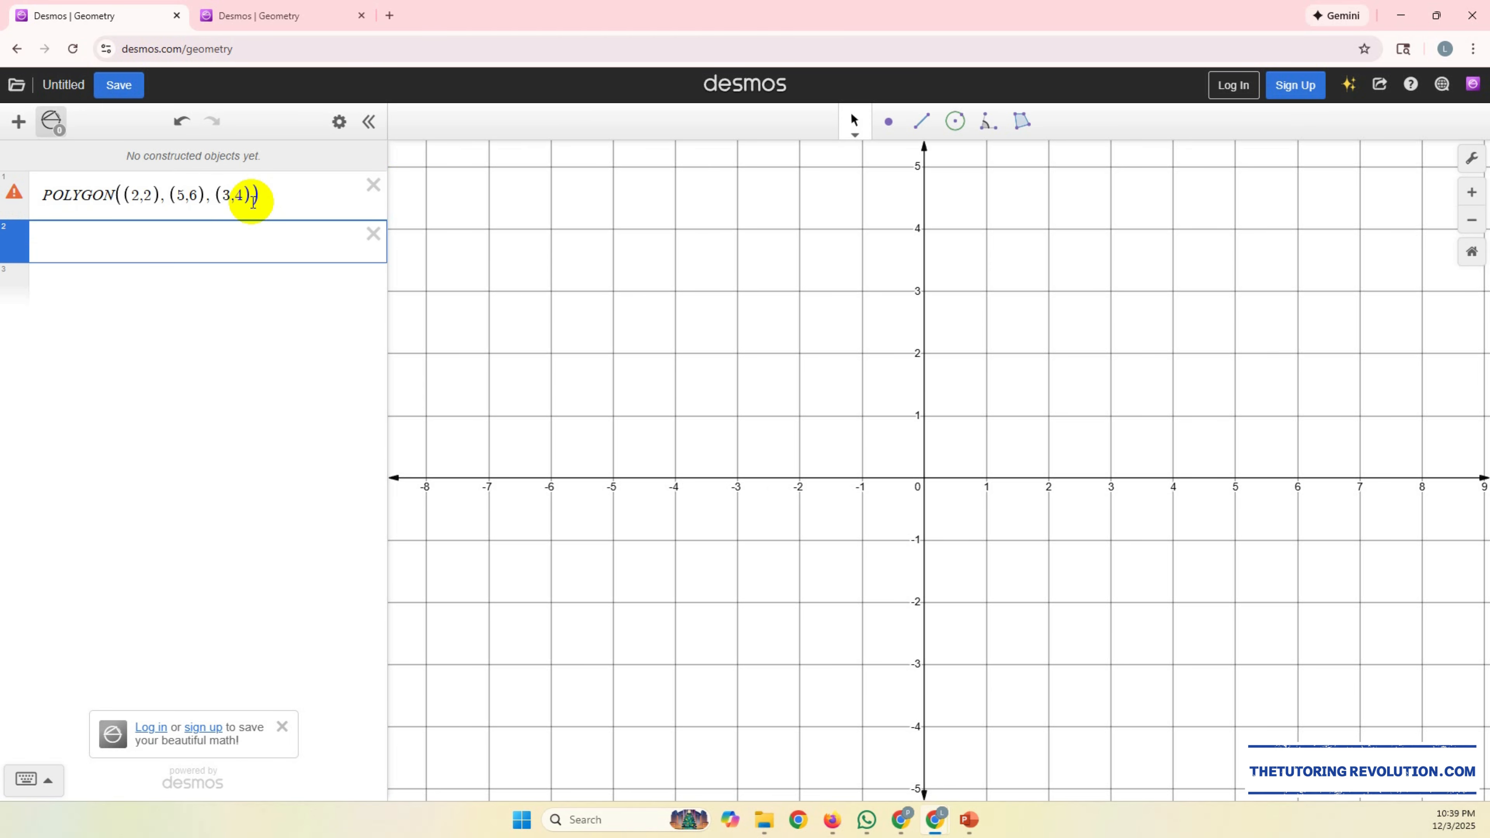
Step: Rewrite the function name in the expression as lowercase polygon, keeping the three coordinate pairs
click(116, 195)
key(BackSpace)
key(BackSpace)
key(BackSpace)
key(BackSpace)
key(BackSpace)
key(BackSpace)
key(BackSpace)
text(PO)
key(BackSpace)
key(BackSpace)
text(poly)
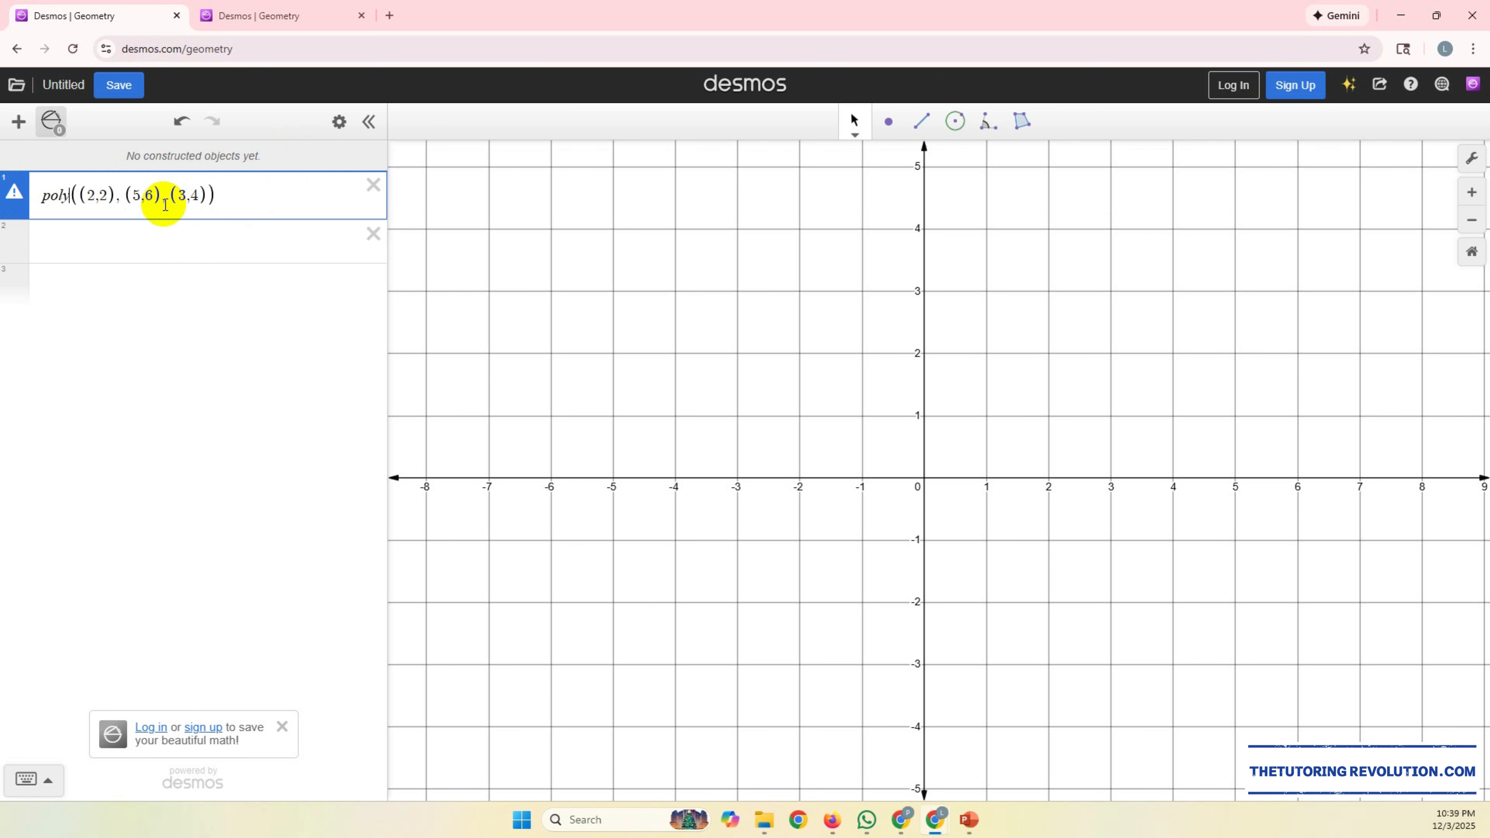
text(gon)
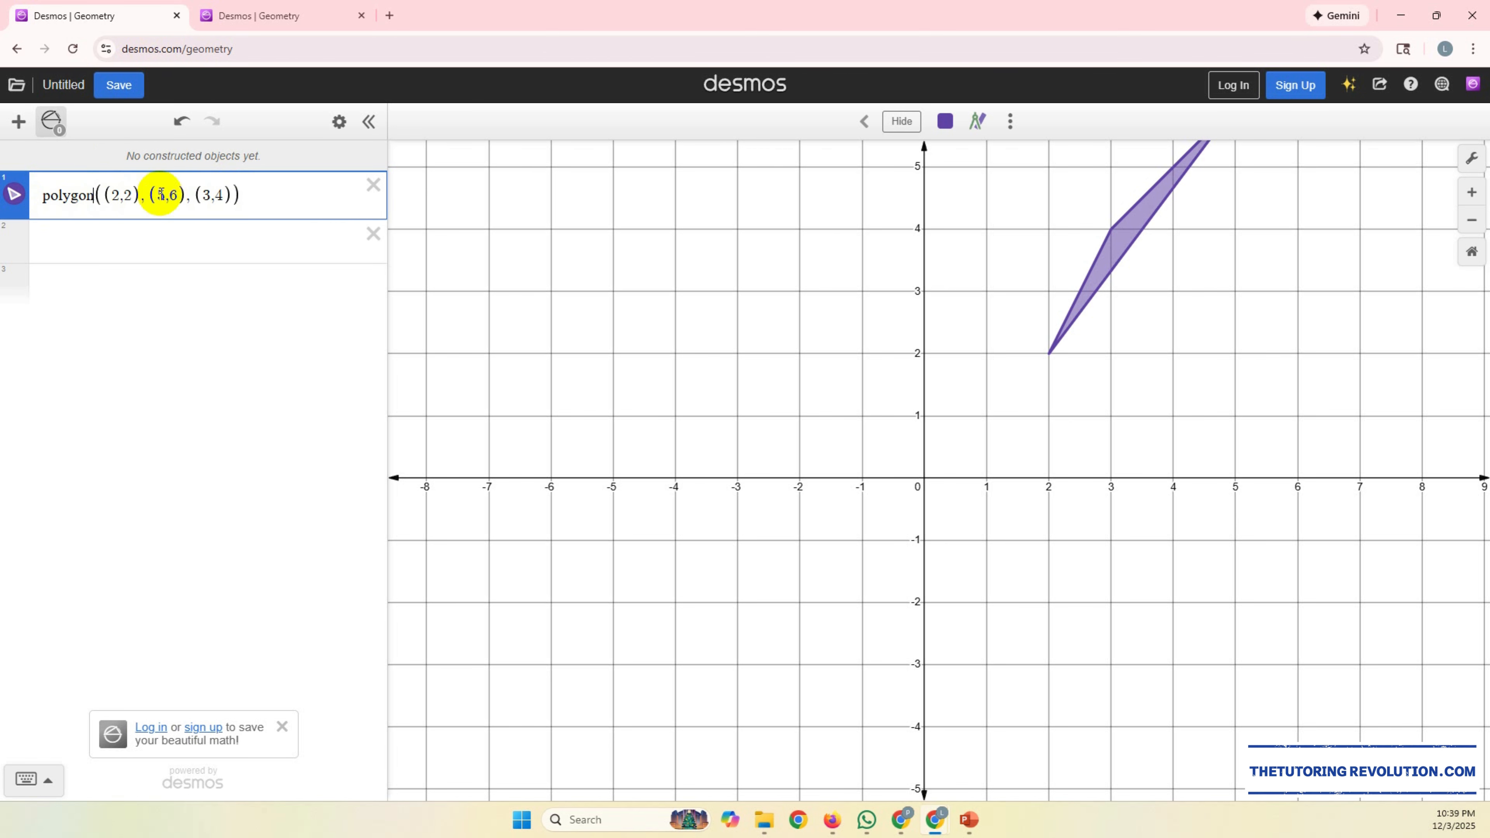
Step: View the whole plotted triangle on the grid and delete its polygon expression
drag(1353, 346, 1248, 469)
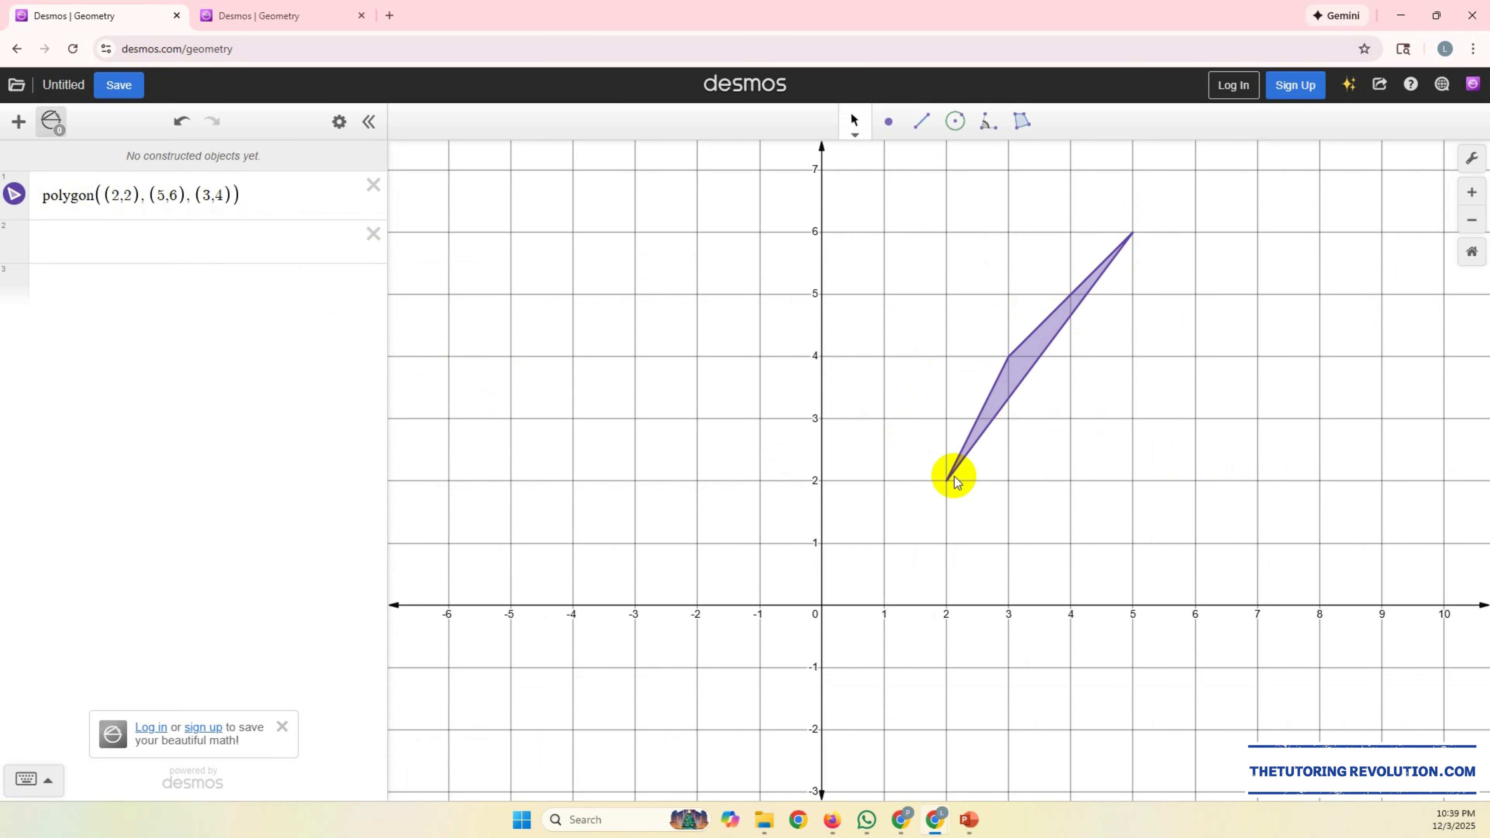
scroll(1197, 346, up, 1)
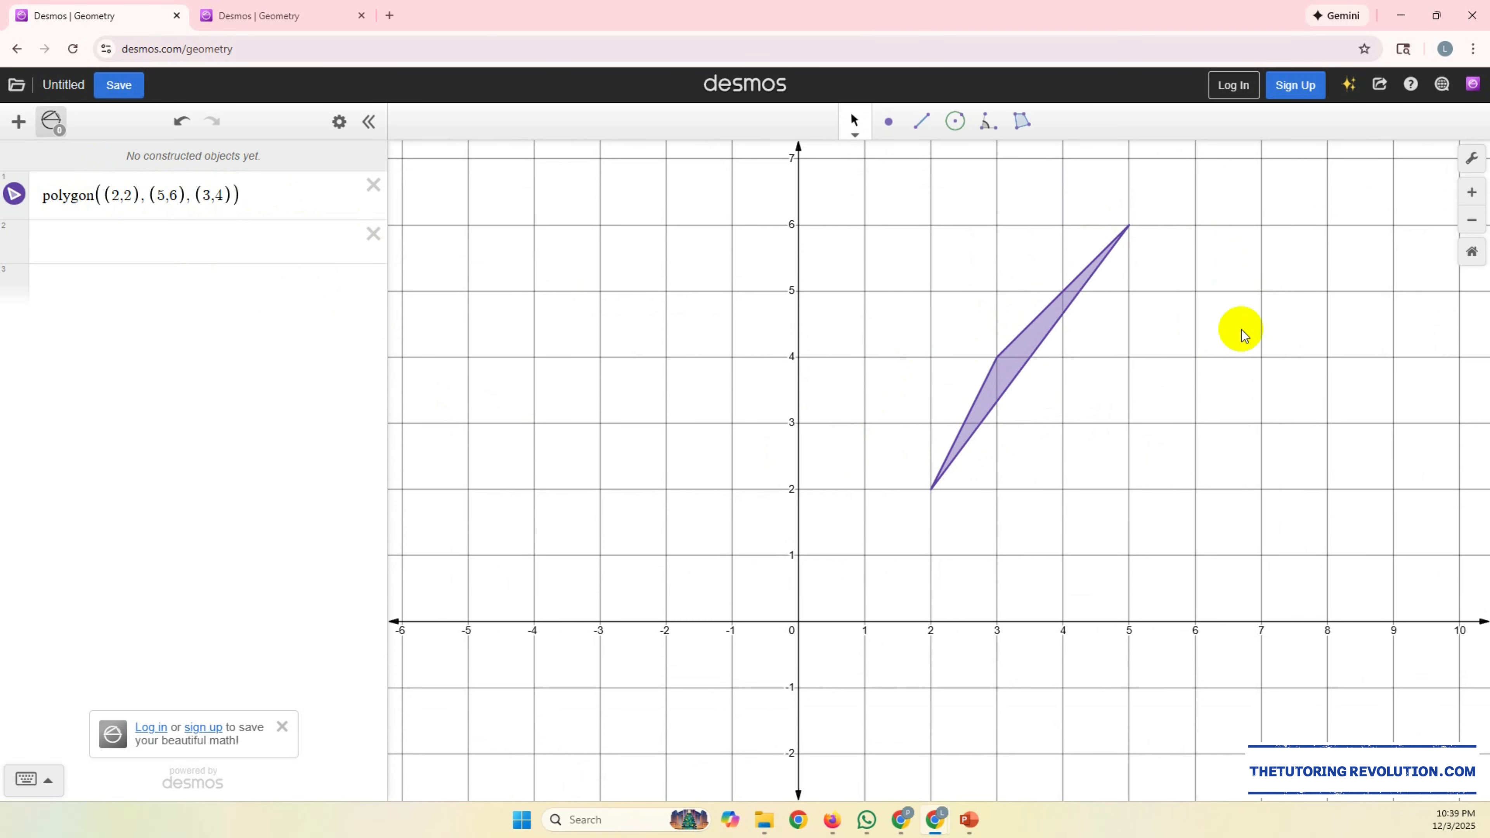
click(1471, 193)
drag(1301, 345, 1129, 449)
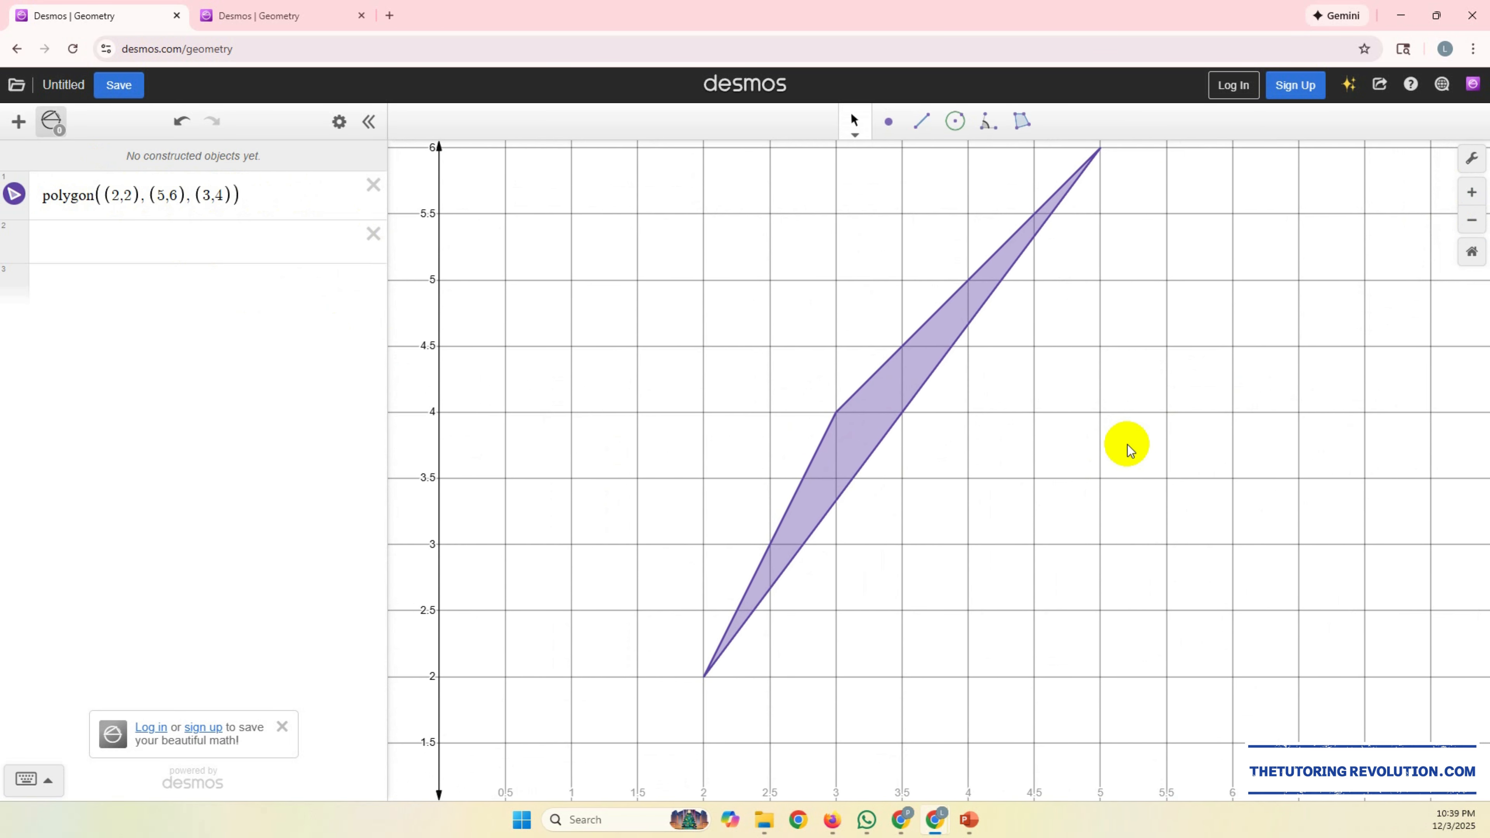
click(1471, 225)
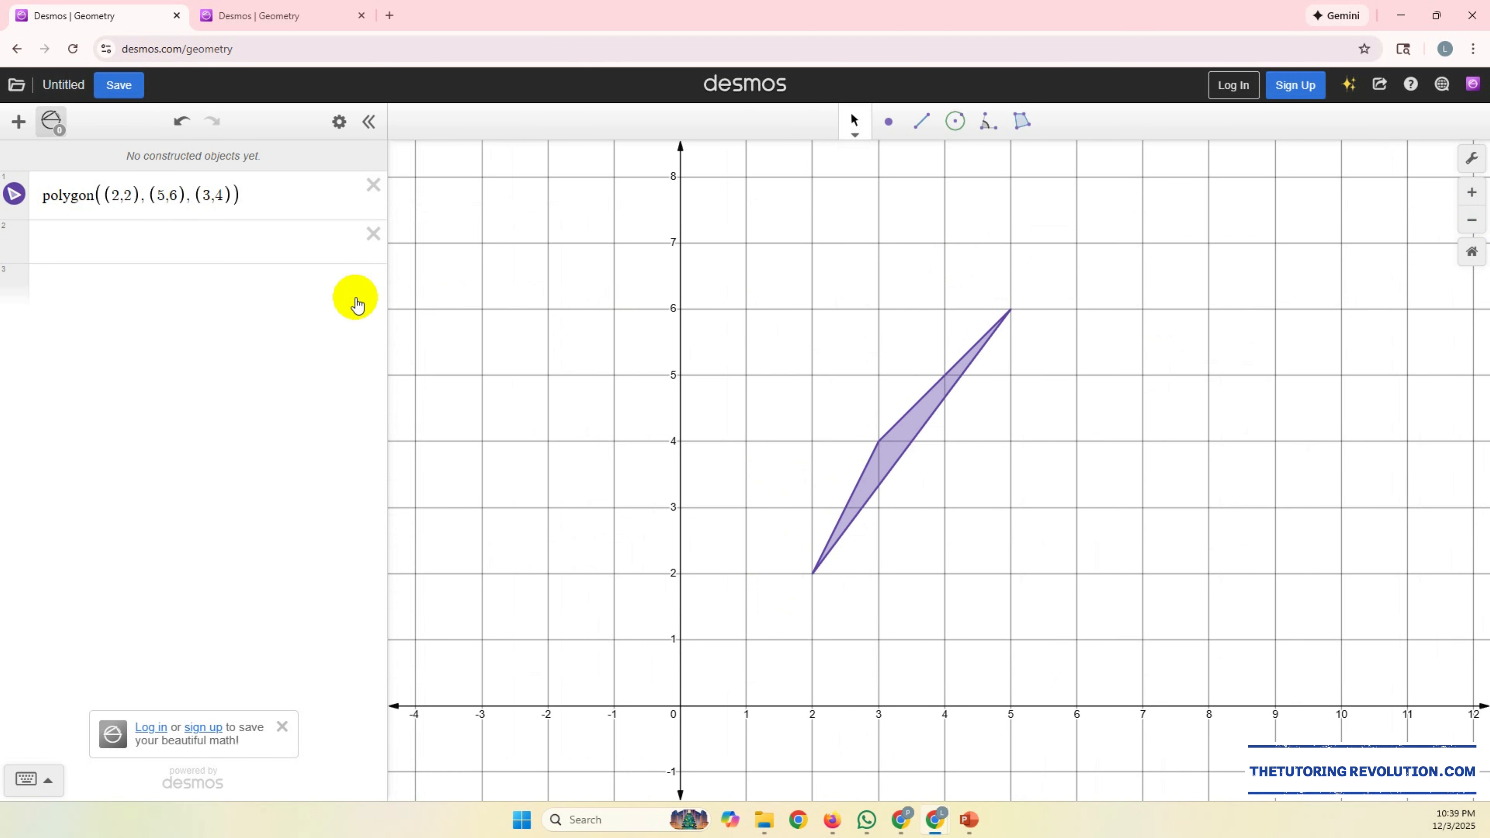
click(157, 244)
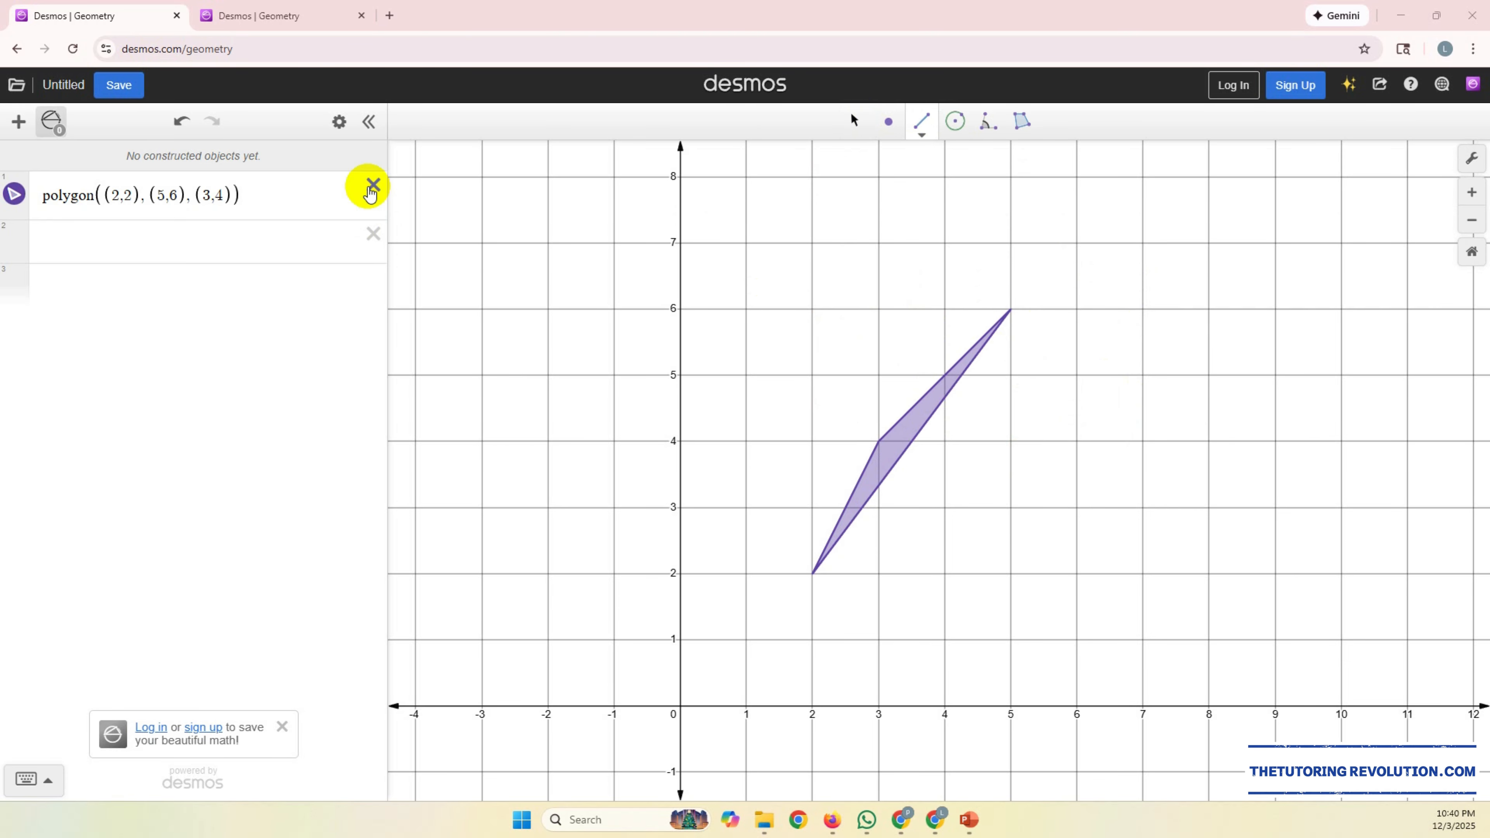
click(371, 188)
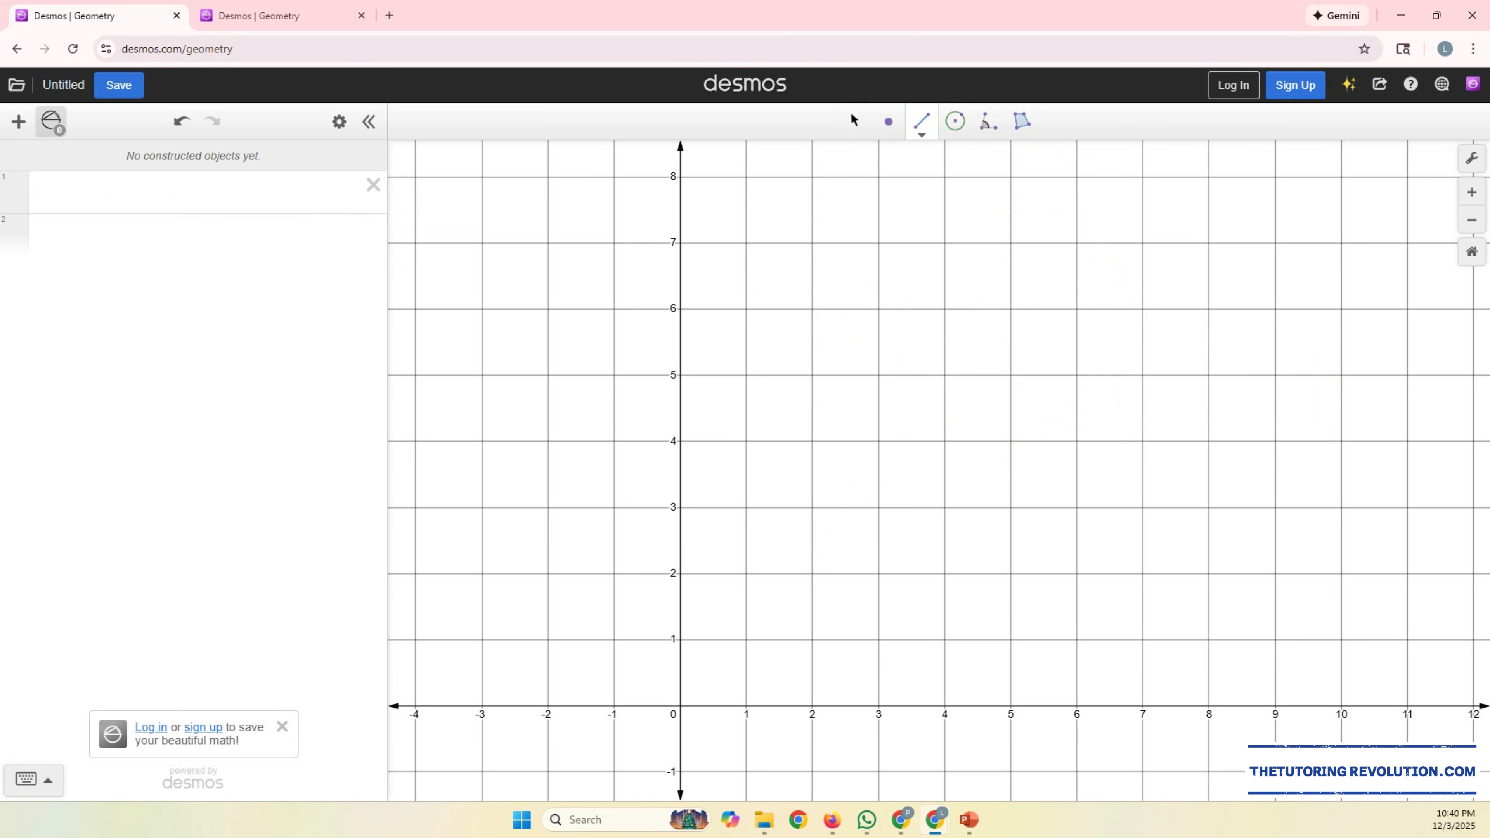
Step: Switch to PowerPoint and place its window with the parallelogram ABCD question beside the Desmos expression list
key(alt+Tab)
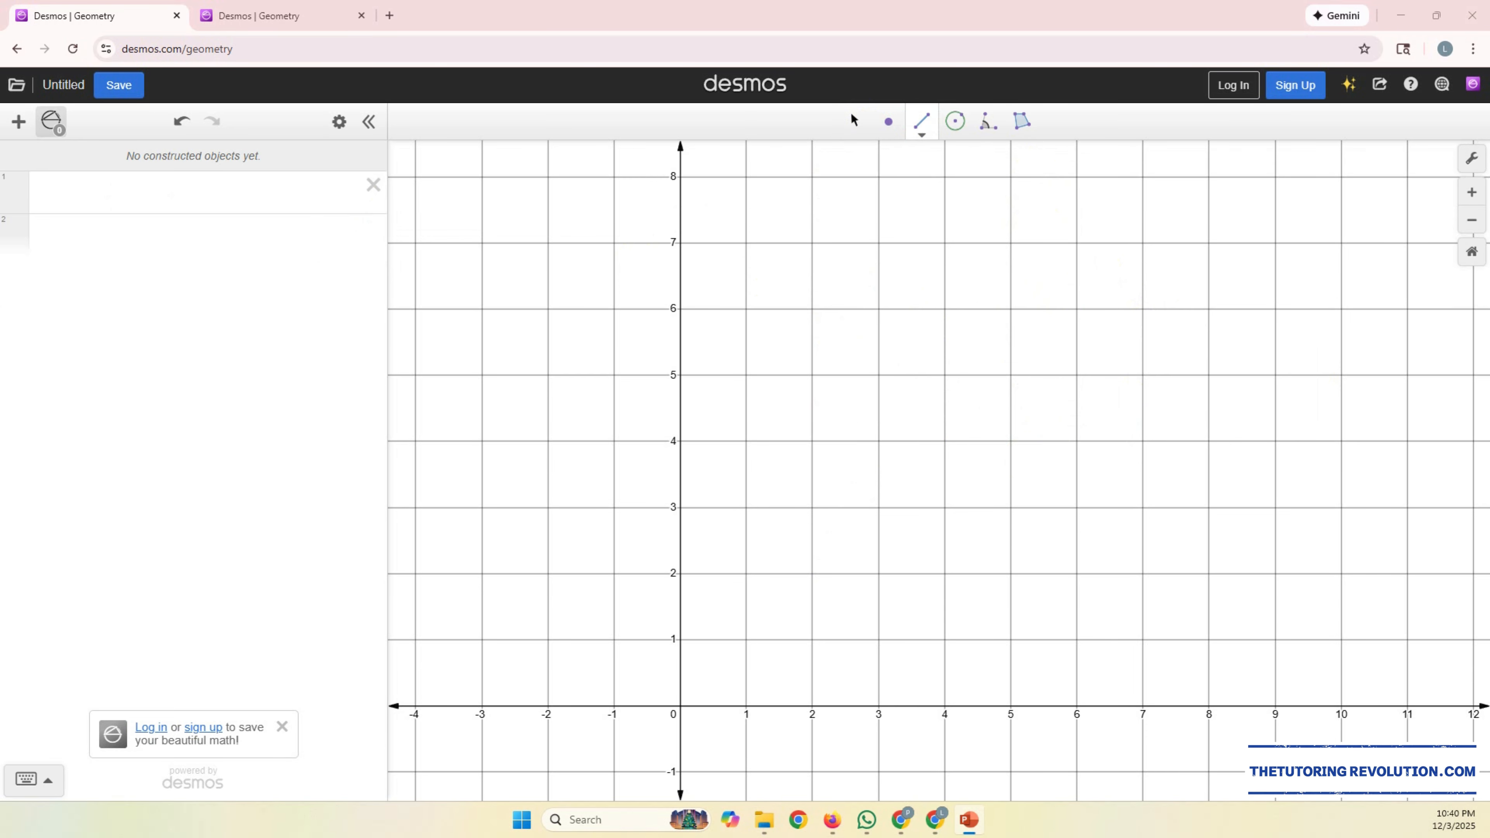
drag(1290, 194, 725, 128)
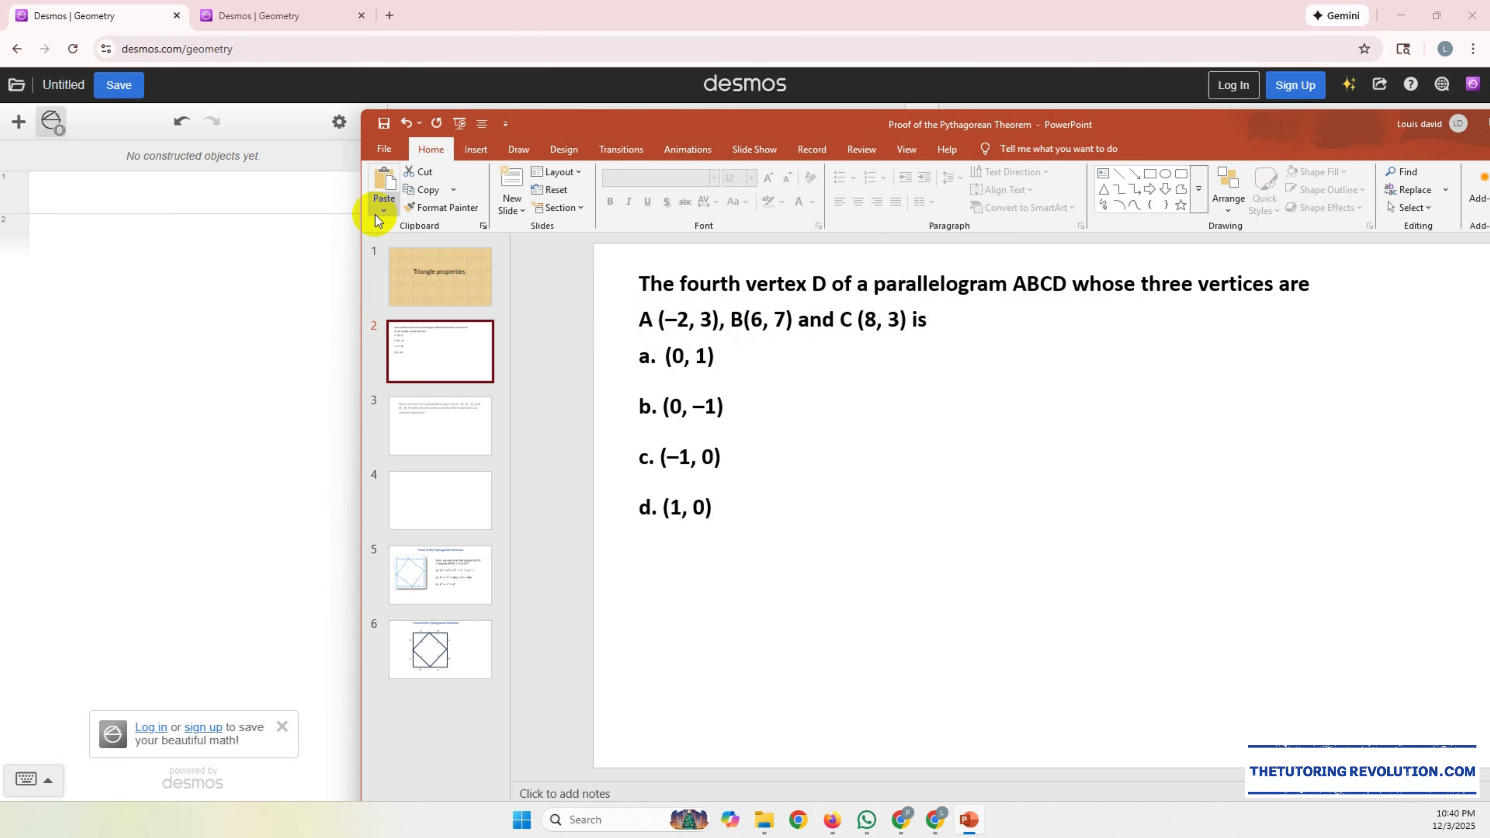
drag(360, 213, 502, 216)
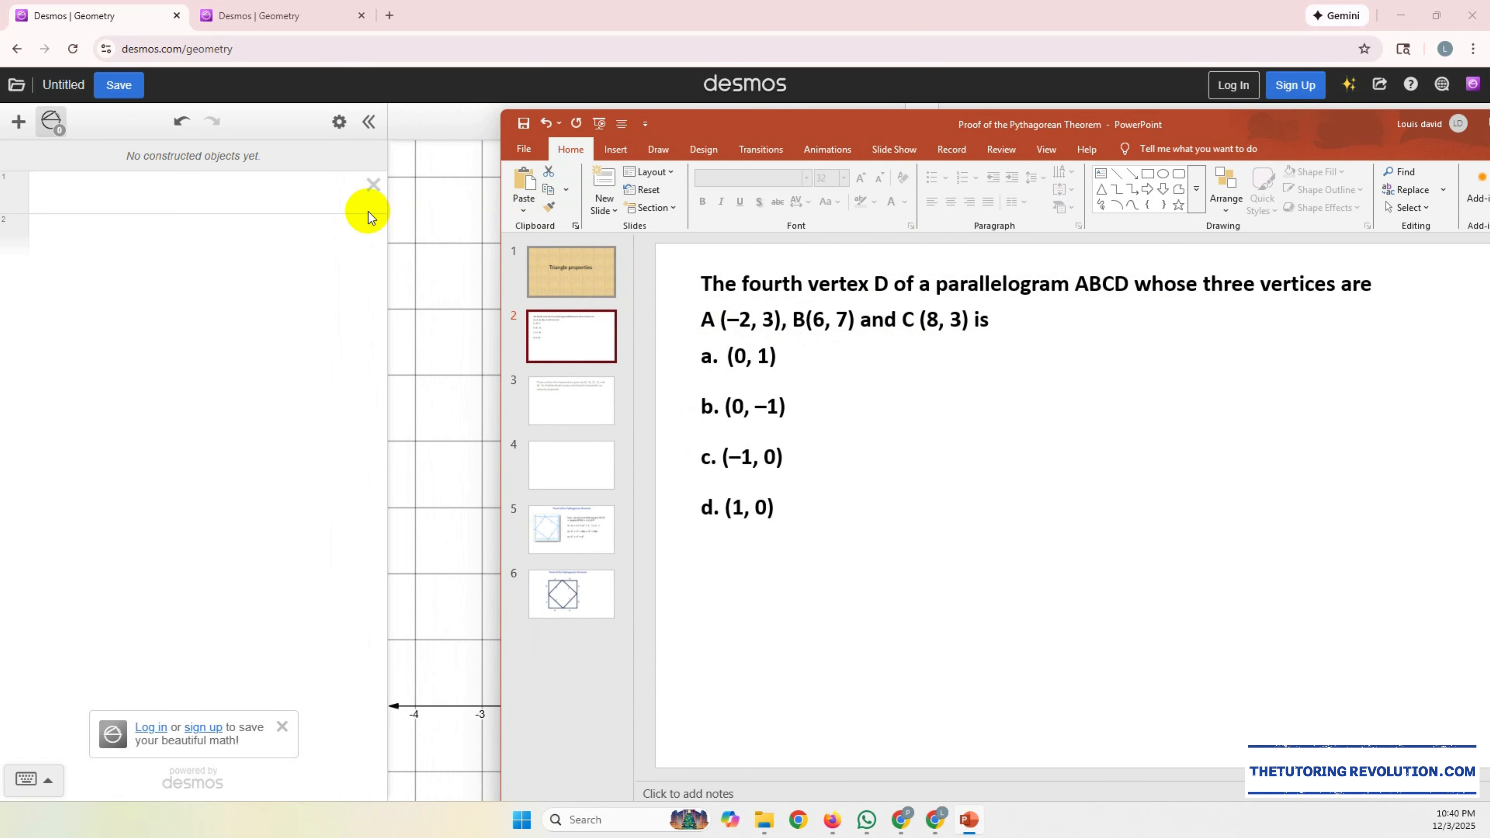
Step: Switch back to Desmos, plot the point (-2,3) in the expression list and label it A
click(206, 187)
text((-2,3))
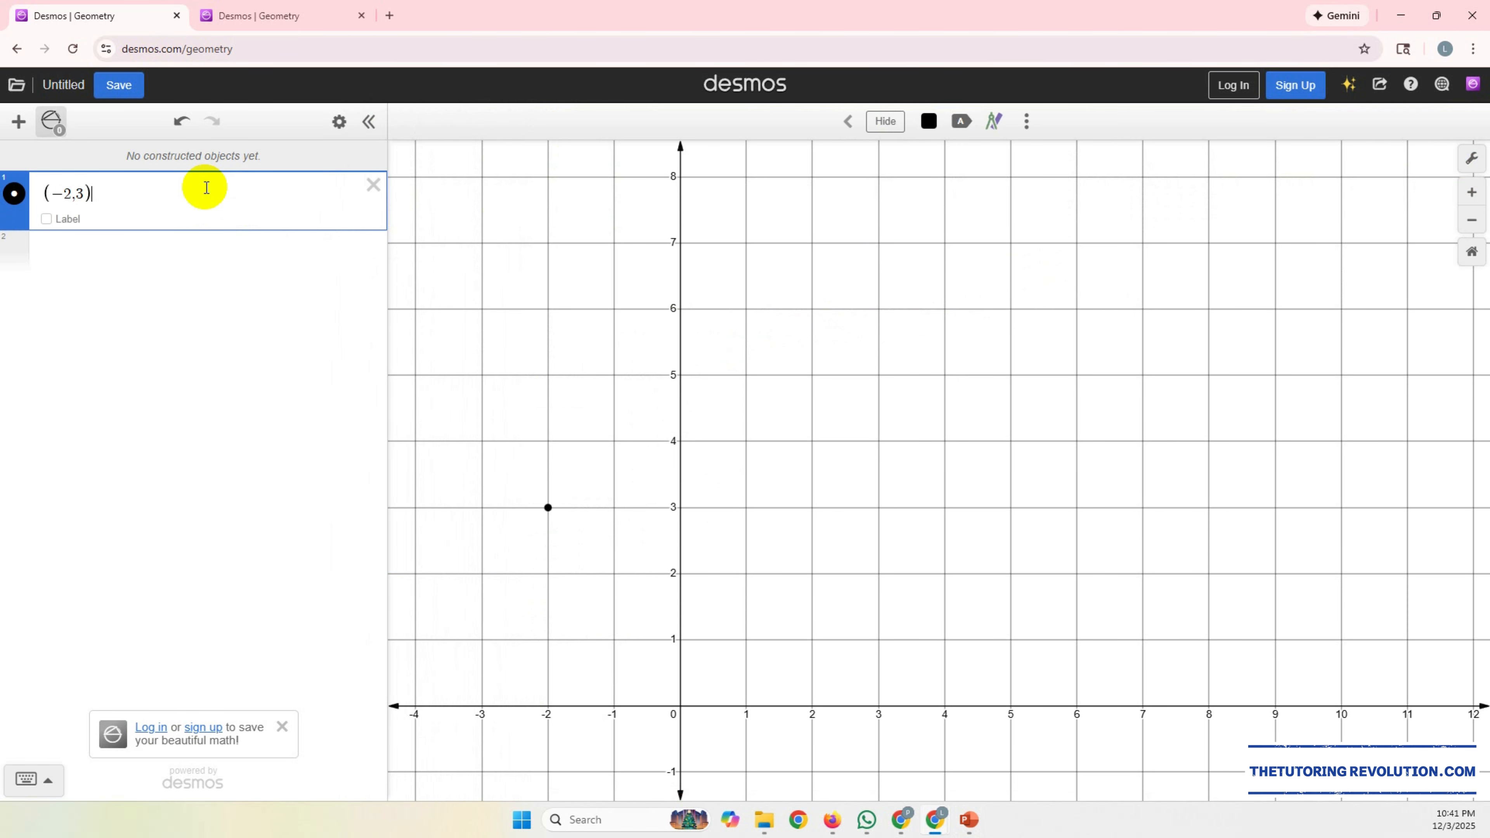
click(58, 220)
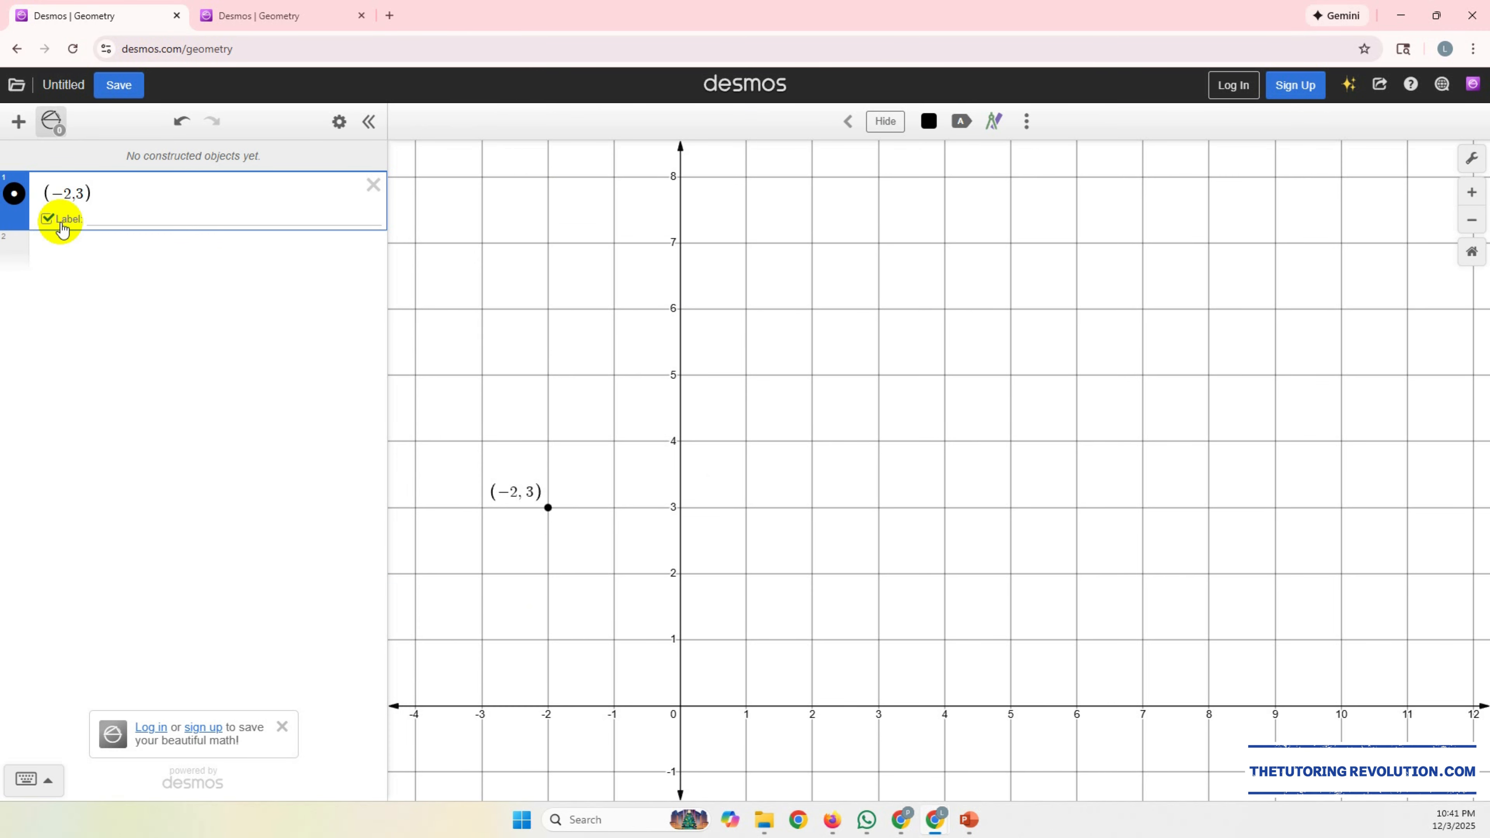
text(a)
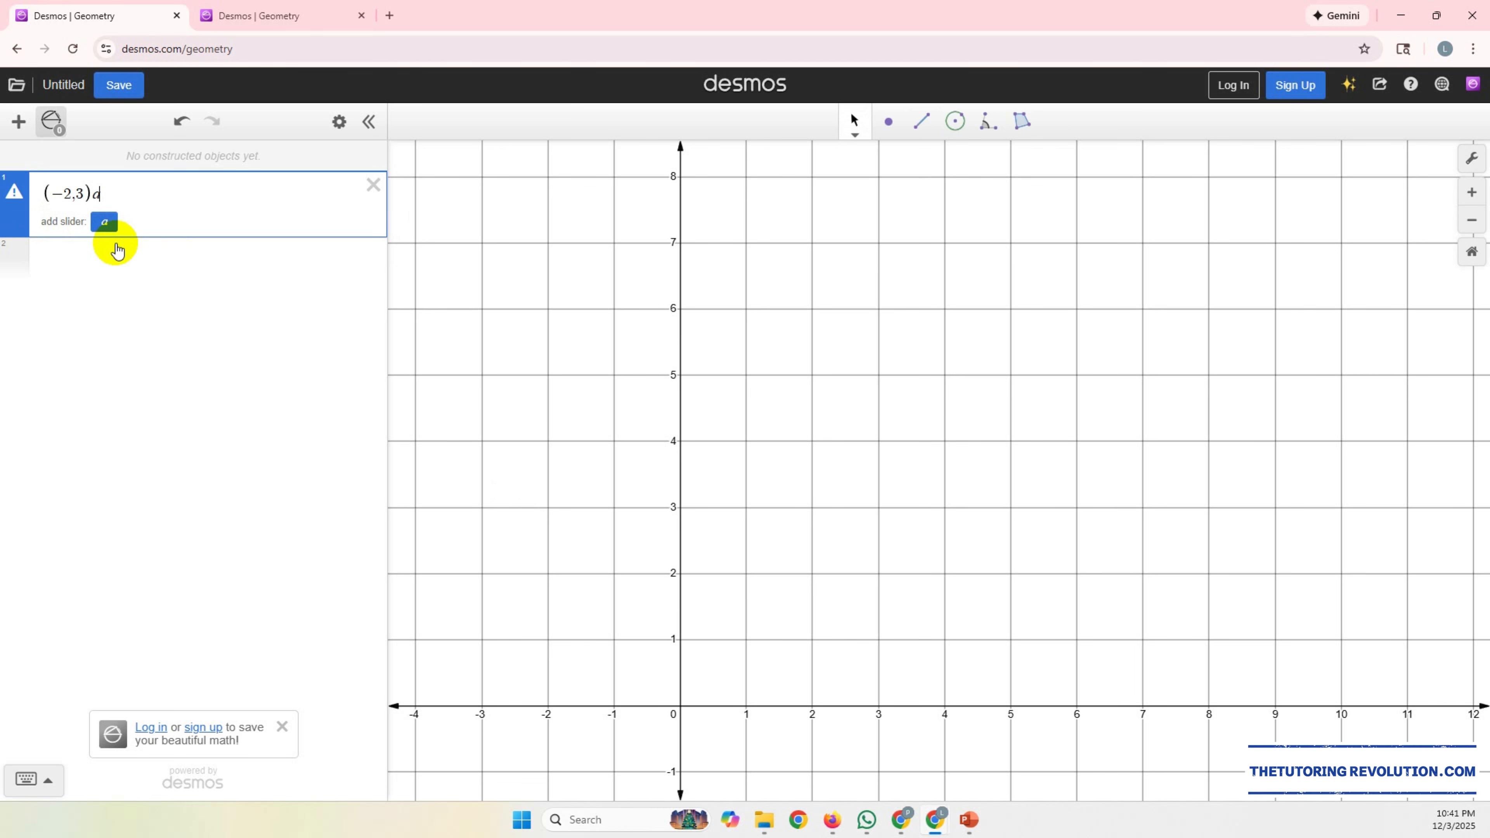
key(BackSpace)
click(144, 222)
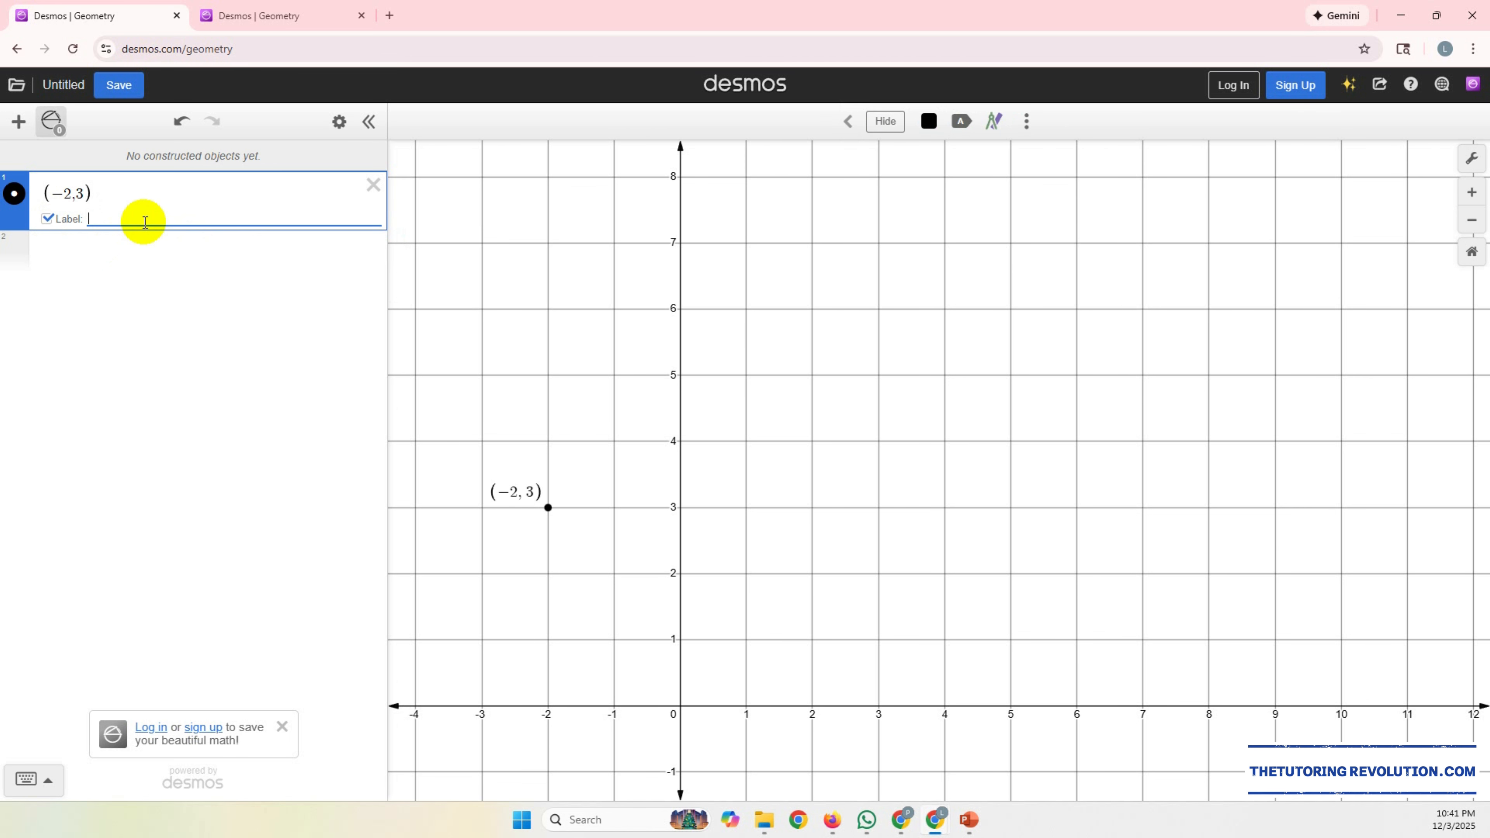
text(A)
click(84, 246)
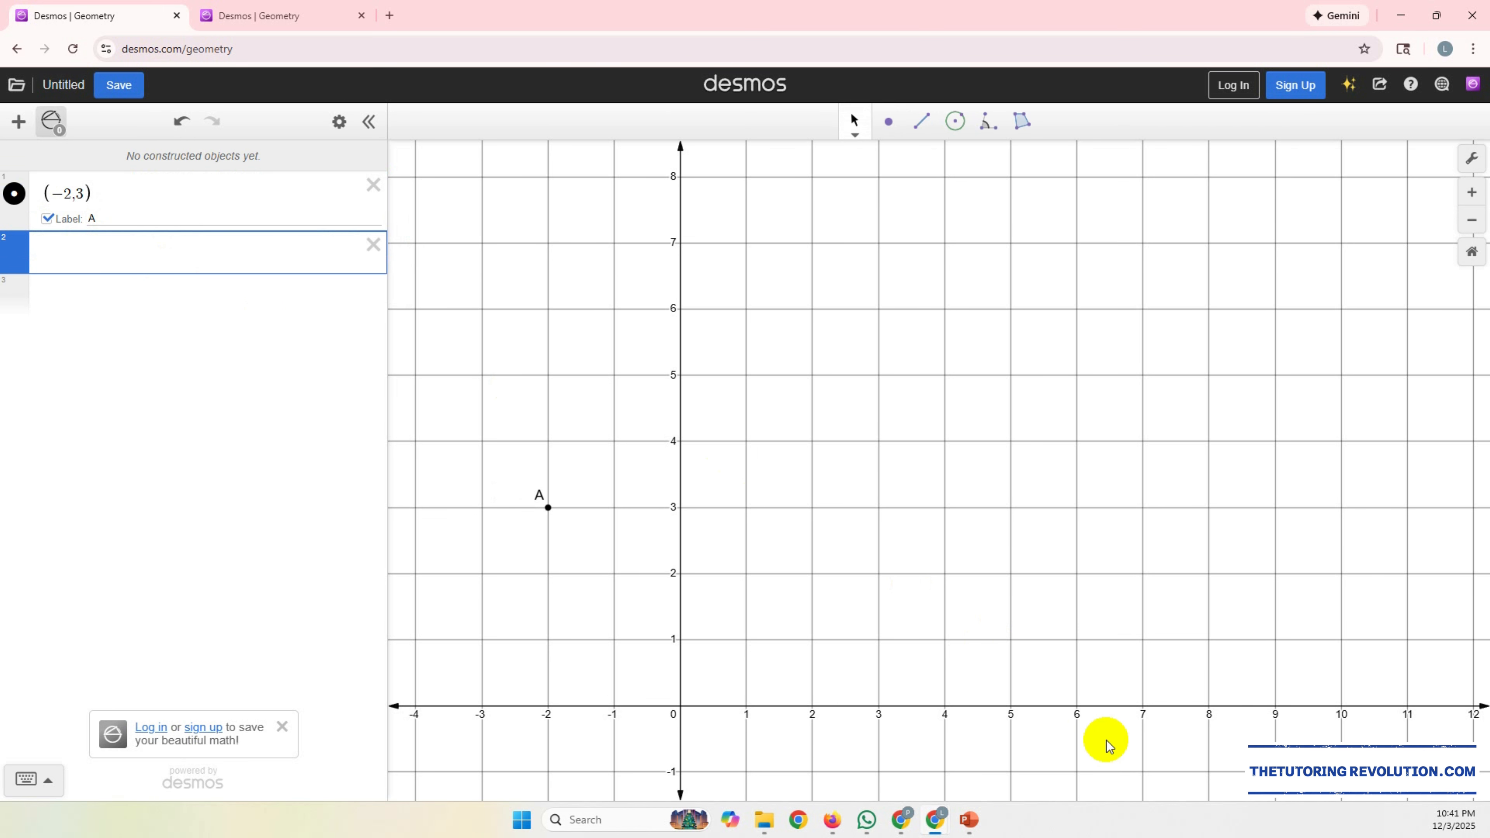
Step: Consult the question in PowerPoint for vertex B, plot it in Desmos at (6,7) and label it B
click(969, 819)
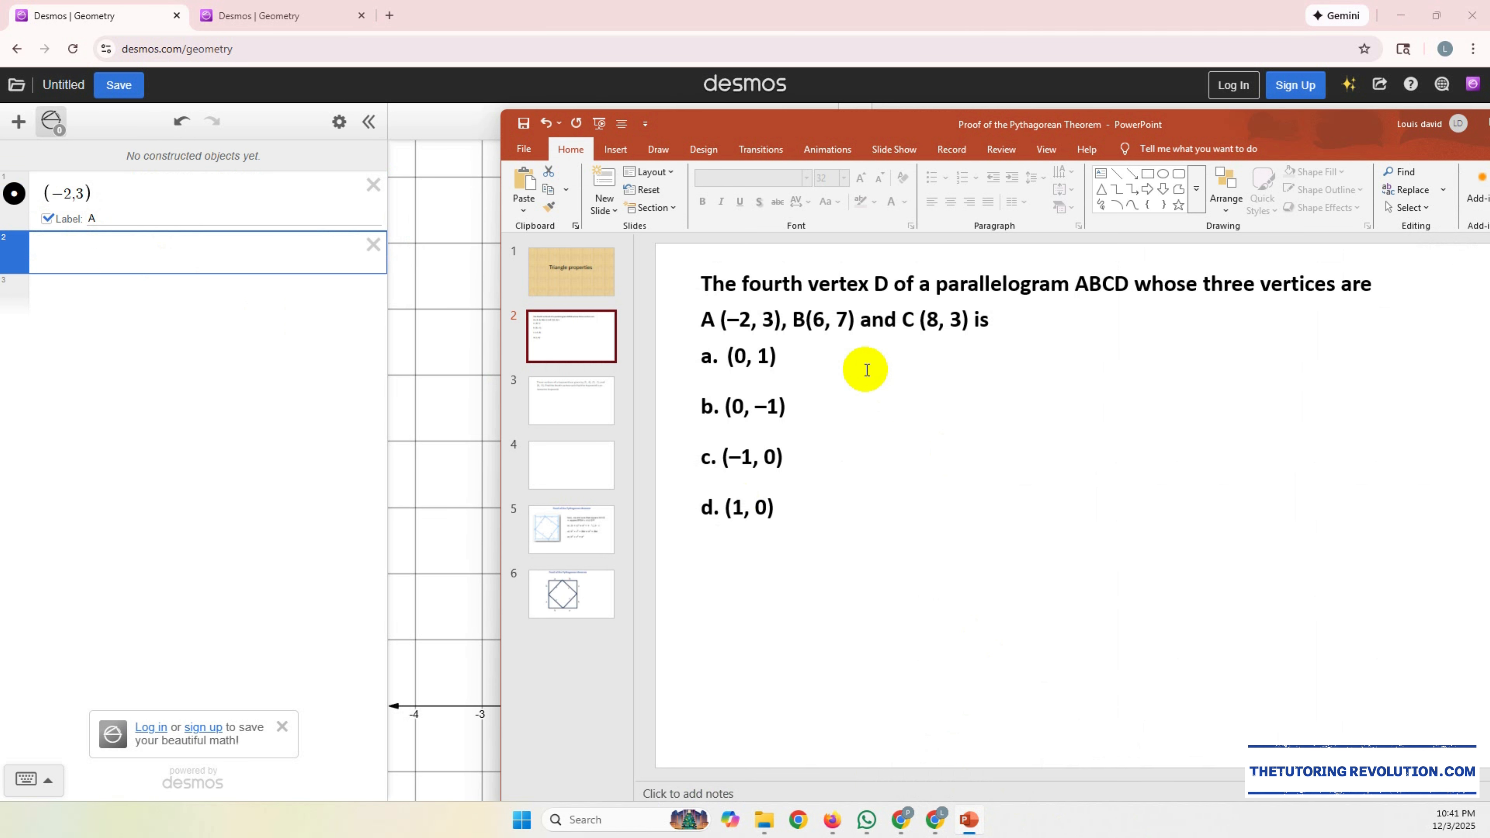
click(113, 260)
text(()
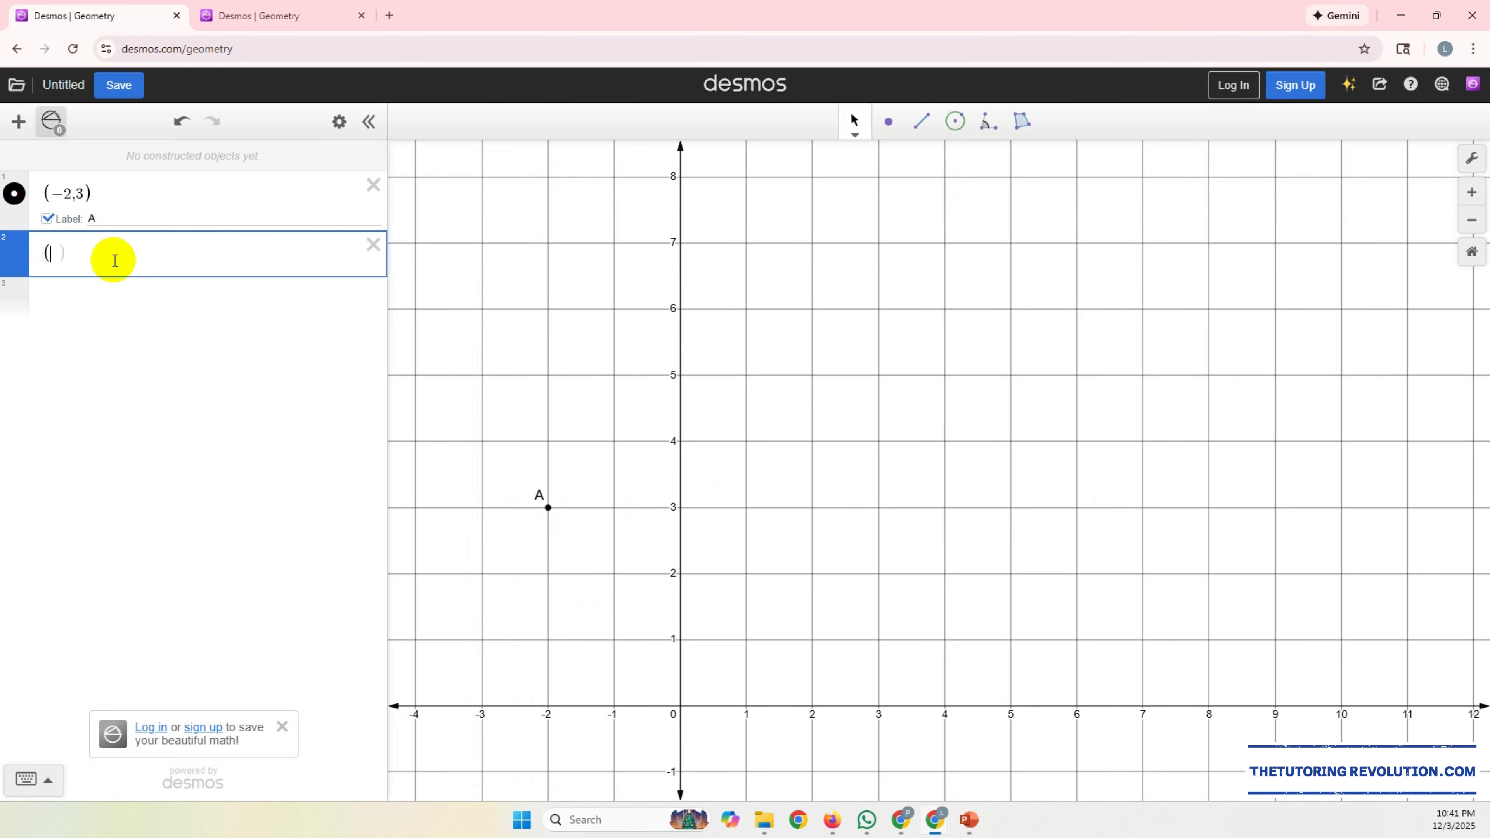
text(6,7)
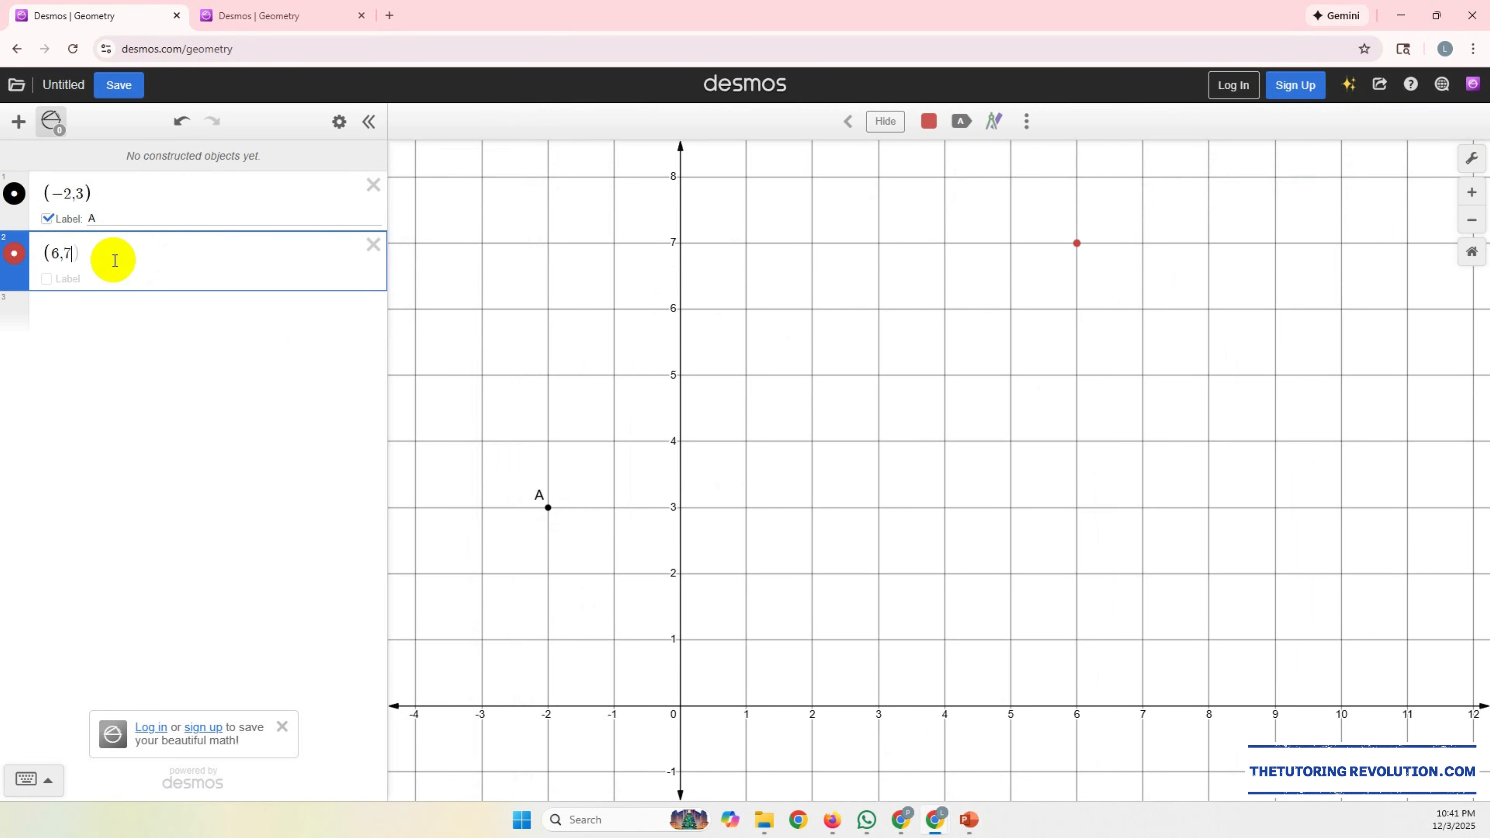
click(46, 279)
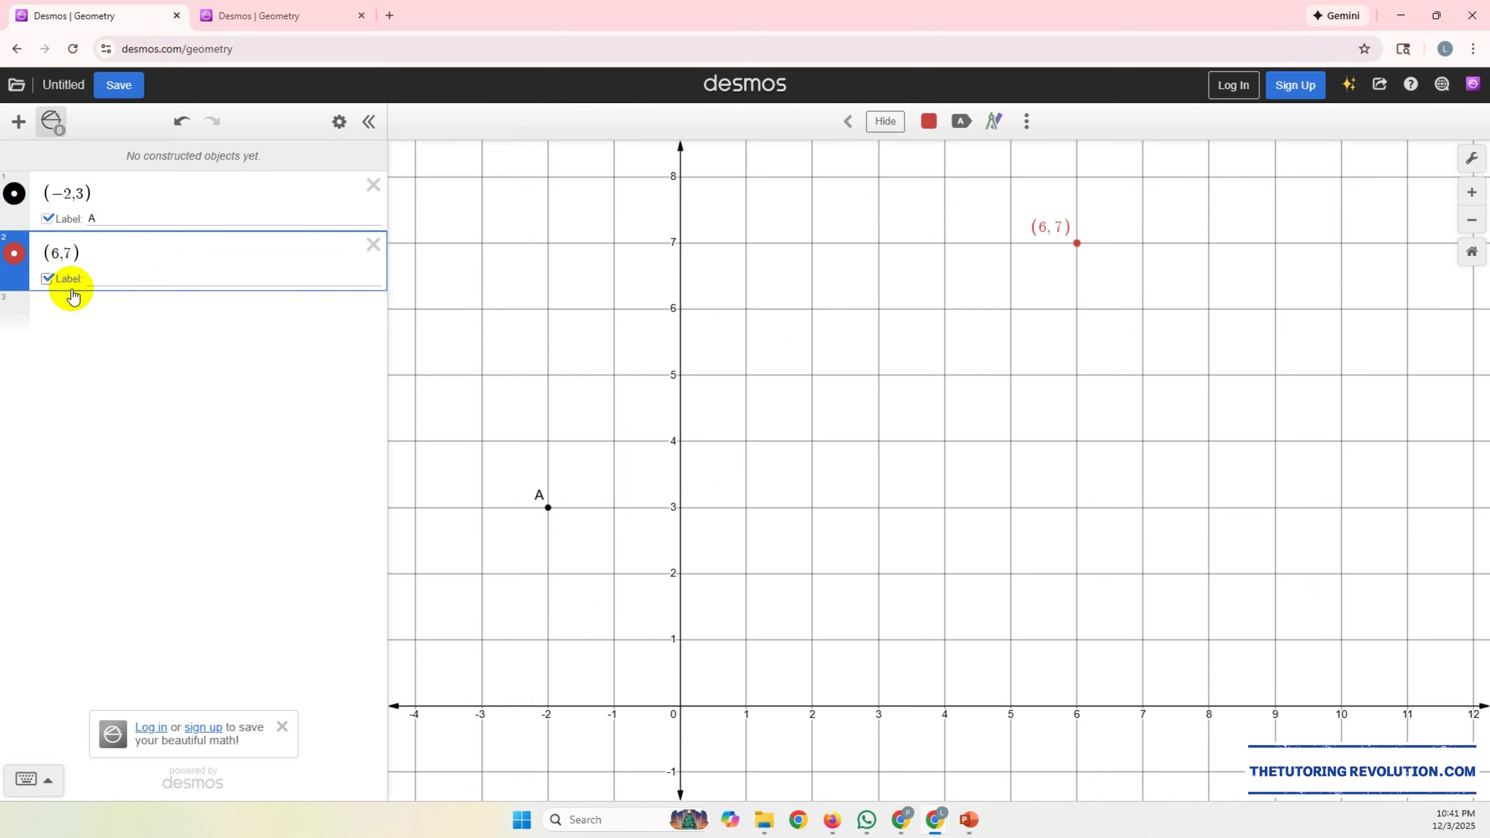
text(B)
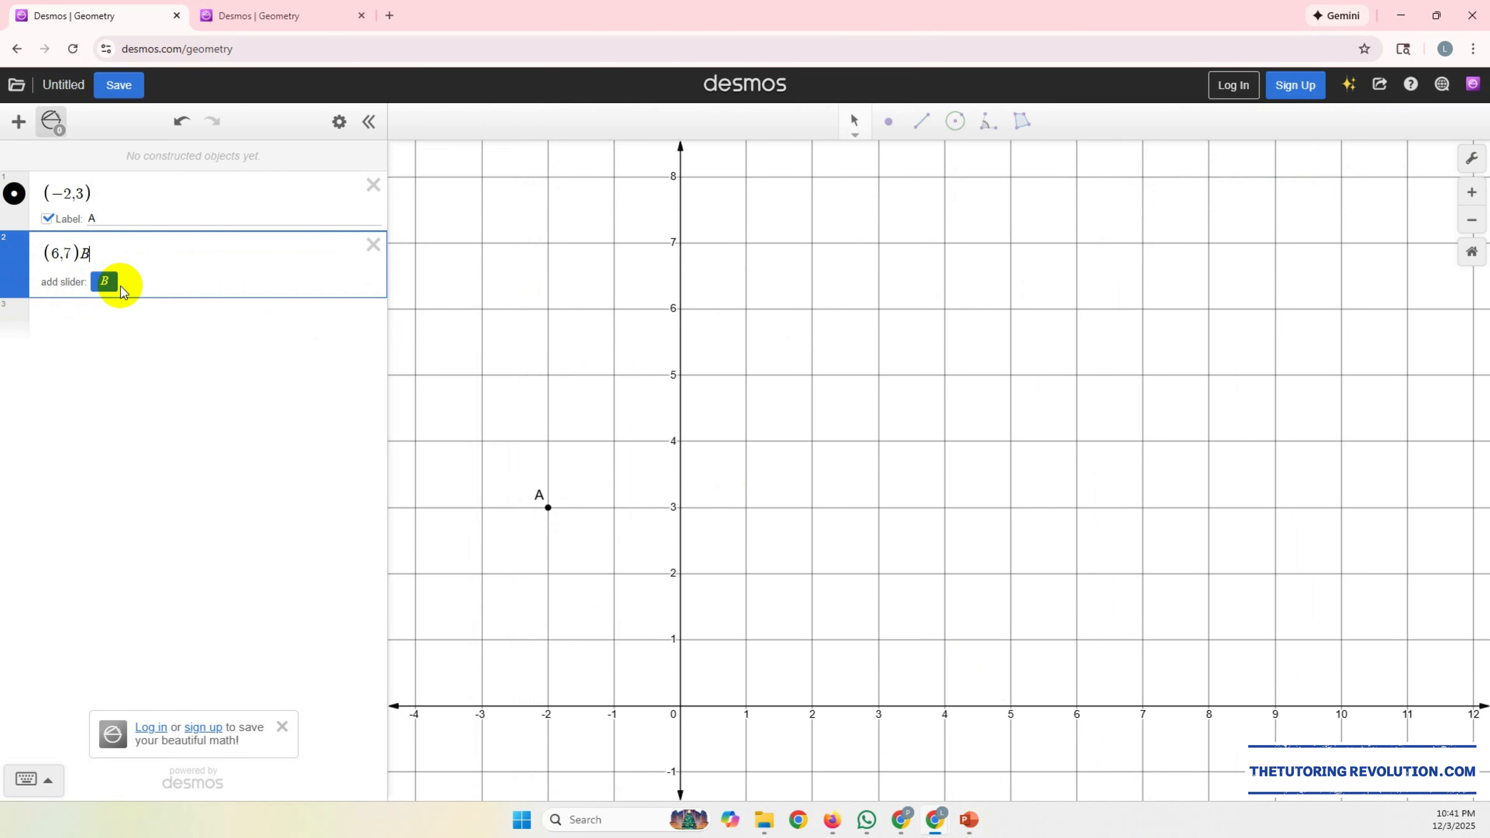
key(BackSpace)
click(156, 280)
text(B)
click(73, 312)
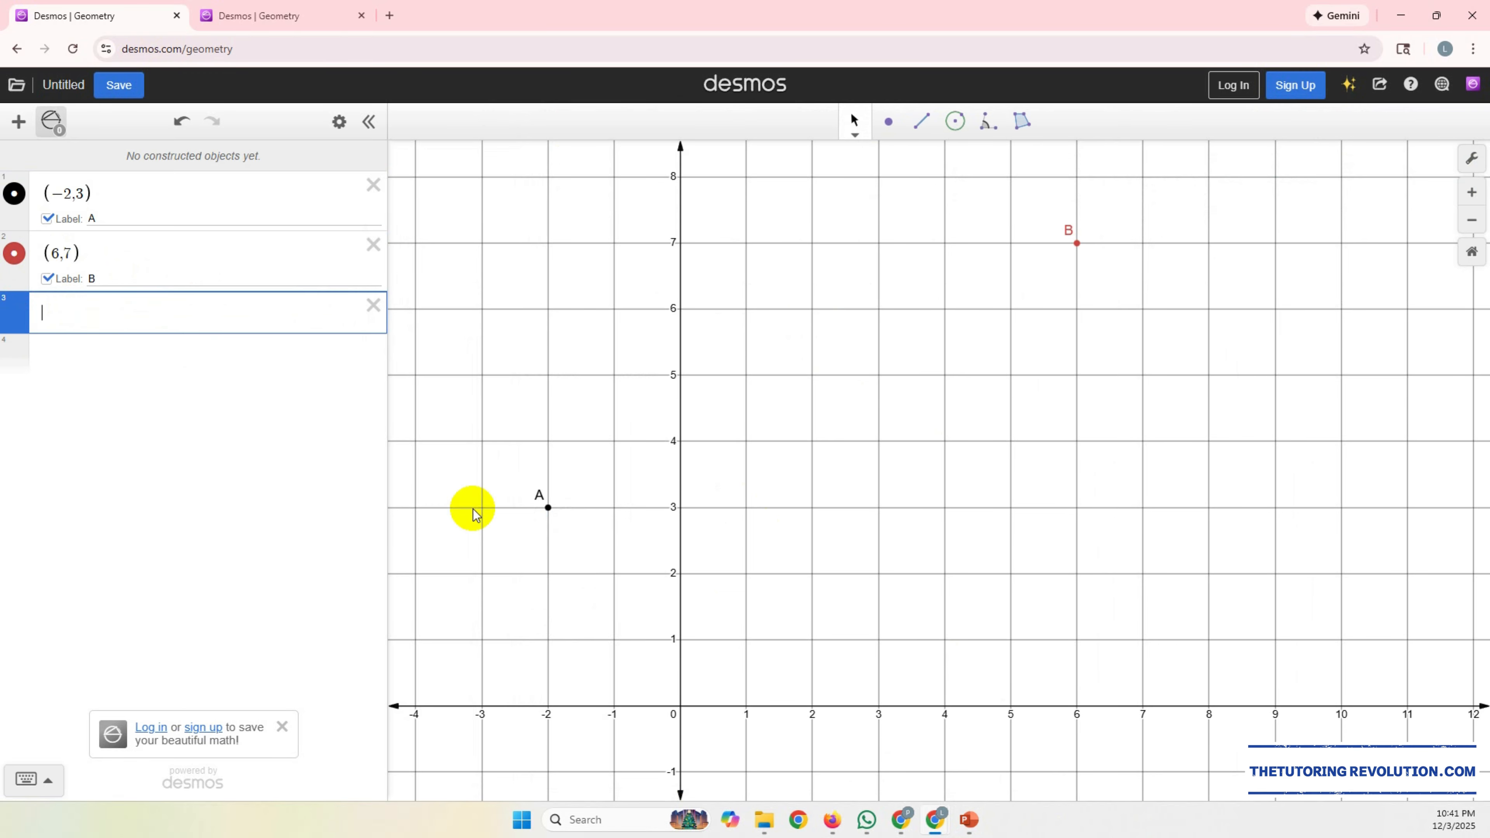
Step: Consult the question in PowerPoint for vertex C, plot it in Desmos at (8,3) and label it C
click(978, 828)
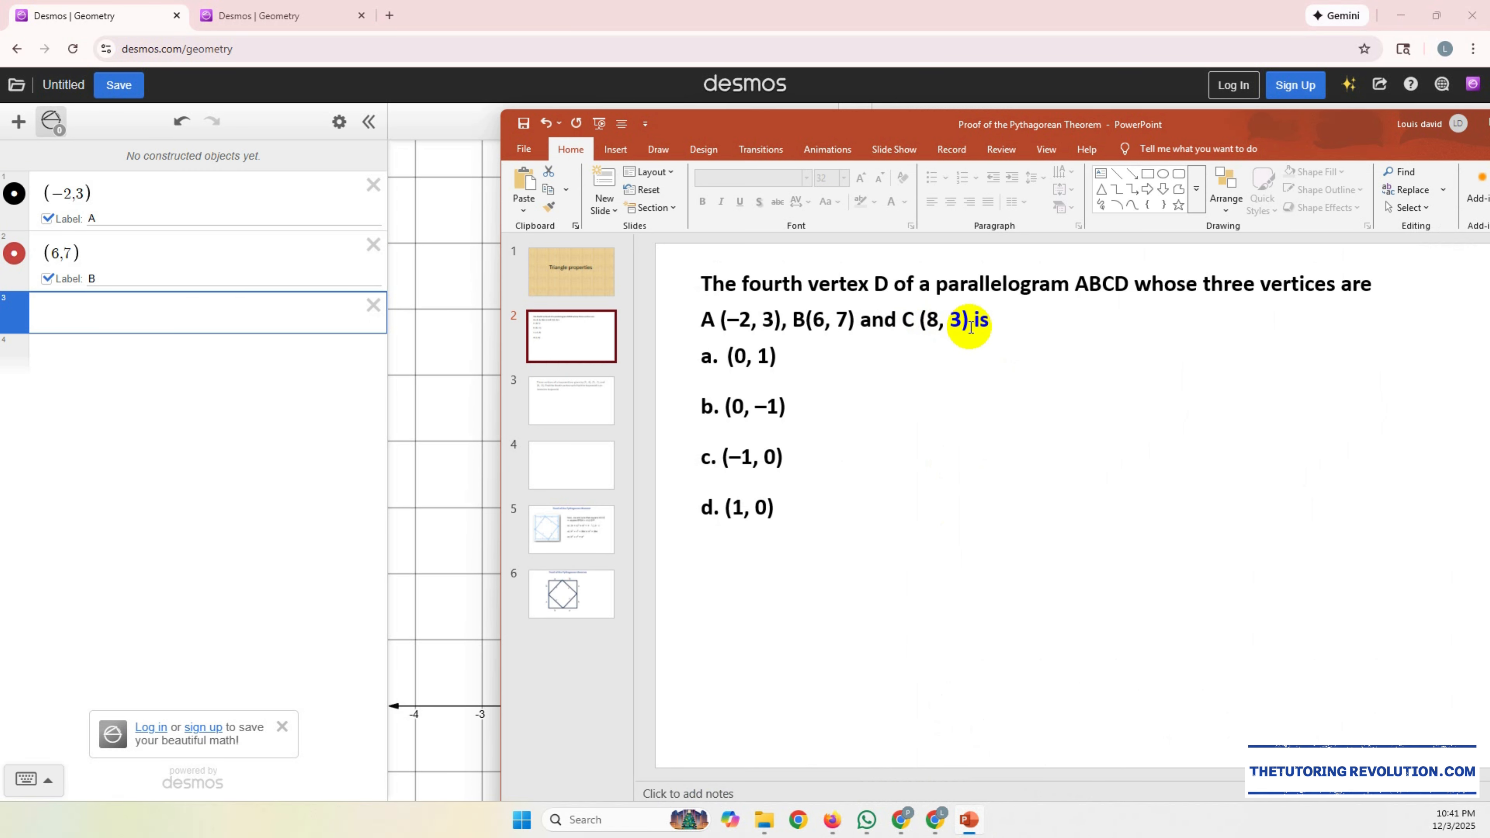
click(101, 310)
text(()
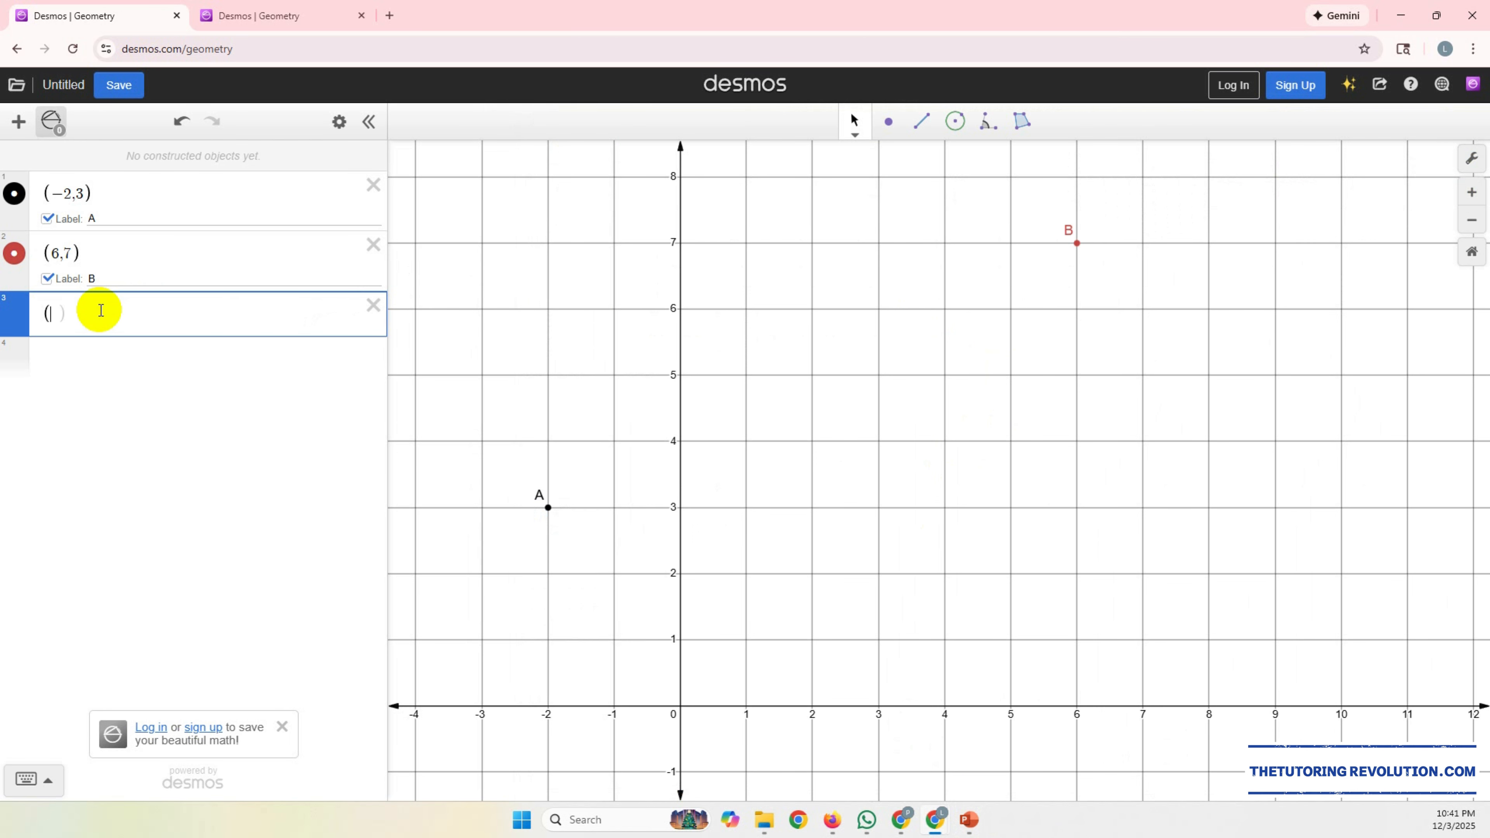
text(8,3)
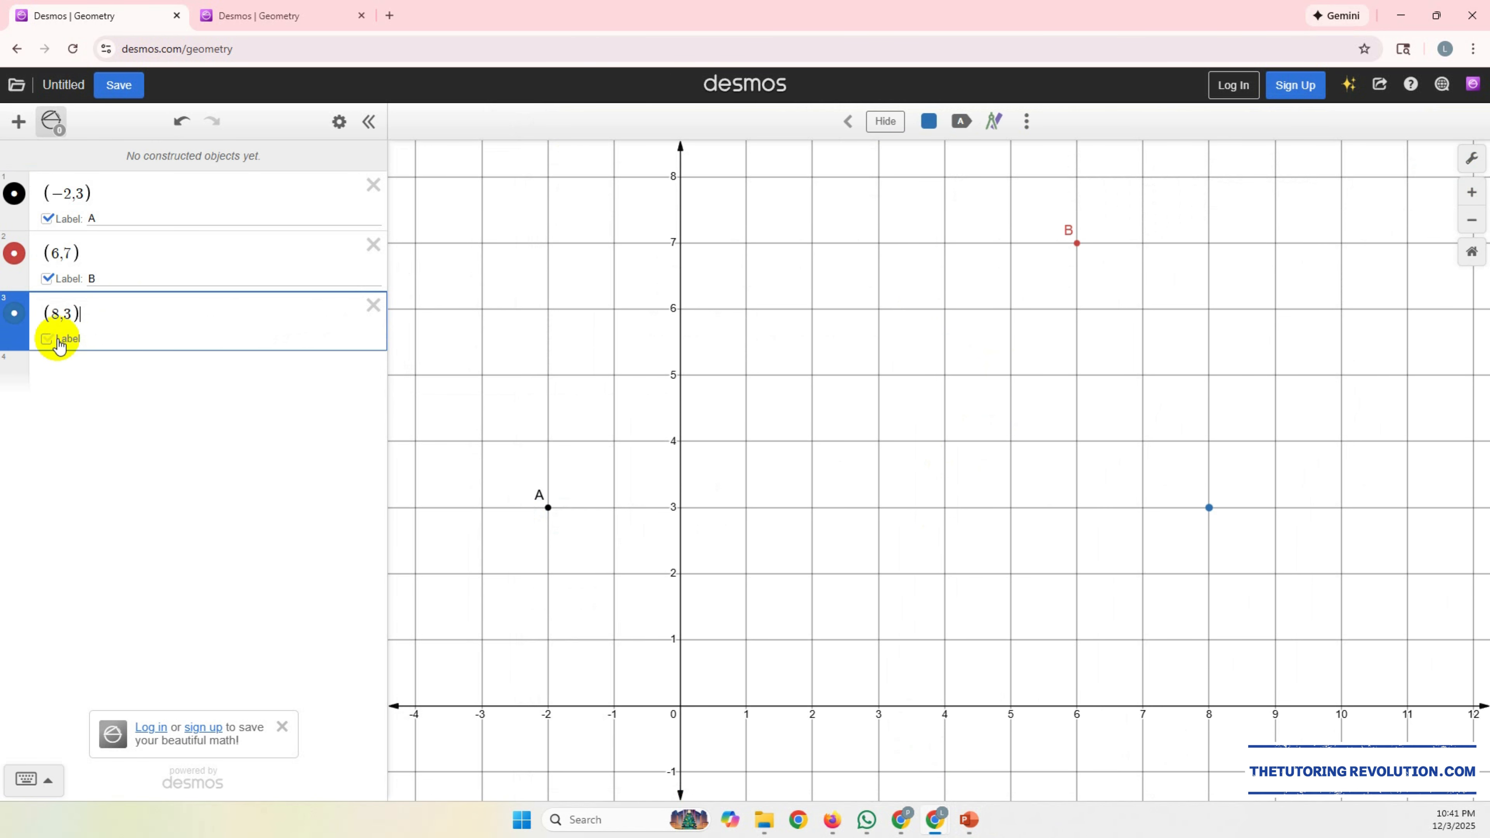
click(58, 341)
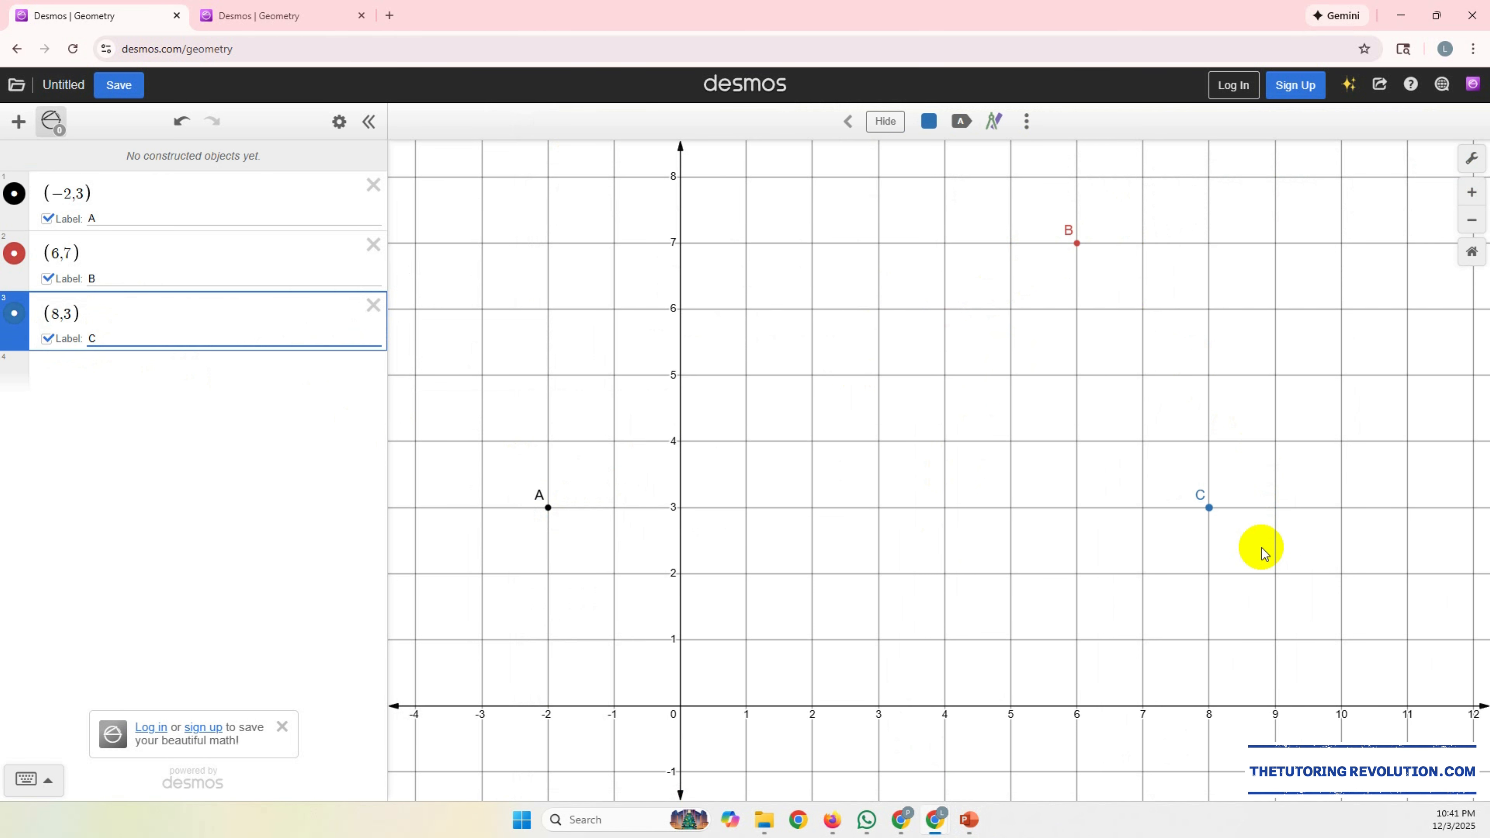
Step: Switch to PowerPoint to read the answer options for vertex D, and move its window aside to uncover the Desmos graph
click(969, 819)
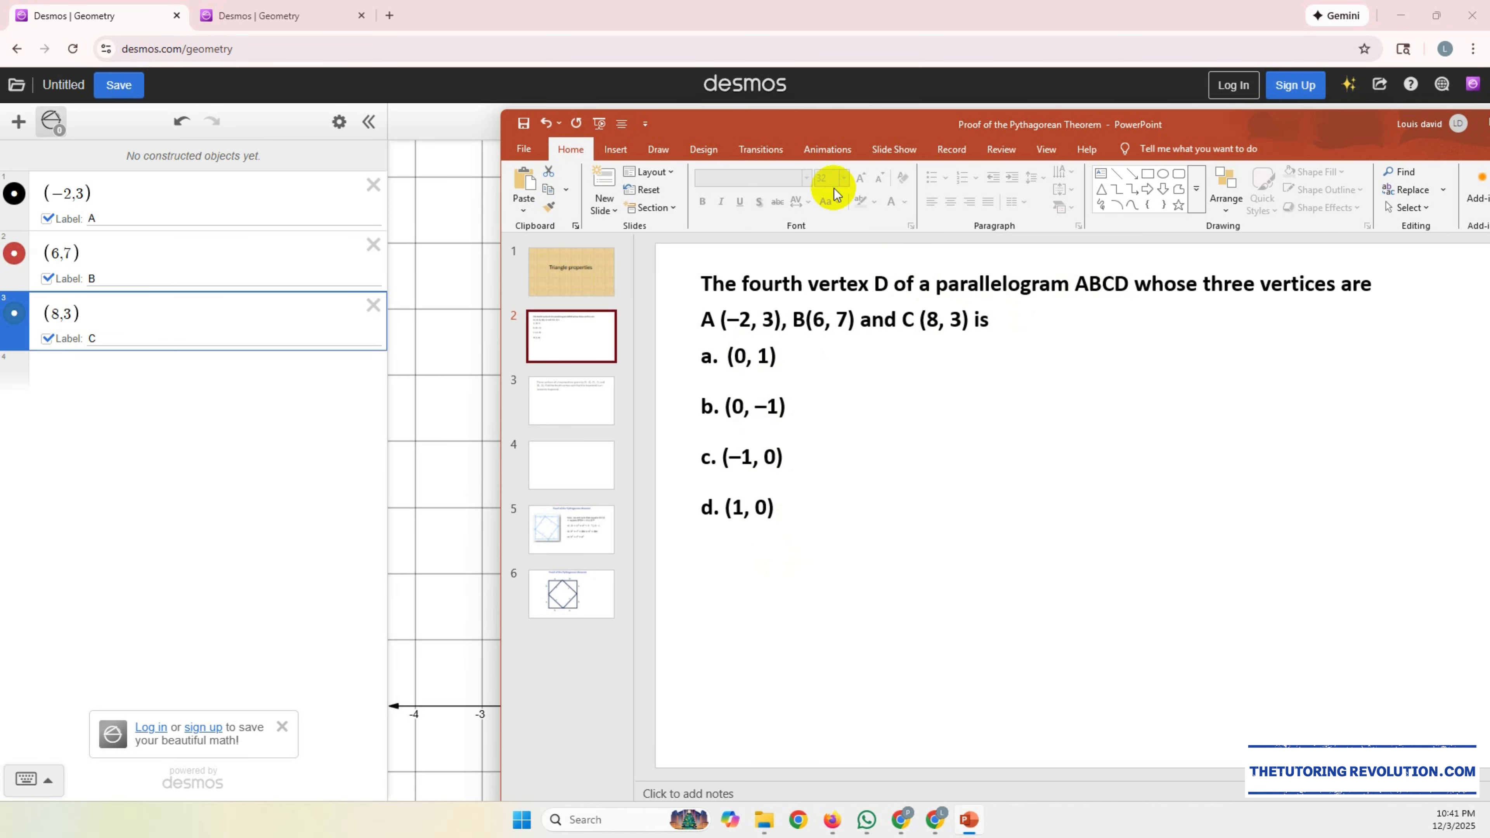
drag(830, 128, 1333, 111)
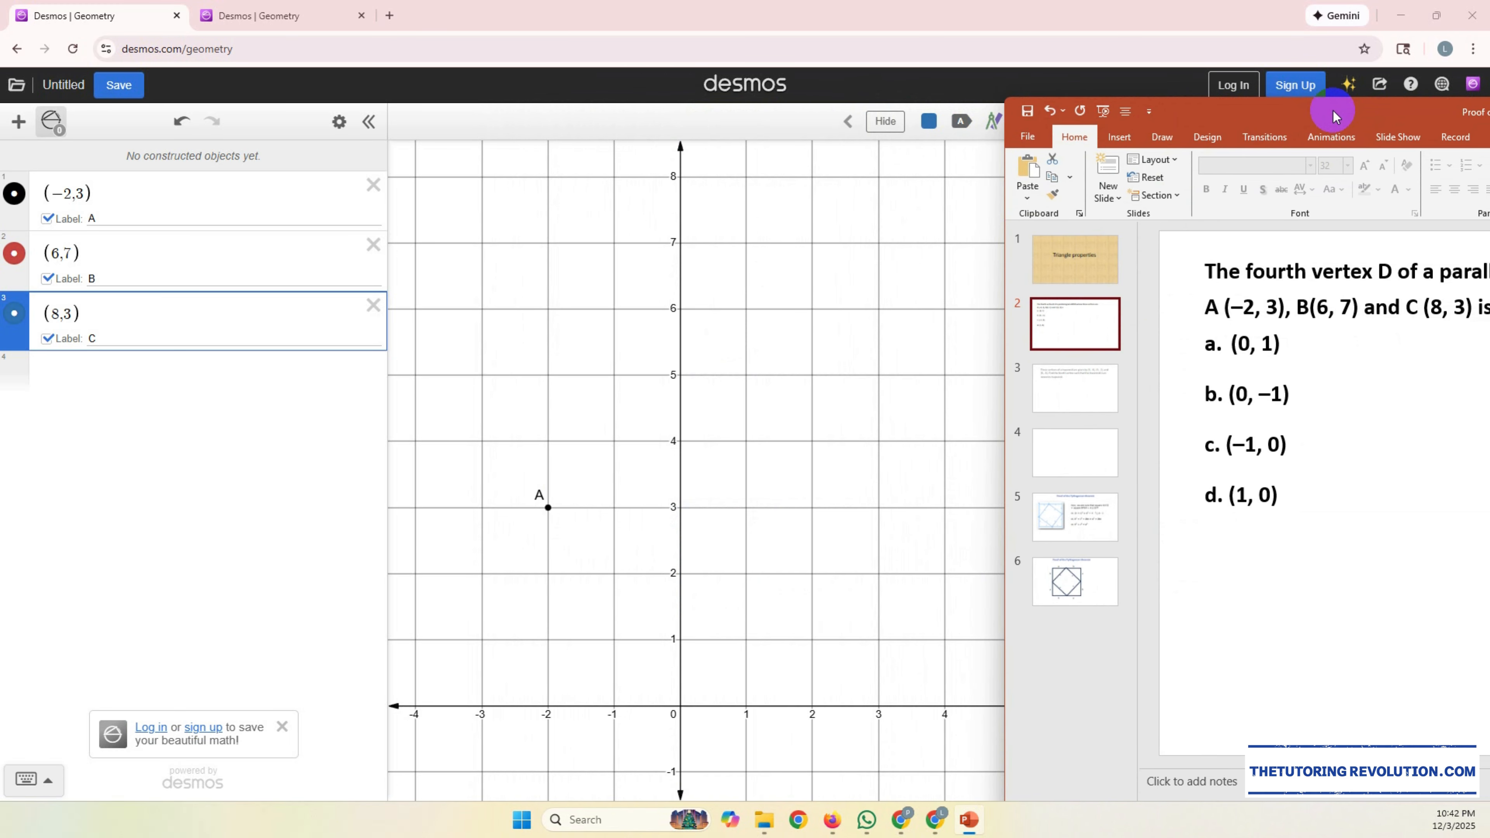
drag(1332, 111, 1290, 125)
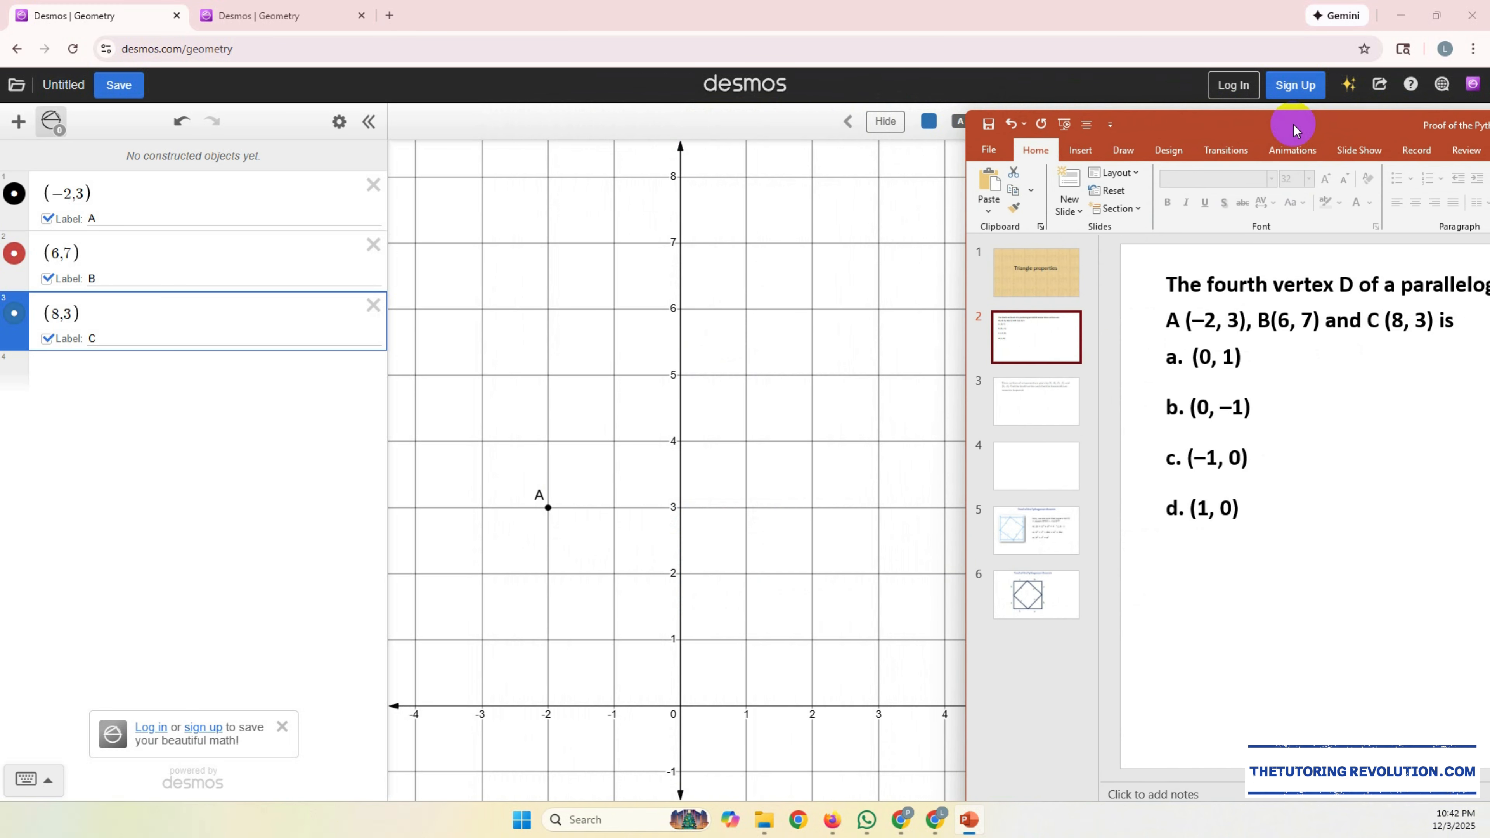
drag(968, 117, 1117, 174)
drag(1382, 201, 1072, 206)
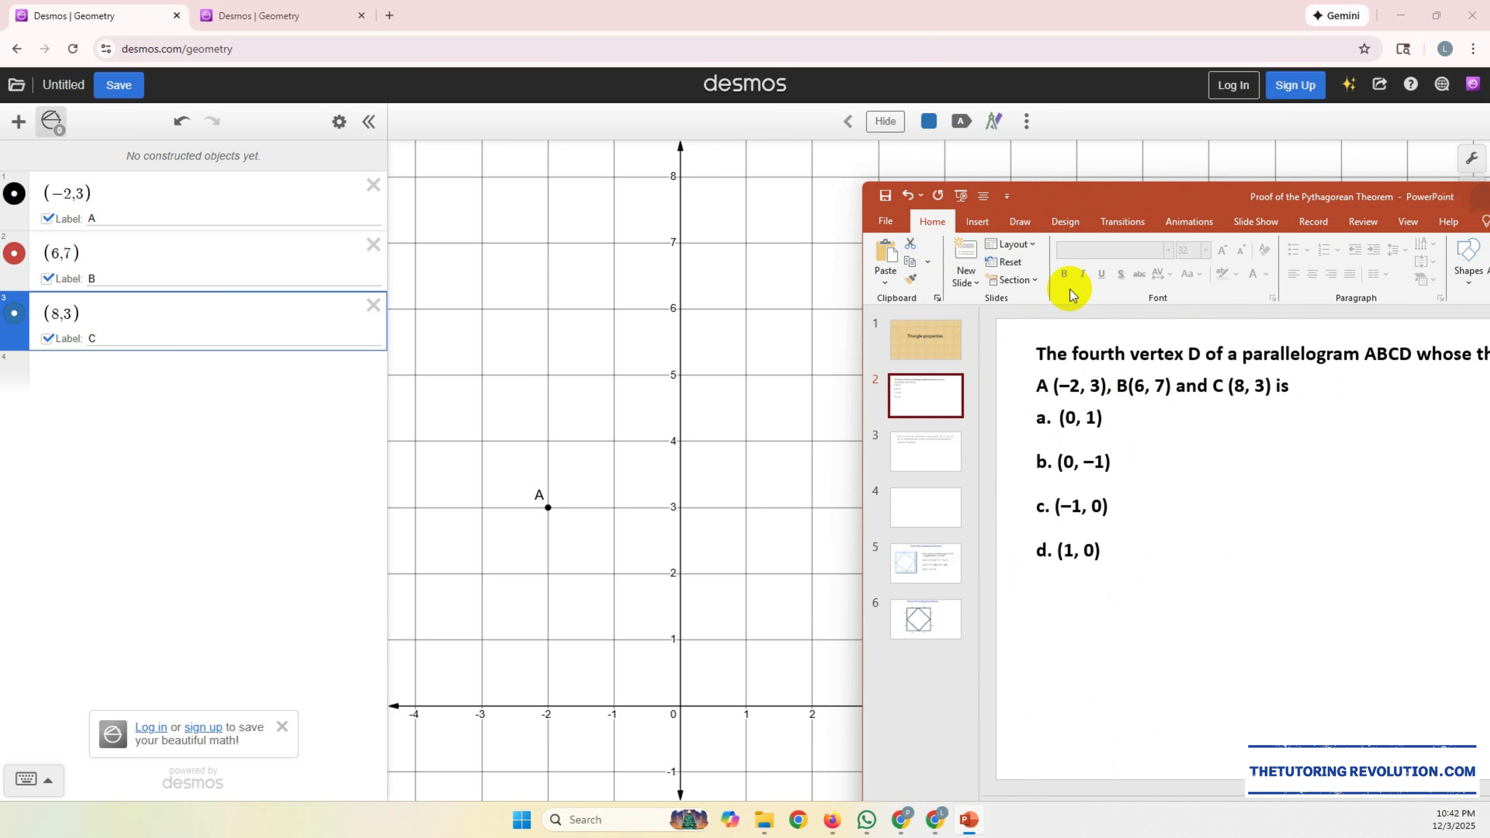
drag(1073, 196, 1489, 200)
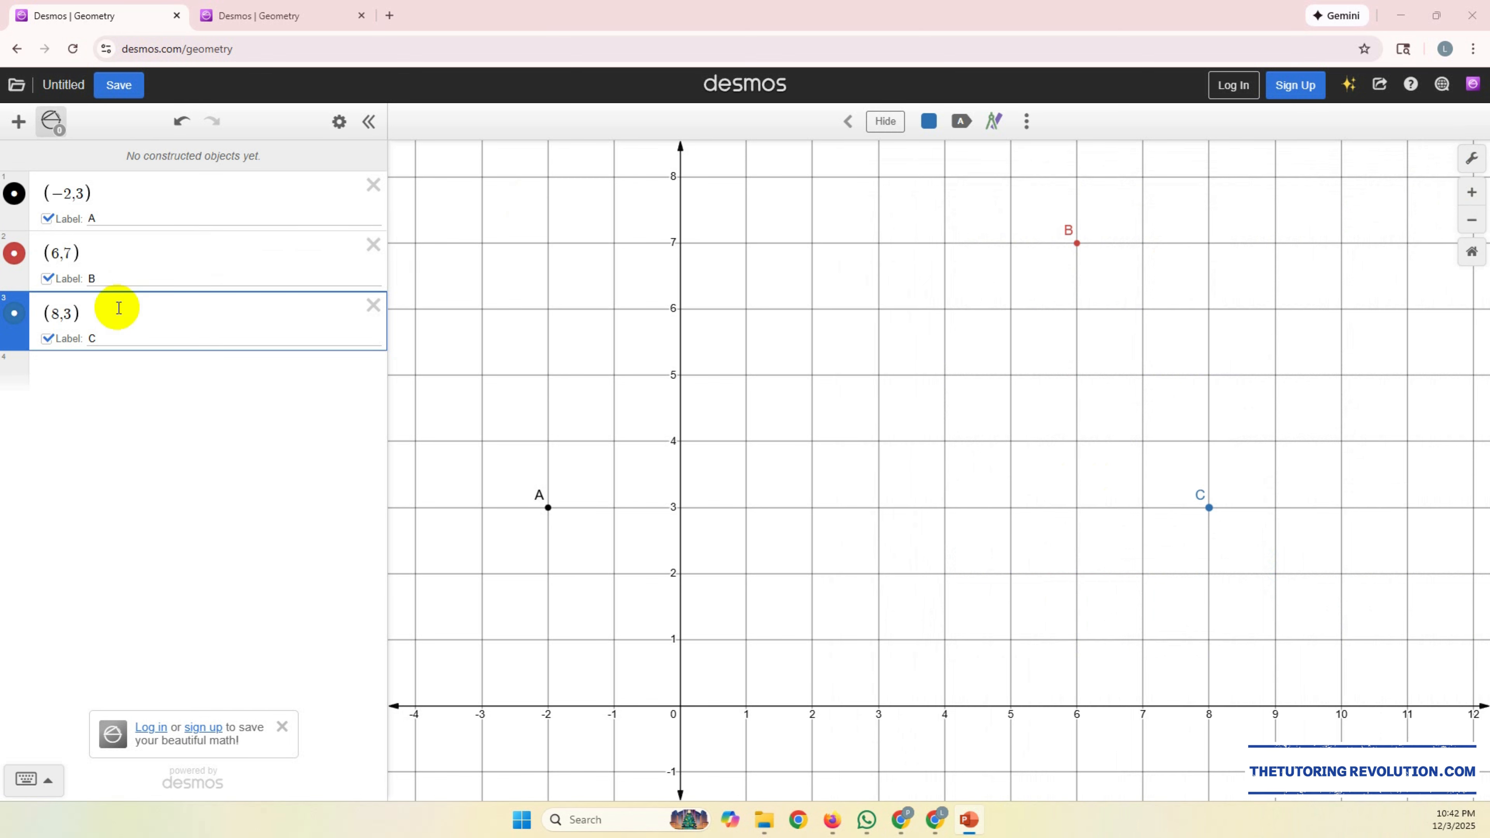
Step: Plot answer option a, (0,1), in the Desmos expression list as the candidate fourth vertex
click(86, 359)
text(()
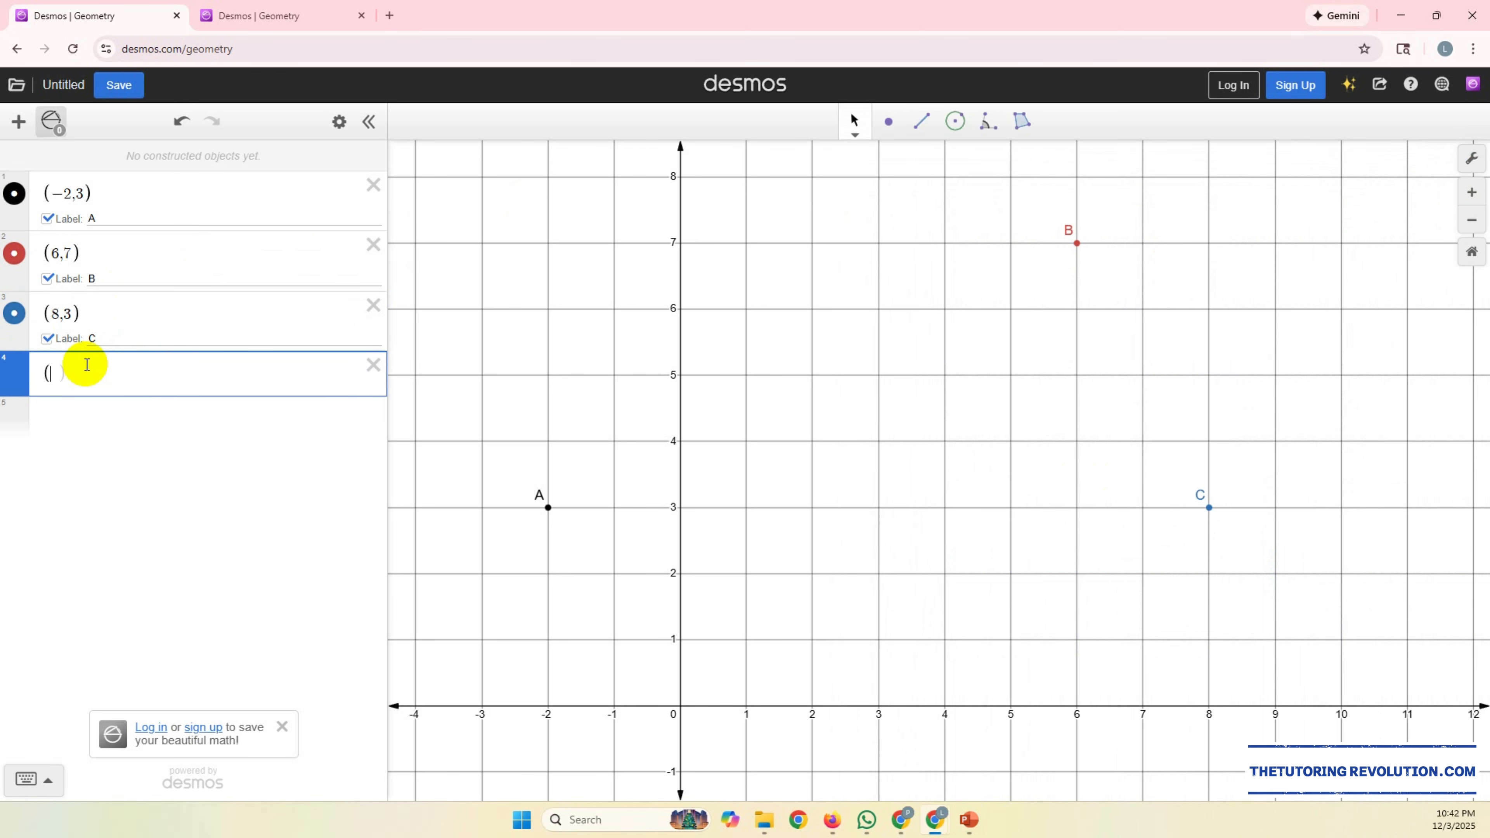
text(0,1)
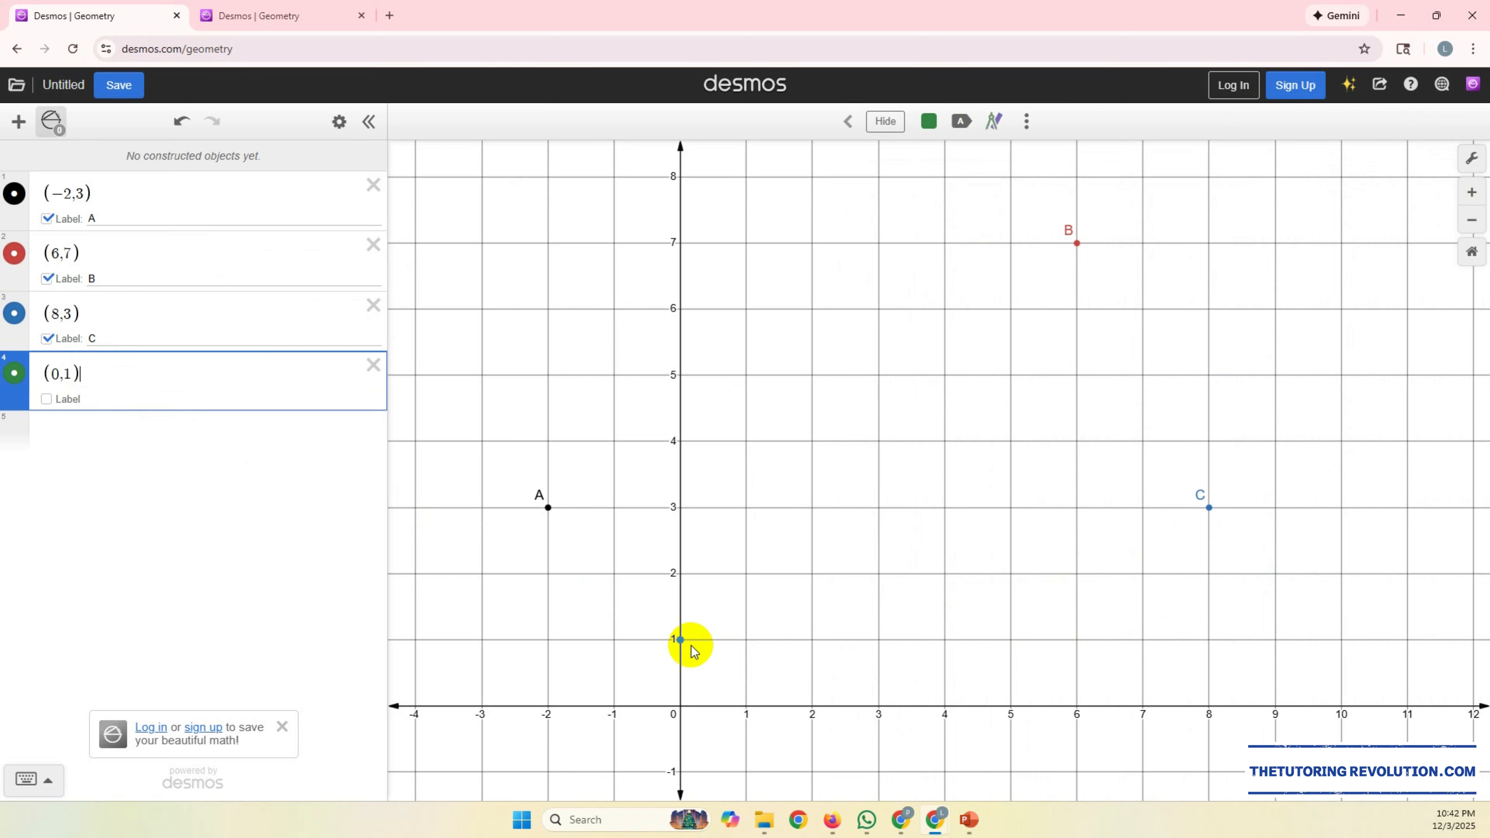
Step: Draw segments joining B to A, A to the candidate point (0,1), that point to C, and C to B
click(852, 124)
click(921, 125)
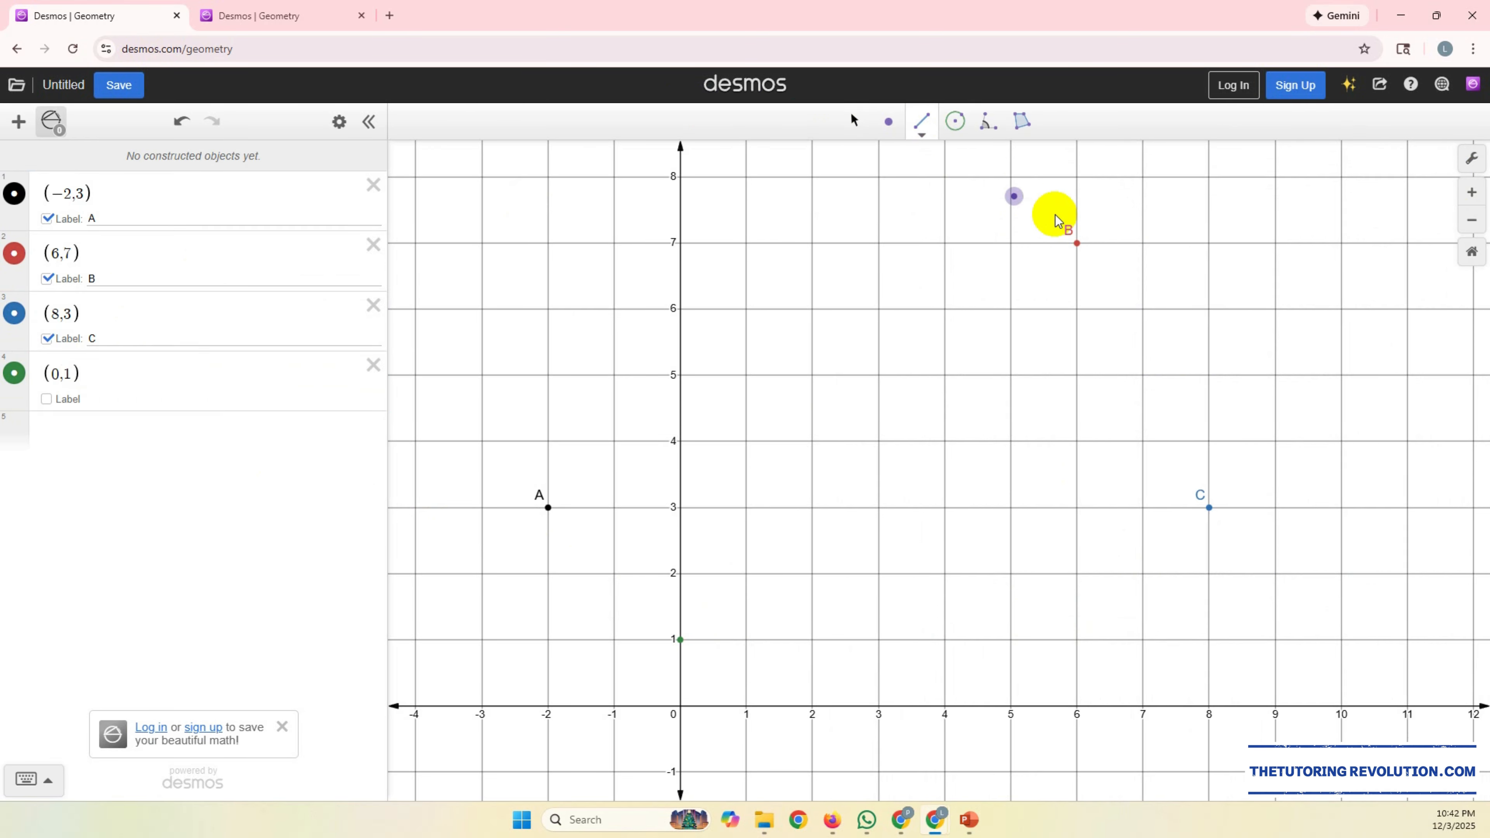
click(1077, 243)
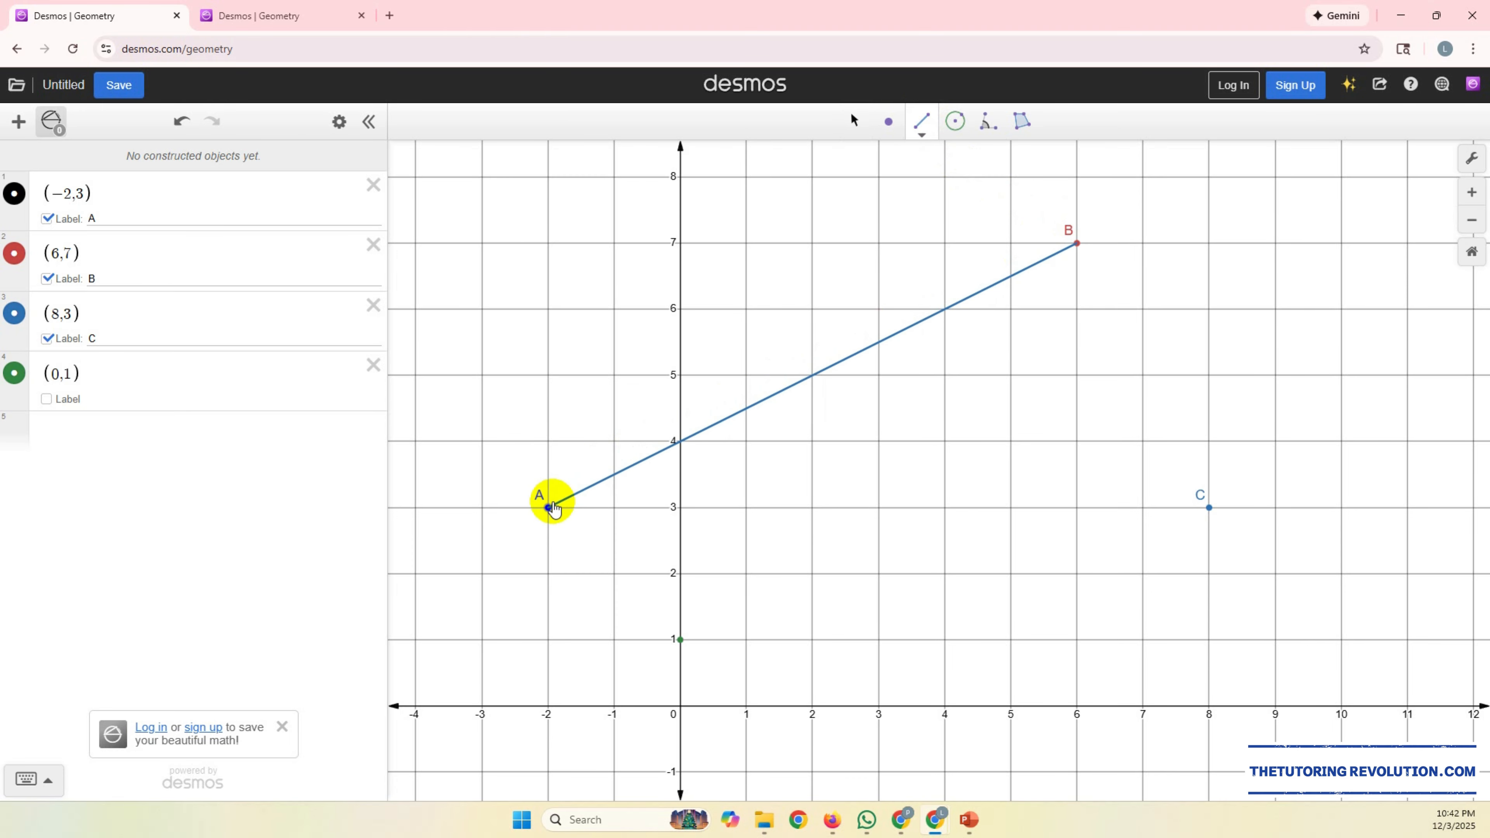
click(548, 507)
click(548, 507)
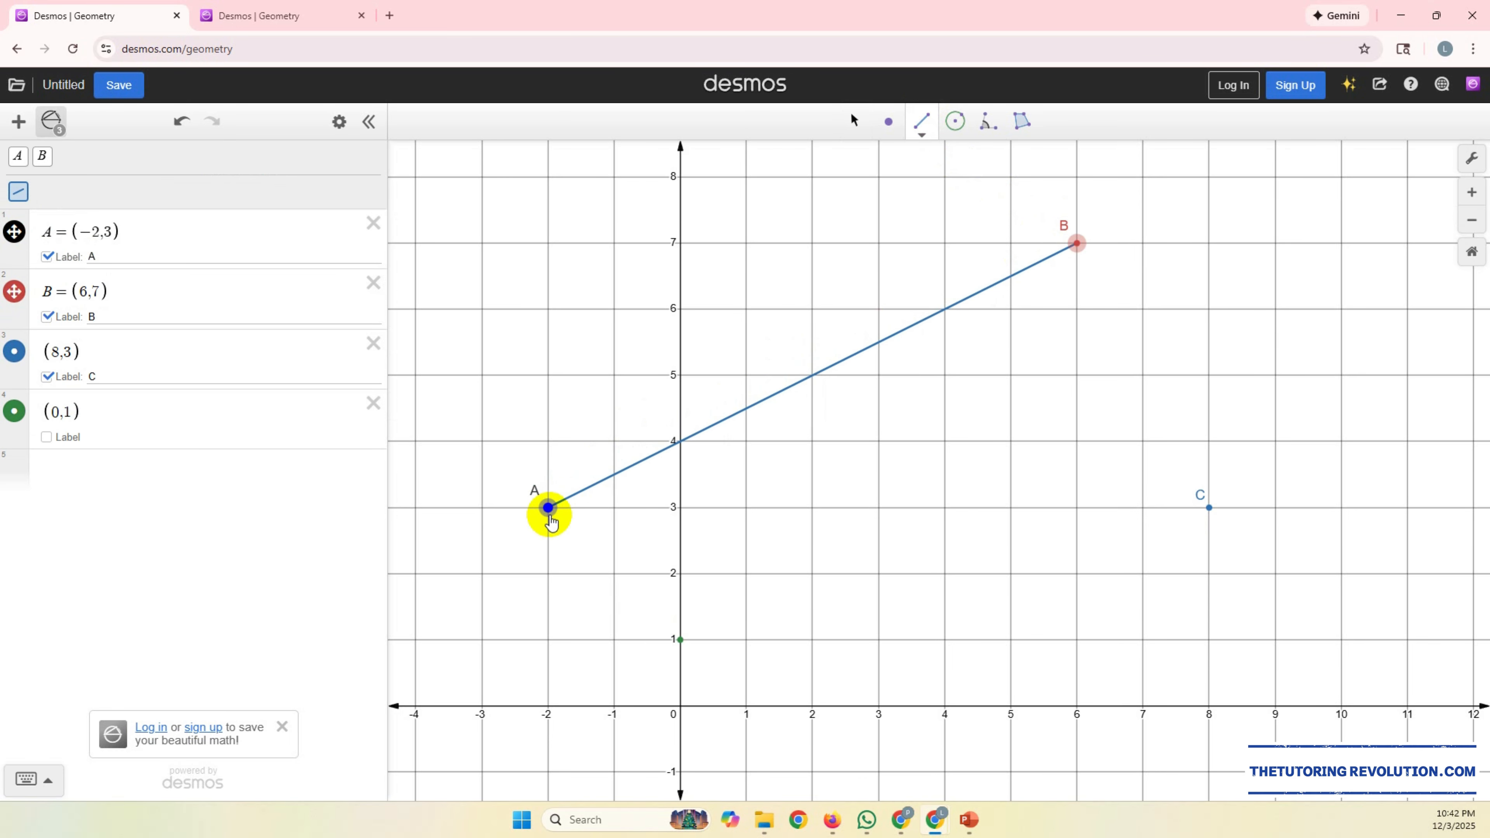
click(679, 640)
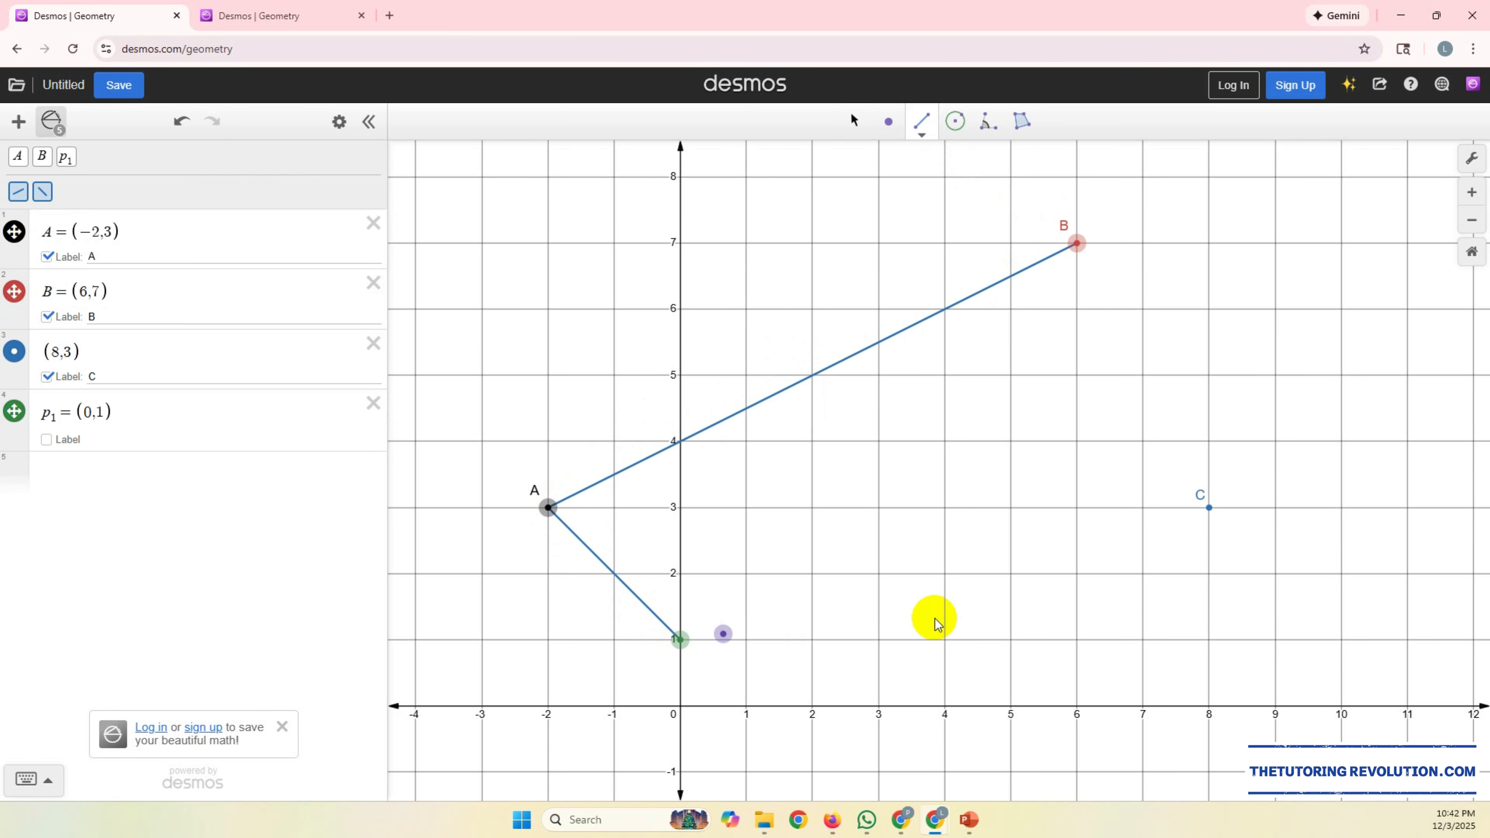
click(681, 639)
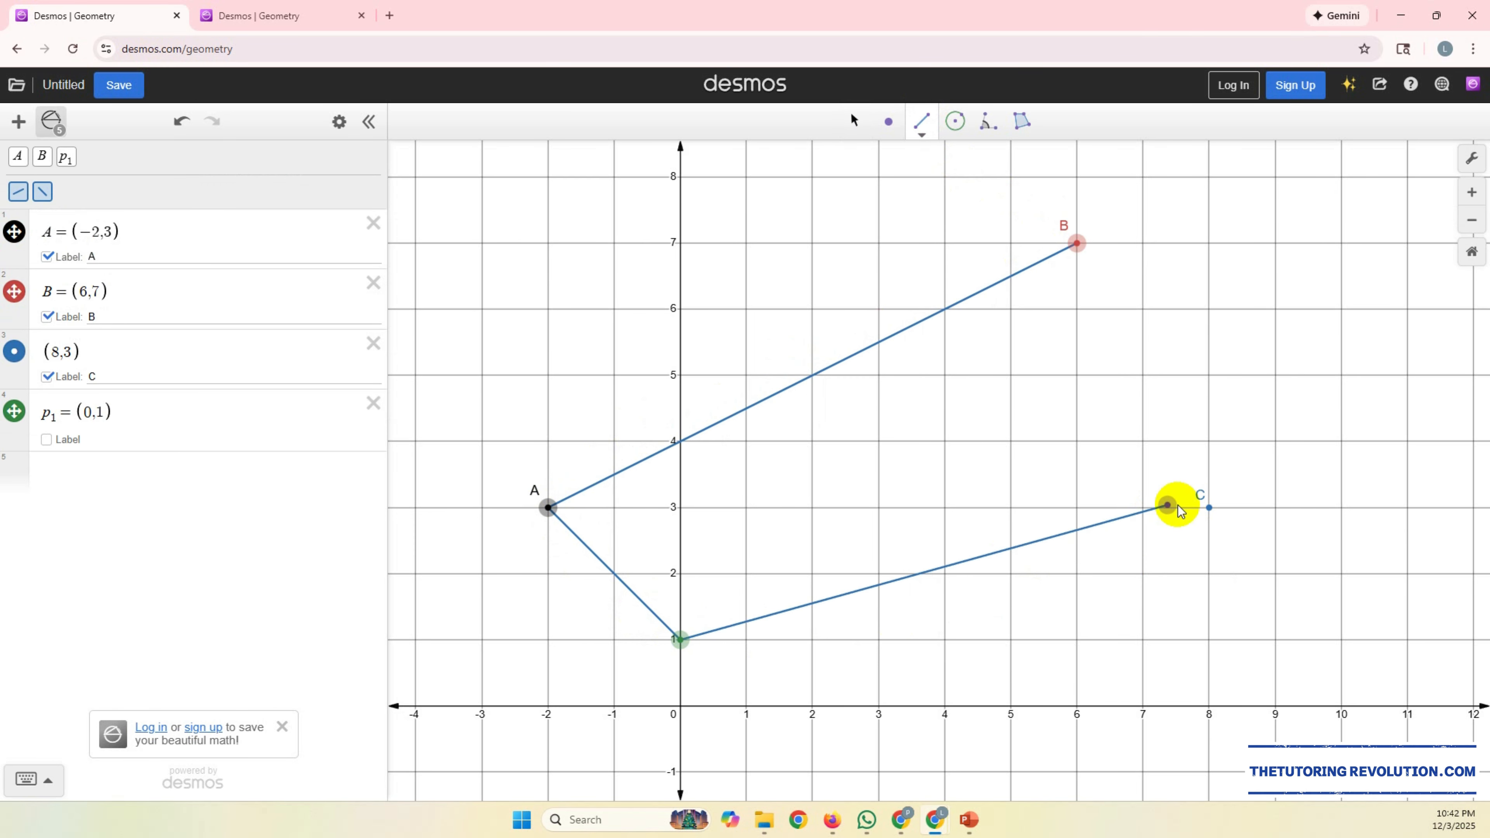
click(1208, 507)
click(1209, 507)
click(1077, 243)
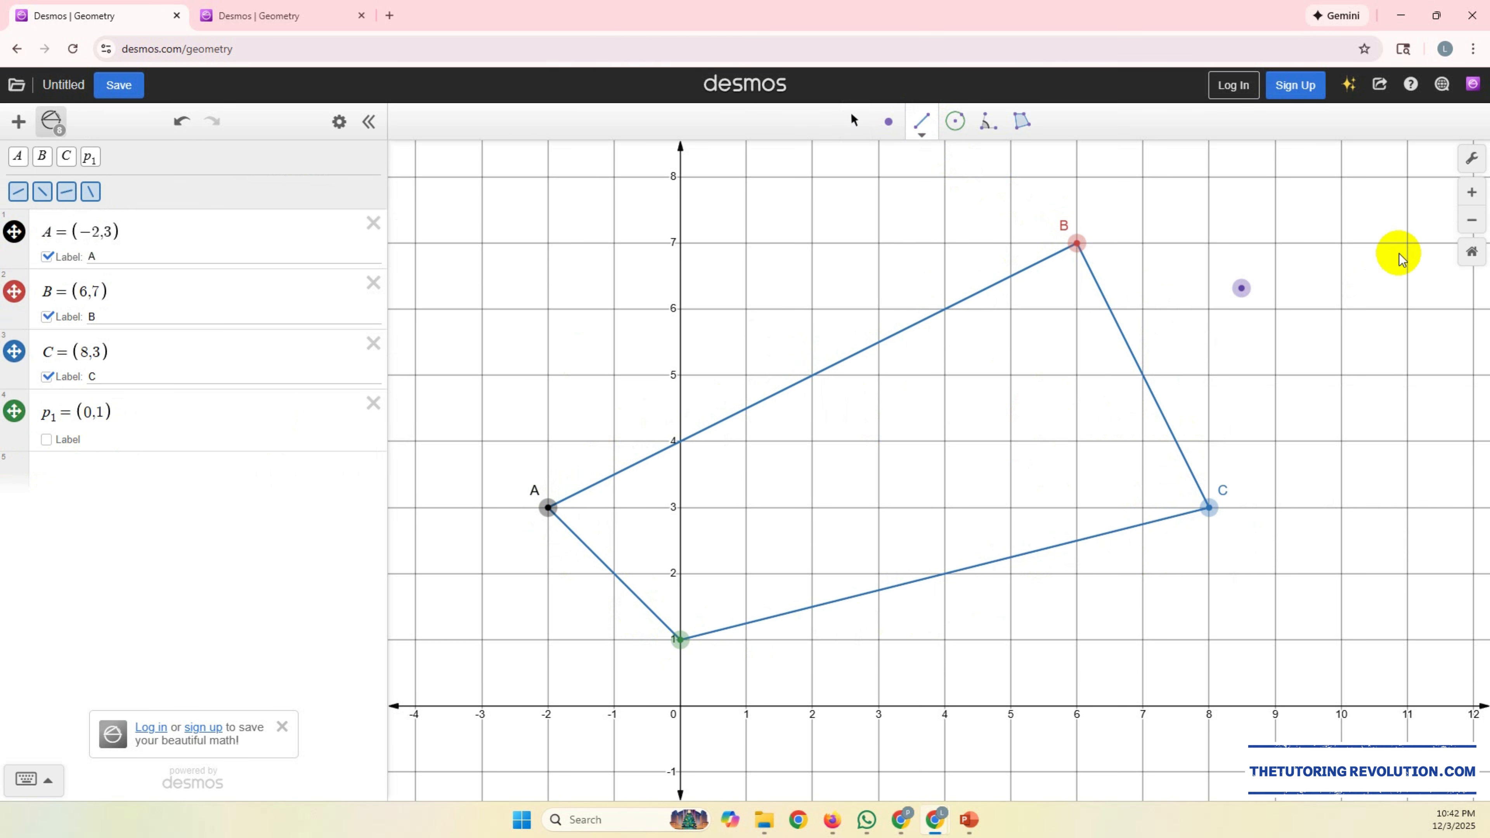
Step: Consult option b in the PowerPoint question and set the candidate fourth vertex in Desmos to (0,-1)
drag(1488, 165, 999, 182)
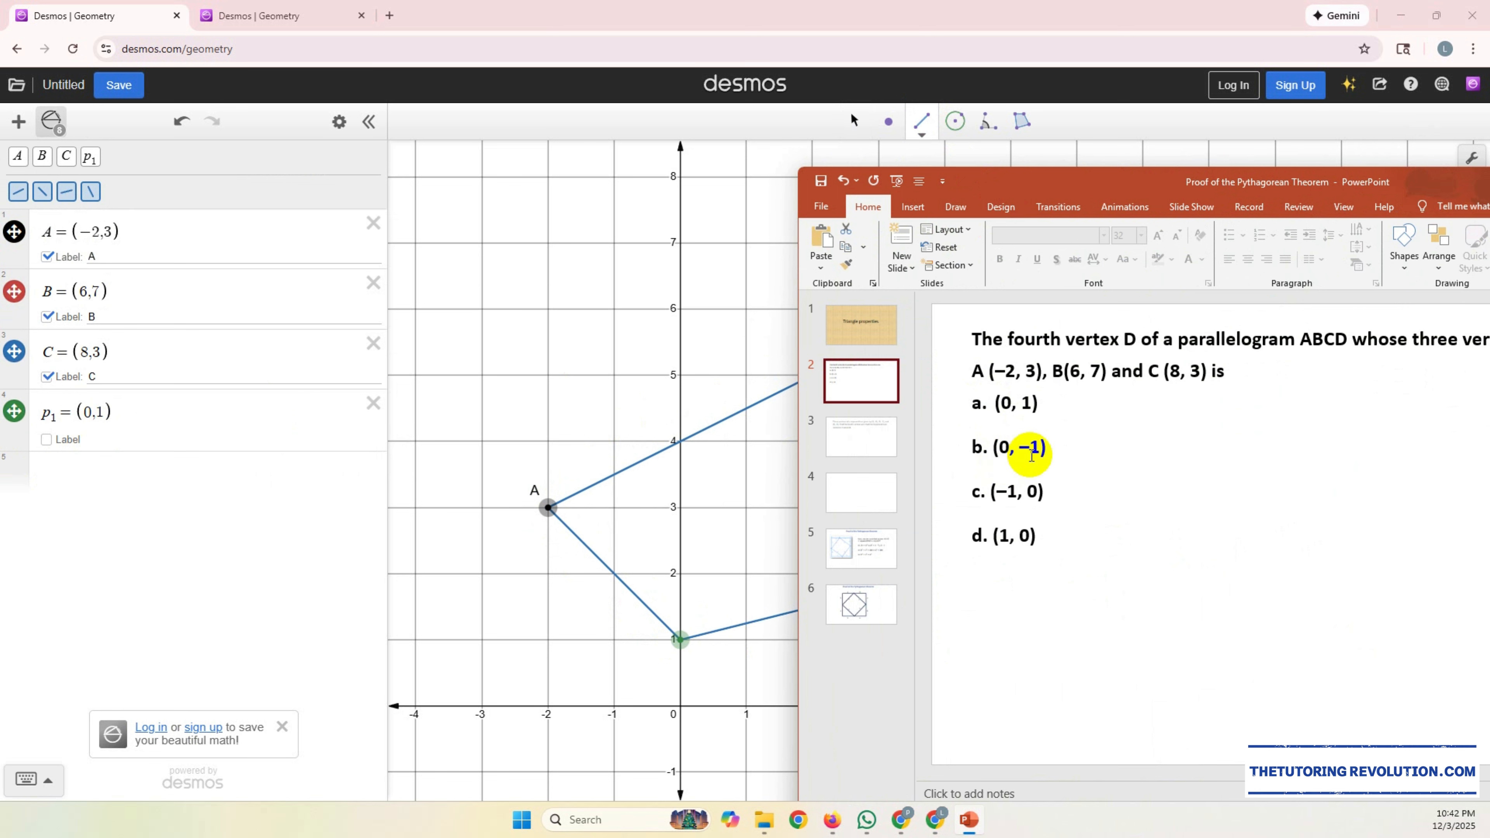
drag(1153, 193, 1489, 199)
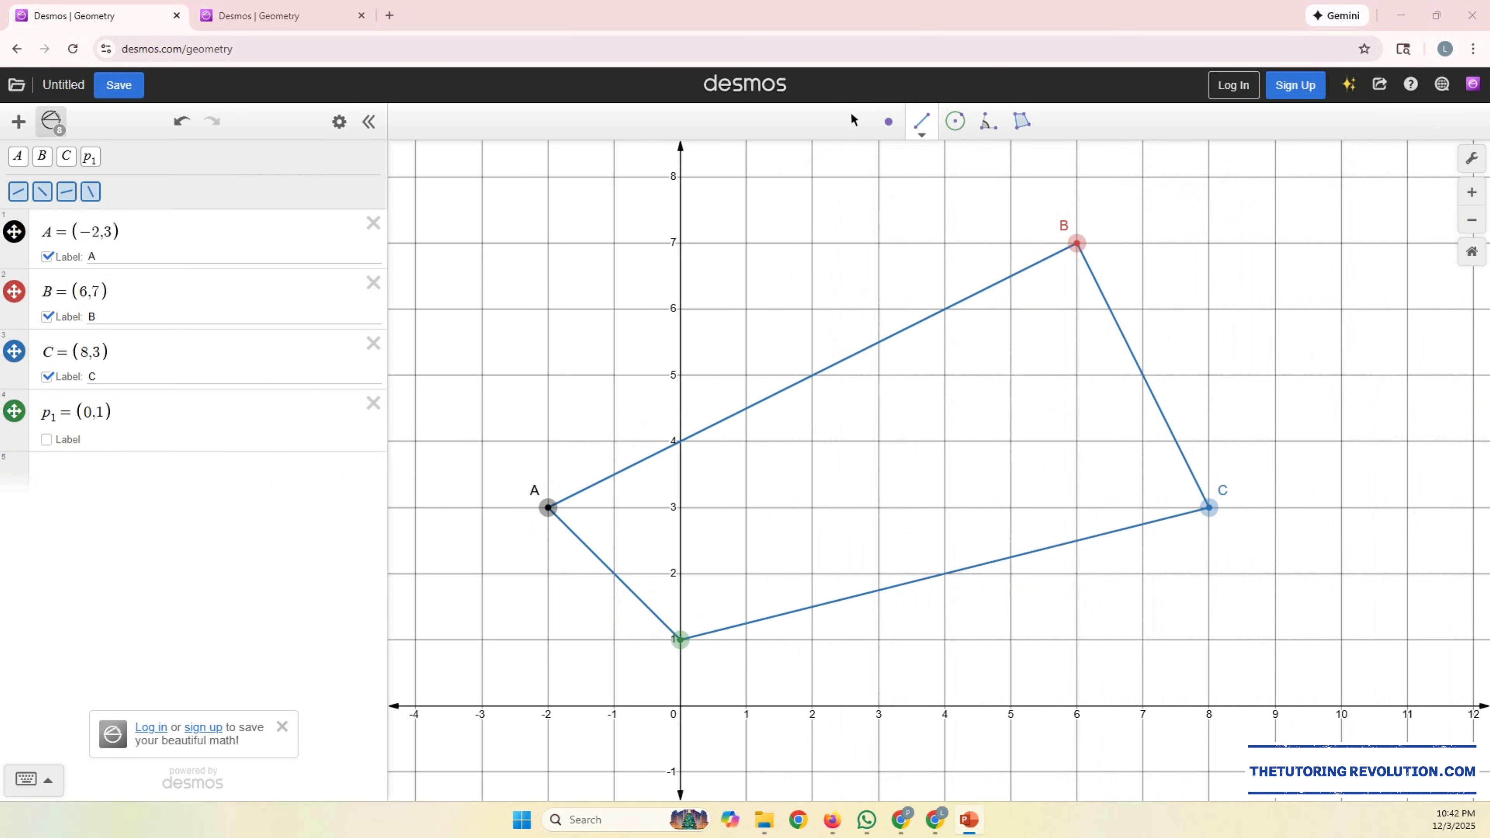
click(103, 411)
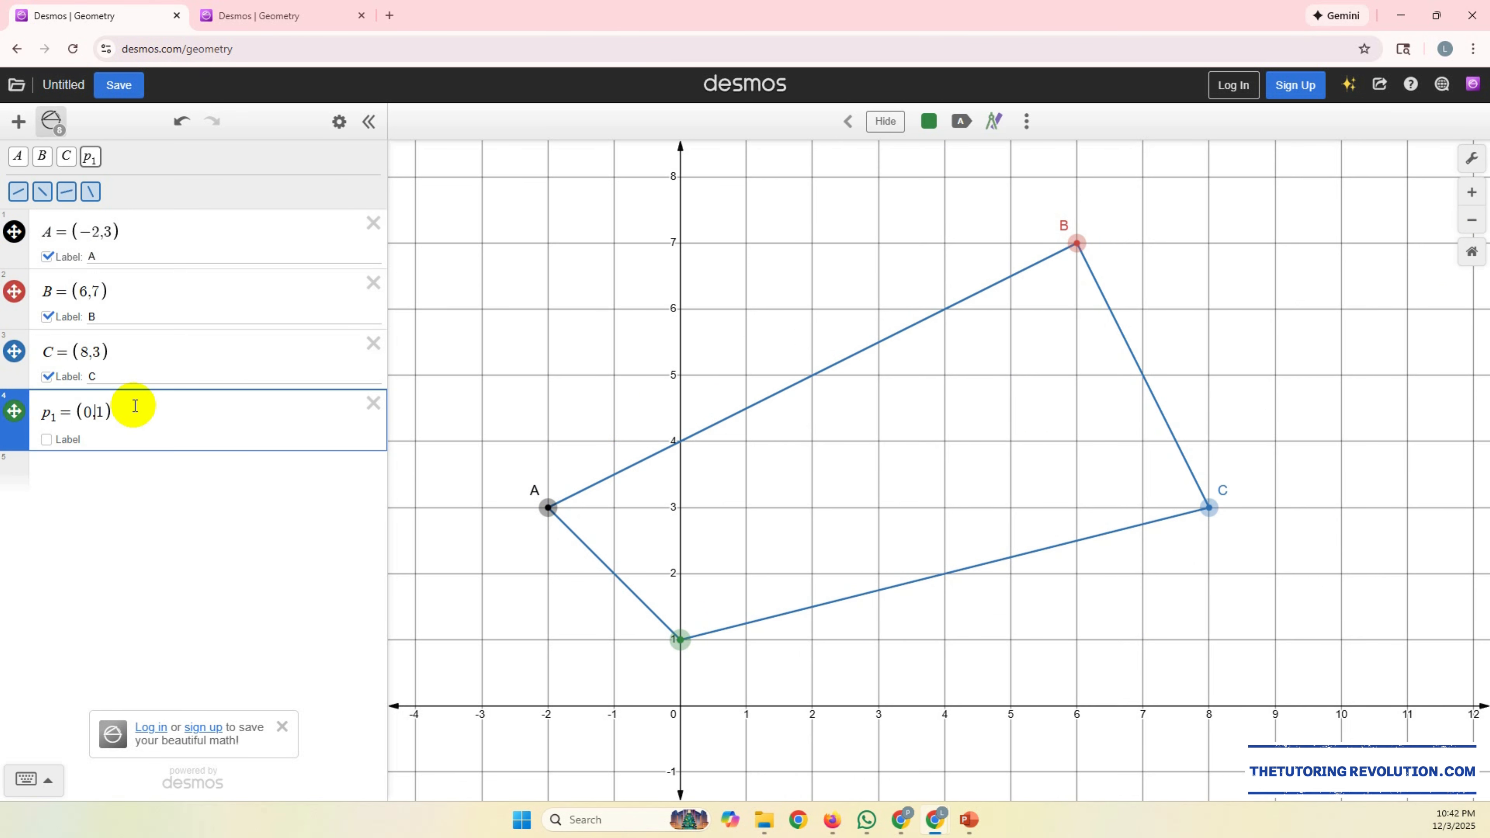
text(-)
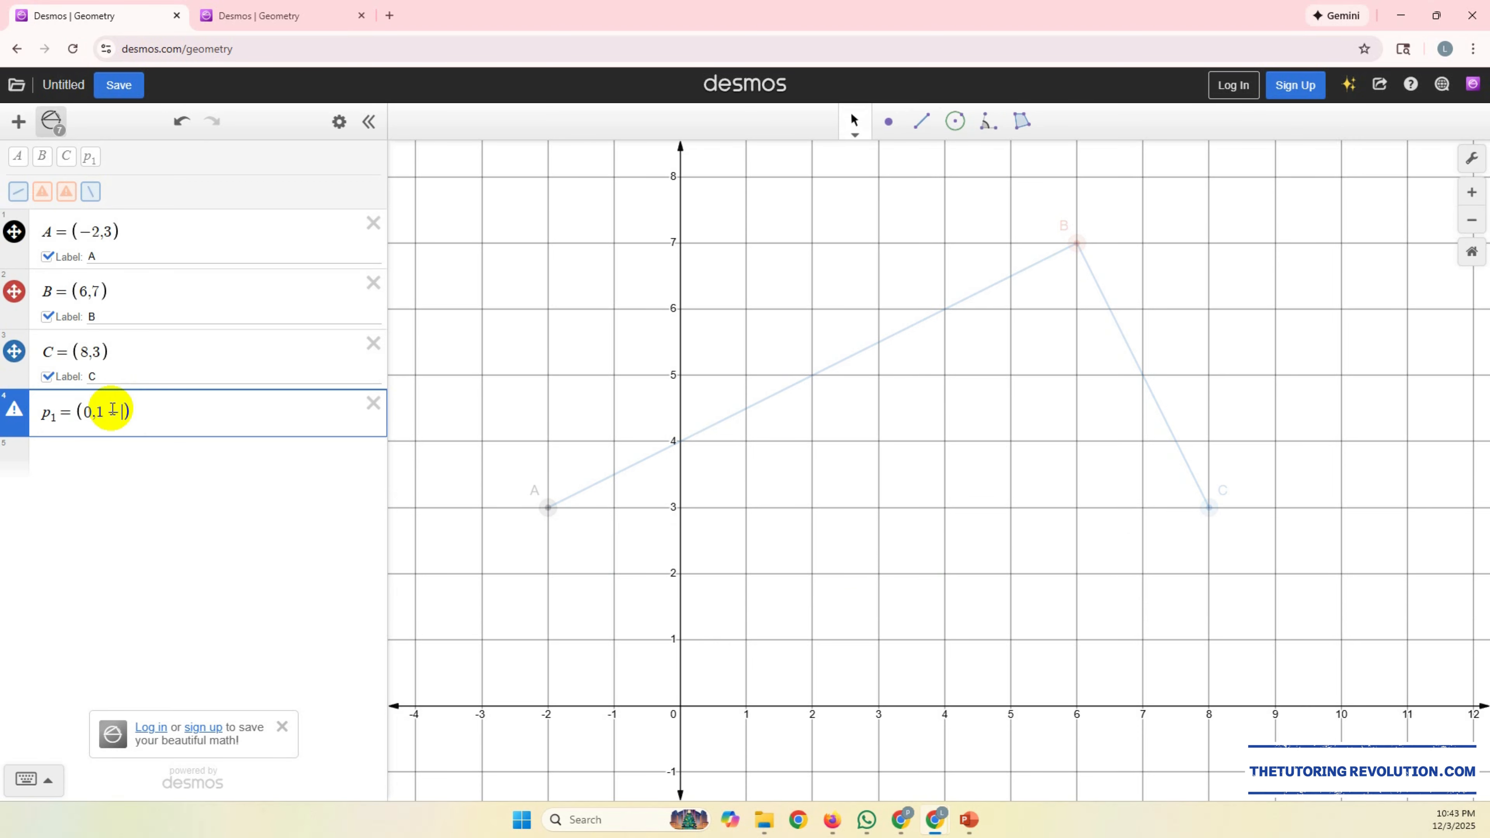
key(BackSpace)
key(BackSpace)
key(BackSpace)
text(,-1)
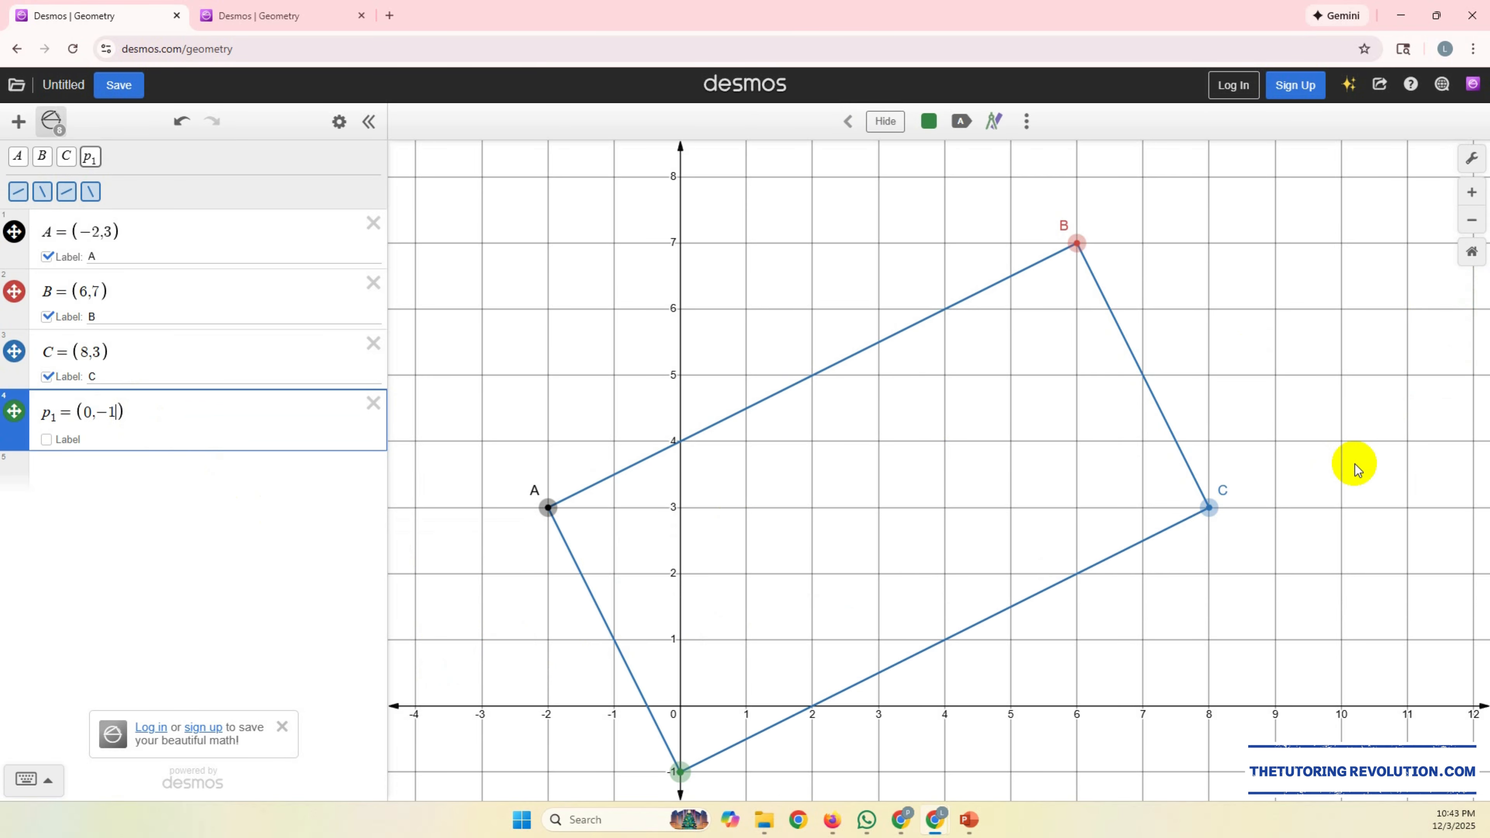
Step: Preview lines parallel to side AB with the Parallel tool to compare it with the opposite side between (0,-1) and C
scroll(1355, 464, down, 5)
drag(1339, 517, 1283, 505)
scroll(1238, 469, up, 1)
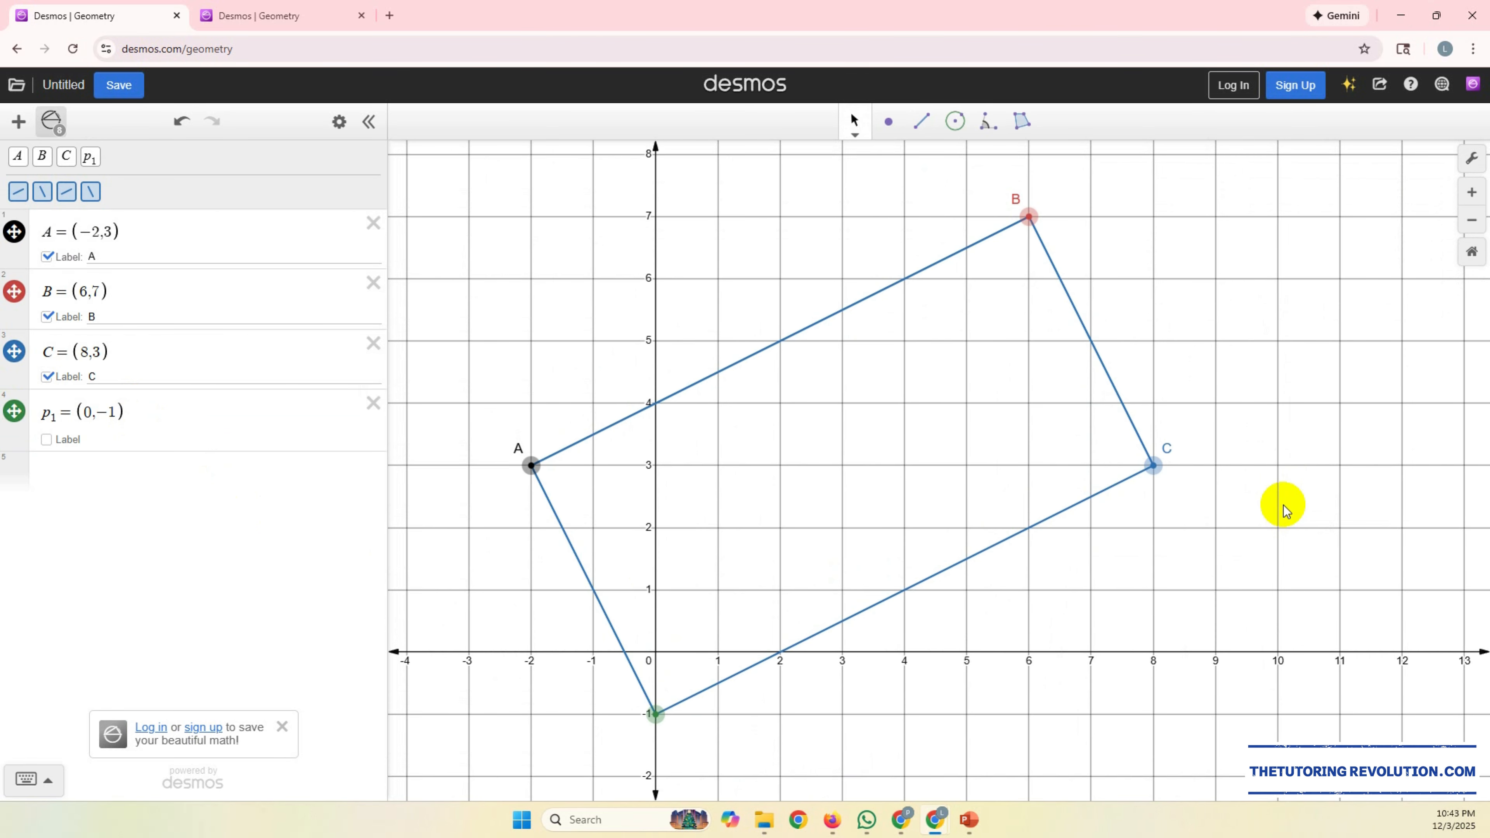
mouse_move(1295, 489)
mouse_down()
mouse_move(1297, 510)
mouse_move(1304, 469)
mouse_up()
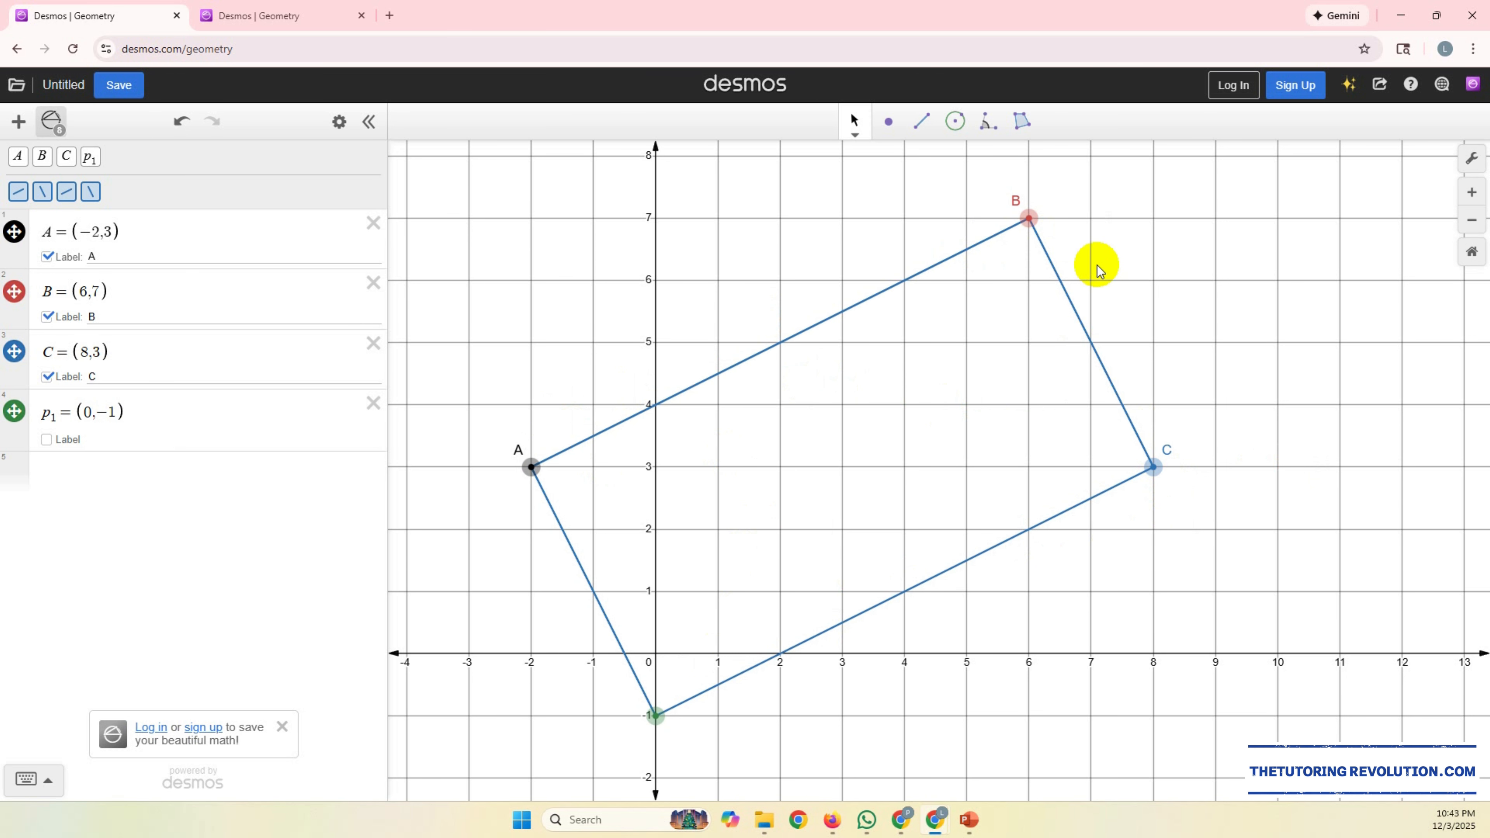
click(922, 138)
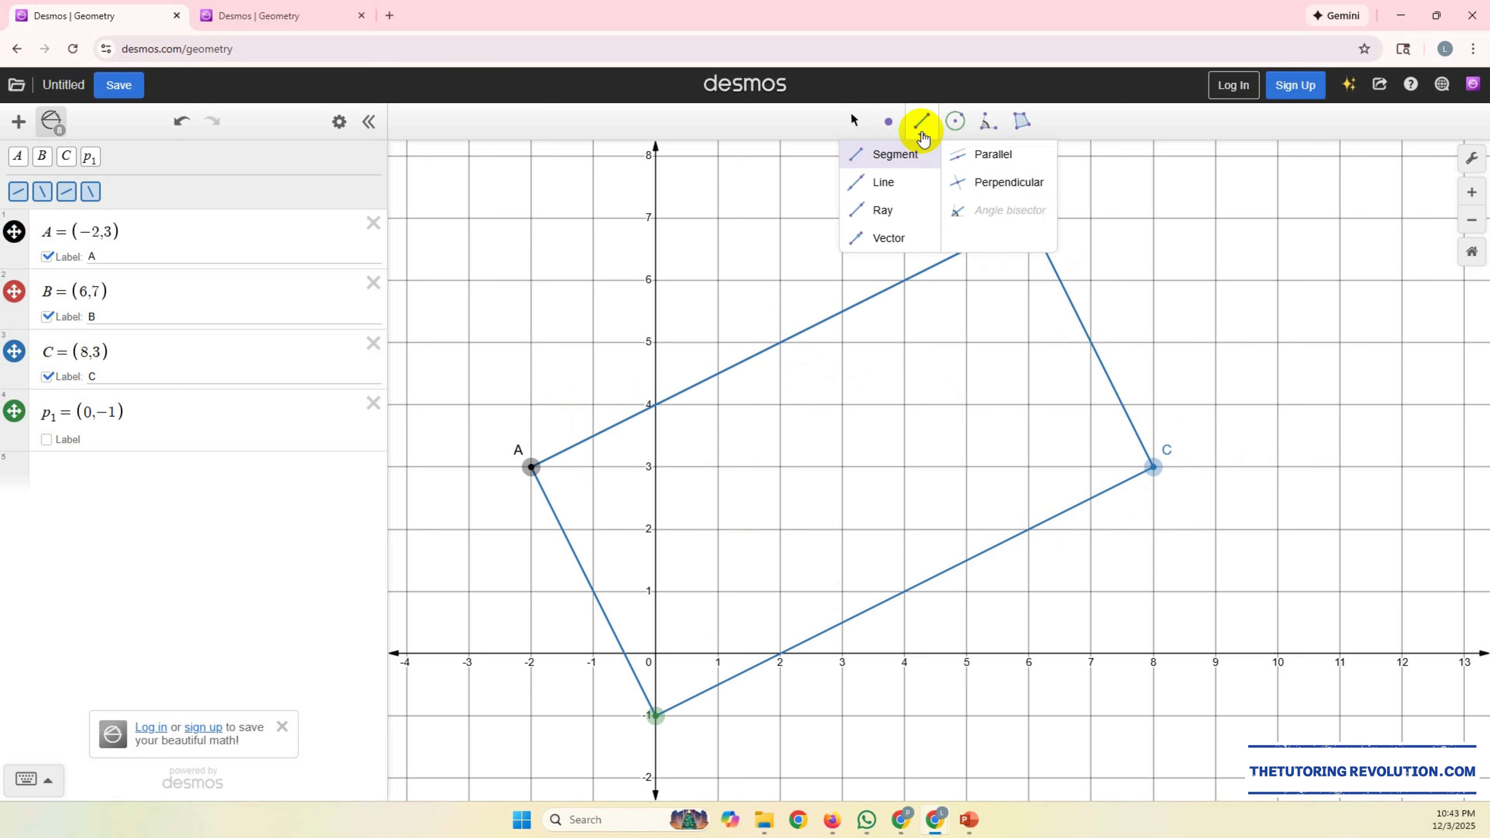
click(995, 159)
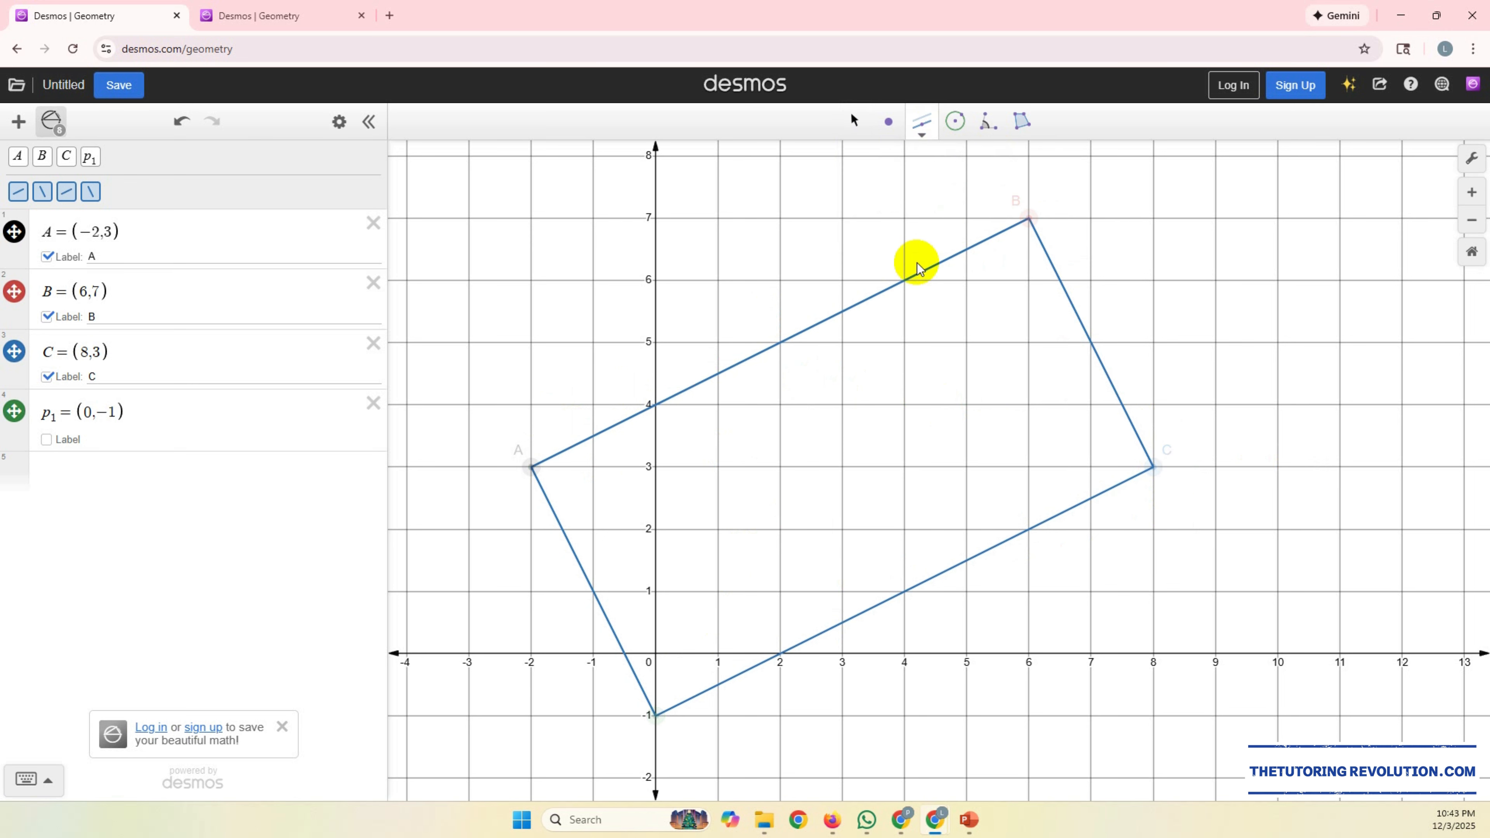
click(885, 297)
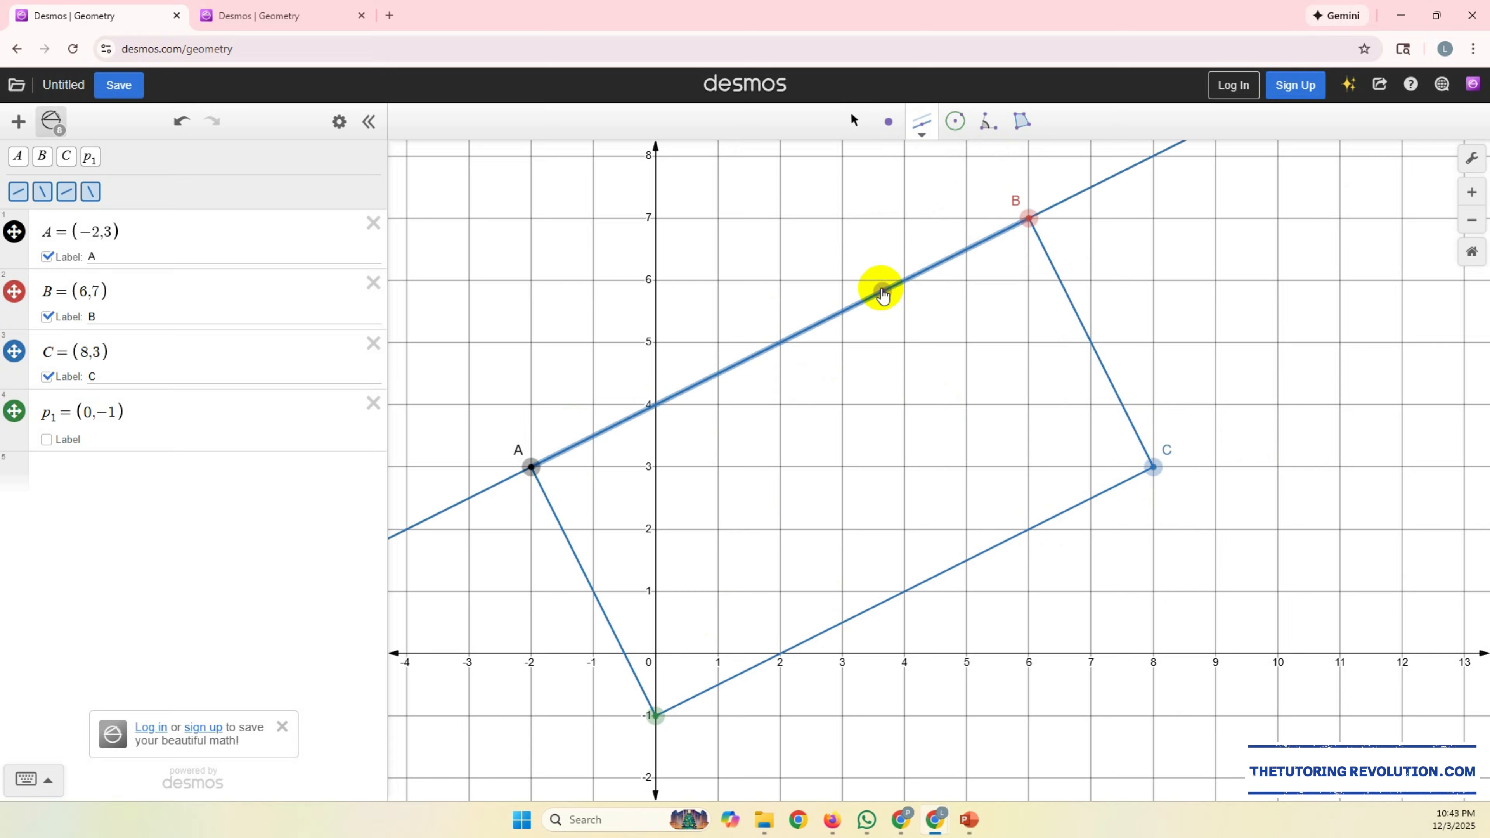
click(887, 413)
click(932, 578)
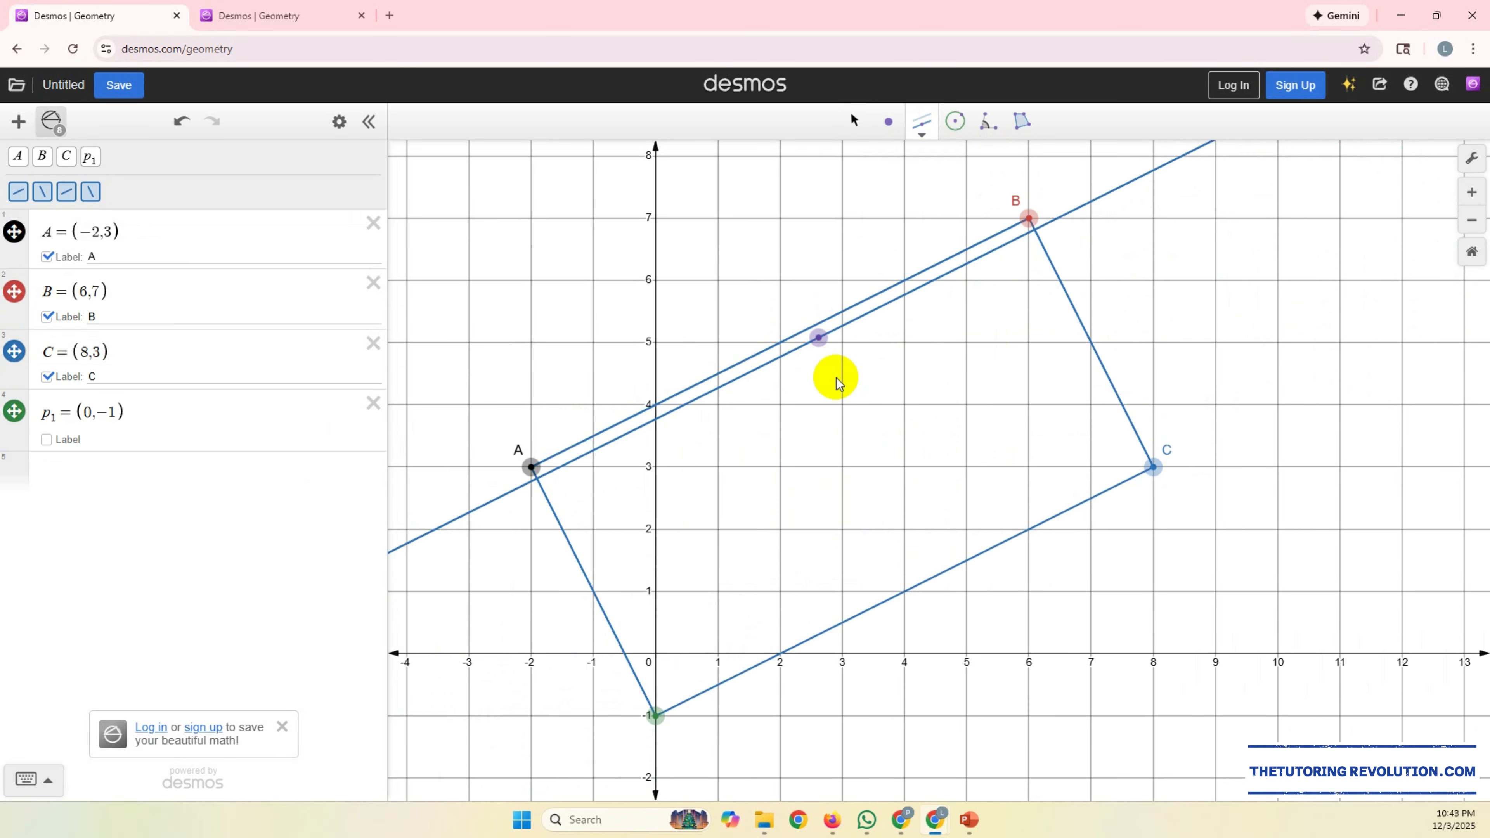
click(926, 581)
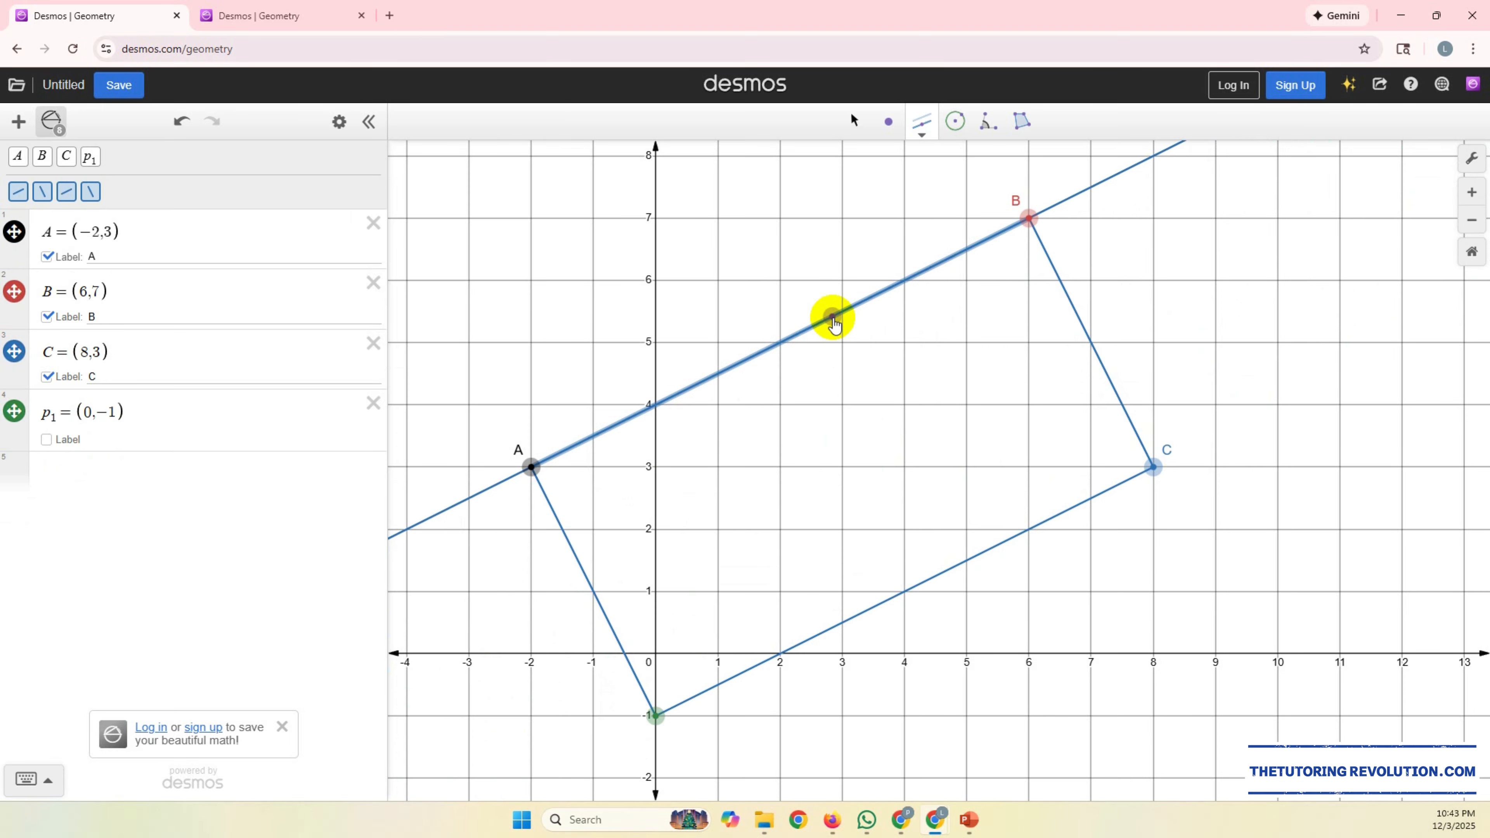
click(921, 541)
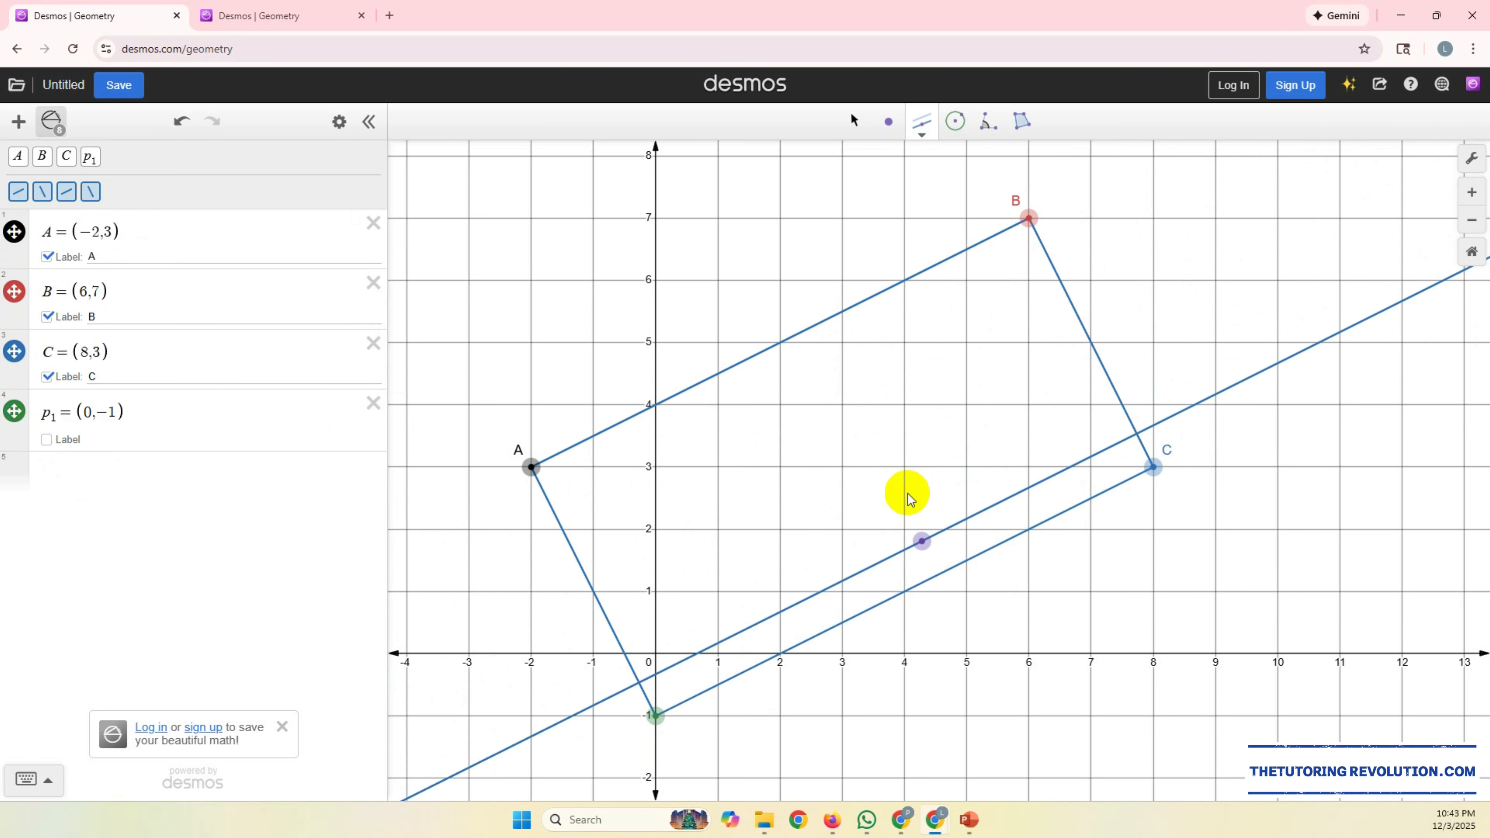
key(Escape)
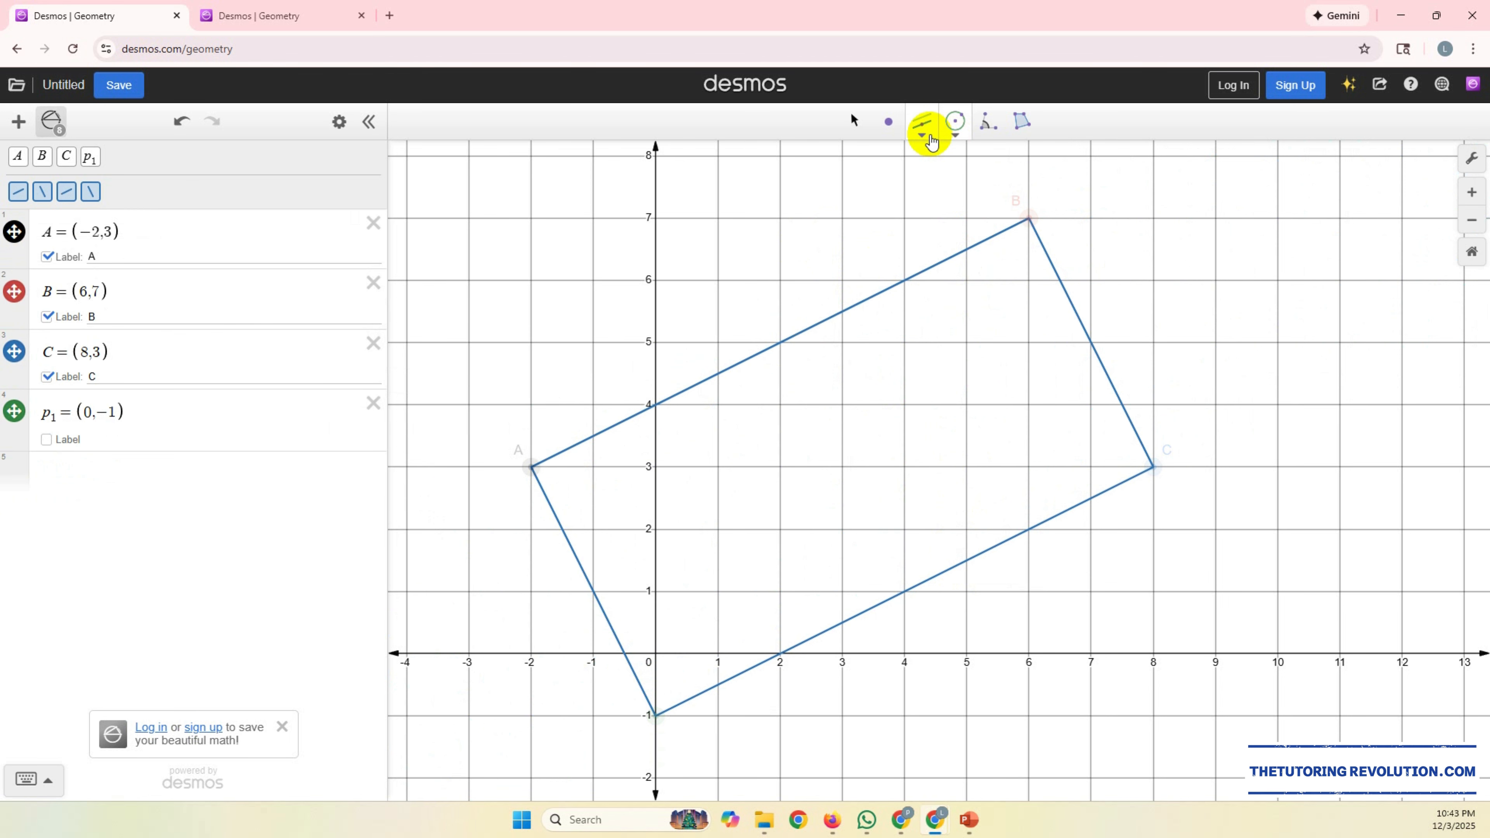
Step: Preview lines parallel to the side from A to (0,-1) with the Parallel tool to compare it with side BC
click(925, 136)
click(969, 153)
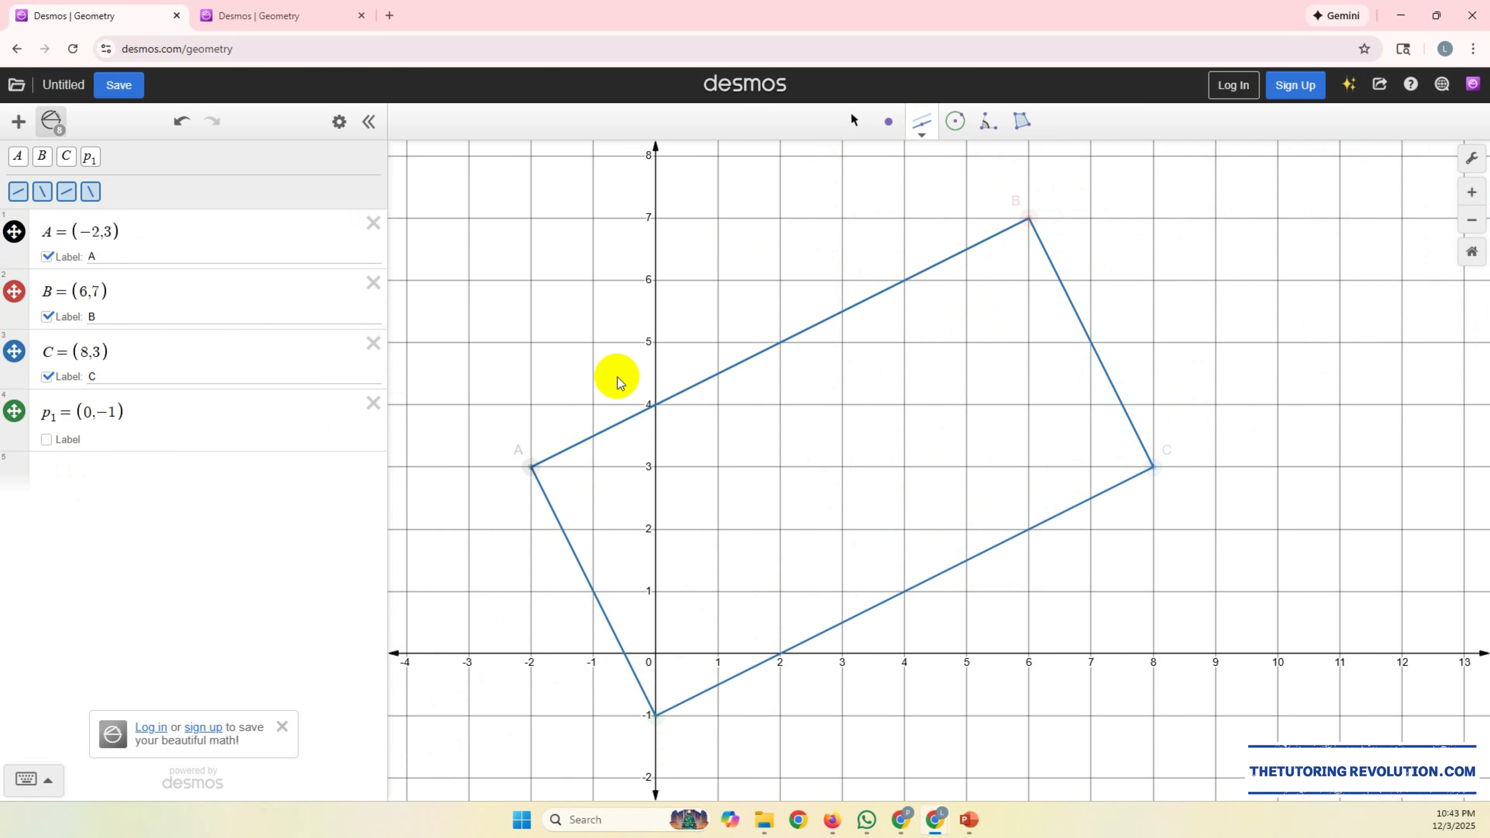
click(554, 509)
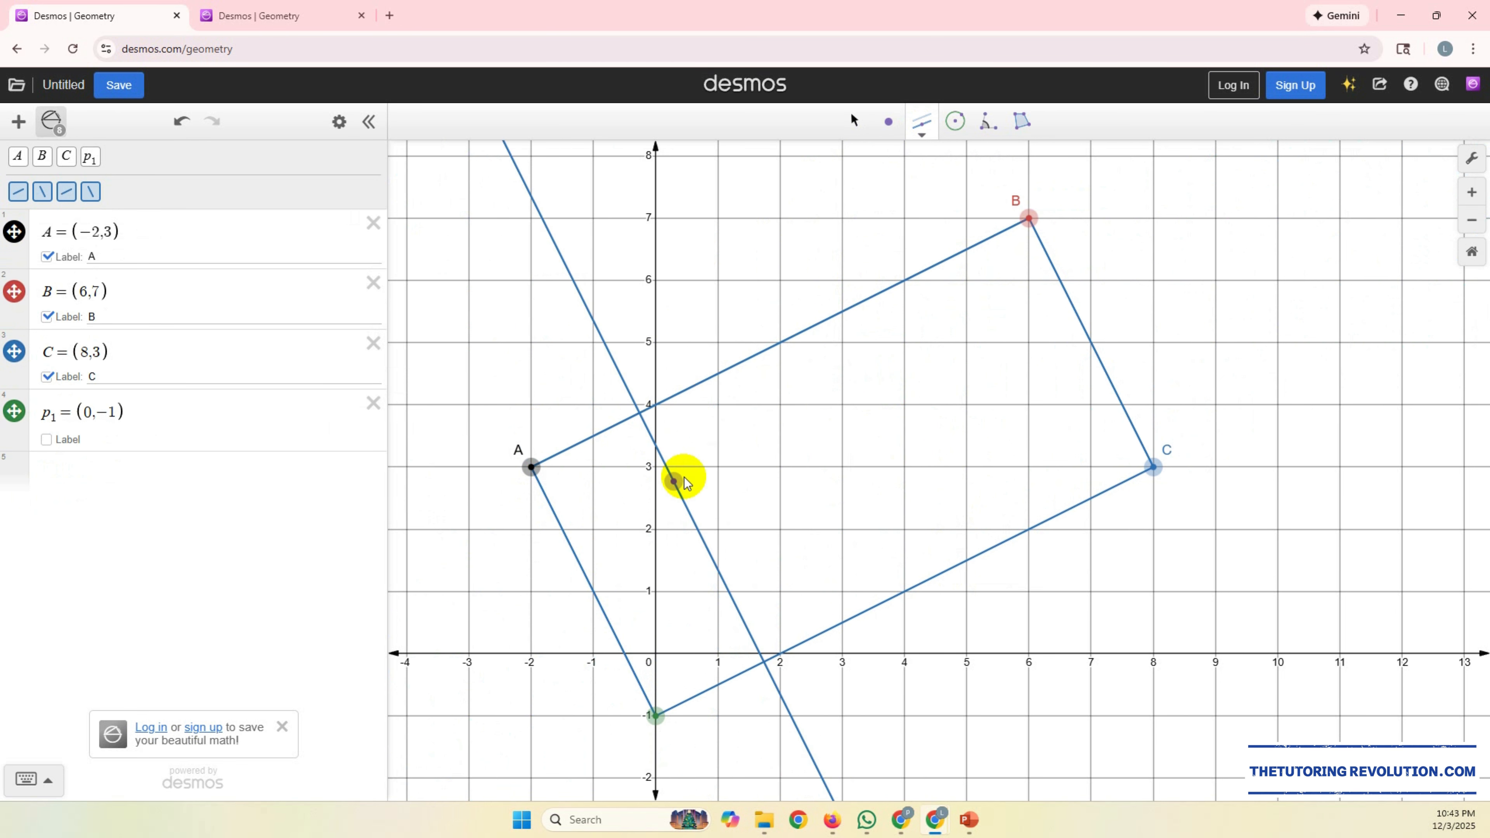
click(1079, 318)
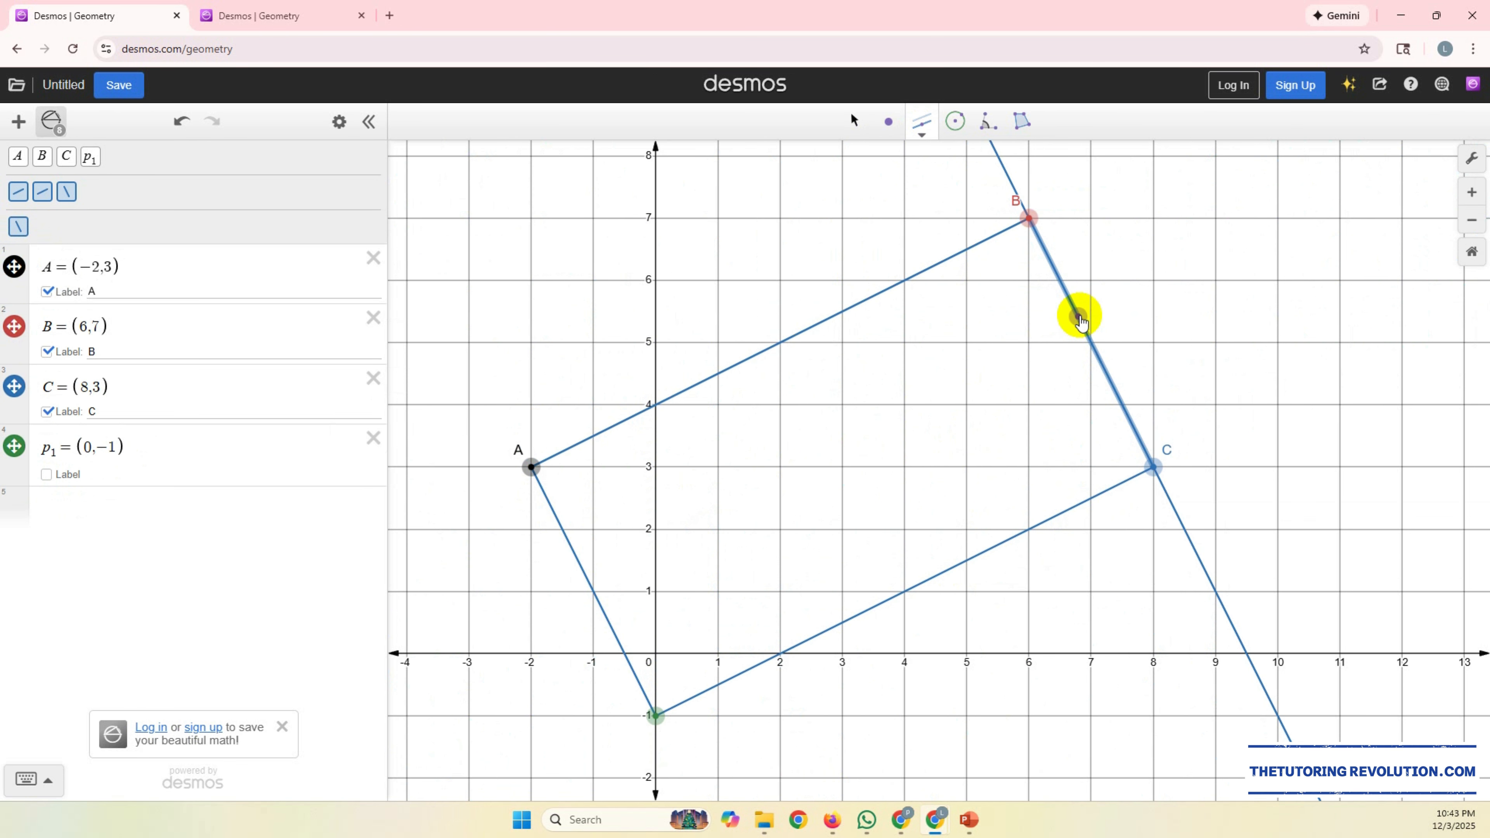
click(1064, 296)
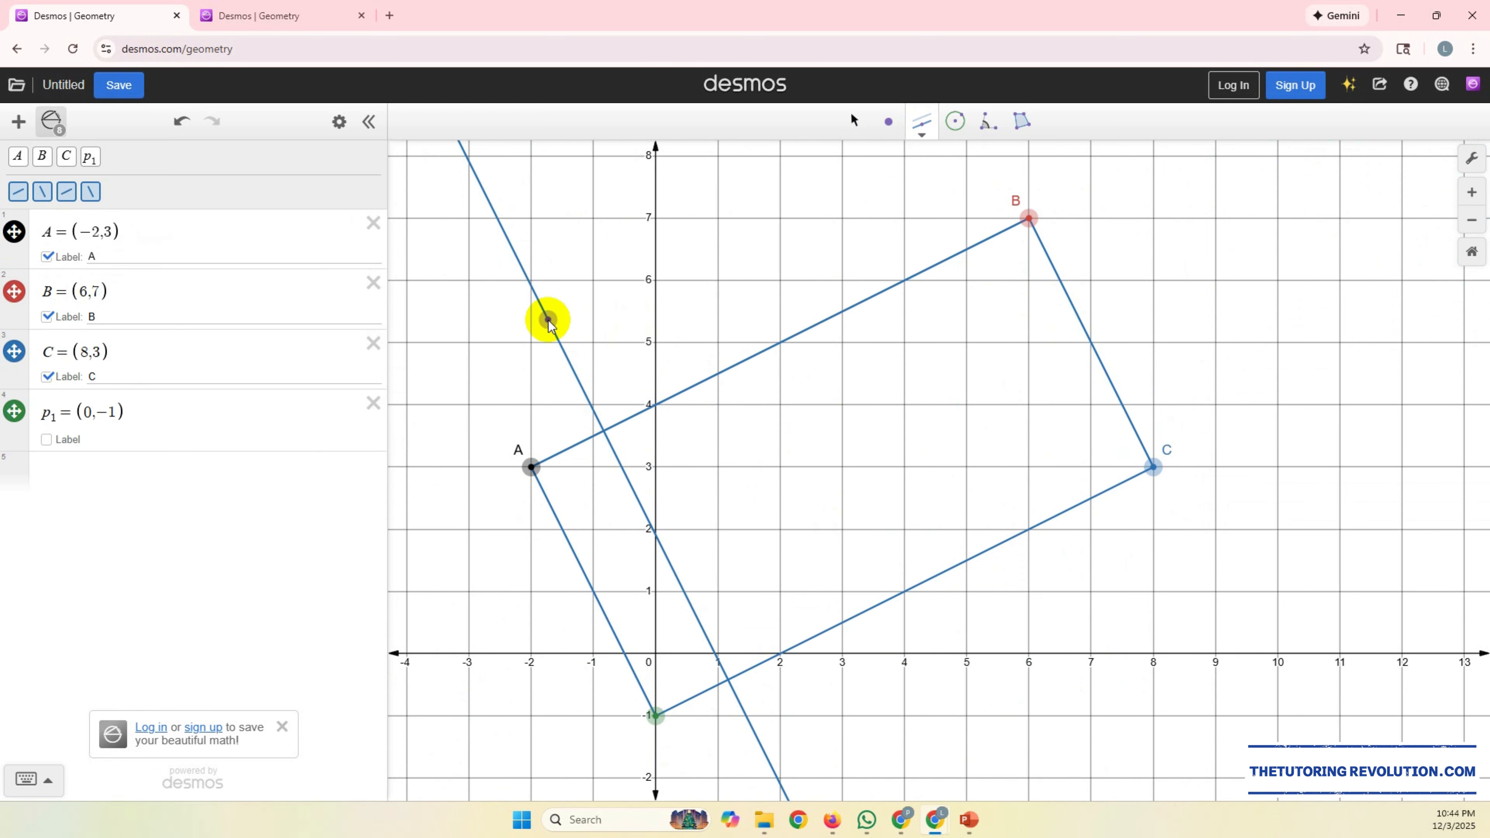
key(Escape)
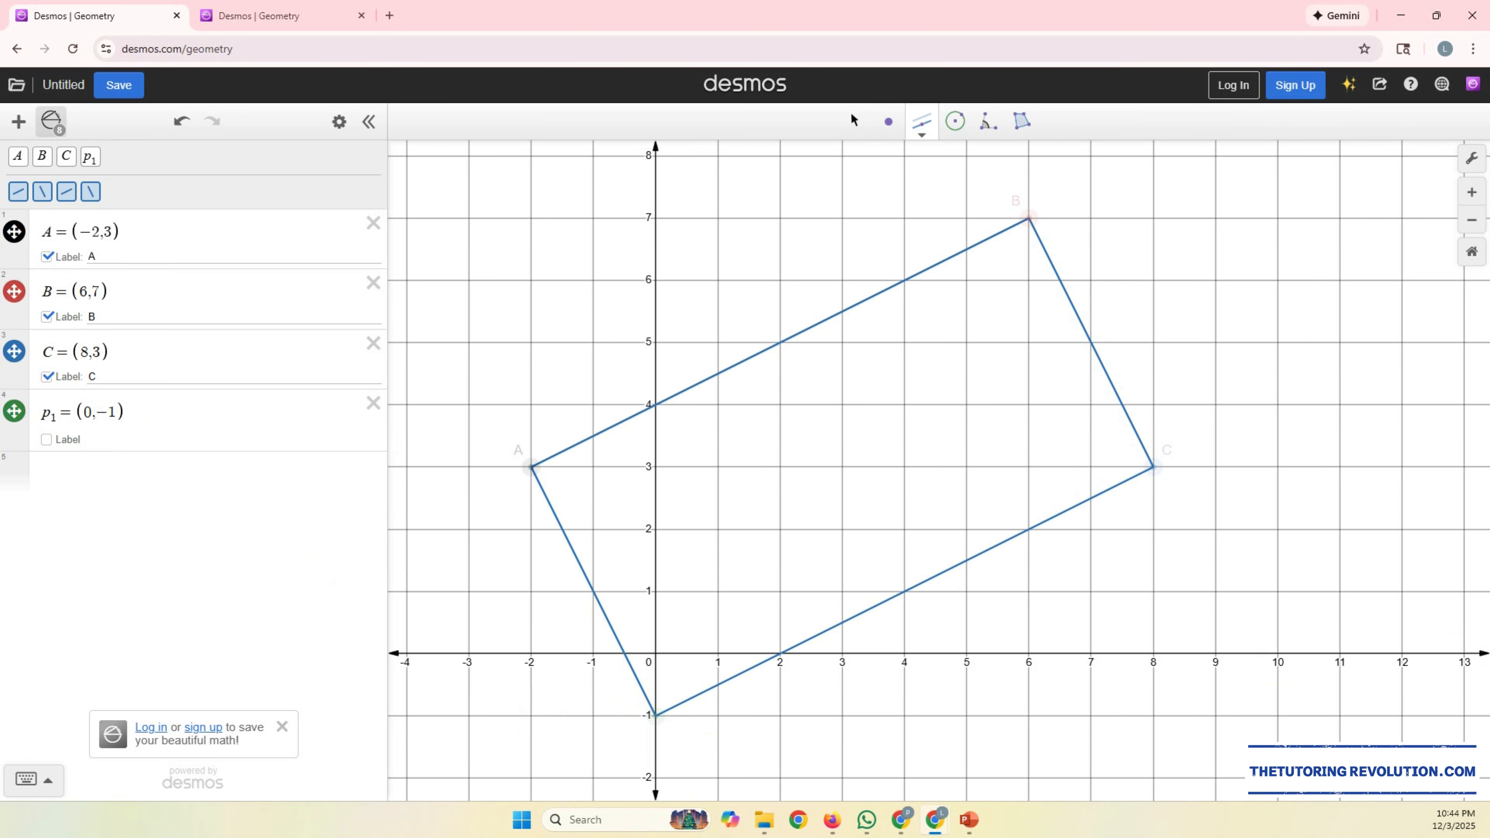
Step: Consult the isosceles trapezoid question in PowerPoint and set point A in Desmos to (3,-6)
drag(1489, 182, 787, 130)
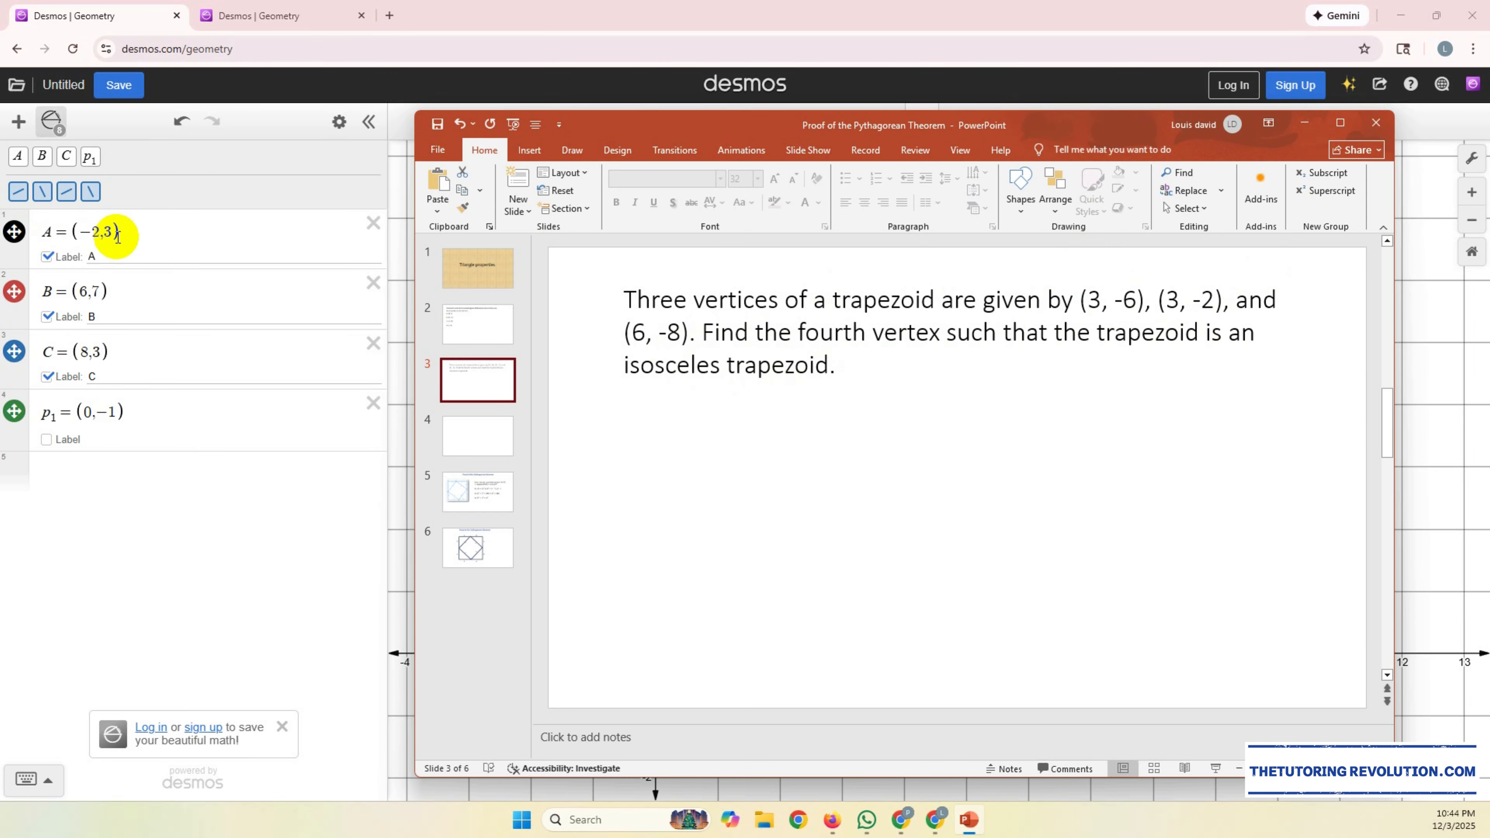
click(100, 234)
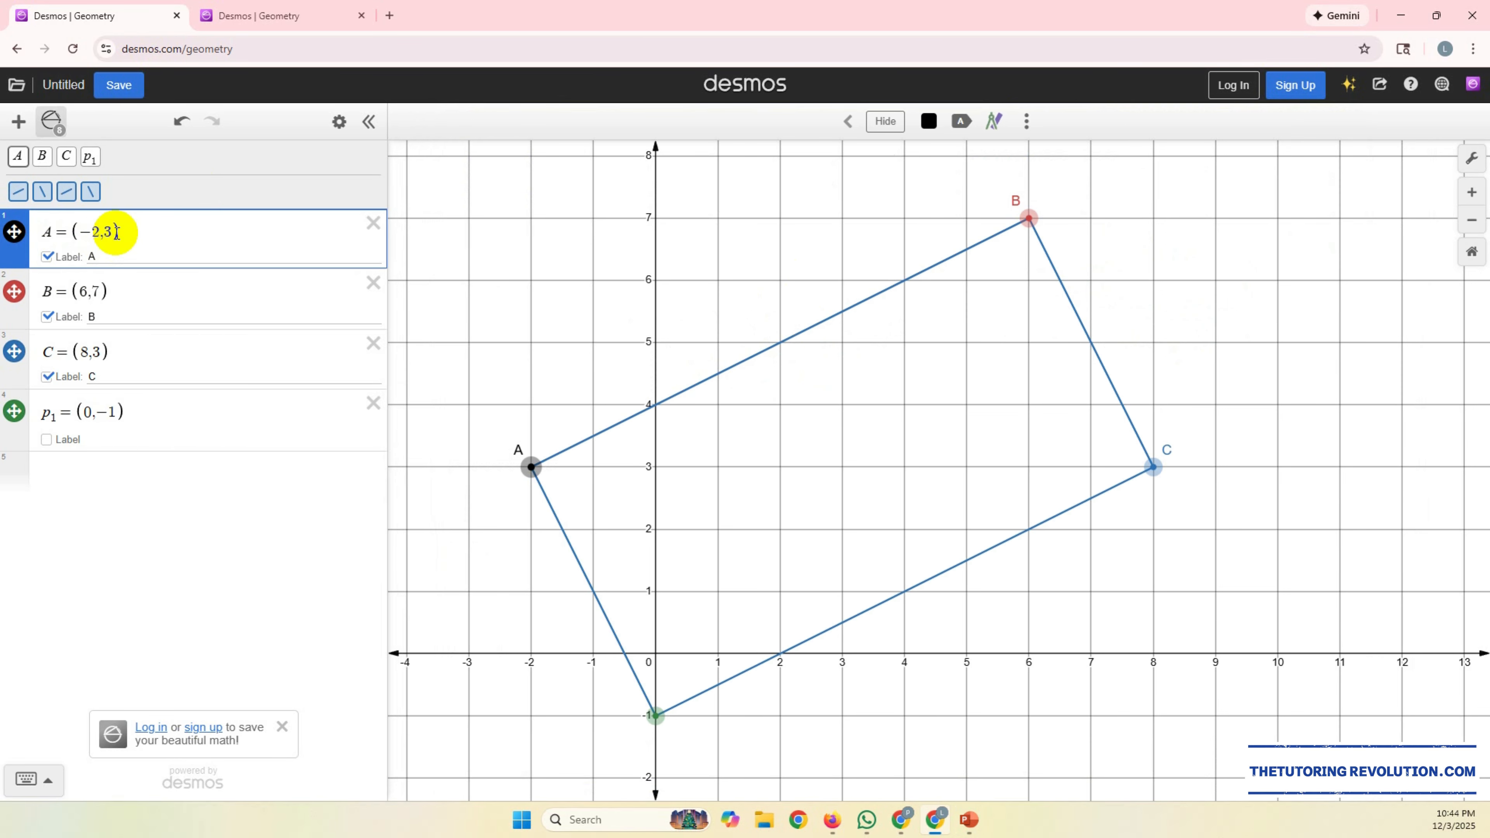
key(BackSpace)
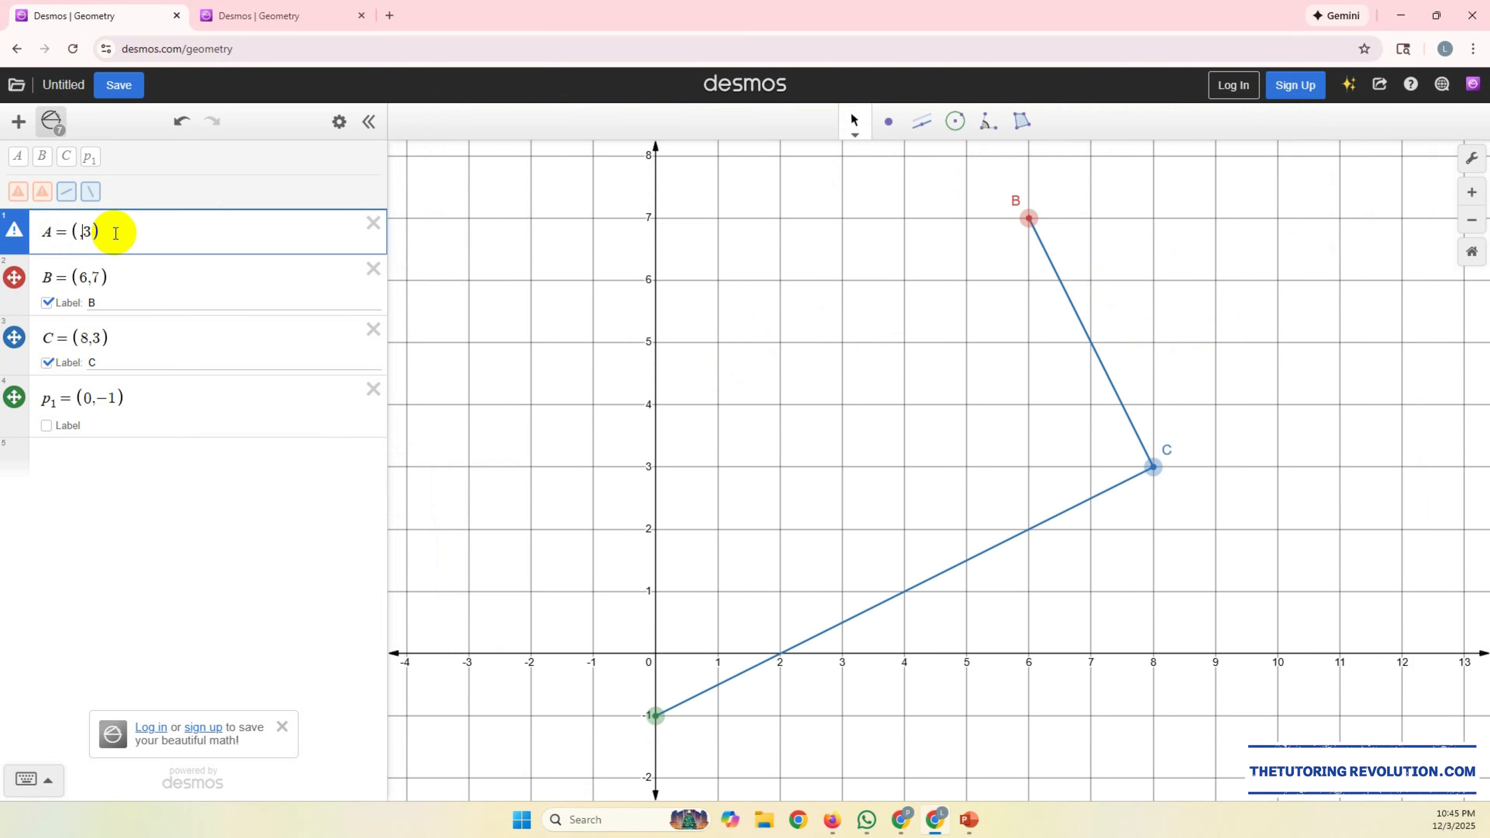
key(BackSpace)
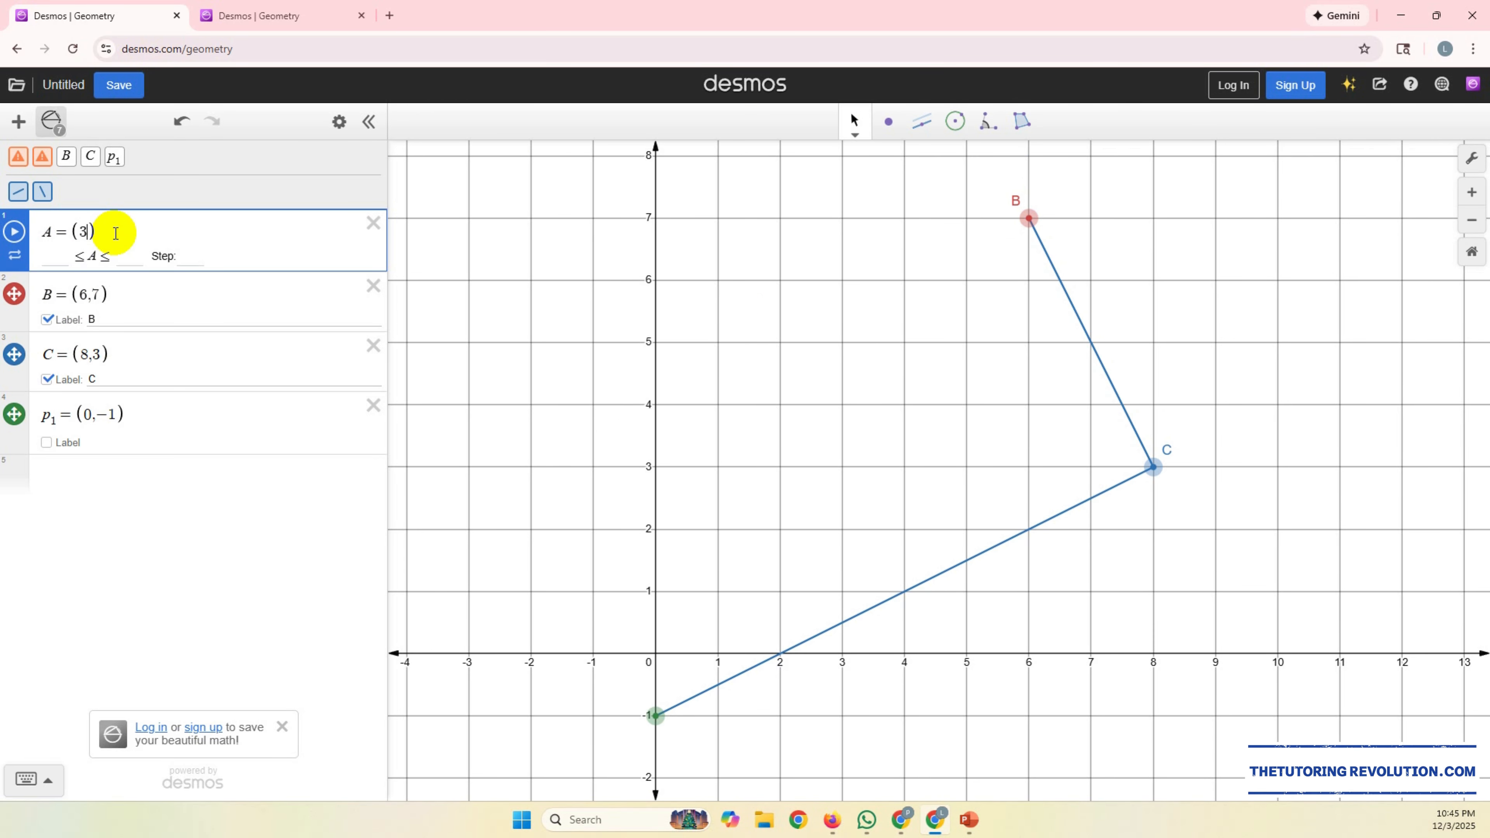
text(,-)
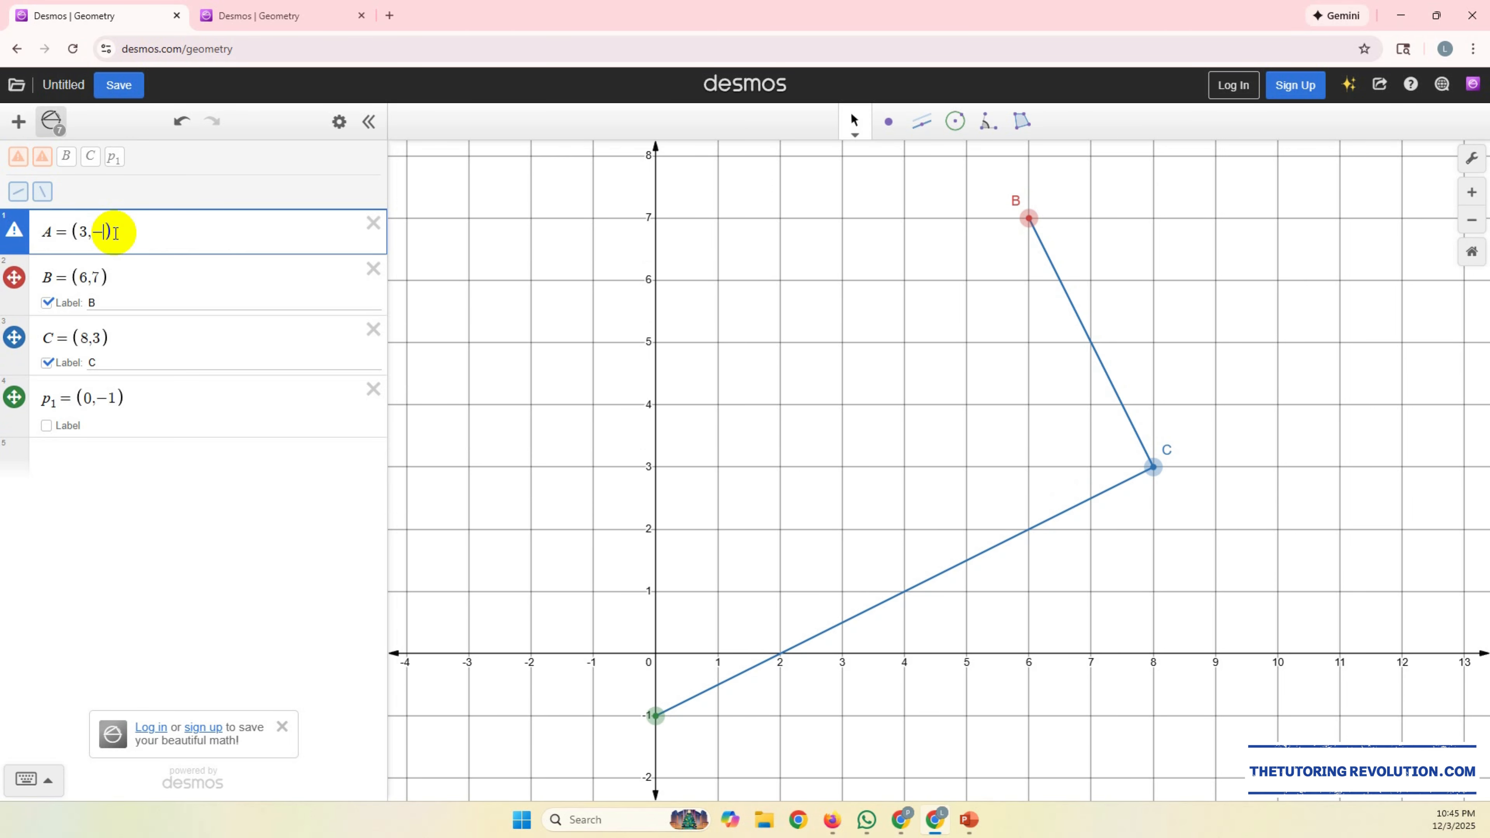
text(6)
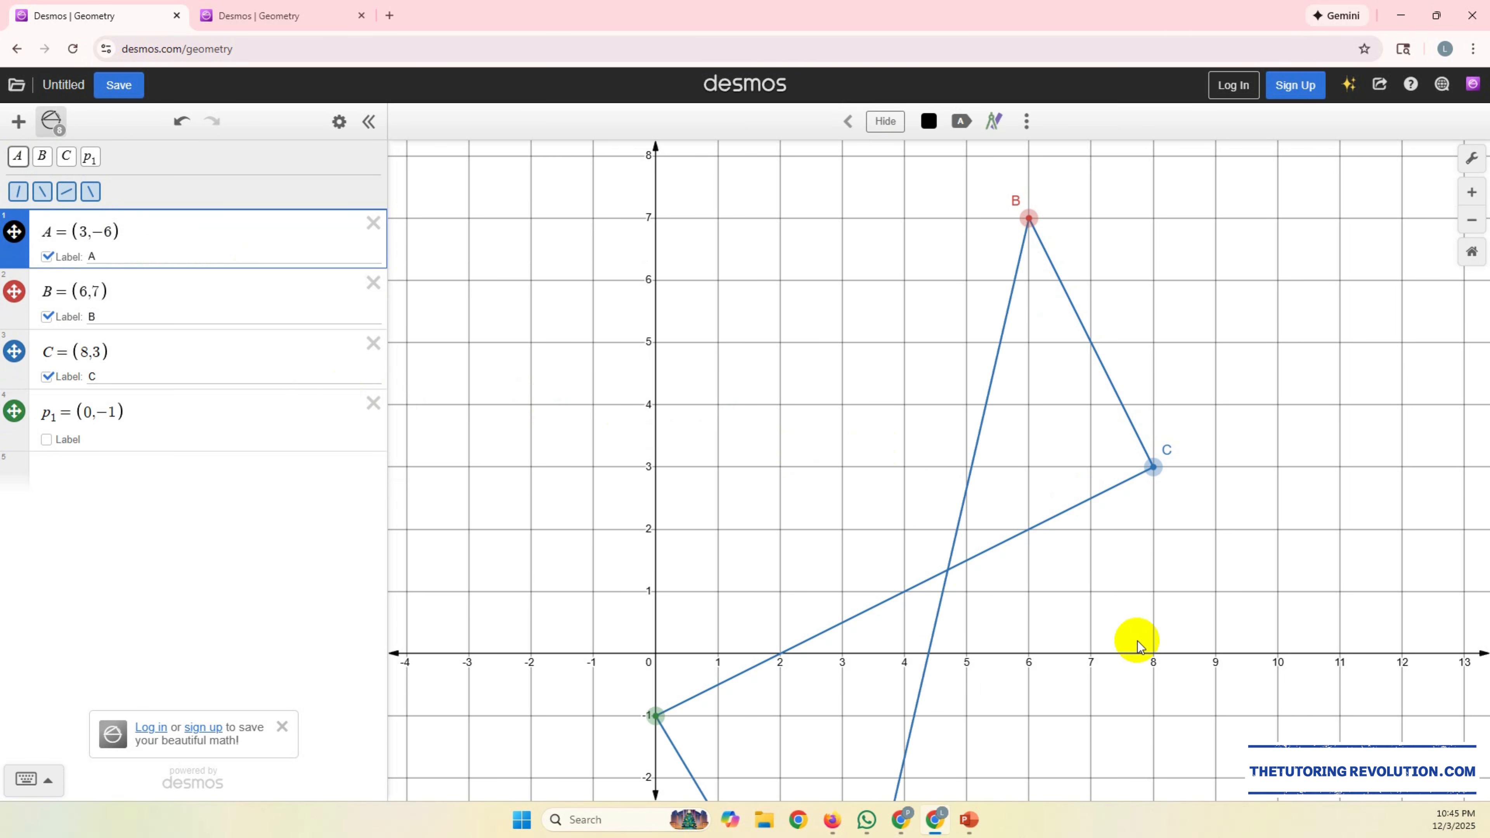
Step: Check the trapezoid's second vertex in the PowerPoint question and set point B in Desmos to (3,-2)
click(969, 819)
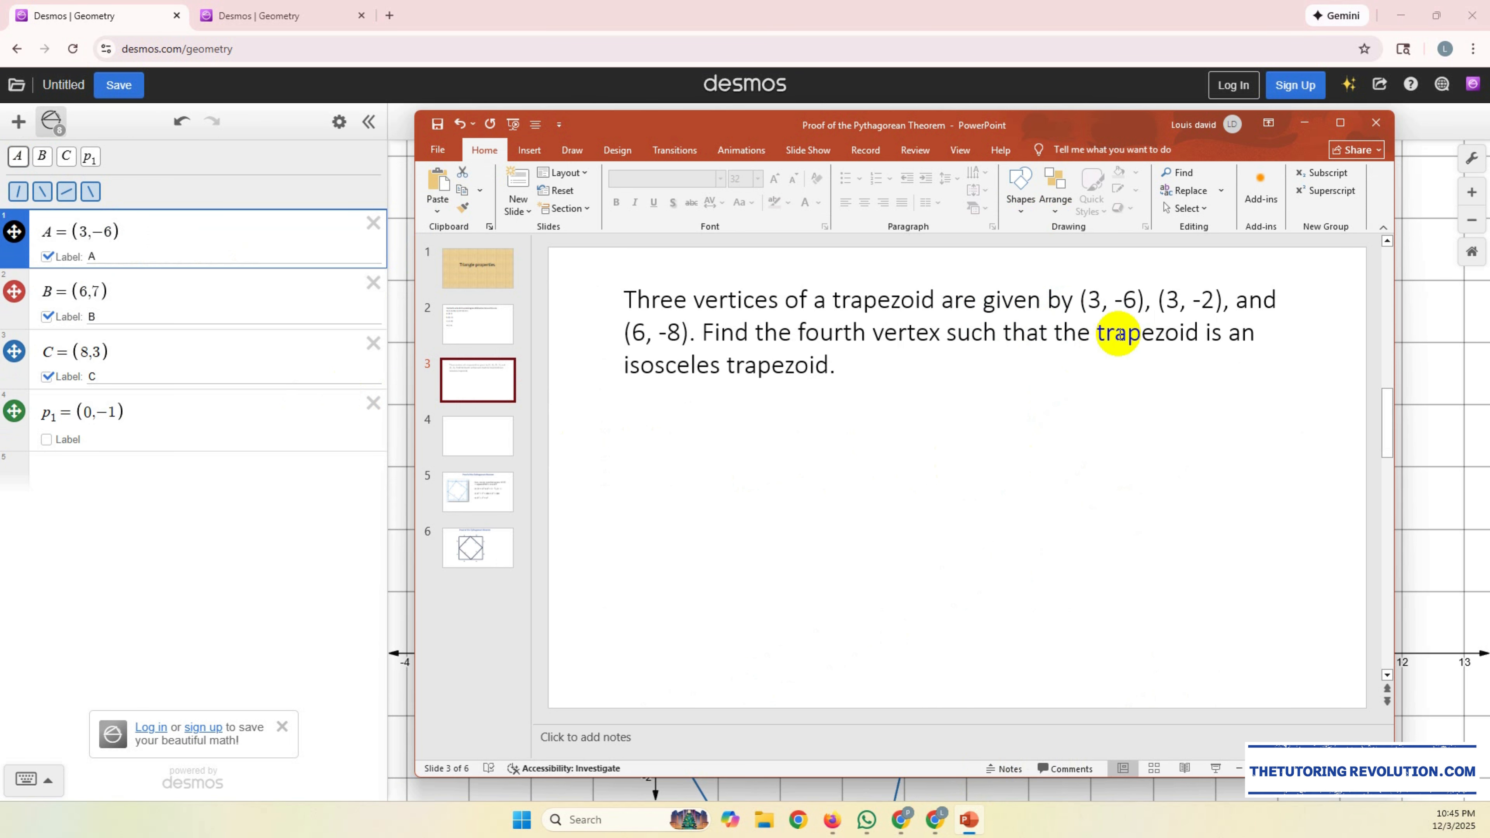
click(75, 291)
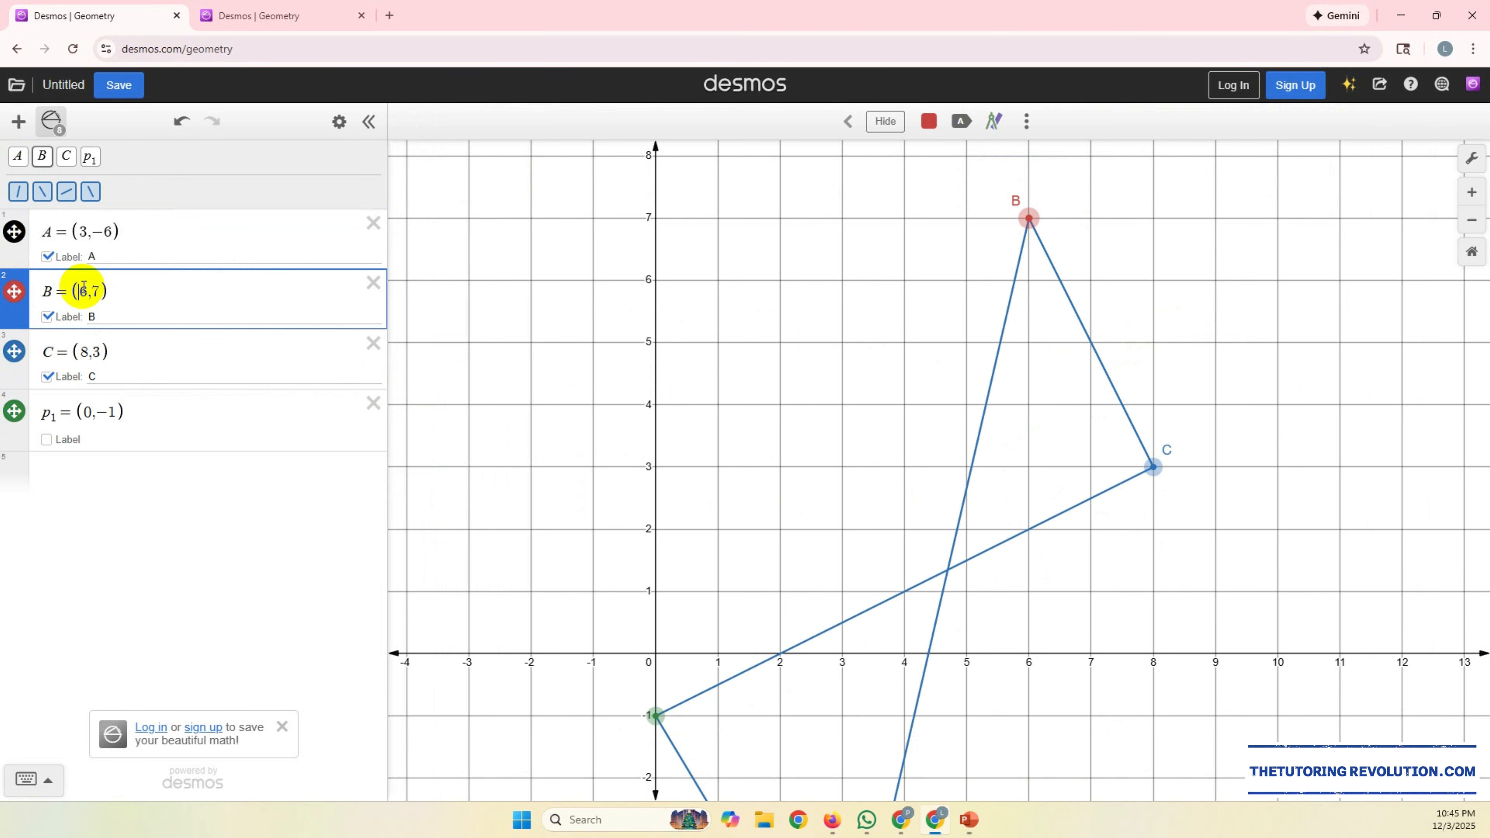
key(BackSpace)
text(3,)
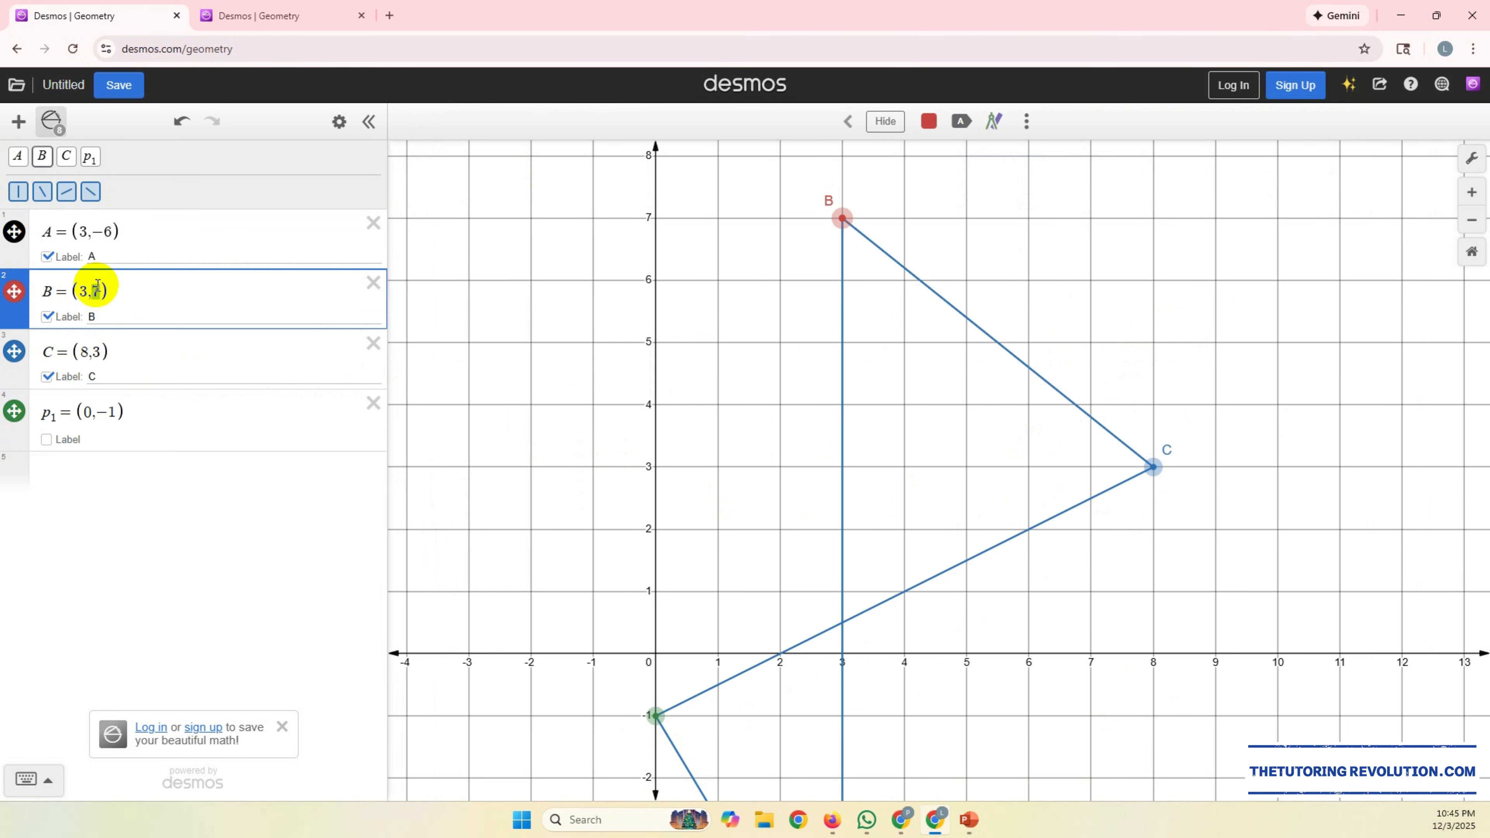
text(-2)
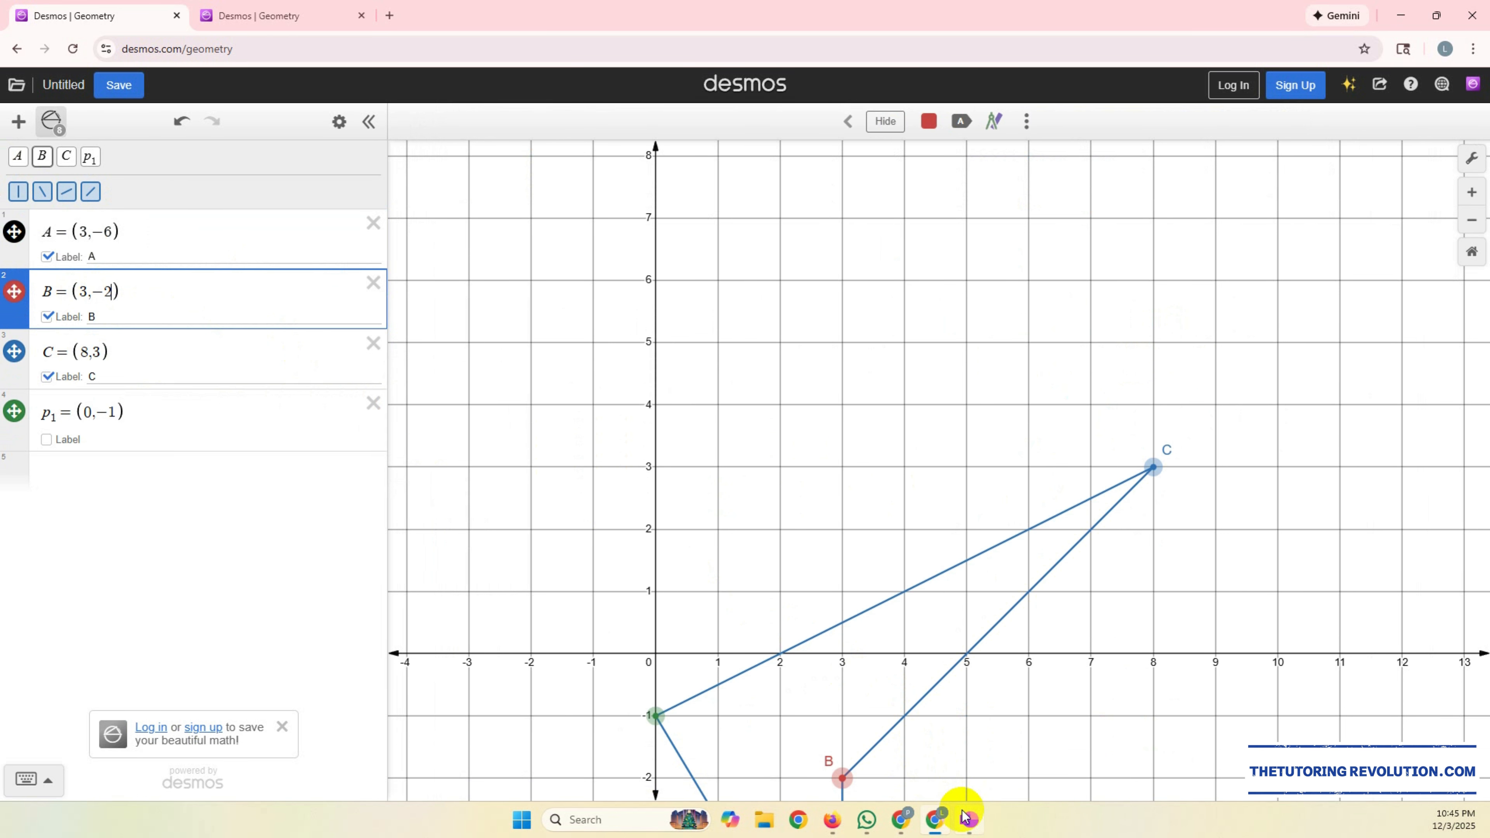
Step: Check the third vertex in the PowerPoint question and set point C in Desmos to (6,-8)
click(966, 818)
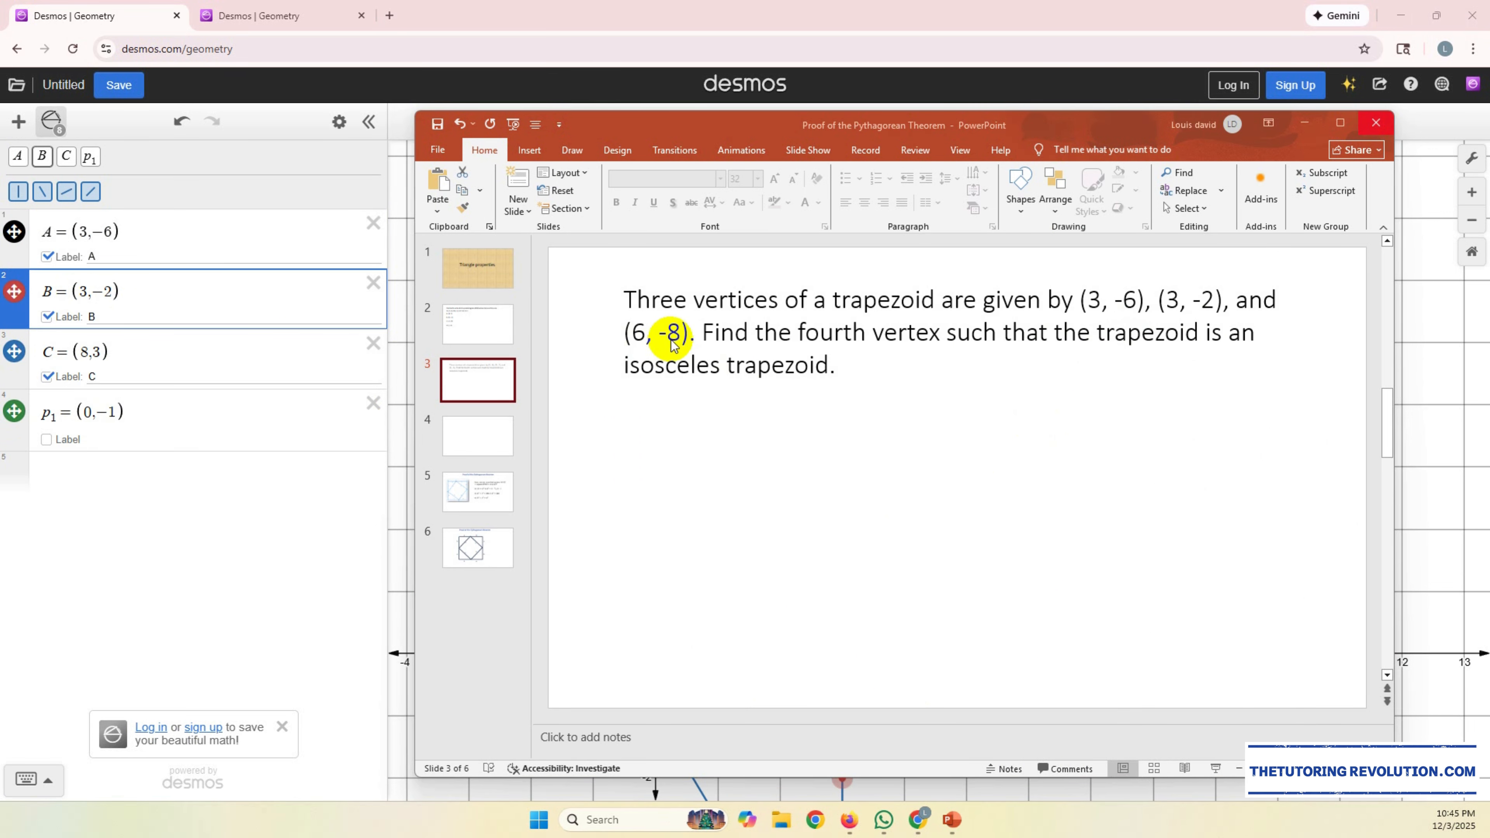
click(95, 355)
key(BackSpace)
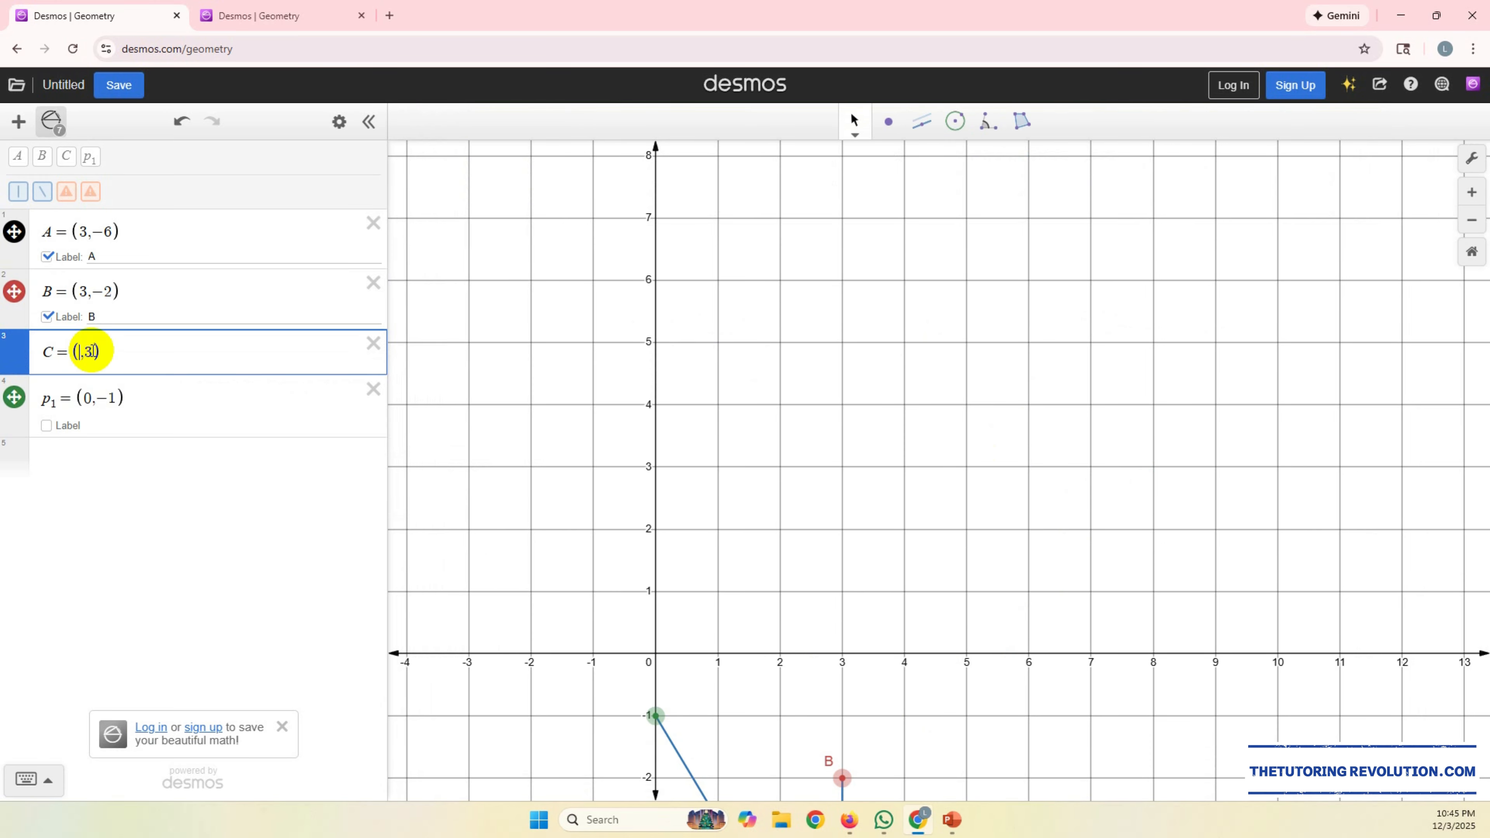
text(6)
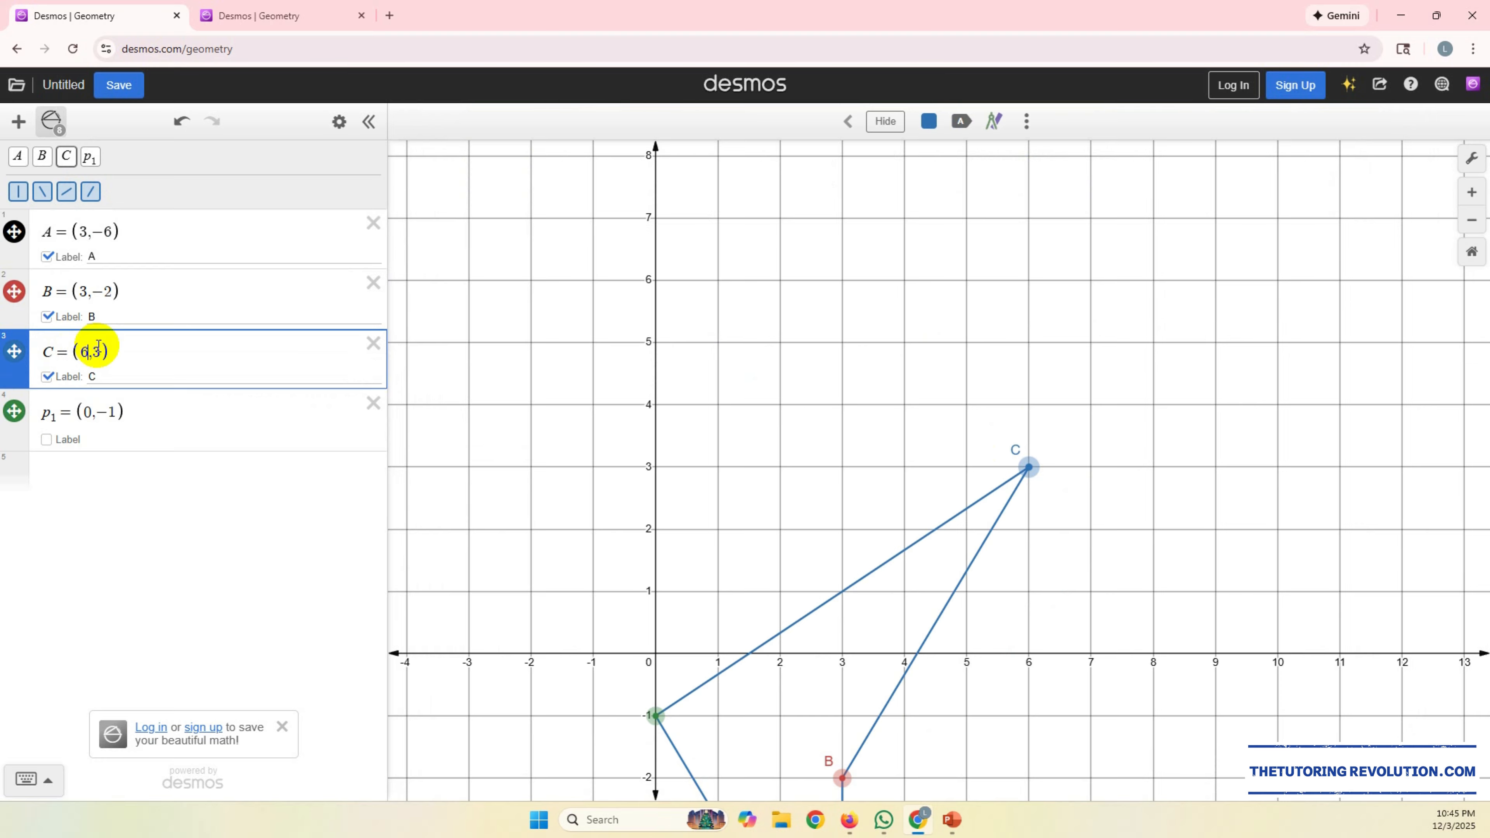
key(BackSpace)
text(-8)
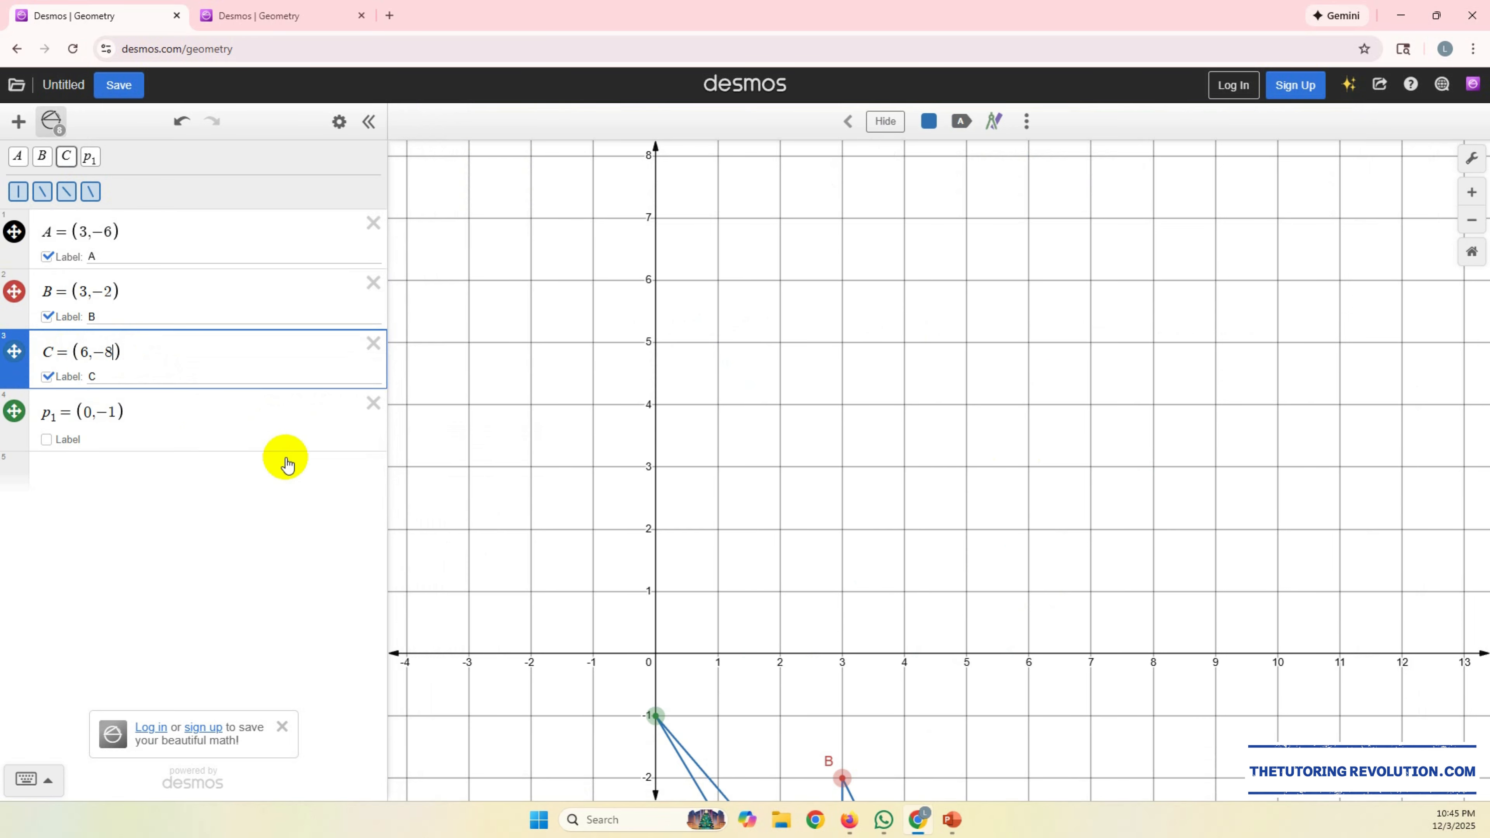
Step: Delete the old candidate point (0,-1) from the expression list and bring points A, B and C into view
click(373, 403)
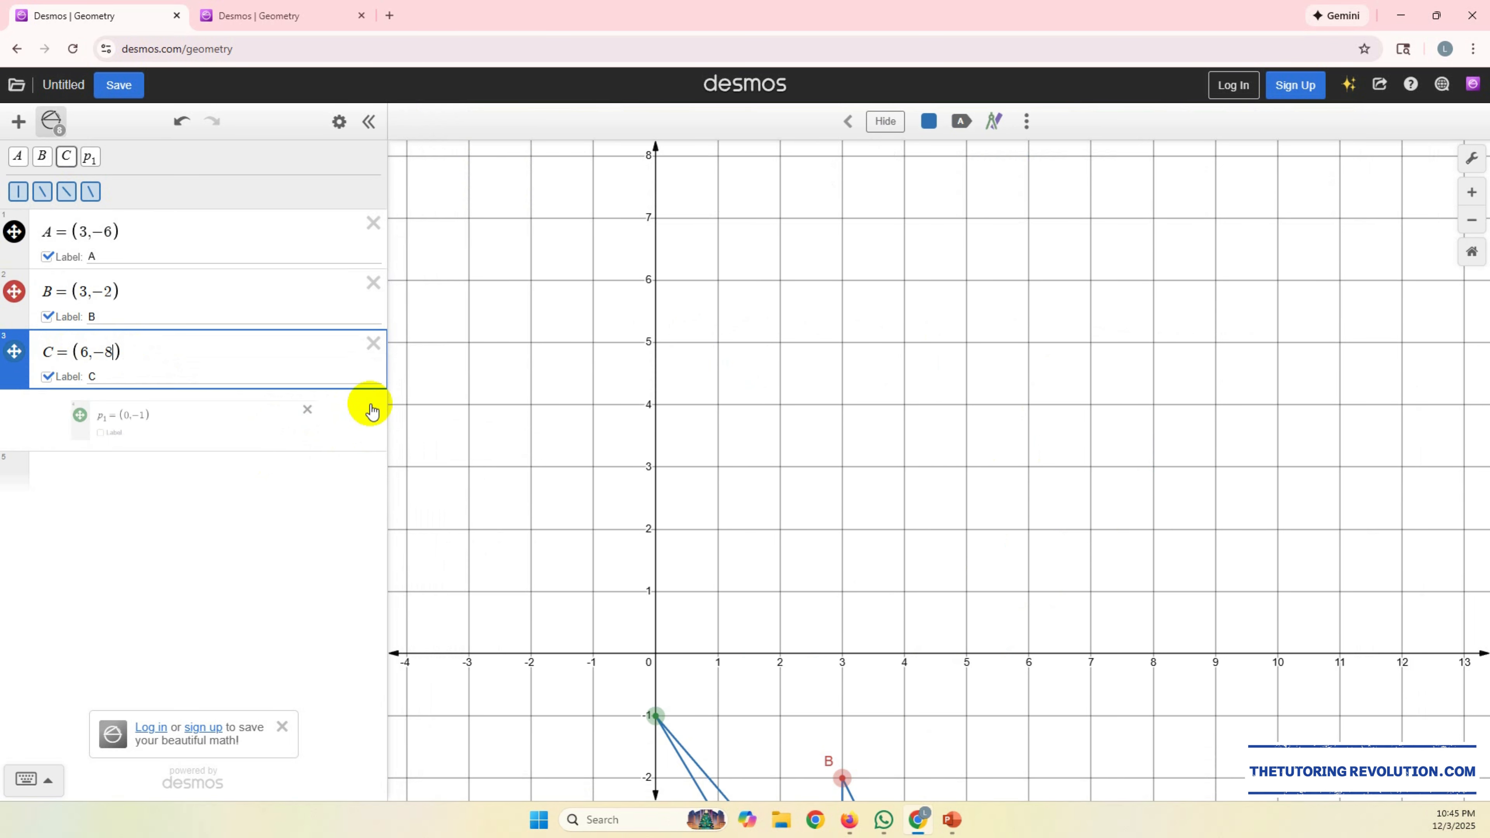
drag(898, 529, 827, 193)
drag(942, 552, 956, 347)
drag(1078, 465, 1108, 465)
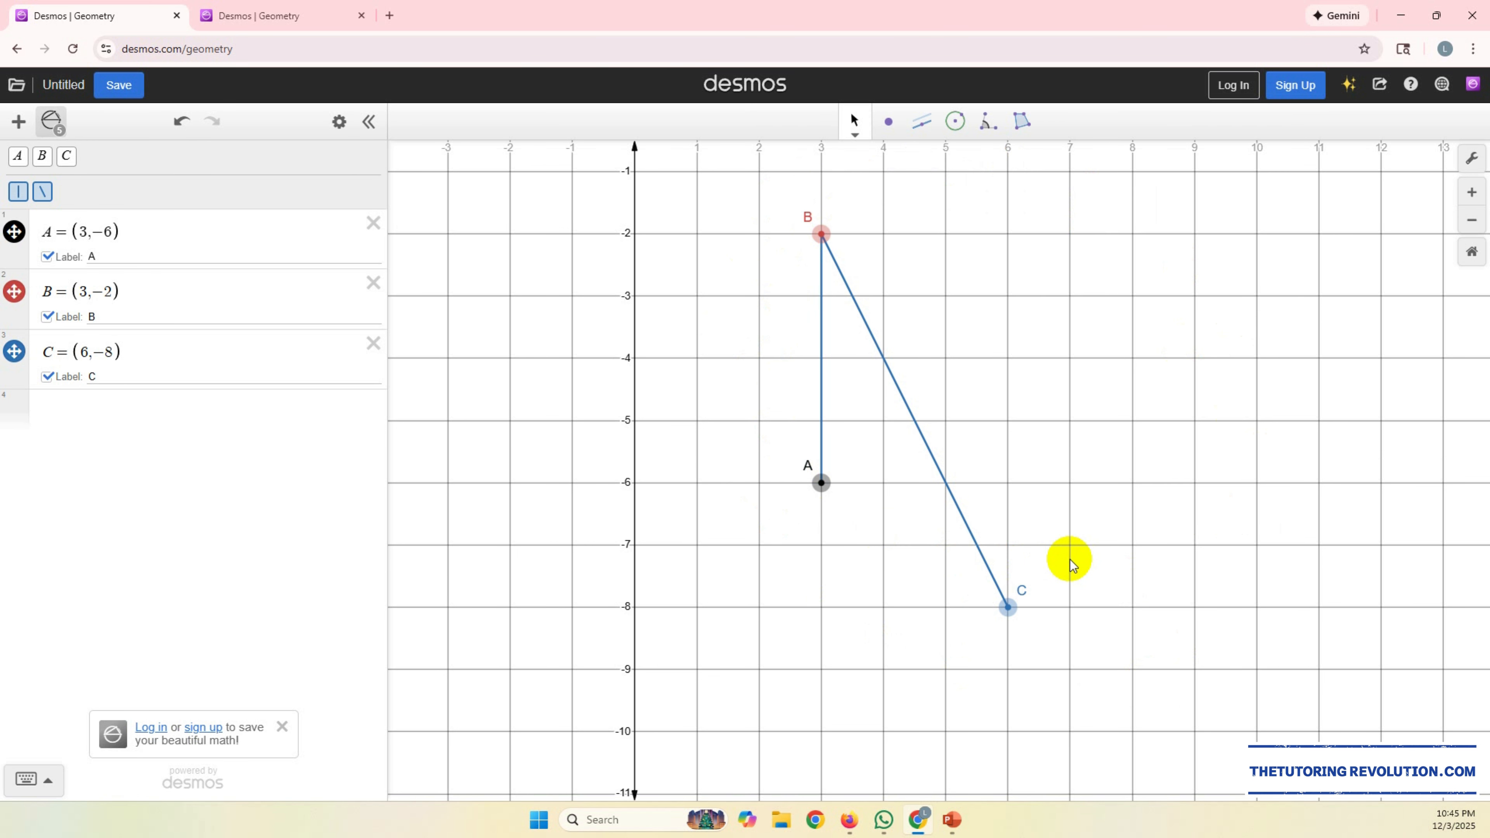
Step: Reread the isosceles trapezoid question in PowerPoint and delete the segment joining B and C in Desmos
click(951, 820)
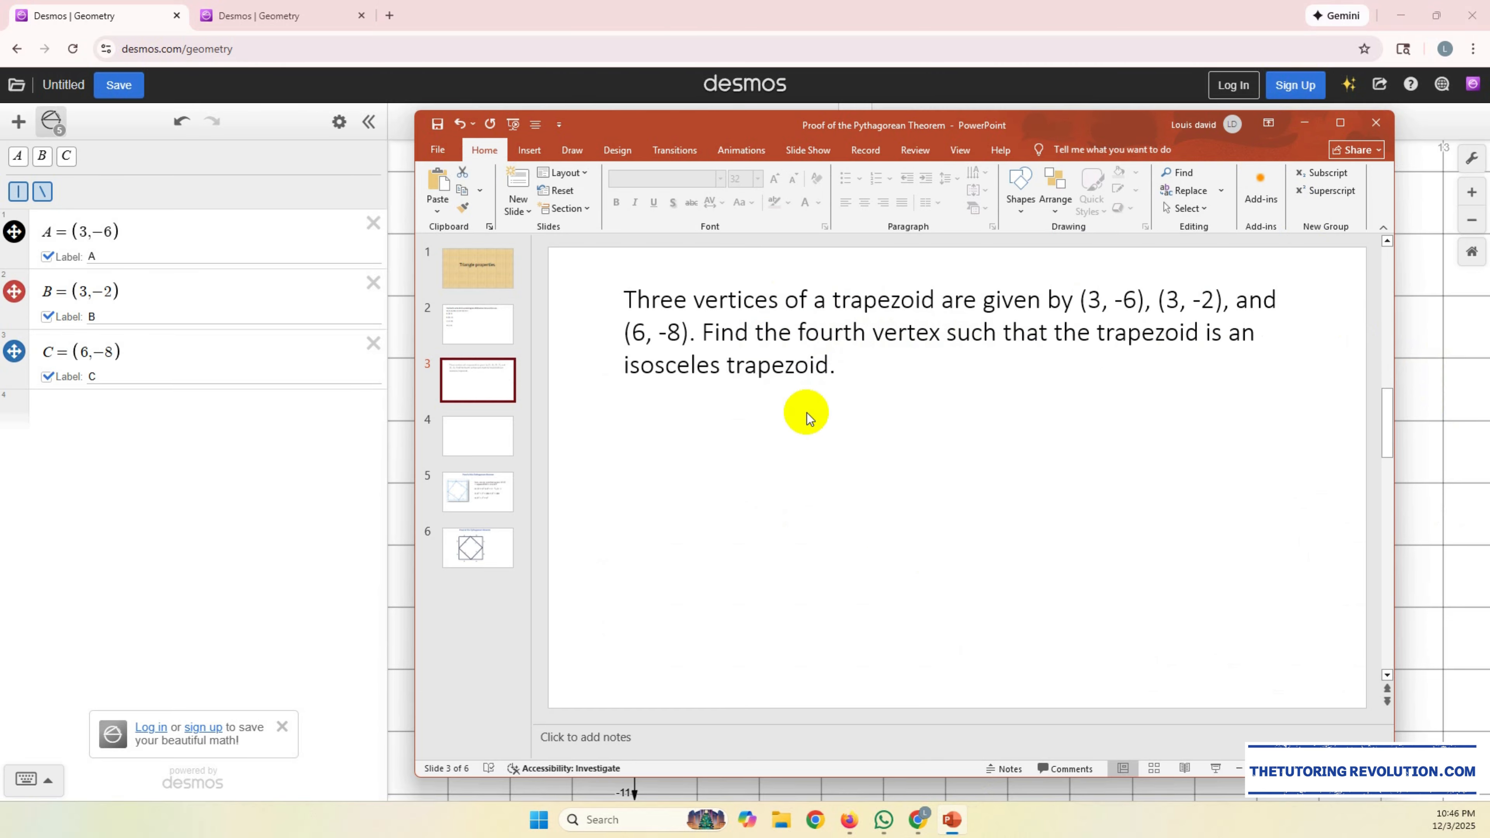
click(1303, 123)
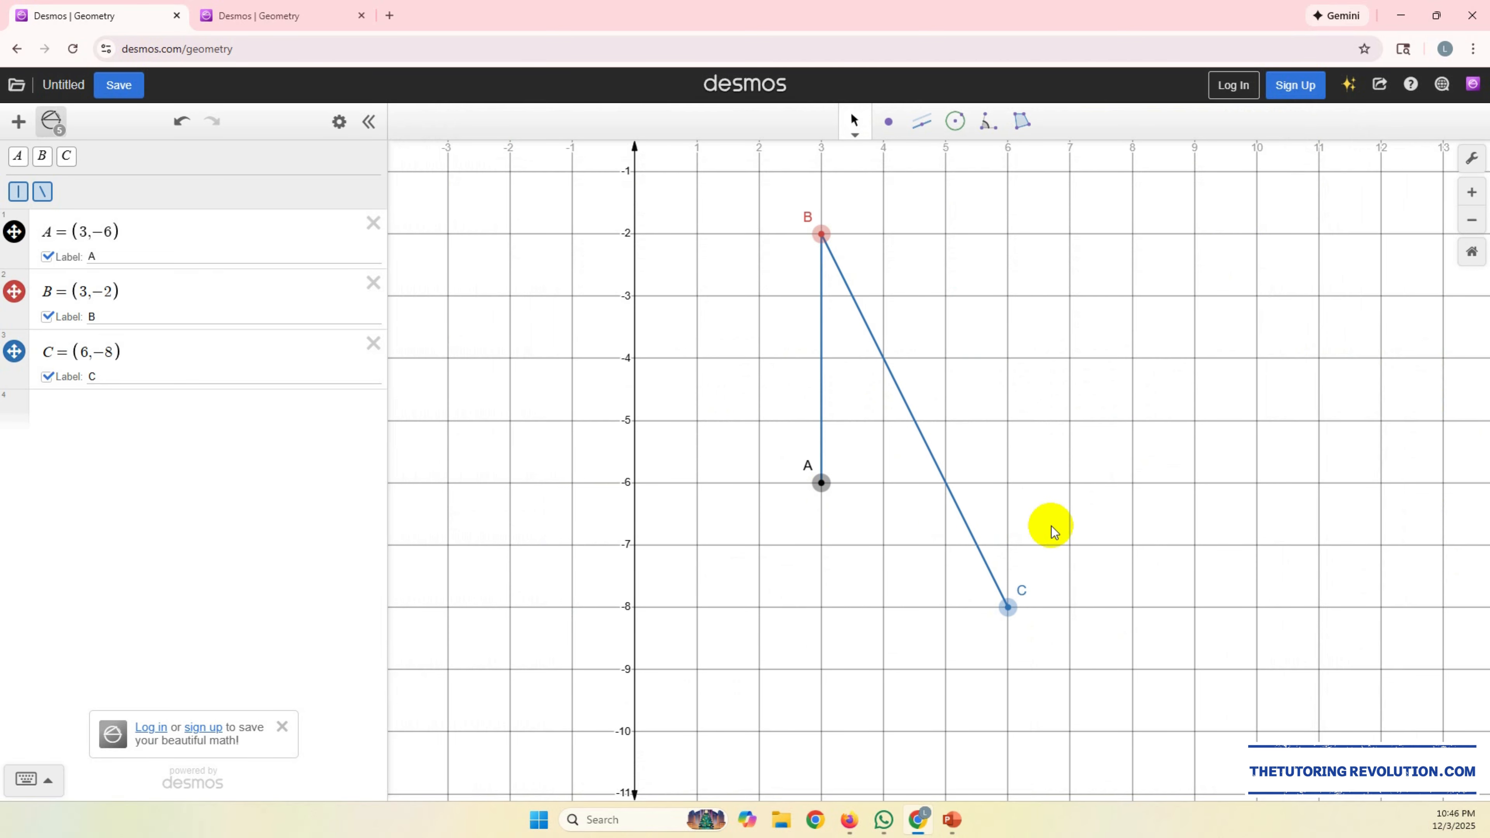
drag(1154, 526, 1204, 506)
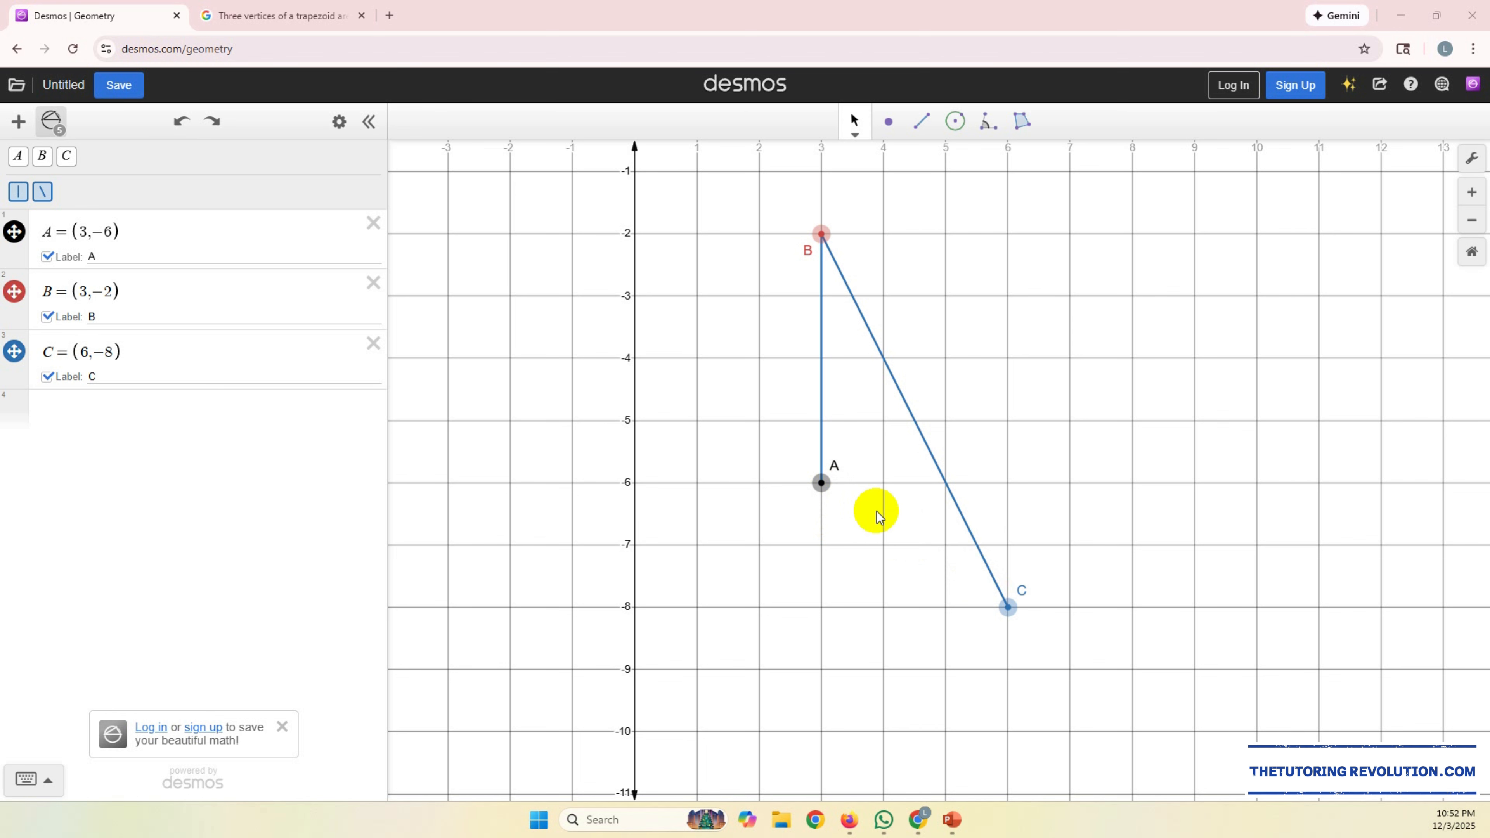
click(922, 433)
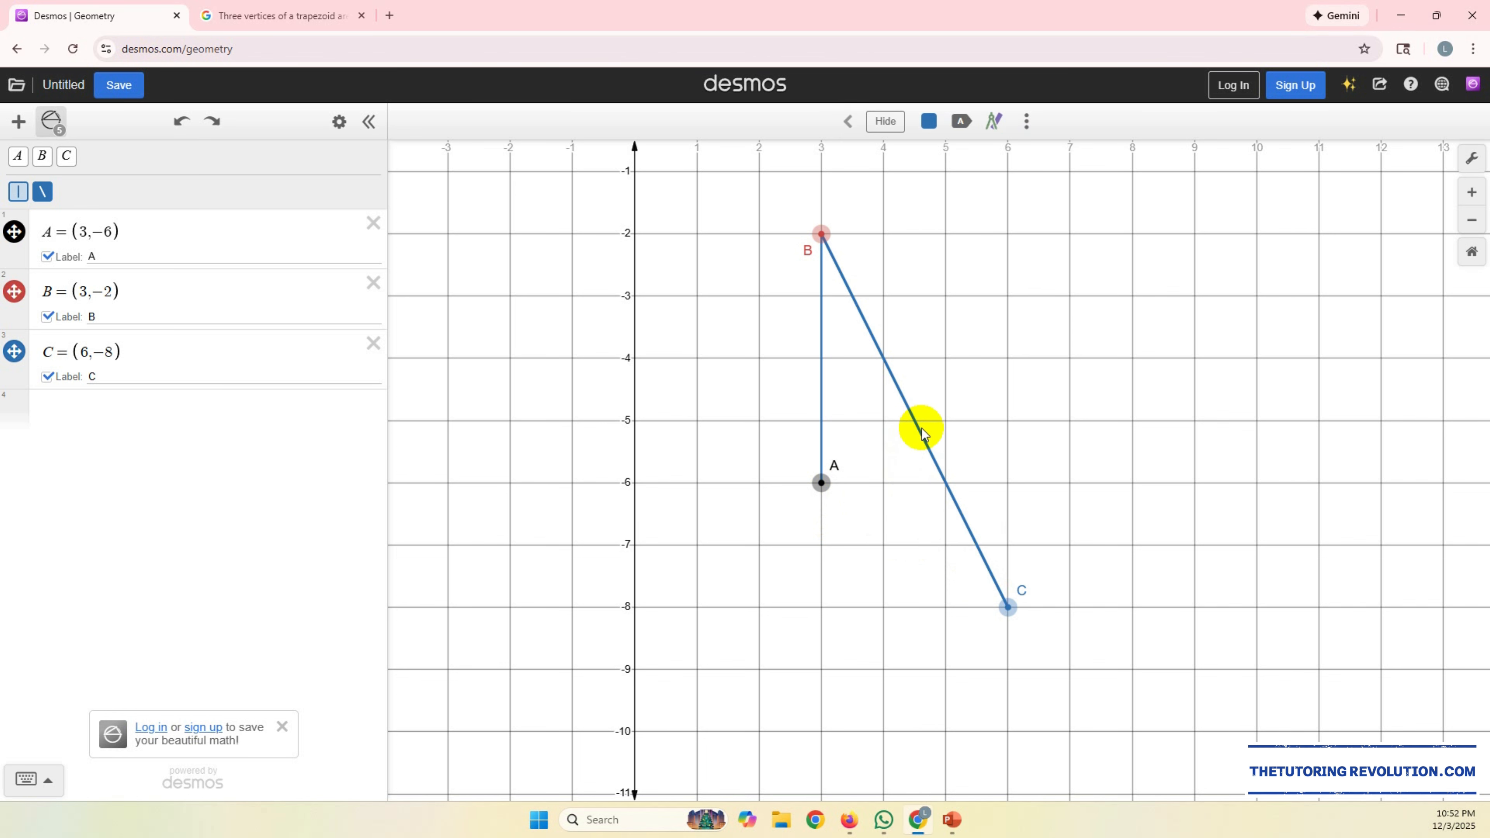
key(Delete)
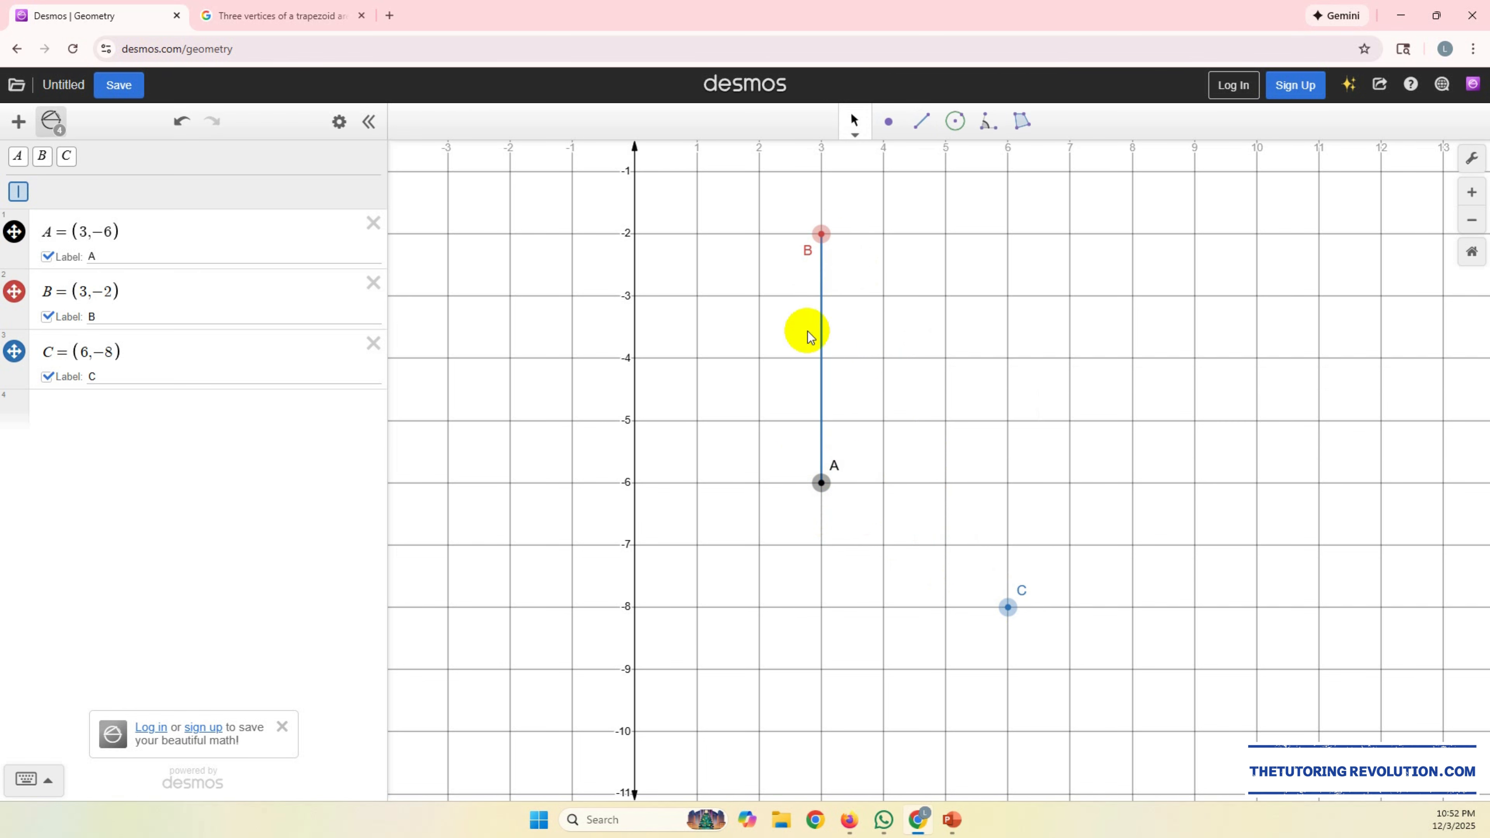
Step: Plot the trapezoid's fourth vertex on the x-axis at (6,0)
drag(1101, 334, 1039, 421)
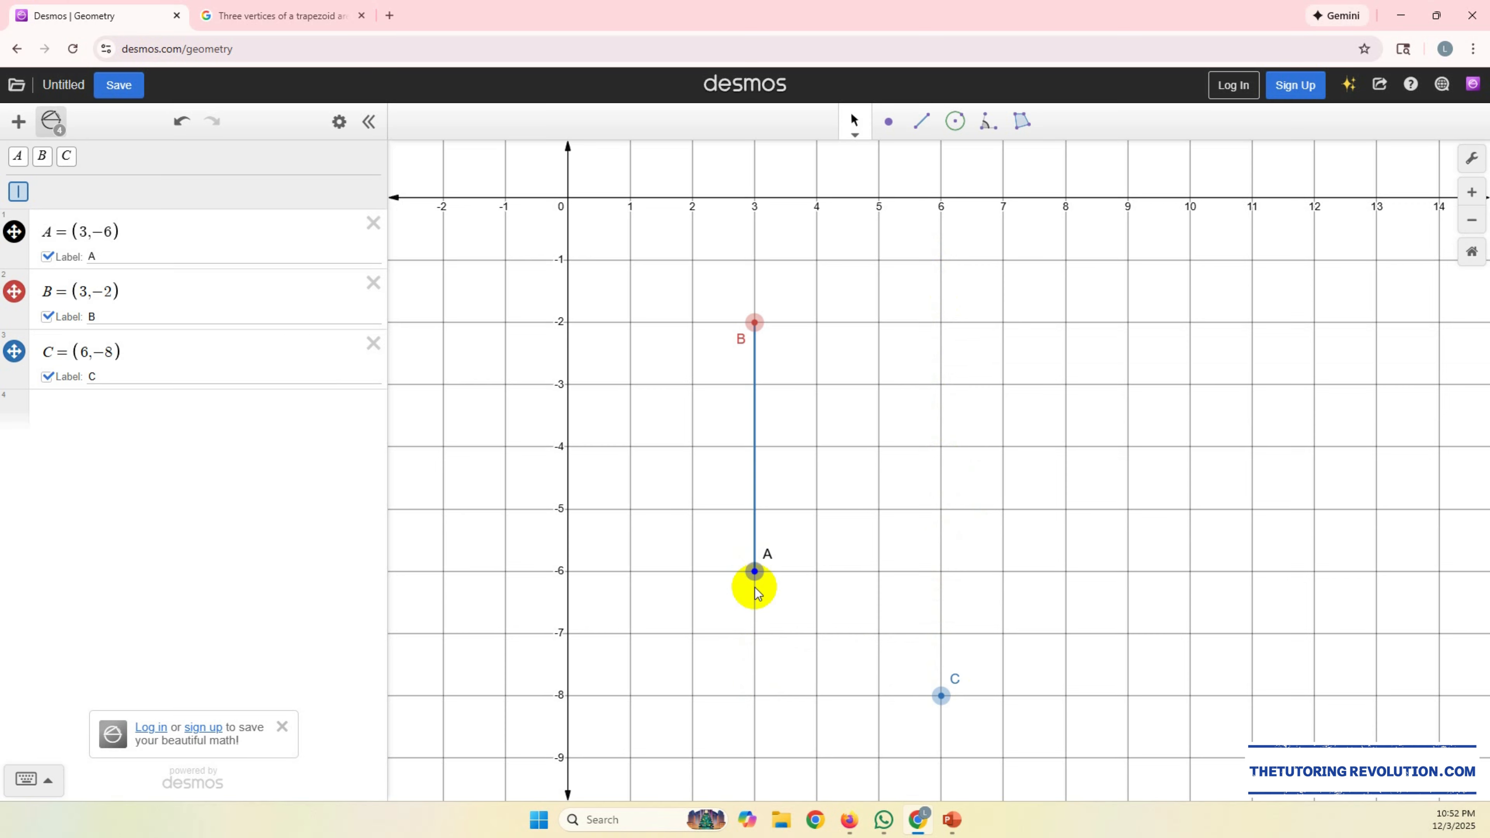
drag(1068, 441, 1066, 503)
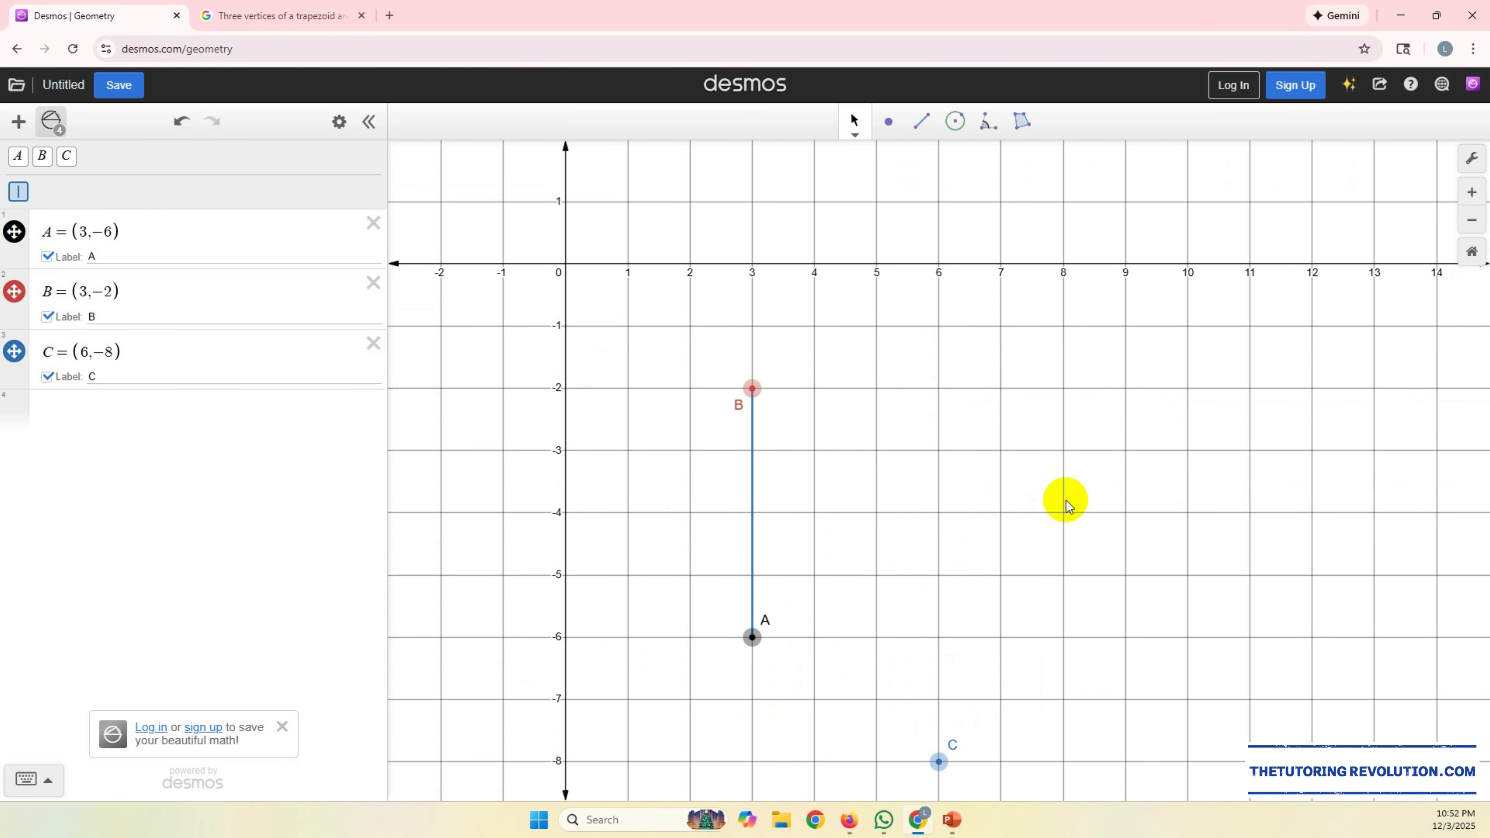
click(888, 121)
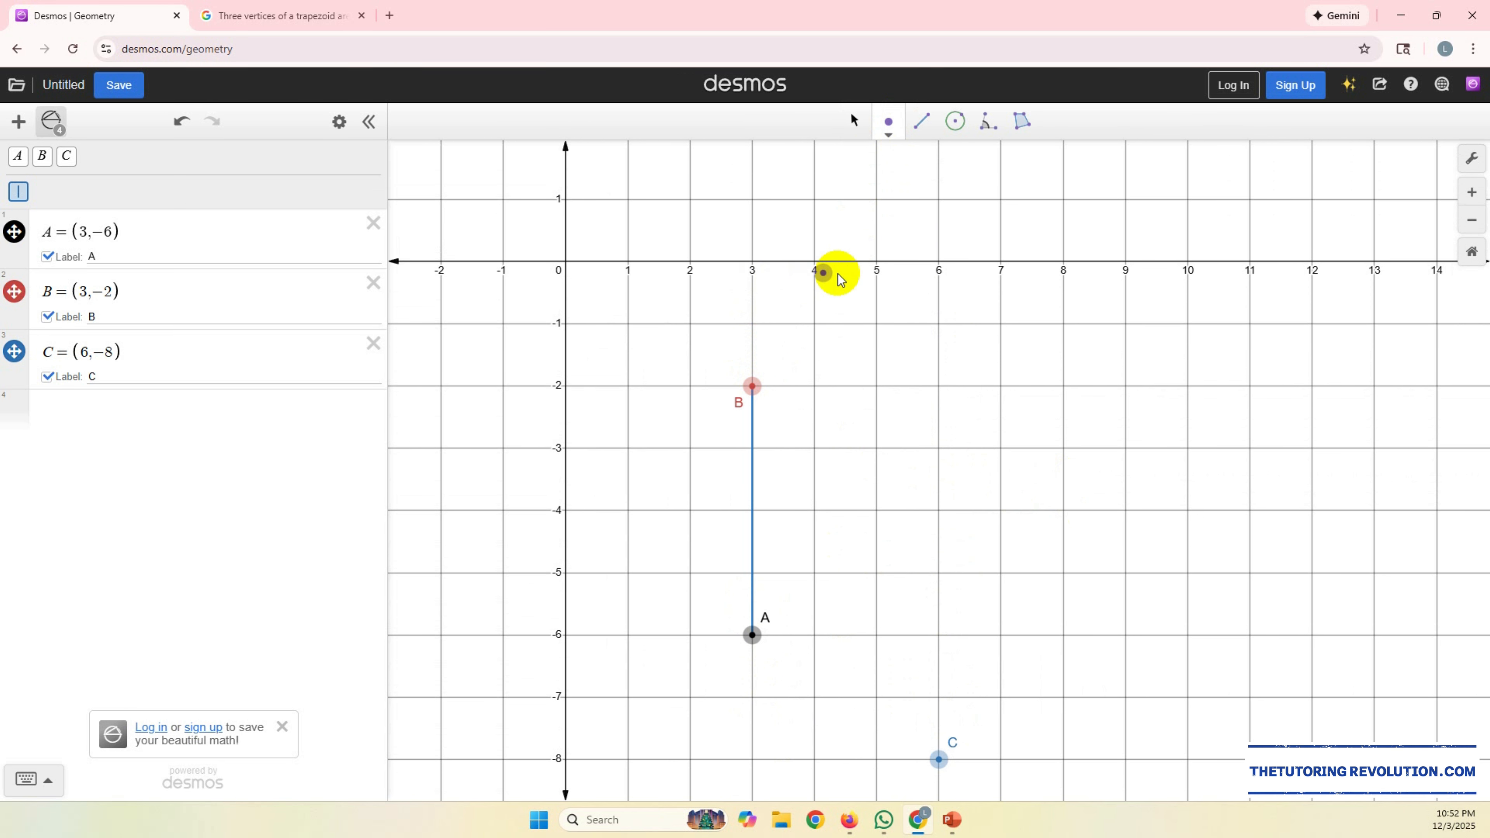
click(939, 262)
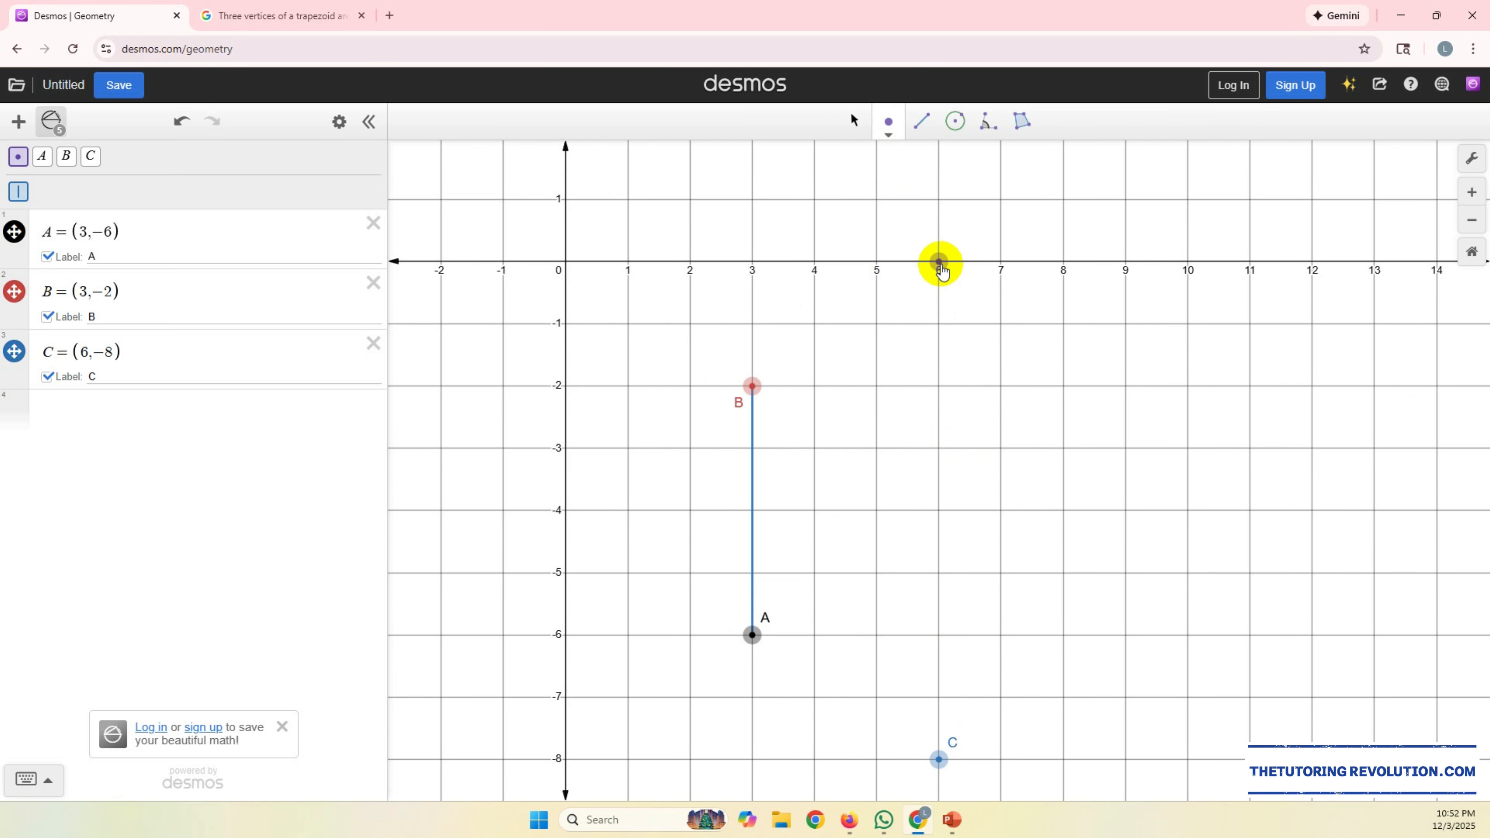
Step: Draw segments from B to the vertex (6,0), from A to C, and from C to (6,0) to close the trapezoid
click(925, 124)
click(753, 386)
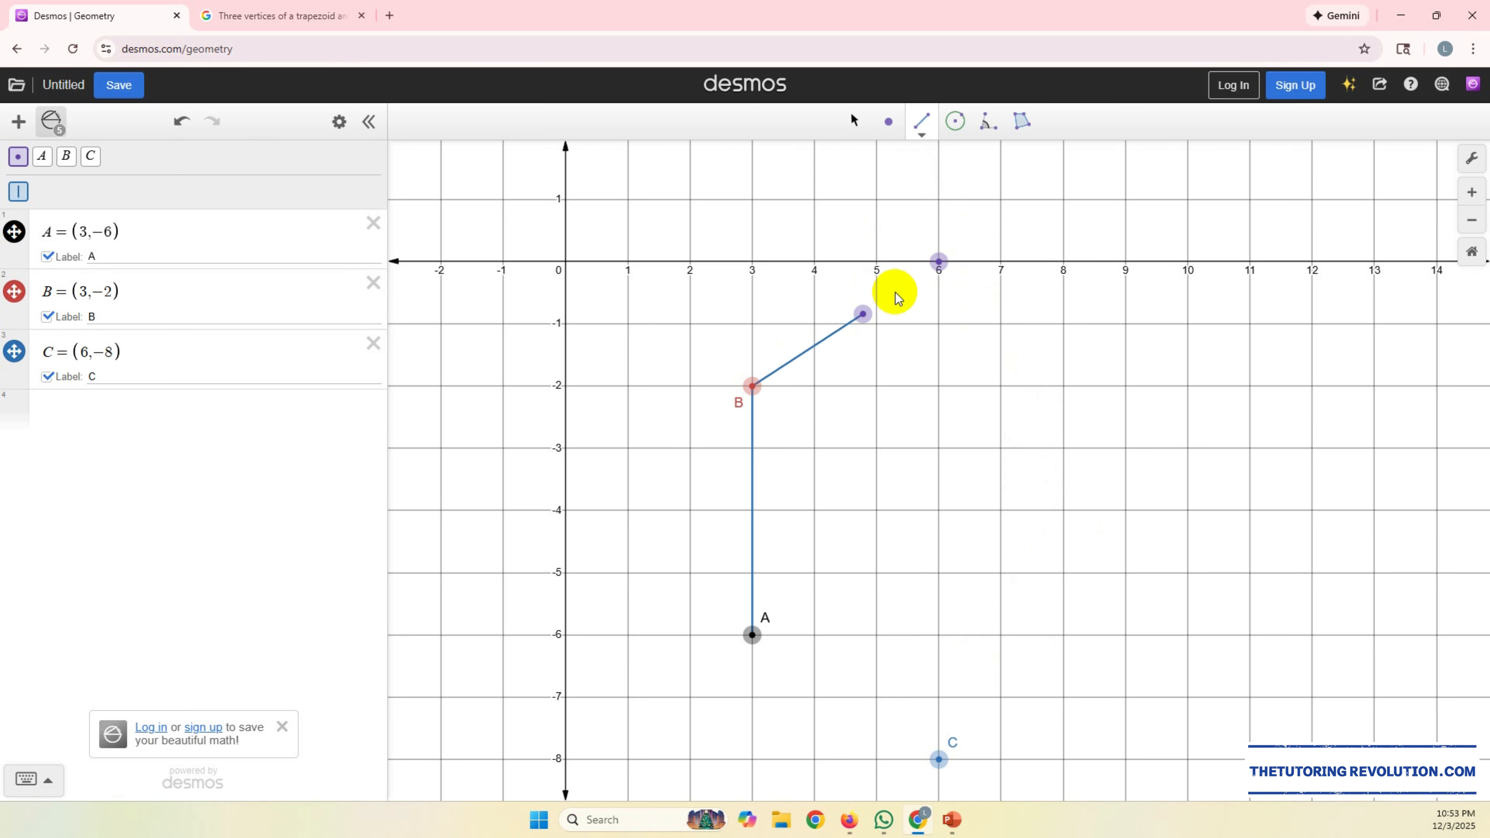
click(939, 262)
click(753, 634)
click(939, 760)
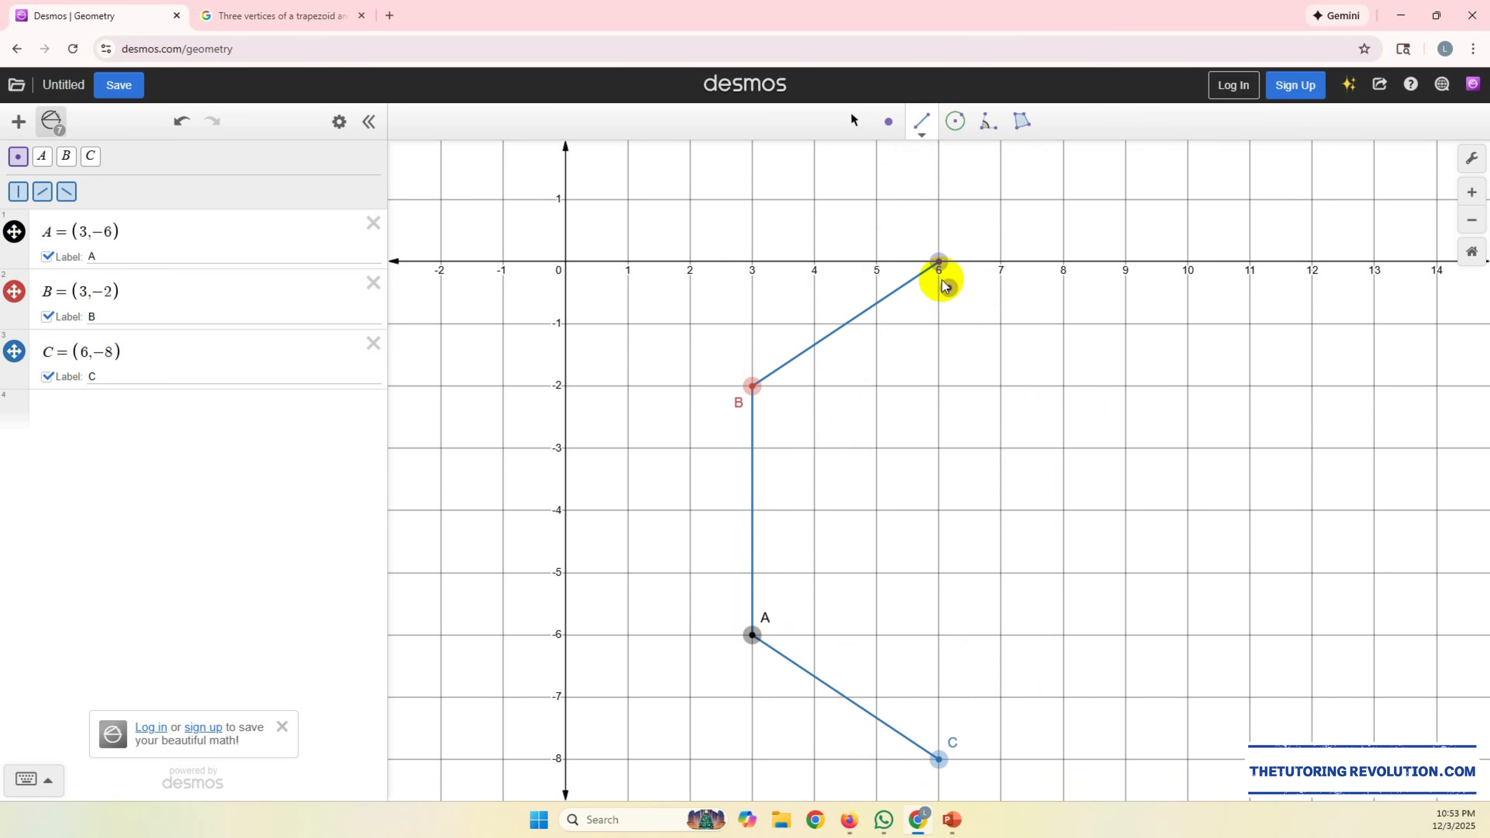
click(939, 262)
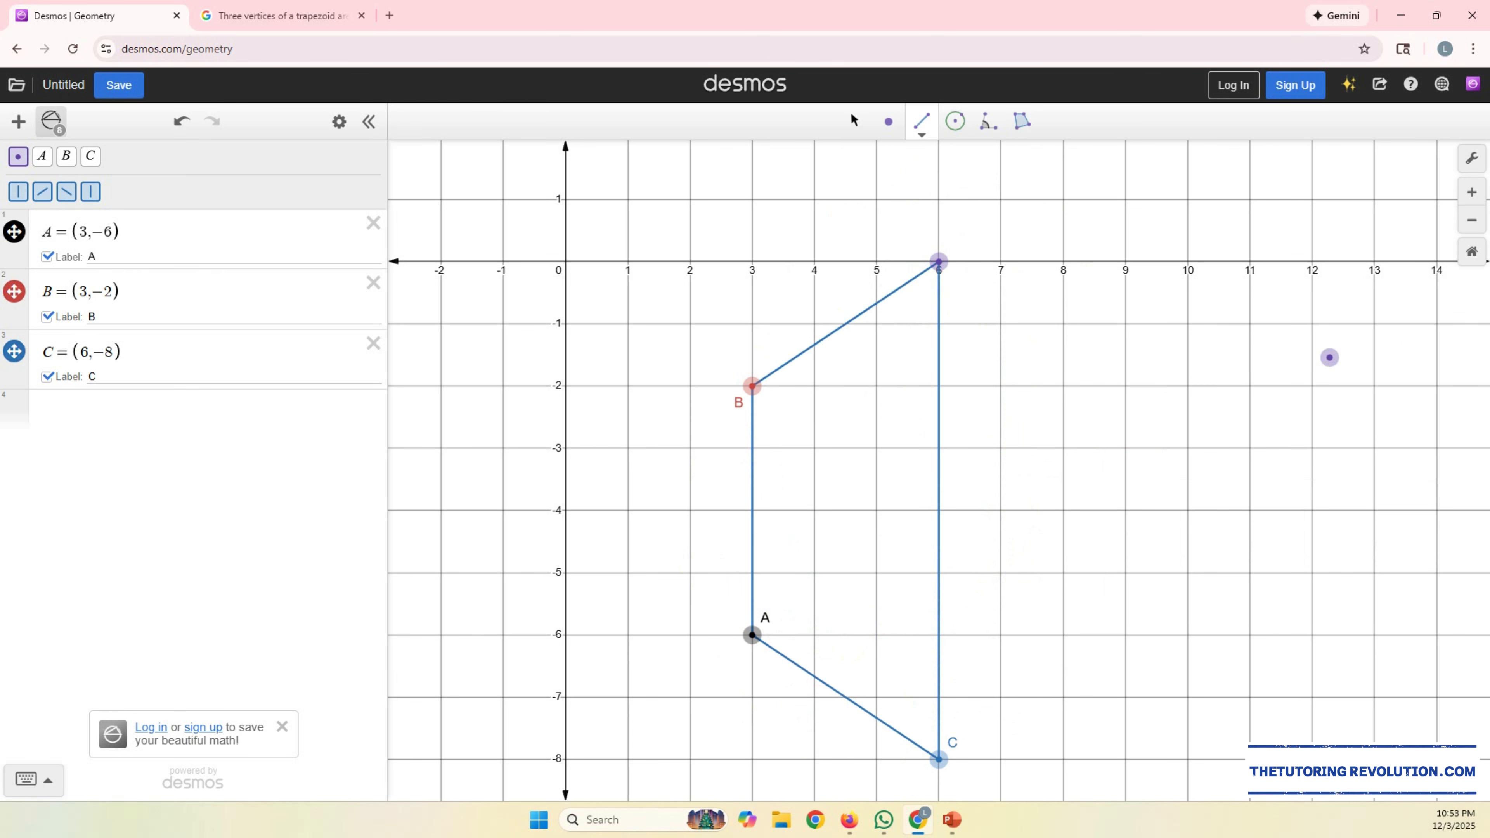
Step: Delete the fourth vertex at (6,0) and all the trapezoid's segments
click(854, 120)
scroll(874, 212, down, 3)
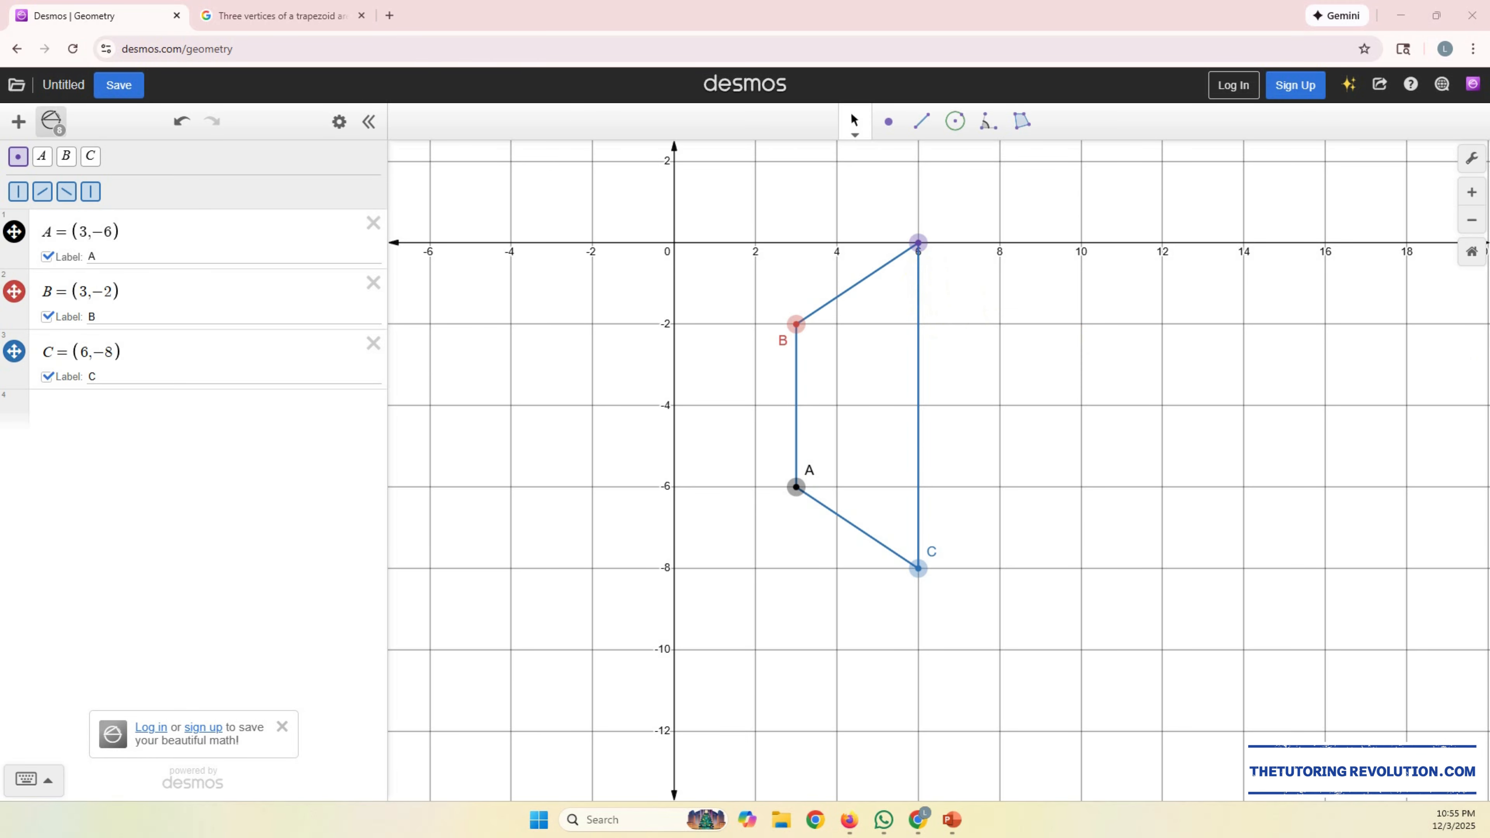
click(917, 242)
key(Delete)
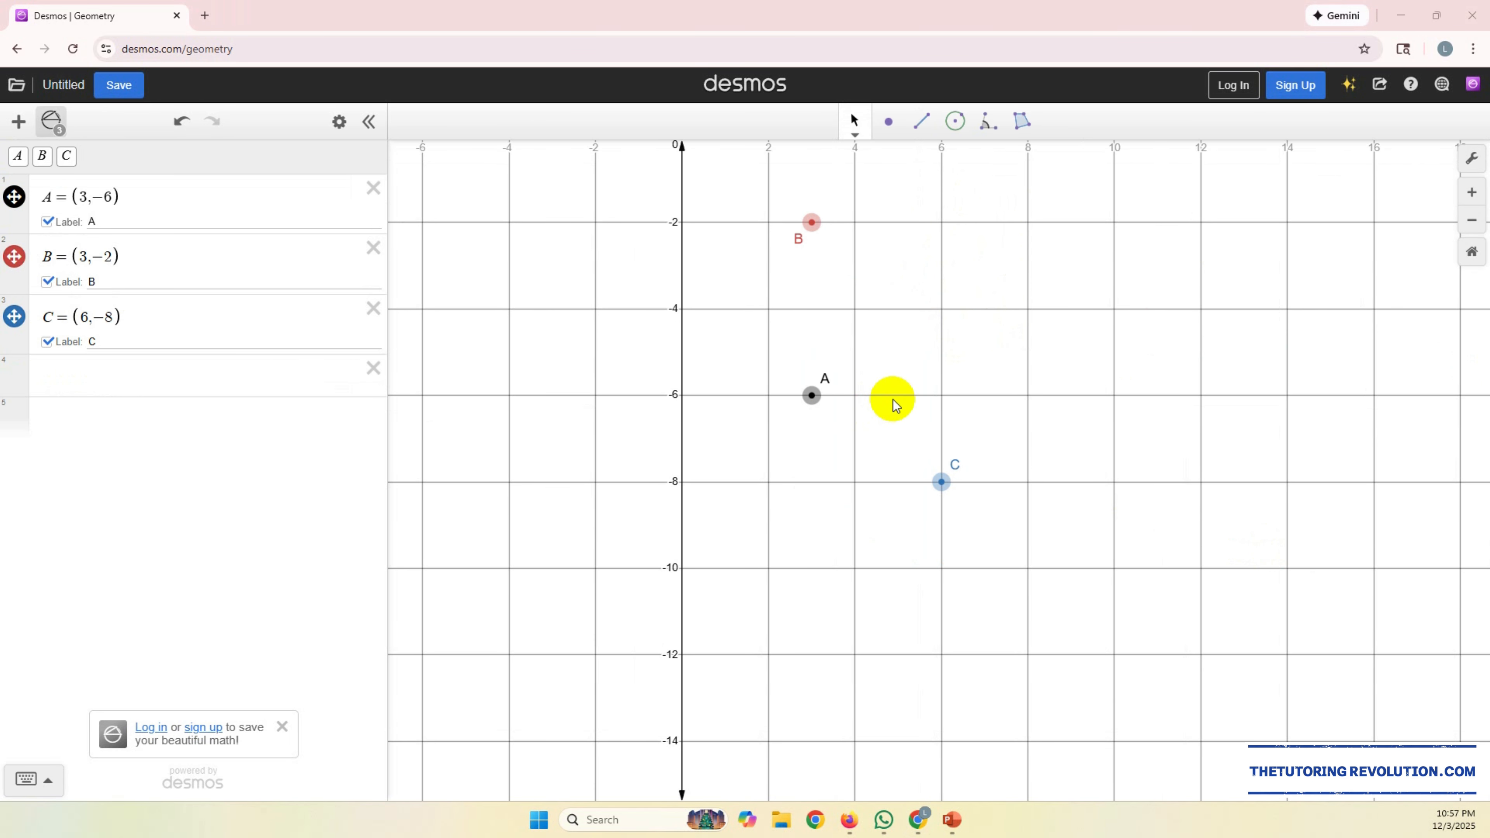
drag(1114, 323, 1073, 417)
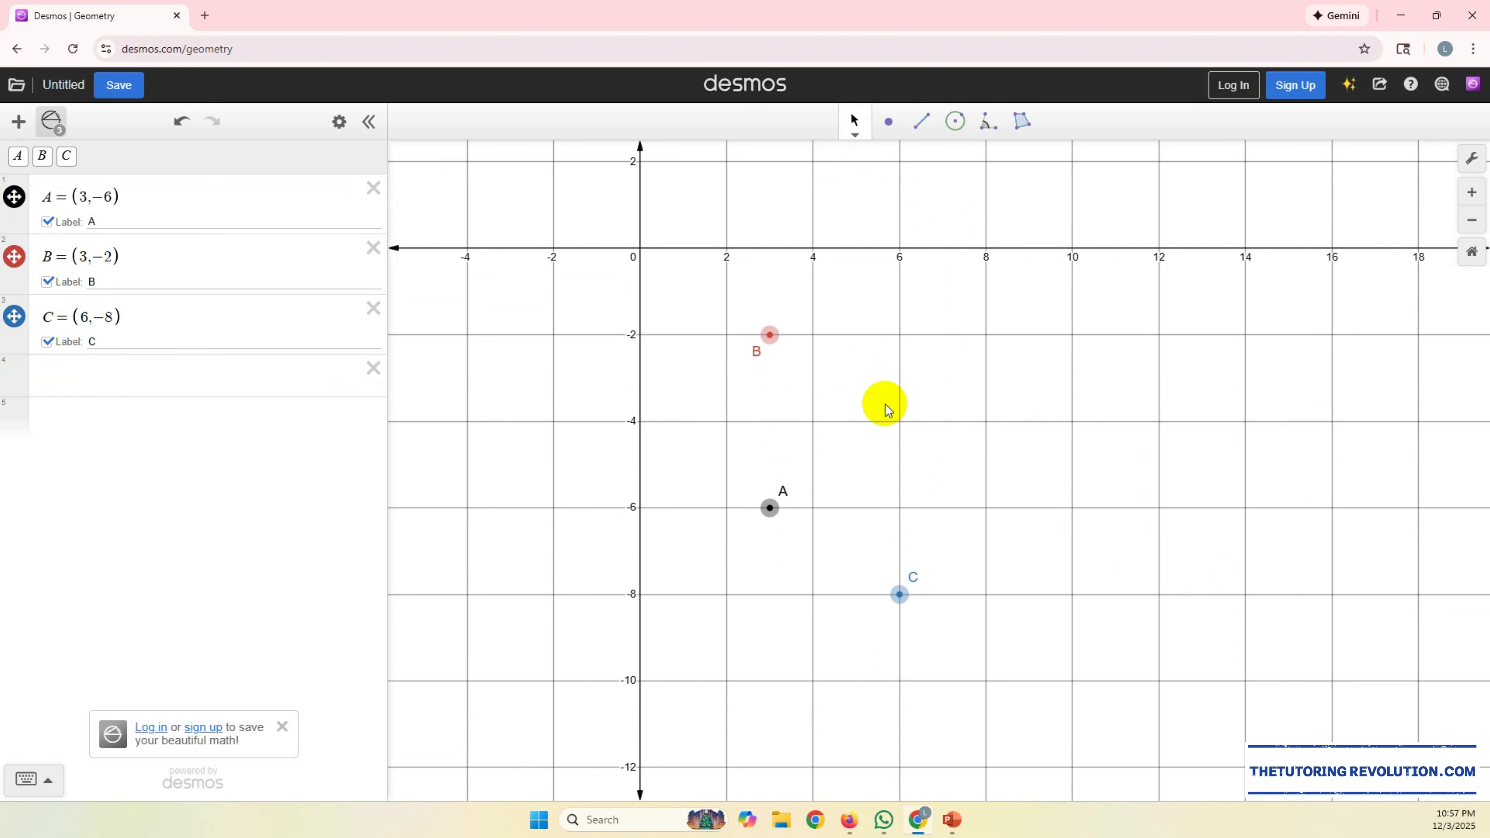